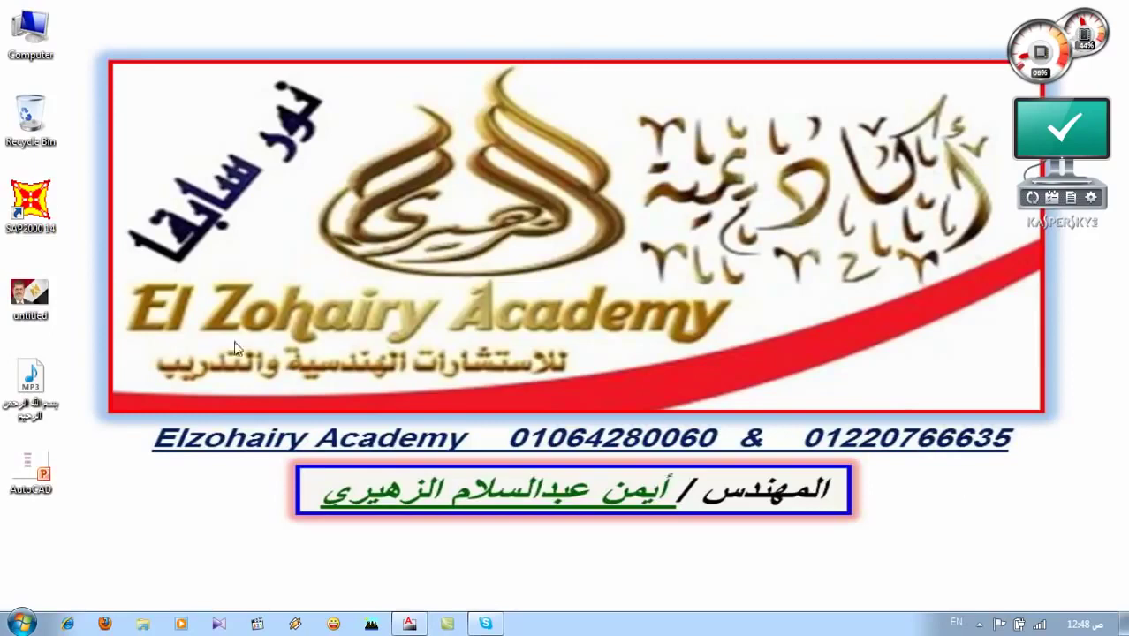
# - Open the AutoCAD lesson presentation, then switch to the empty Drawing1 in AutoCAD 2011
pyautogui.doubleClick(33, 466)
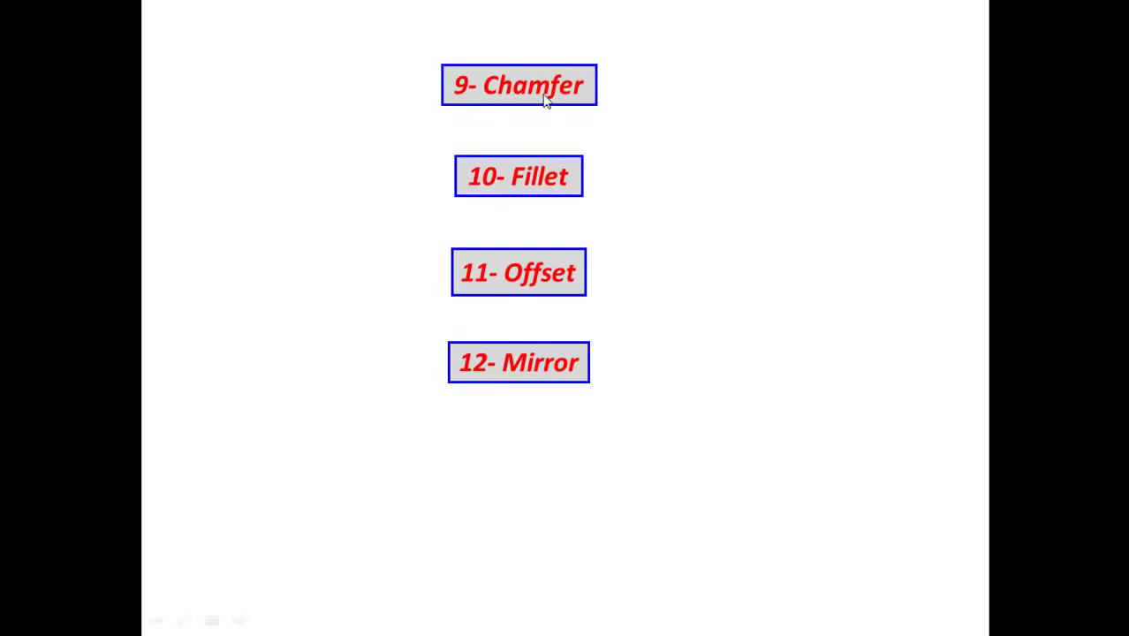
pyautogui.hotkey('alt', 'Tab')
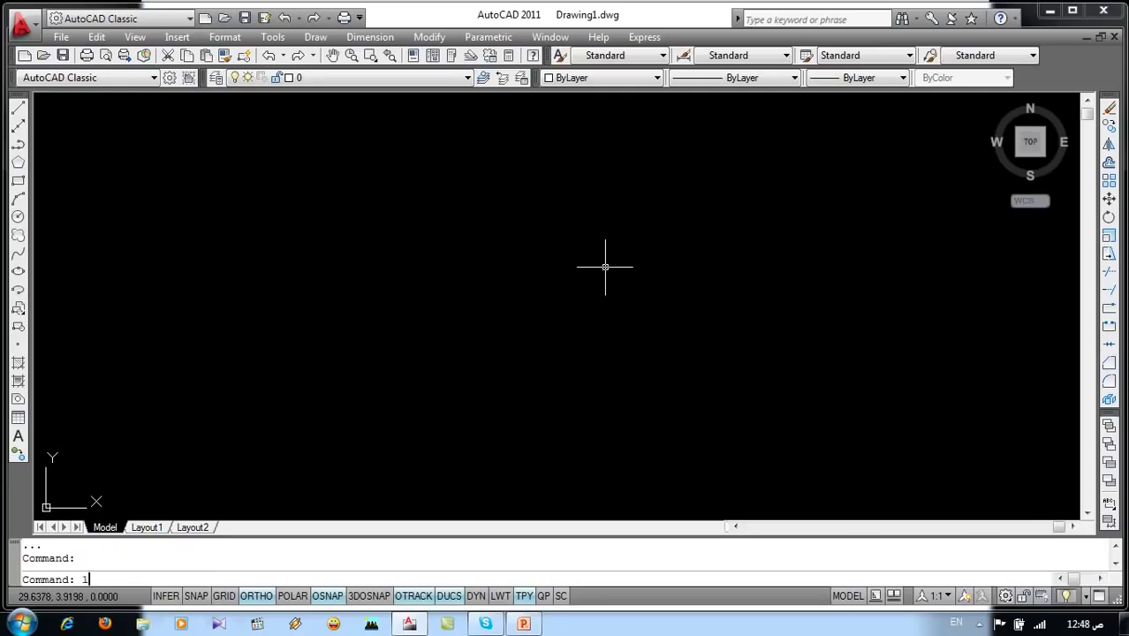
# - Draw a 3-unit line downward joined to a 4-unit line rightward, and centre the L in view
pyautogui.press('Return')
pyautogui.click(251, 210)
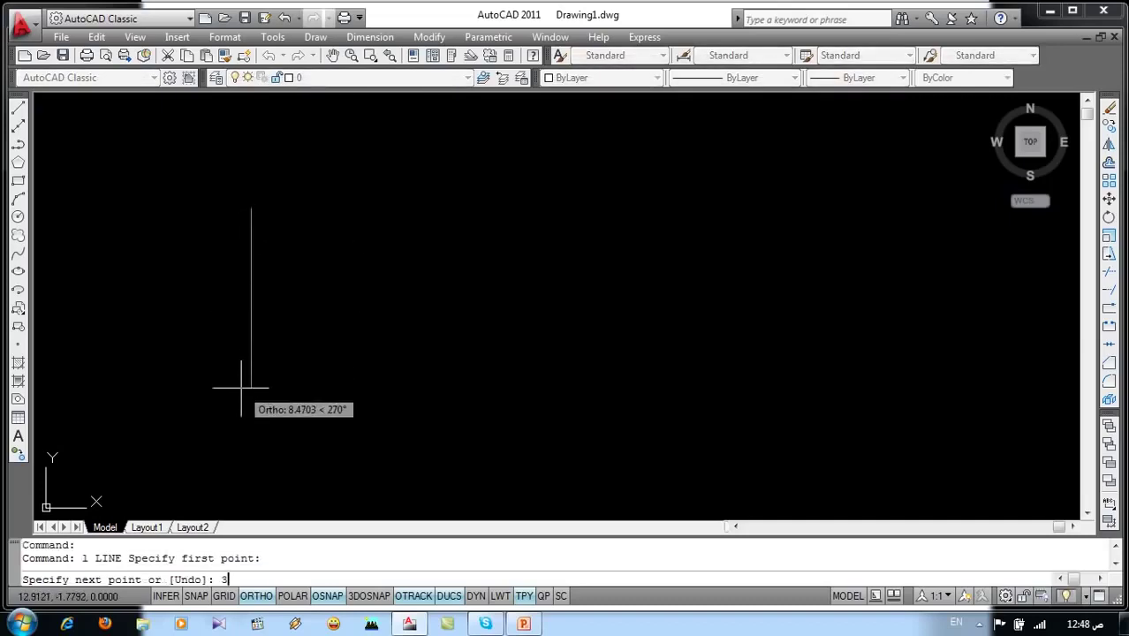
pyautogui.press('Return')
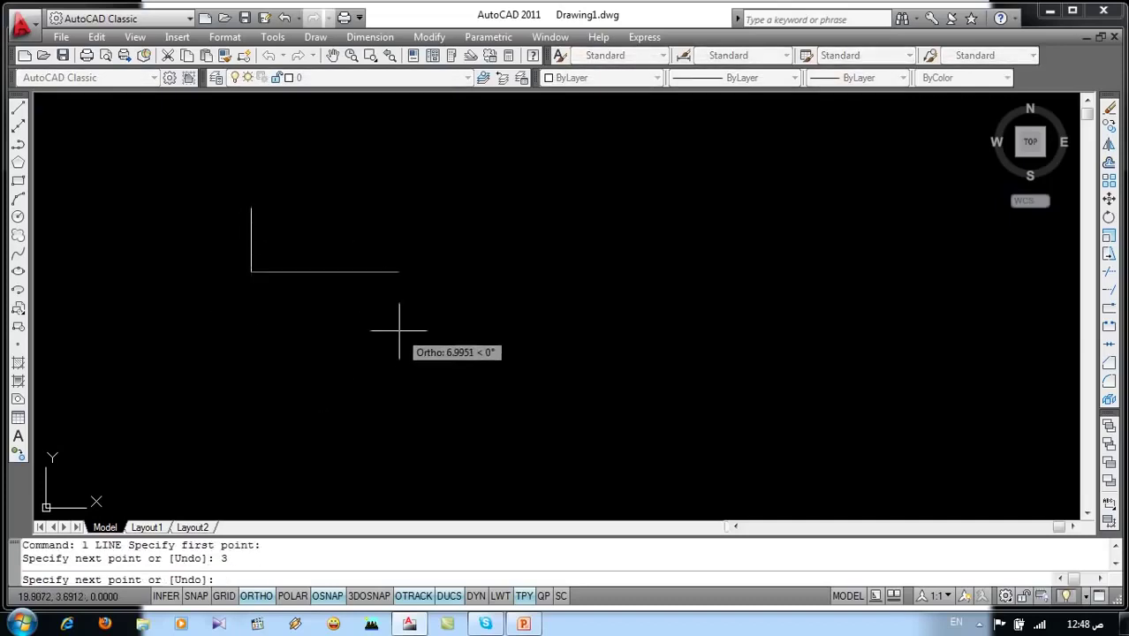
pyautogui.write('4')
pyautogui.press('Return')
pyautogui.press('Return')
pyautogui.scroll(2, 370, 209)
pyautogui.scroll(3, 370, 209)
pyautogui.moveTo(265, 283); pyautogui.dragTo(472, 290, button='middle')
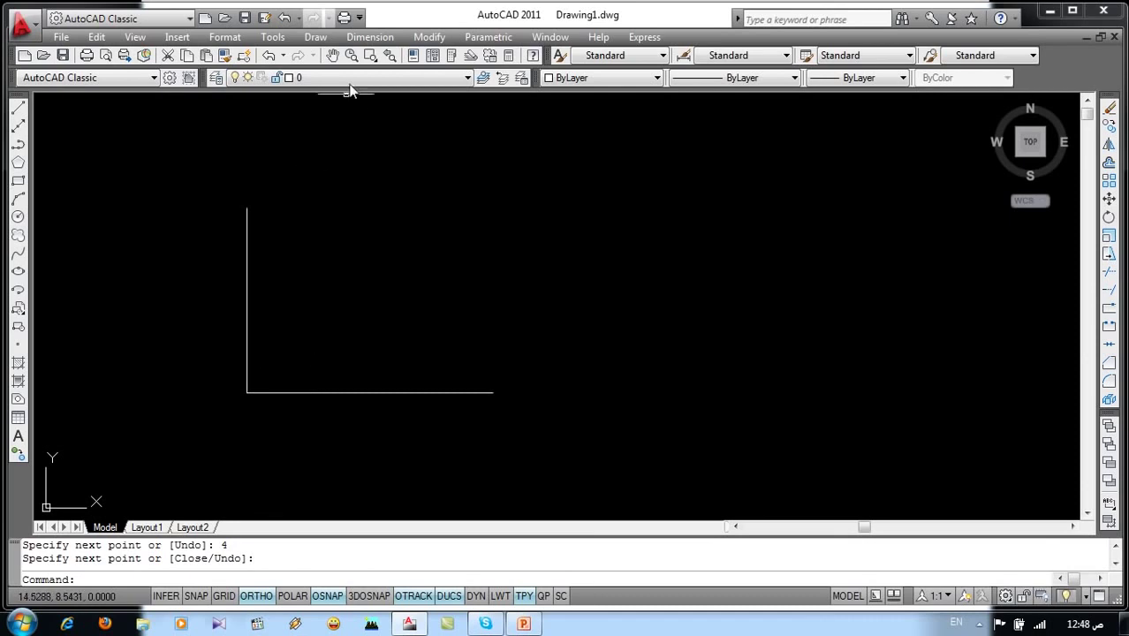
pyautogui.click(430, 37)
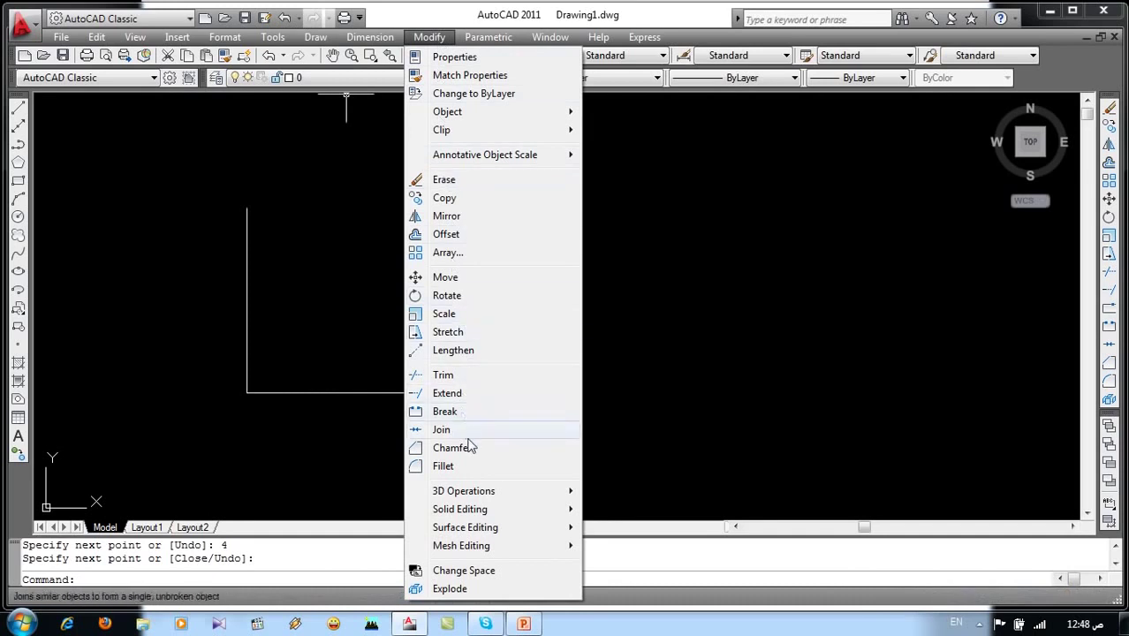
pyautogui.press('Escape')
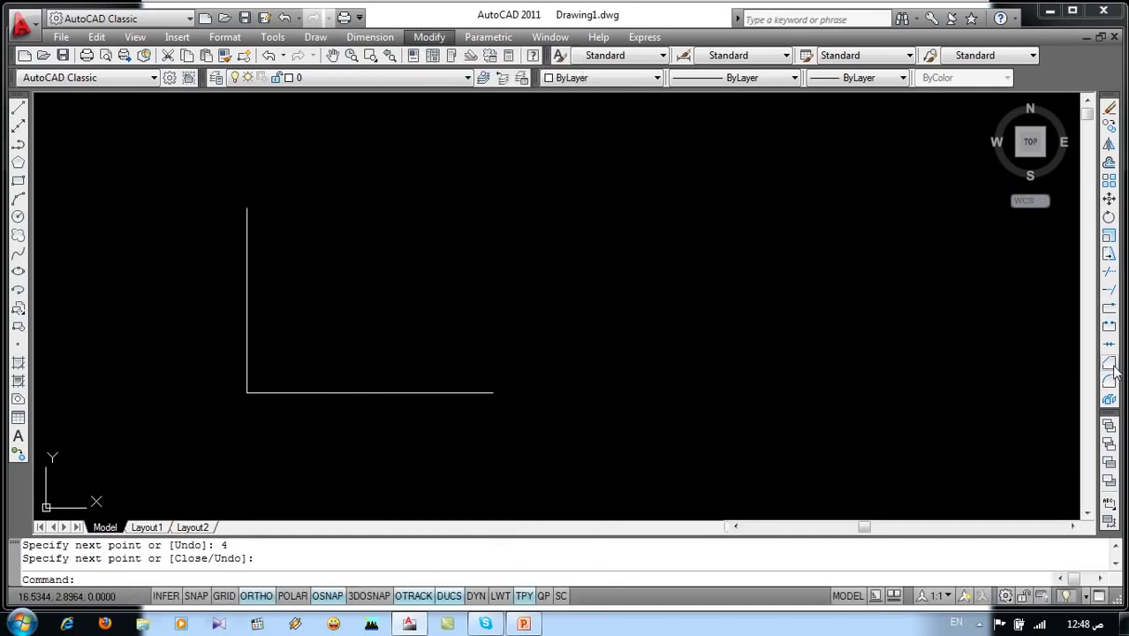
pyautogui.click(869, 386)
pyautogui.click(755, 433)
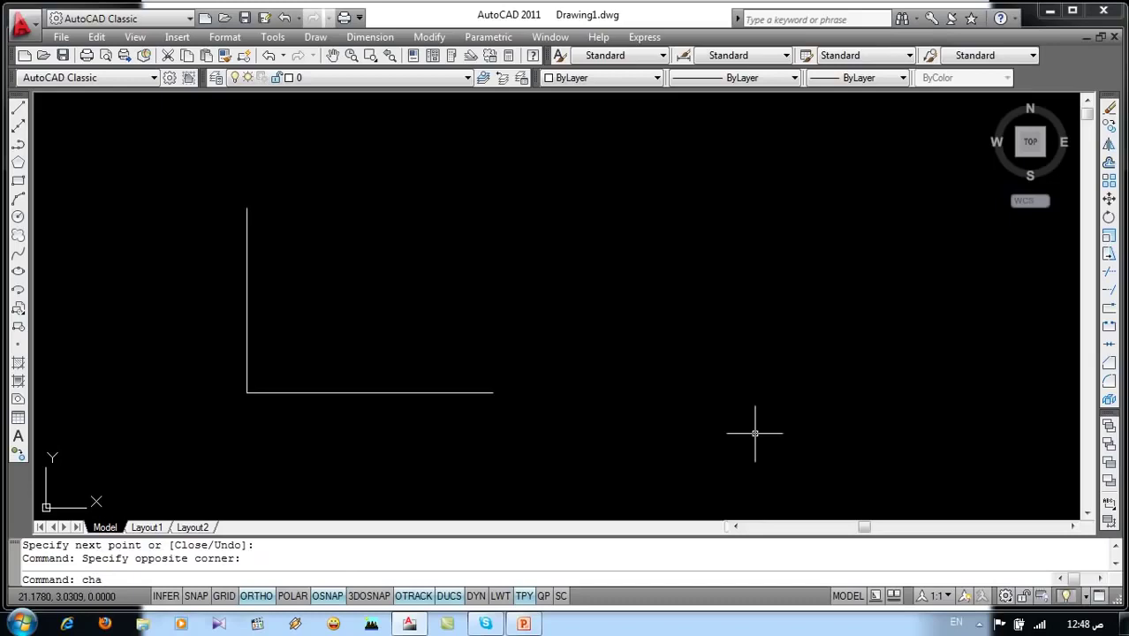
pyautogui.press('Return')
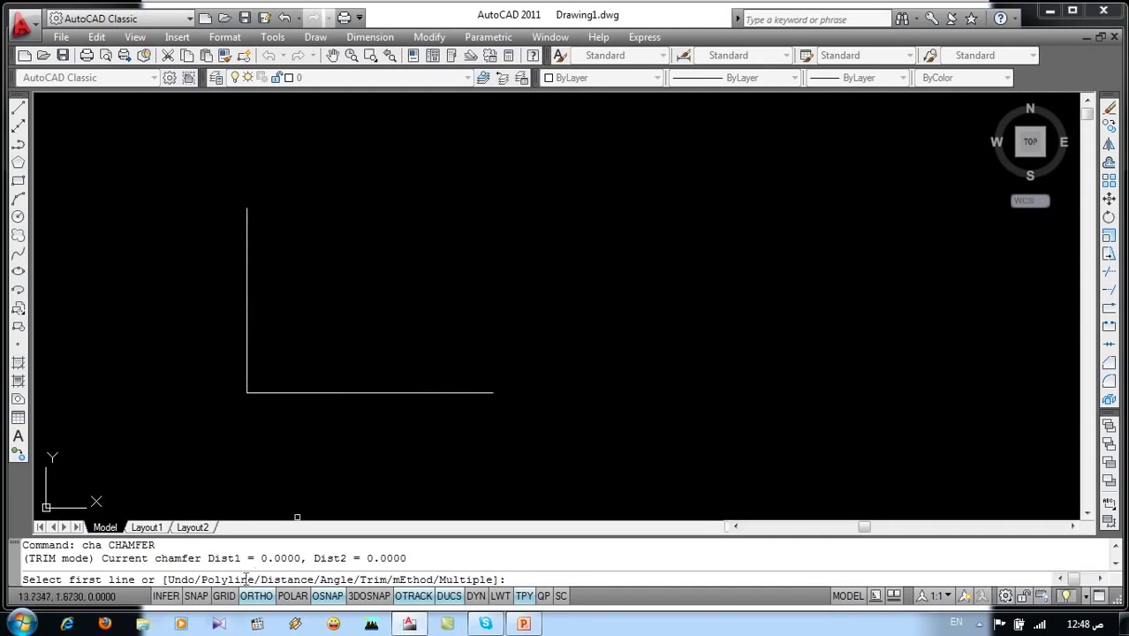
pyautogui.moveTo(211, 557); pyautogui.dragTo(435, 557)
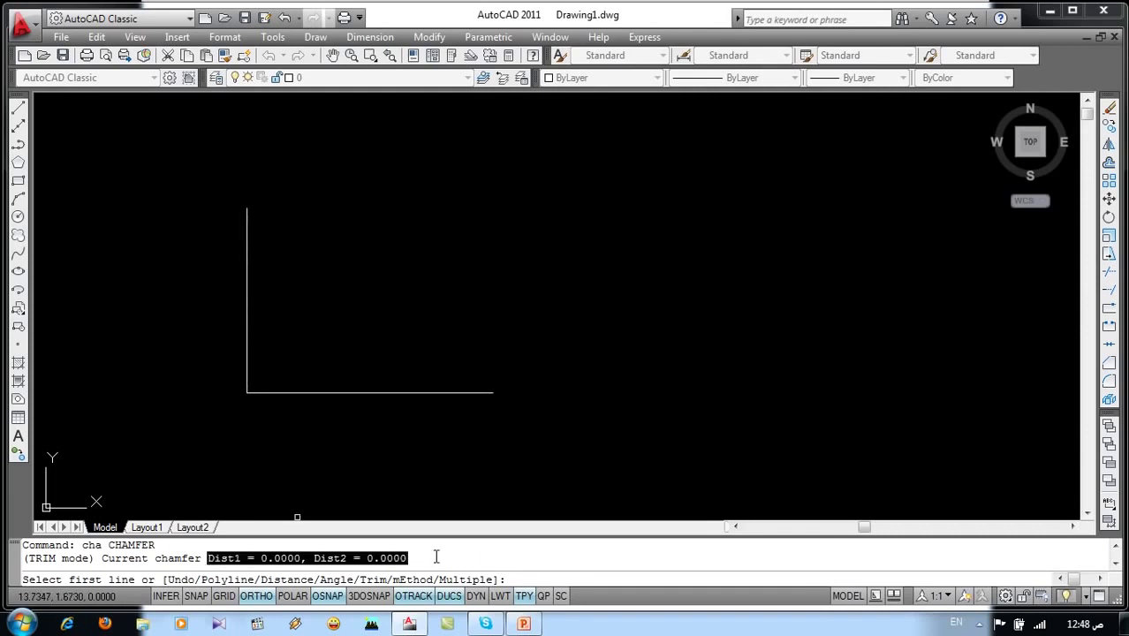
pyautogui.write('d')
pyautogui.press('Return')
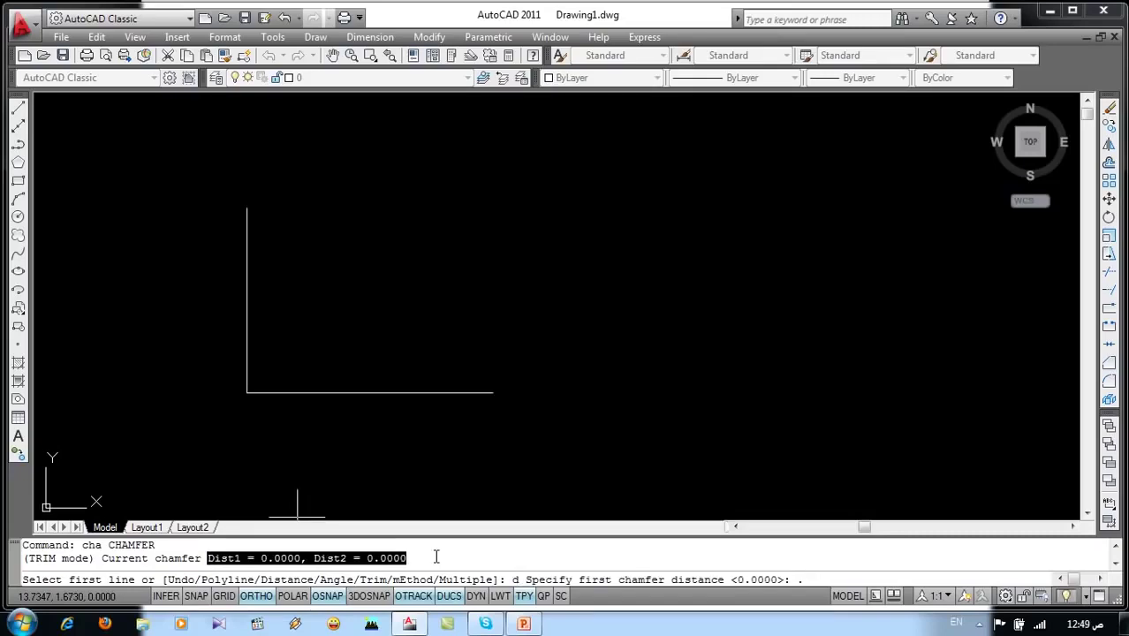
pyautogui.press('Return')
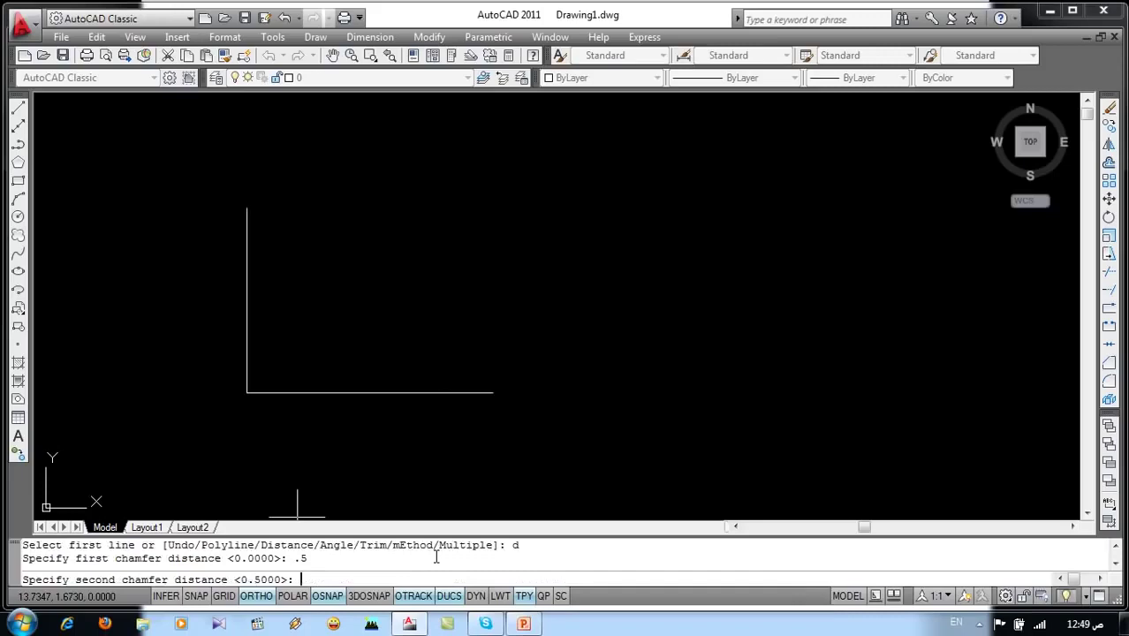
pyautogui.write('5')
pyautogui.press('Return')
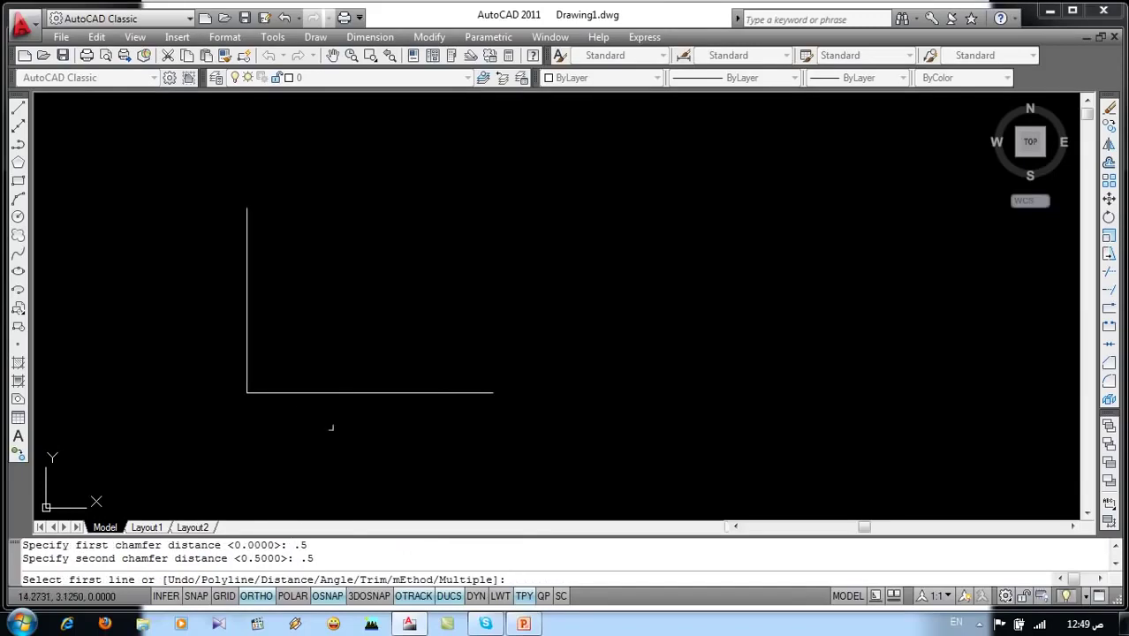
pyautogui.click(296, 392)
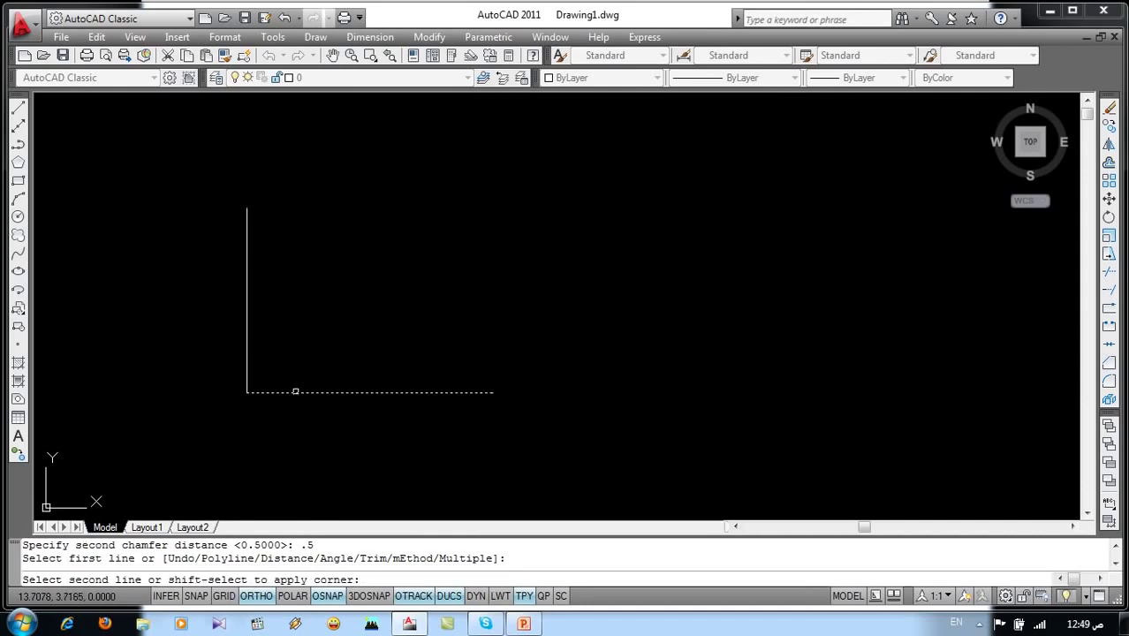
pyautogui.click(246, 345)
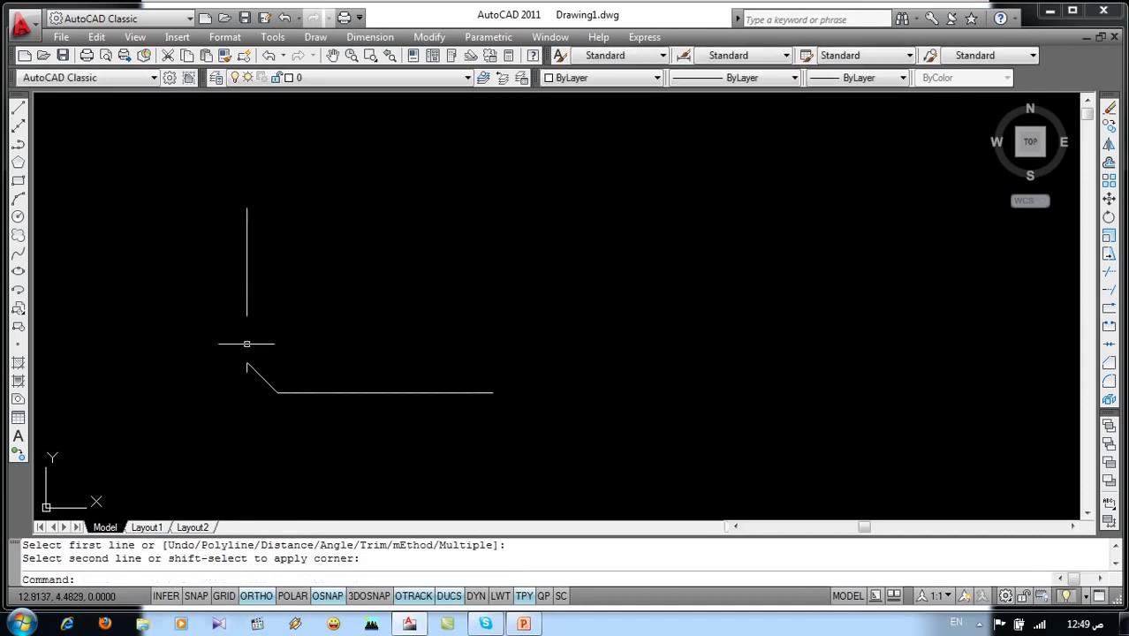
pyautogui.scroll(2, 222, 391)
pyautogui.scroll(2, 222, 391)
pyautogui.moveTo(222, 391); pyautogui.dragTo(256, 455, button='middle')
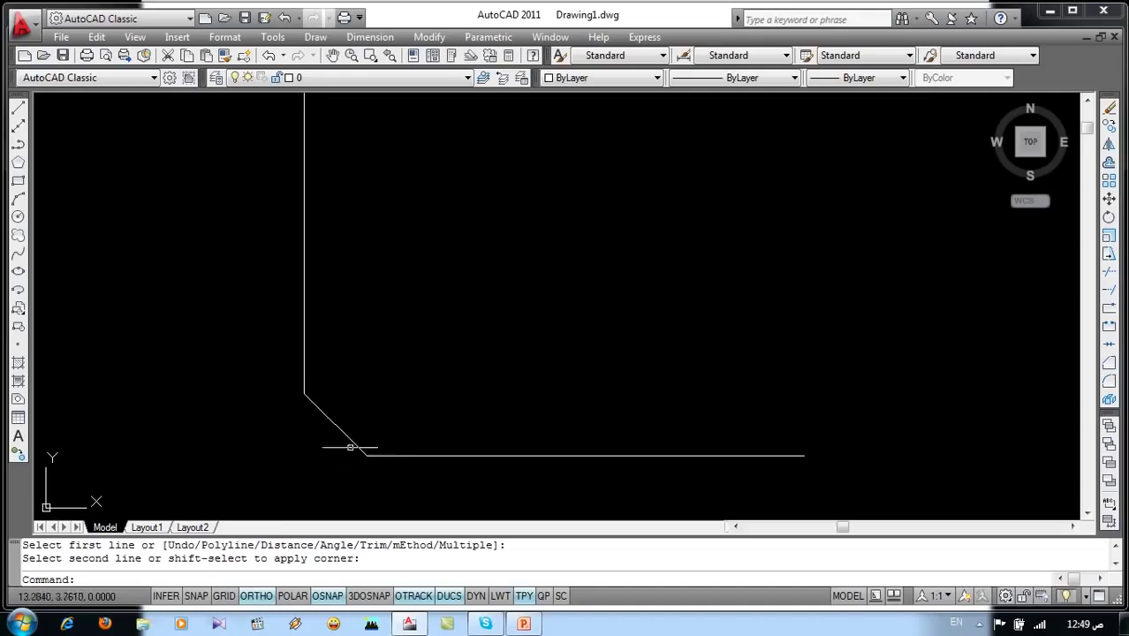
pyautogui.scroll(-4, 310, 394)
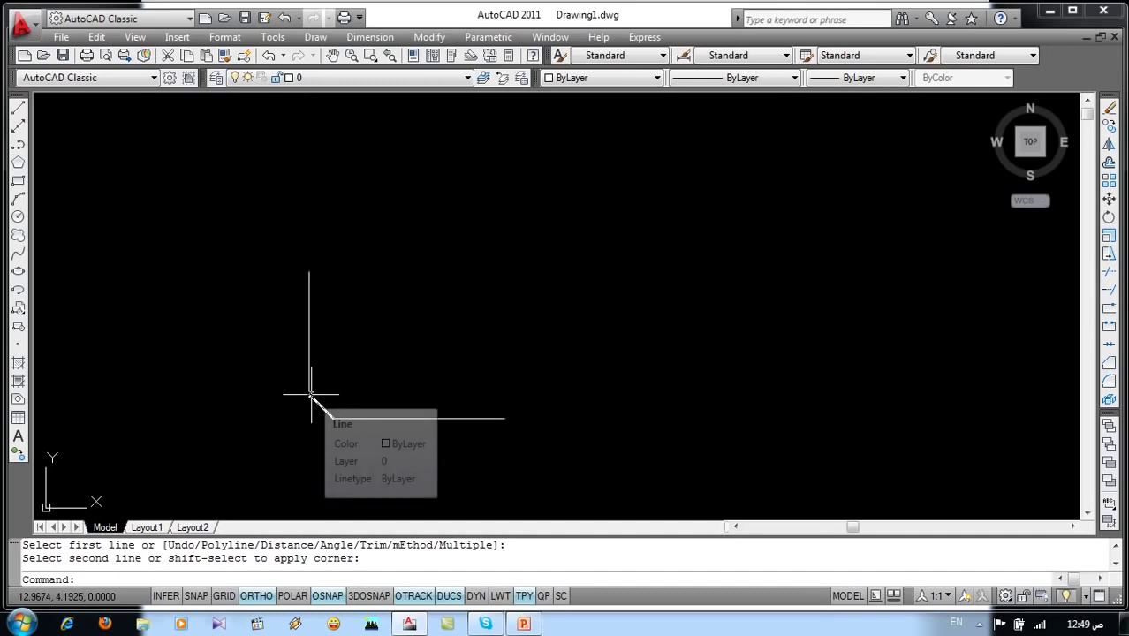
pyautogui.hotkey('ctrl', 'z')
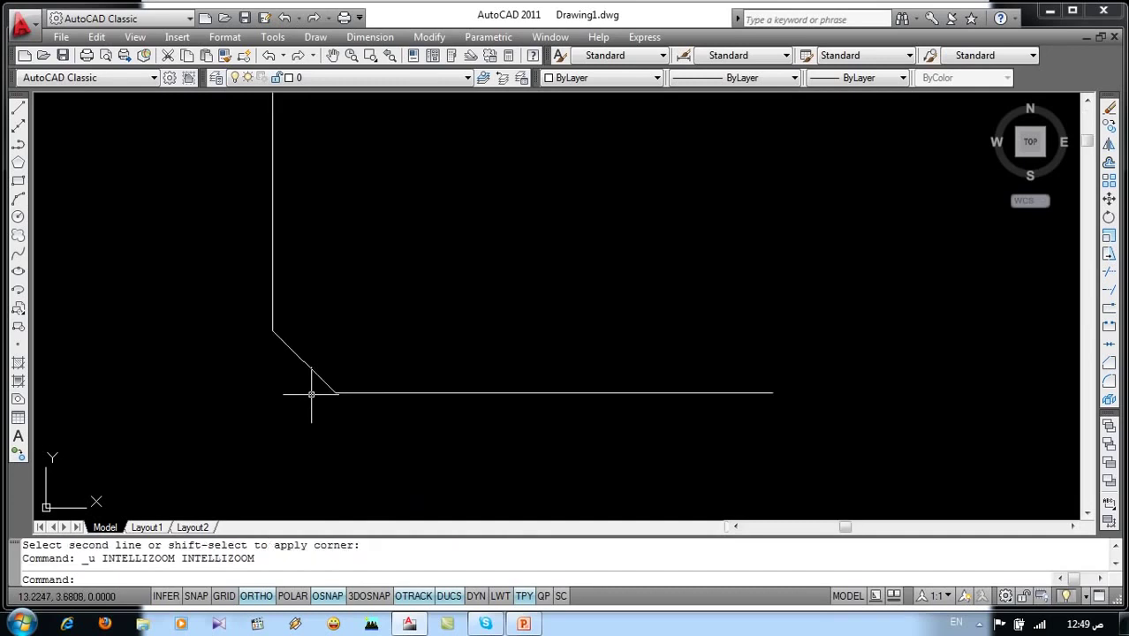
pyautogui.hotkey('ctrl', 'z')
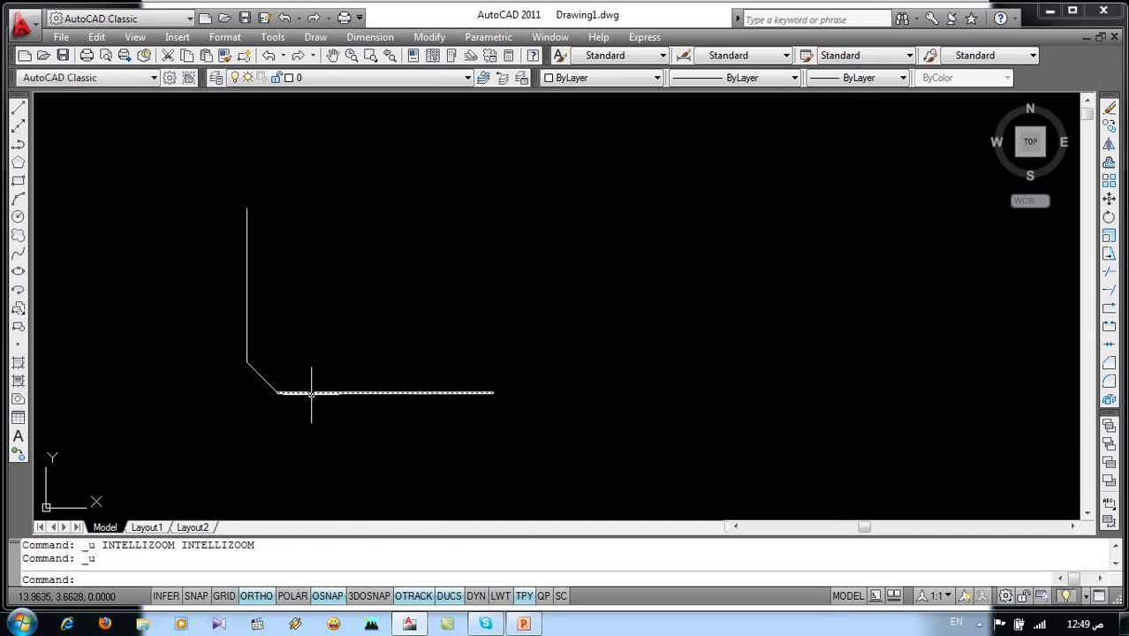
pyautogui.hotkey('ctrl', 'z')
pyautogui.write('cha')
# - Chamfer the L corner with distance 1 on the vertical line and 1.5 on the horizontal
pyautogui.press('Return')
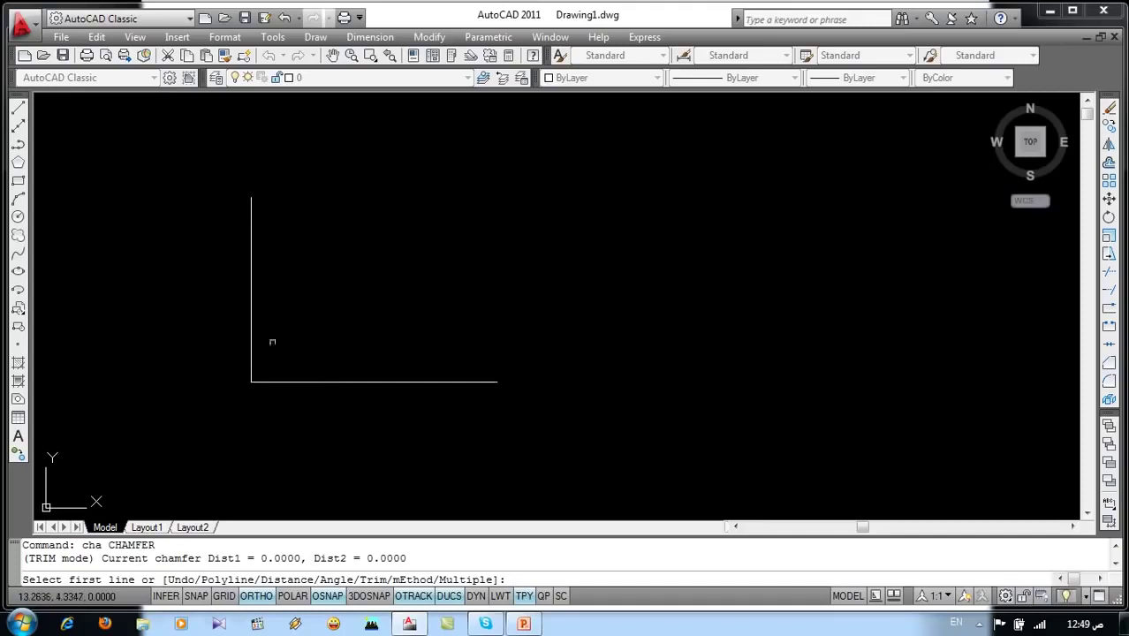
pyautogui.press('Return')
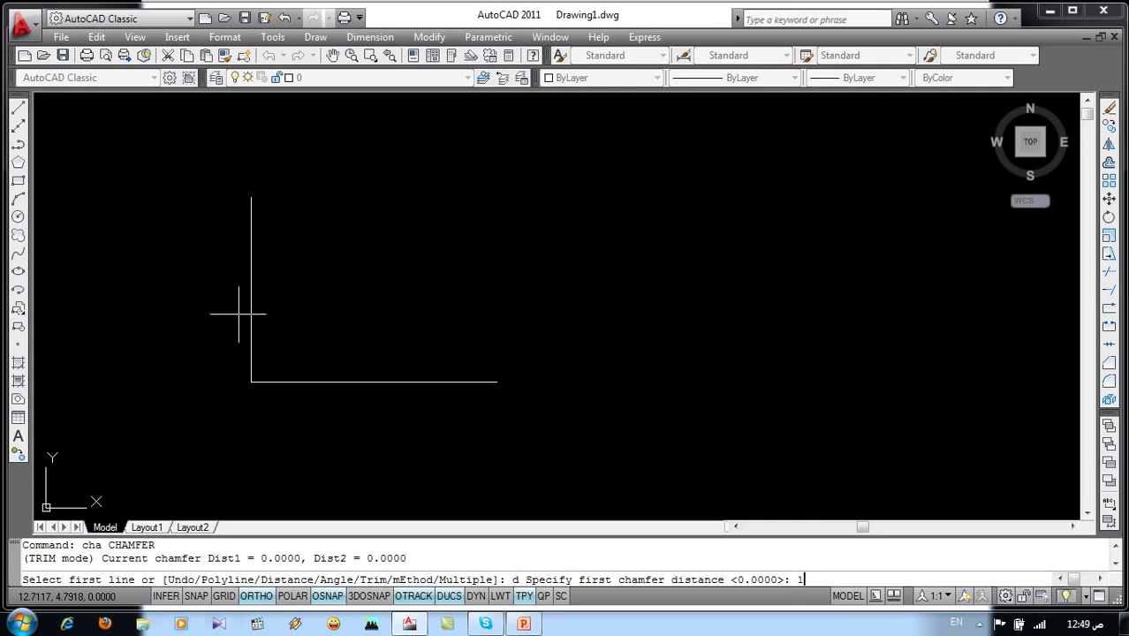
pyautogui.press('Return')
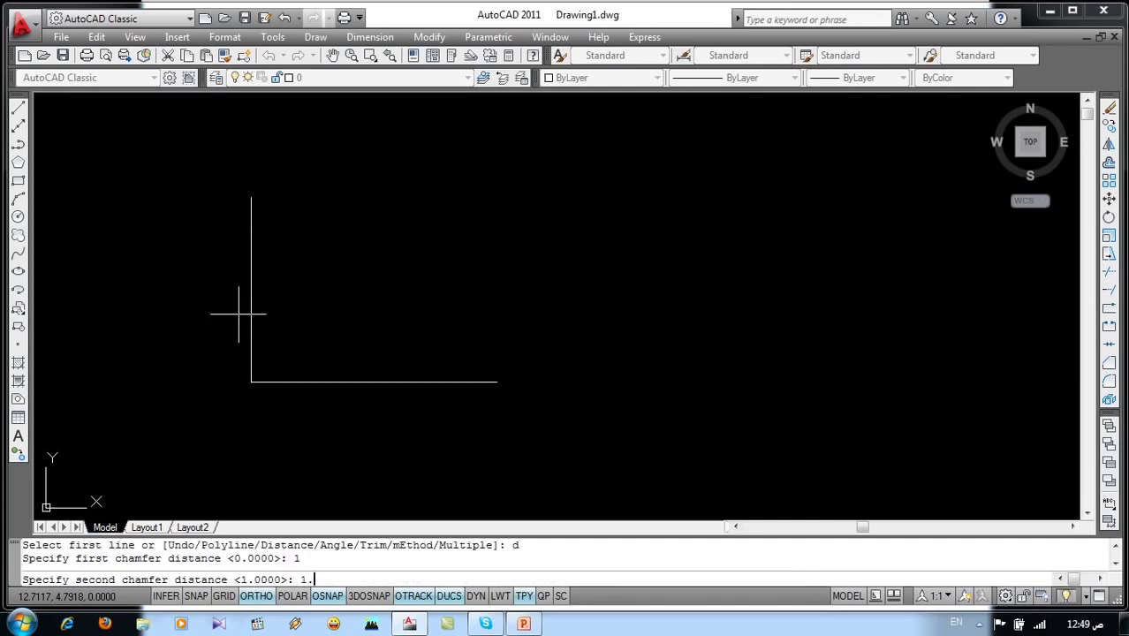
pyautogui.press('Return')
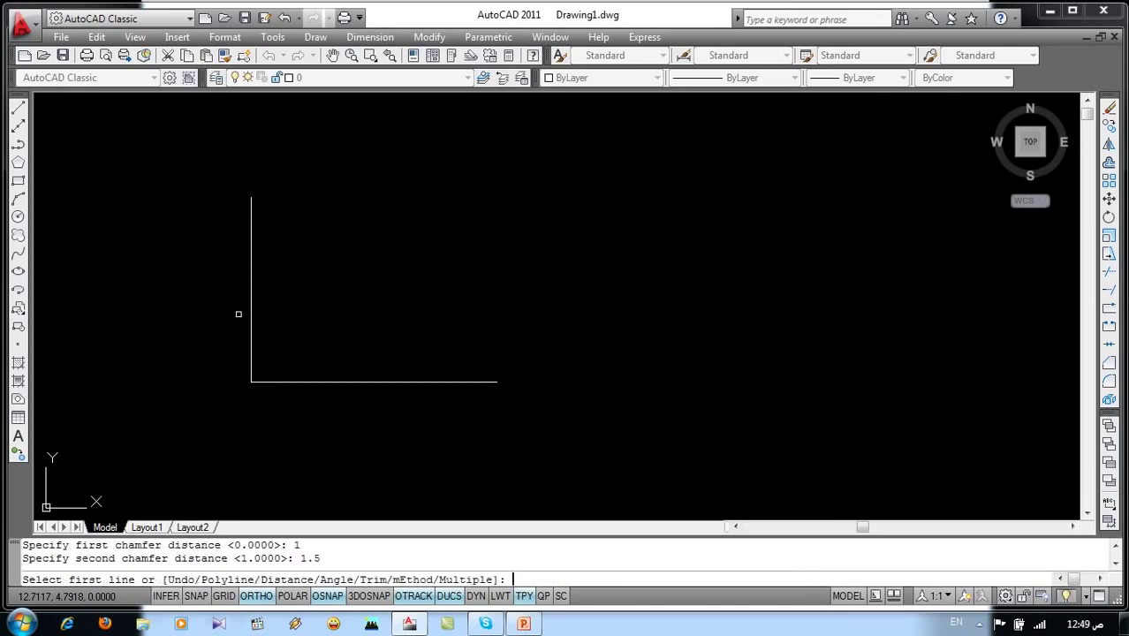
pyautogui.click(253, 318)
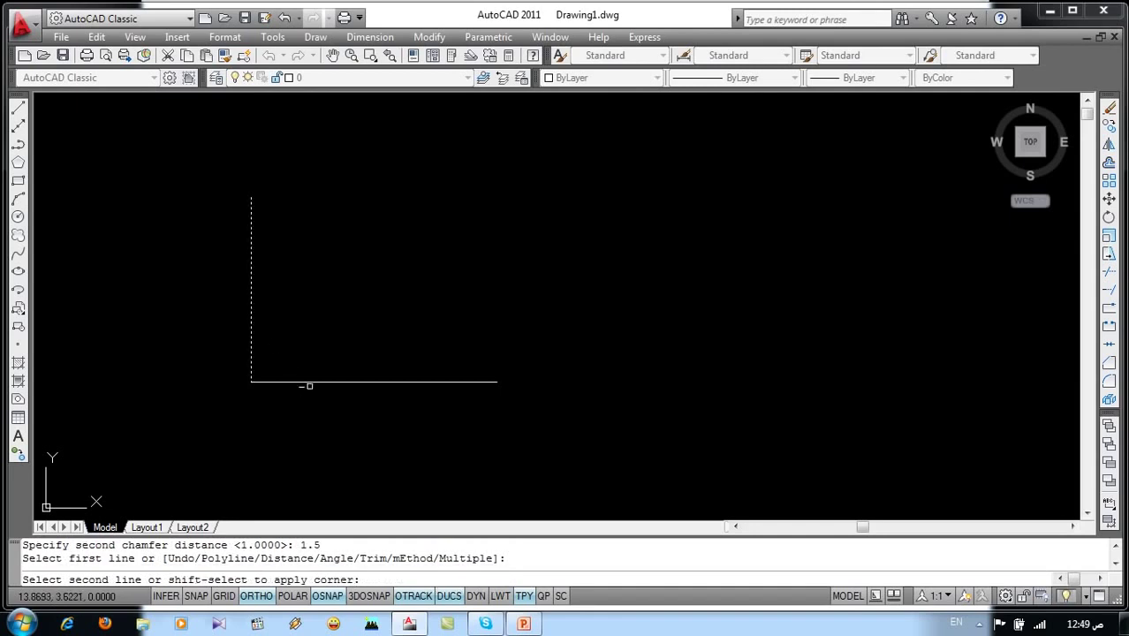
pyautogui.click(312, 383)
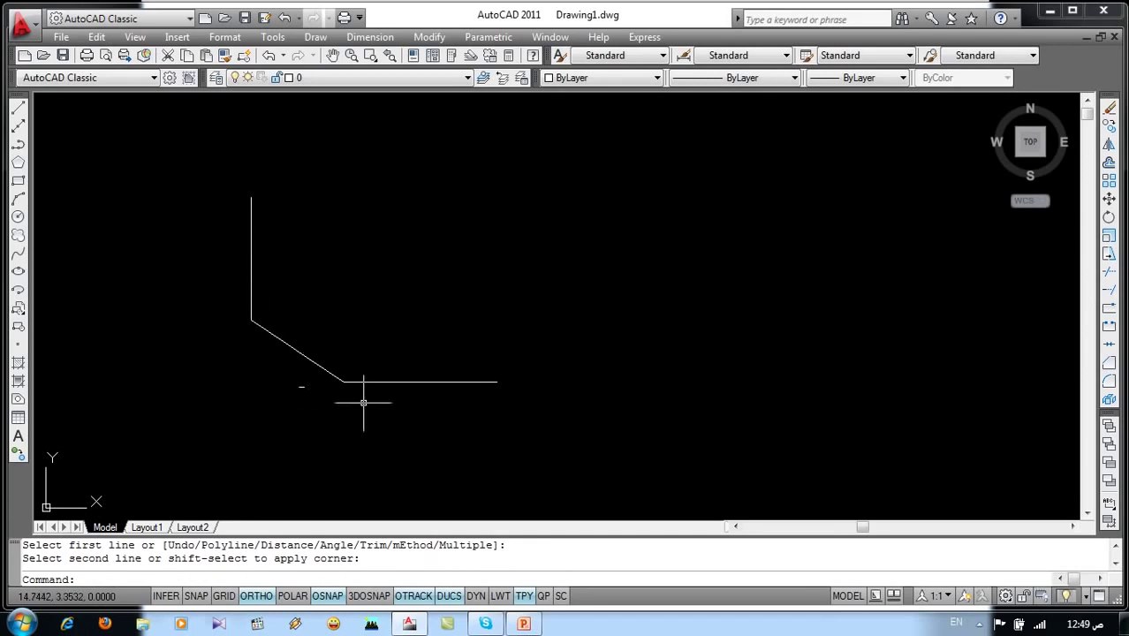
pyautogui.click(315, 362)
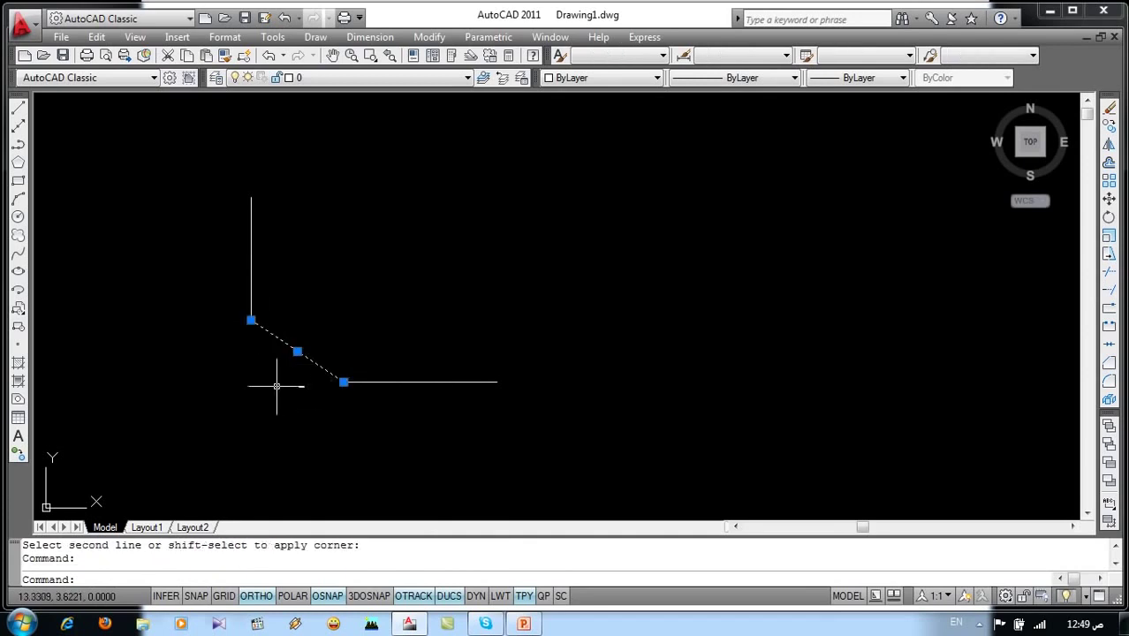
pyautogui.press('Escape')
pyautogui.scroll(-2, 266, 409)
pyautogui.moveTo(385, 414); pyautogui.dragTo(349, 398, button='middle')
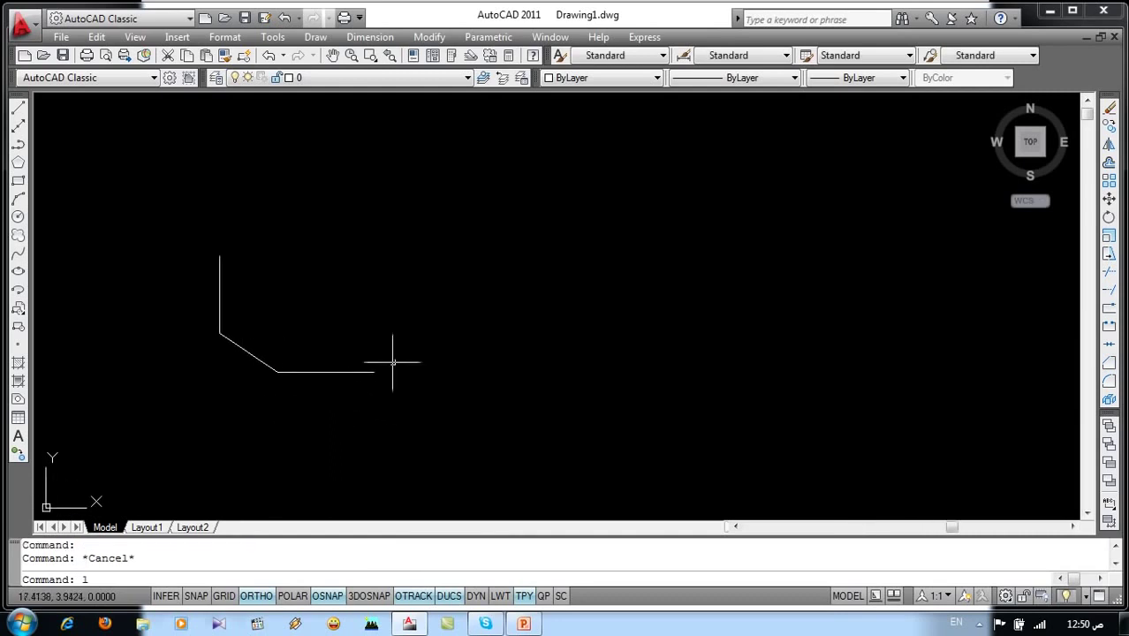
pyautogui.press('Return')
pyautogui.click(521, 214)
pyautogui.click(506, 420)
pyautogui.press('Return')
pyautogui.press('Return')
pyautogui.click(451, 368)
pyautogui.click(723, 368)
pyautogui.press('Return')
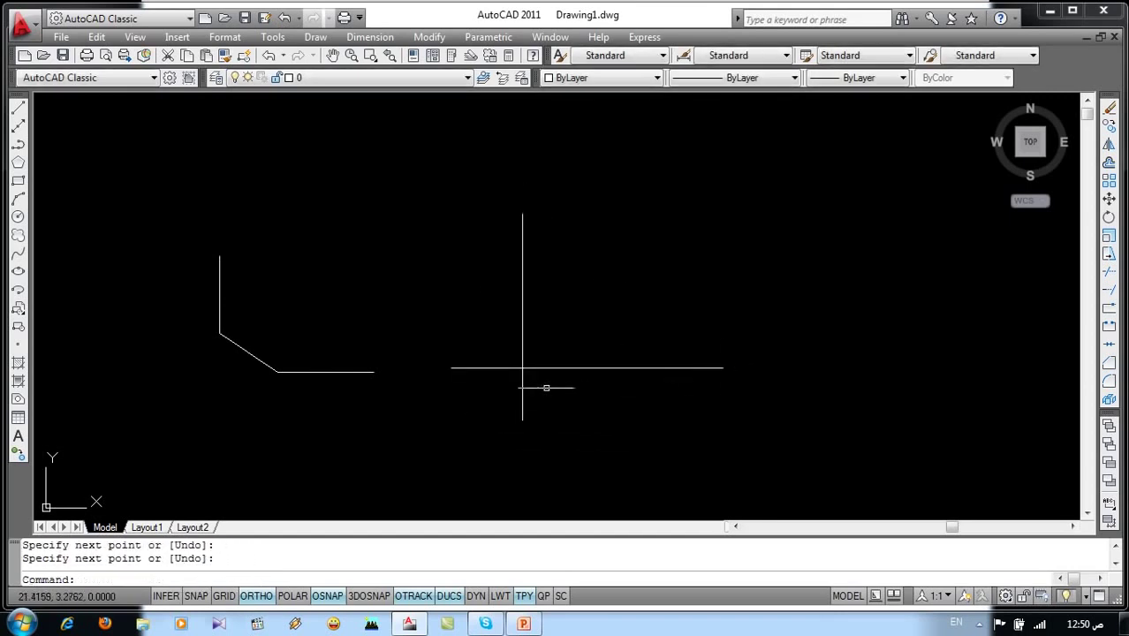
pyautogui.click(488, 368)
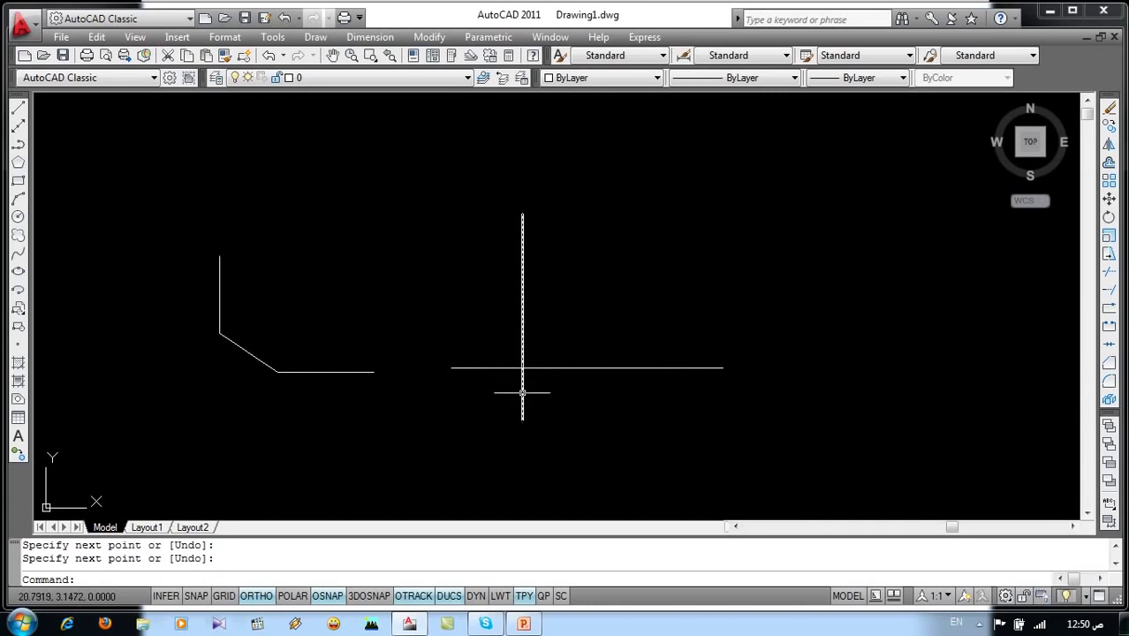
pyautogui.click(522, 393)
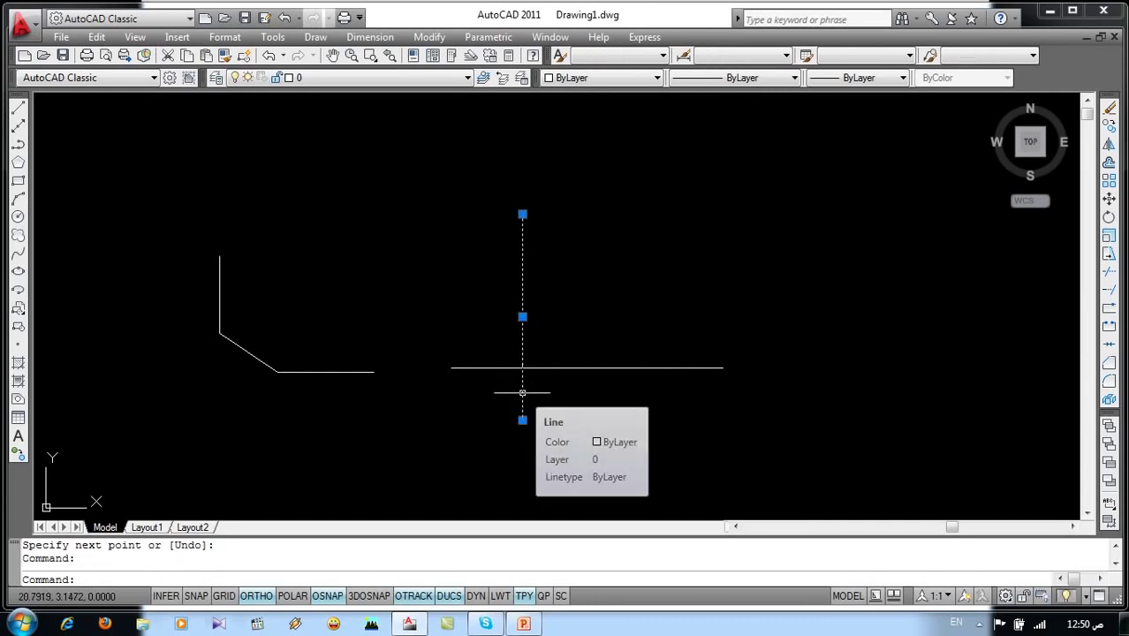
pyautogui.press('Escape')
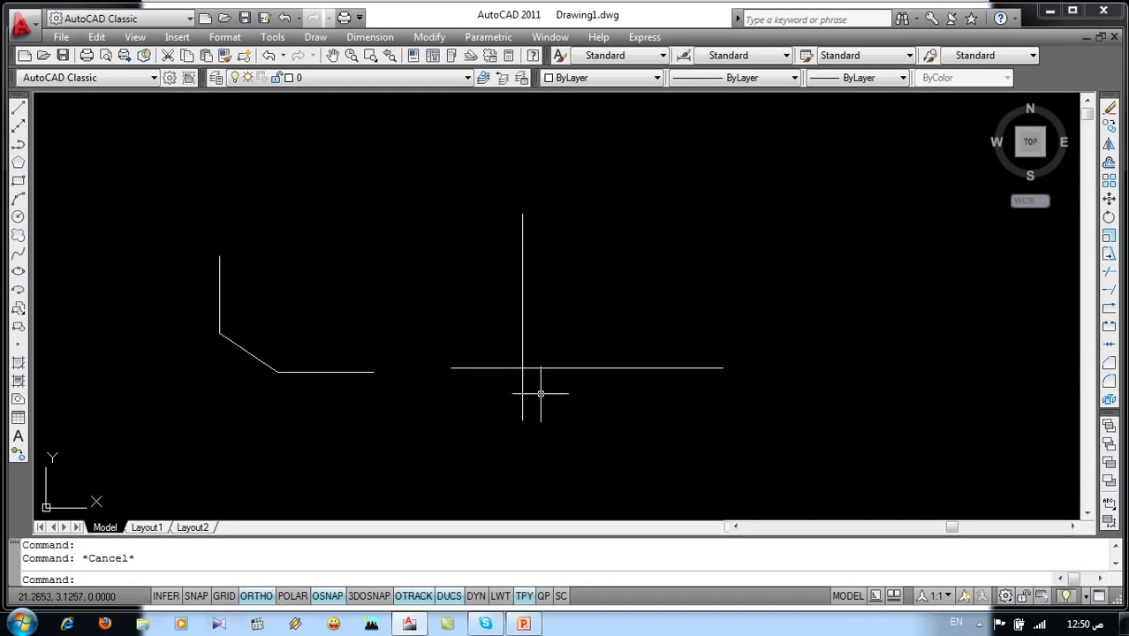
pyautogui.moveTo(534, 391); pyautogui.dragTo(442, 397, button='middle')
pyautogui.write('cha')
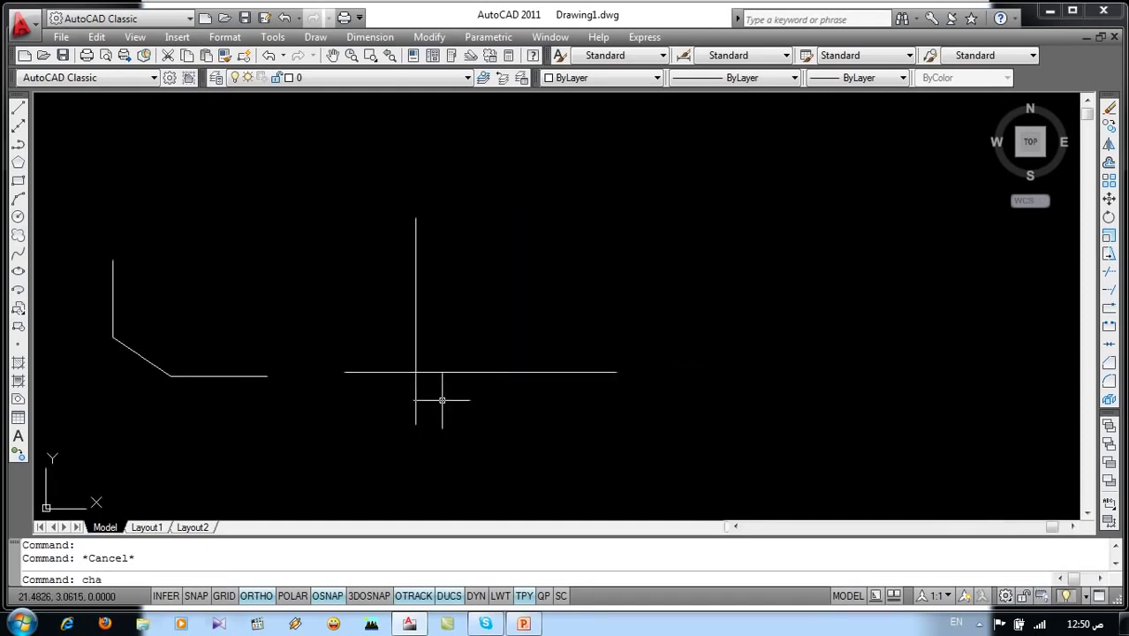
# - Trim the crossing lines into a square corner with a zero-distance chamfer, then undo it
pyautogui.press('Return')
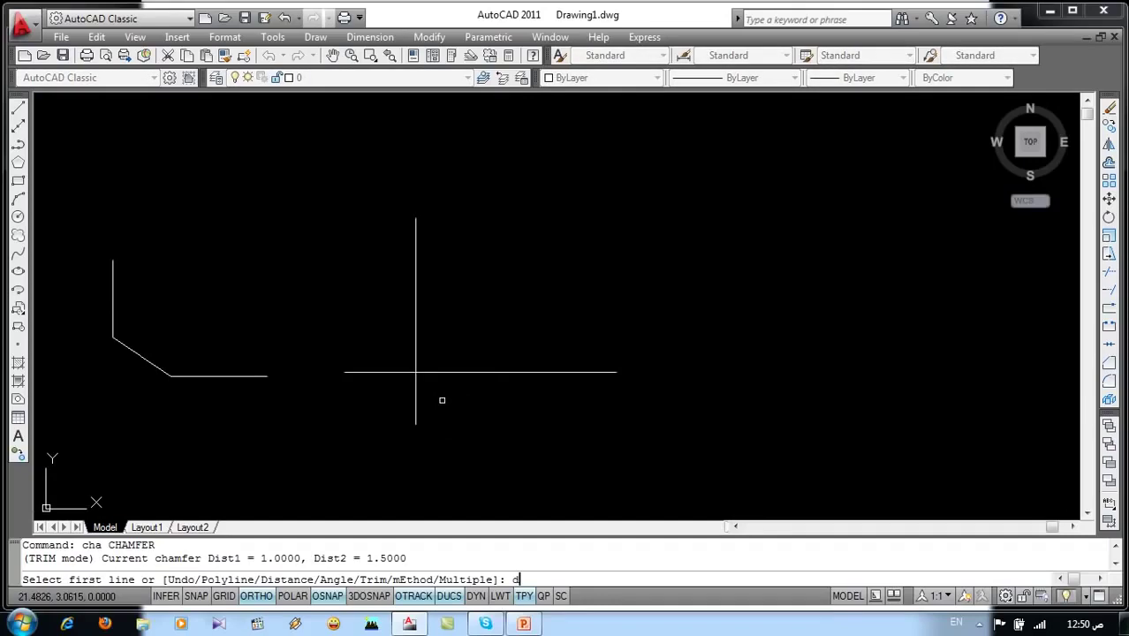
pyautogui.press('Return')
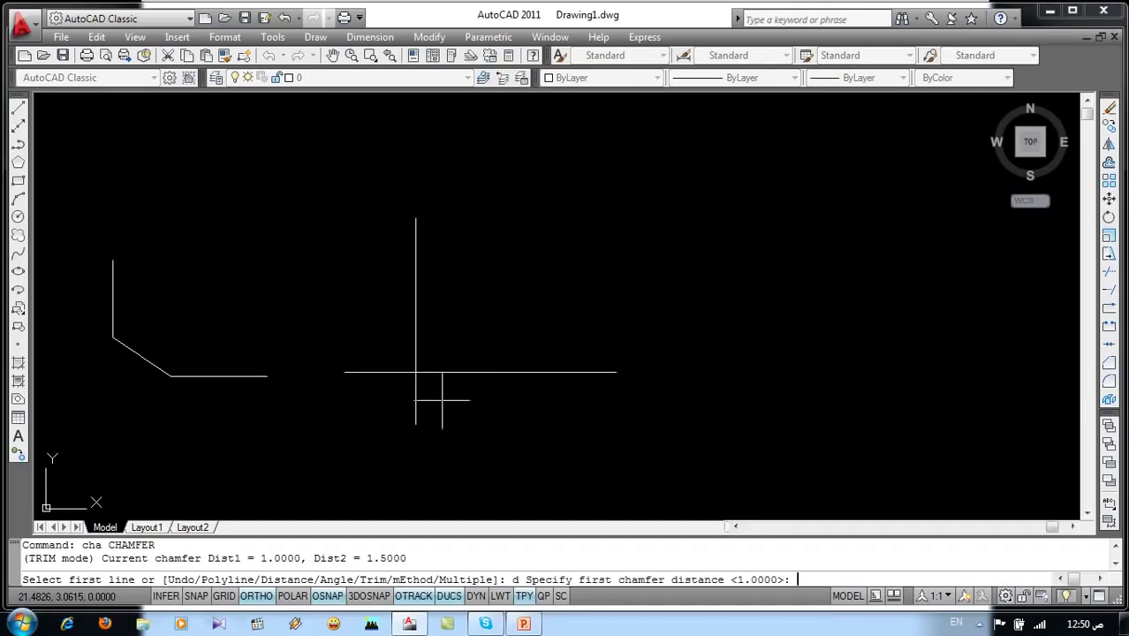
pyautogui.write('0')
pyautogui.press('Return')
pyautogui.write('0')
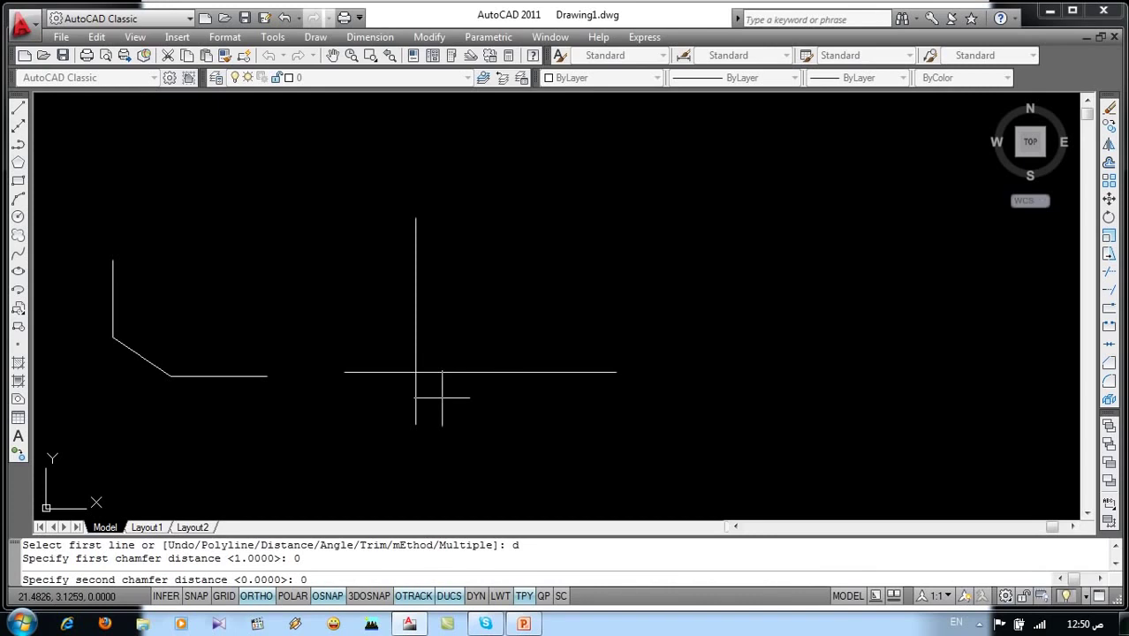
pyautogui.press('Return')
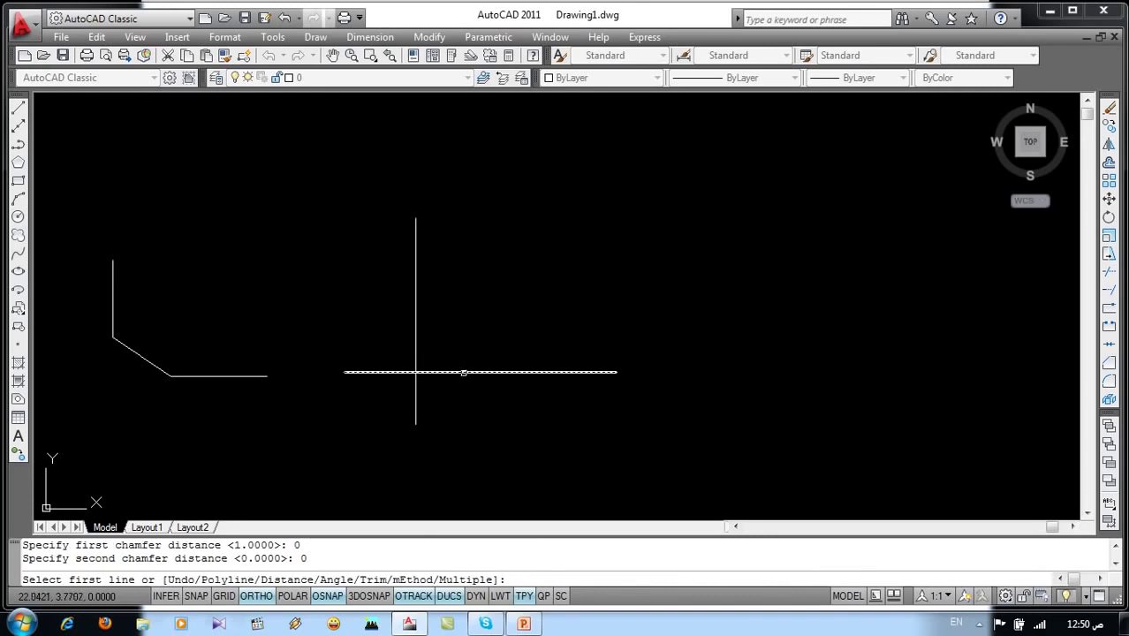
pyautogui.click(465, 372)
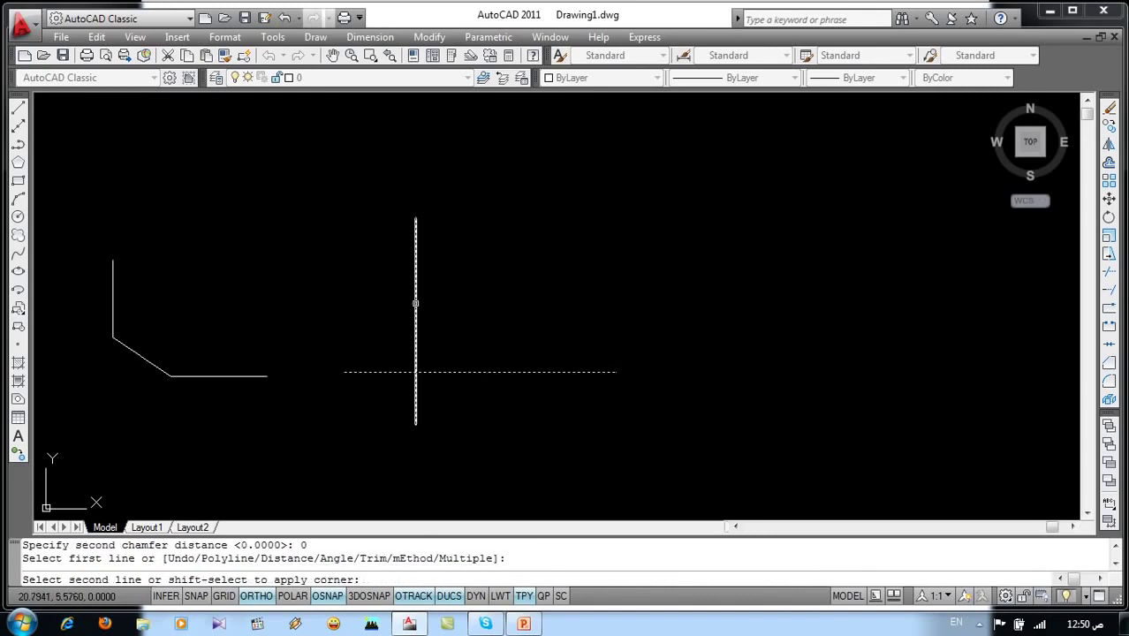
pyautogui.click(415, 302)
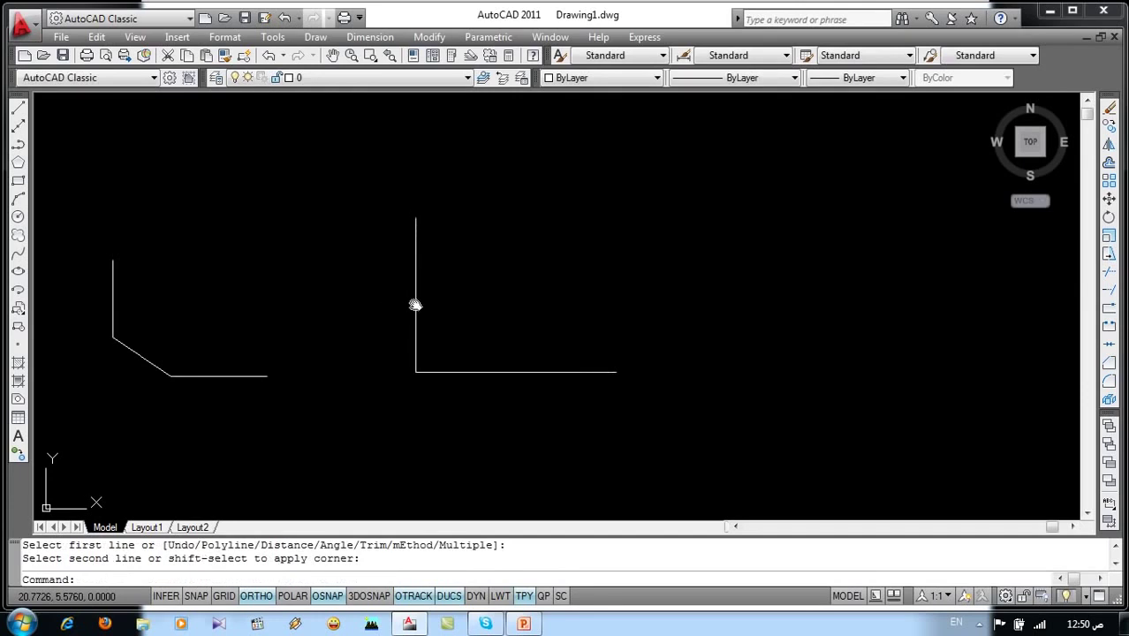
pyautogui.moveTo(415, 303); pyautogui.dragTo(403, 300, button='middle')
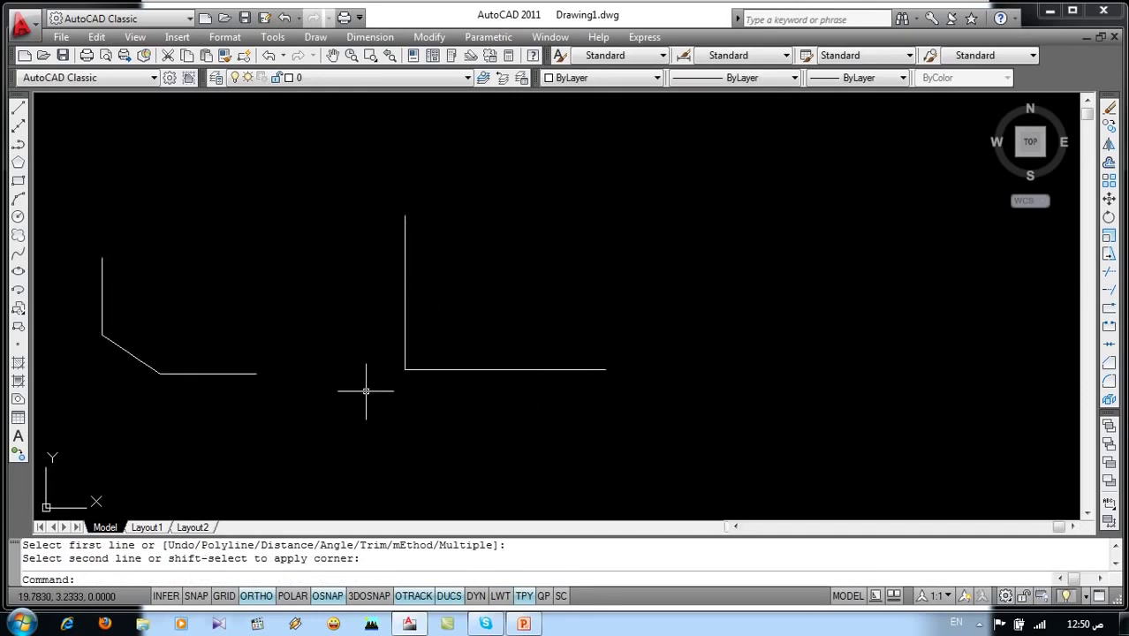
pyautogui.hotkey('ctrl', 'z')
pyautogui.hotkey('ctrl', 'z')
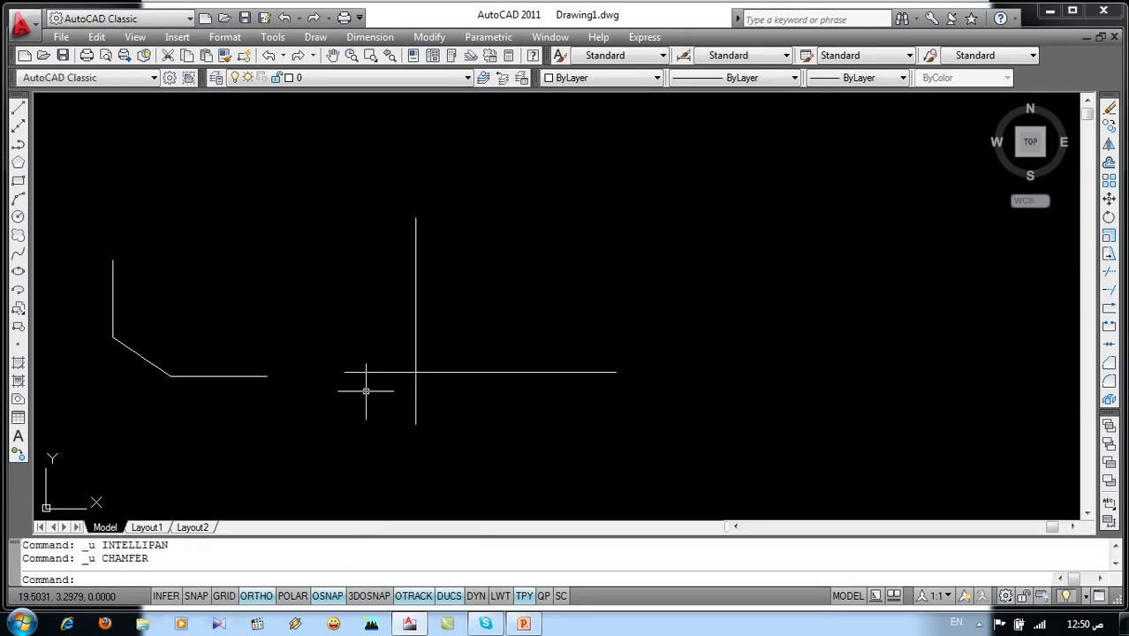
# - Repeat the zero-distance chamfer picking the vertical line first, then undo it again
pyautogui.write('cha')
pyautogui.press('Return')
pyautogui.write('d')
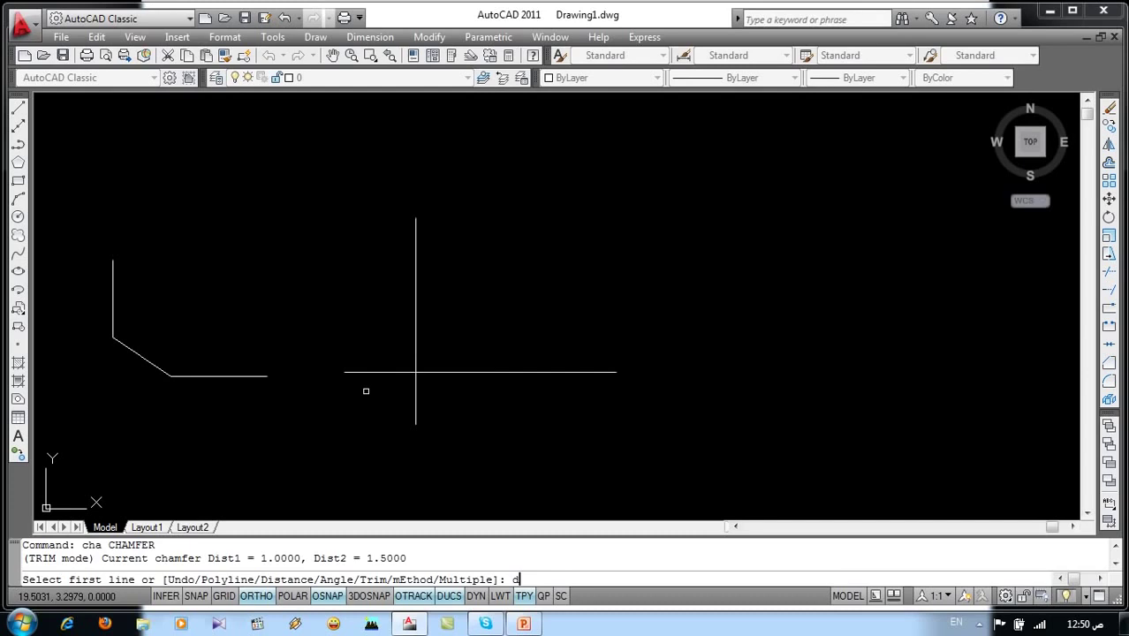
pyautogui.press('Return')
pyautogui.press('Return')
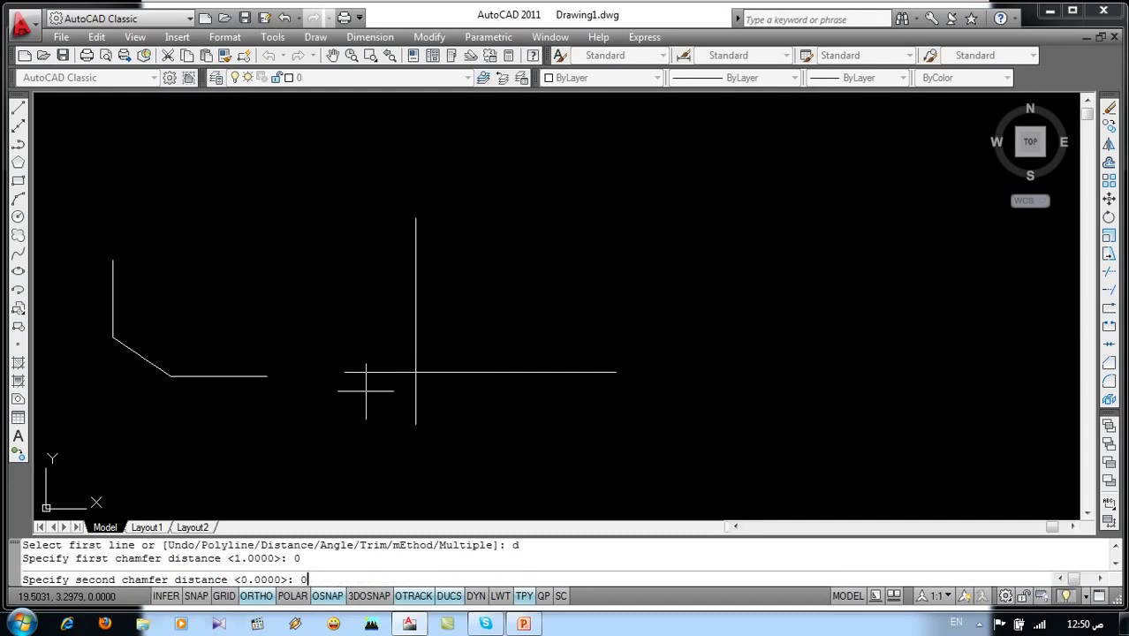
pyautogui.press('Return')
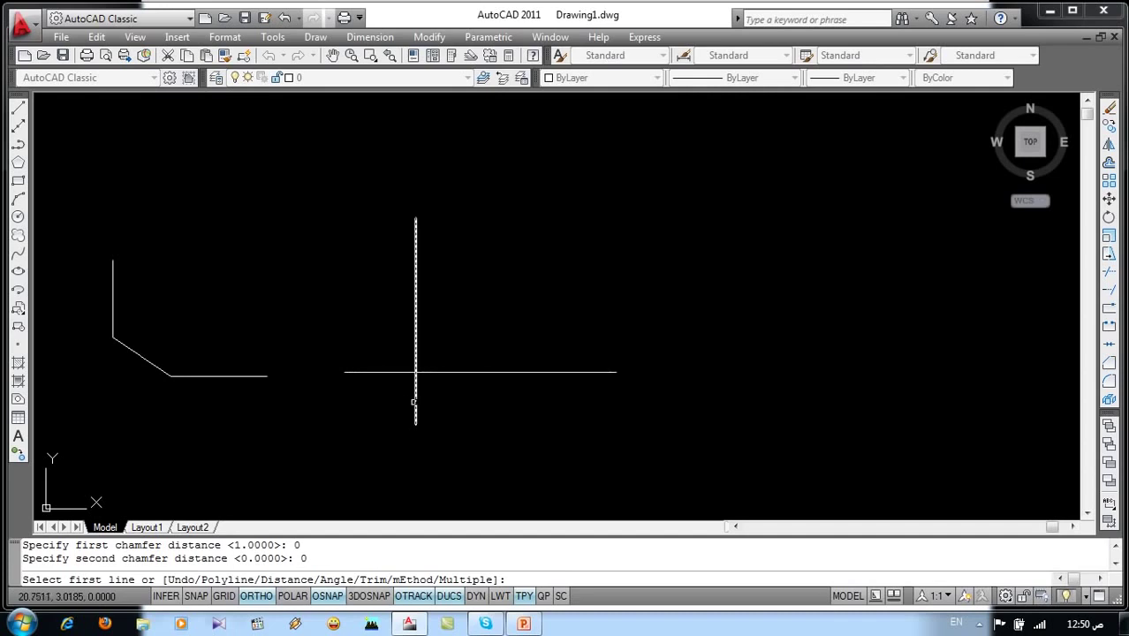
pyautogui.click(415, 401)
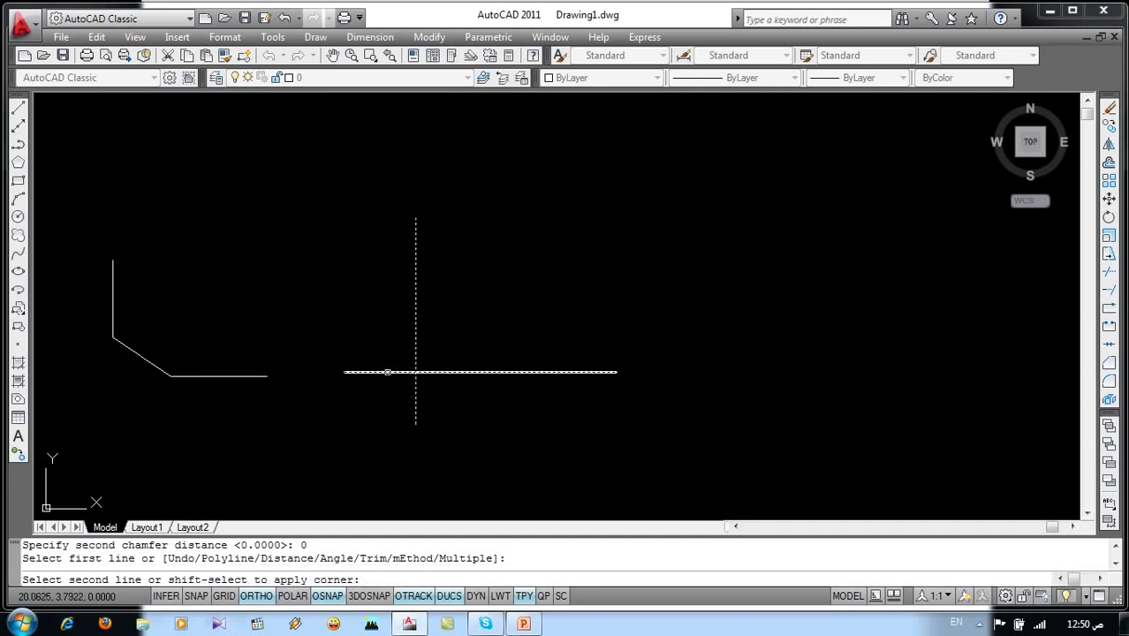
pyautogui.click(387, 372)
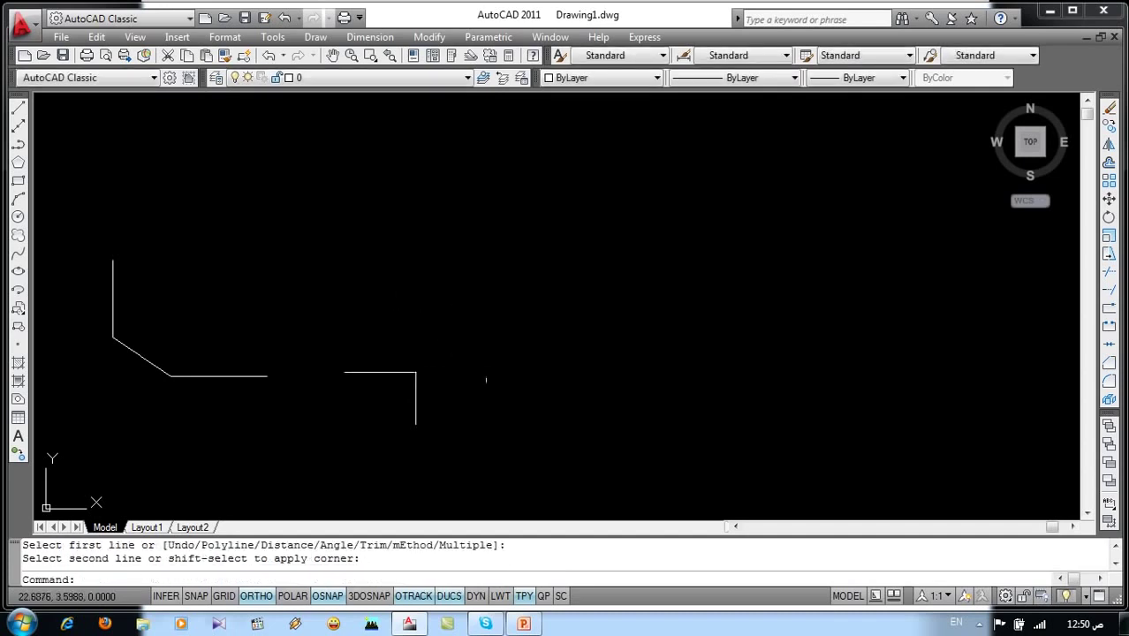
pyautogui.hotkey('ctrl', 'z')
# - Chamfer the crossing lines with distances 0 and 0, trimming them into a clean square corner
pyautogui.moveTo(499, 429); pyautogui.dragTo(464, 412, button='middle')
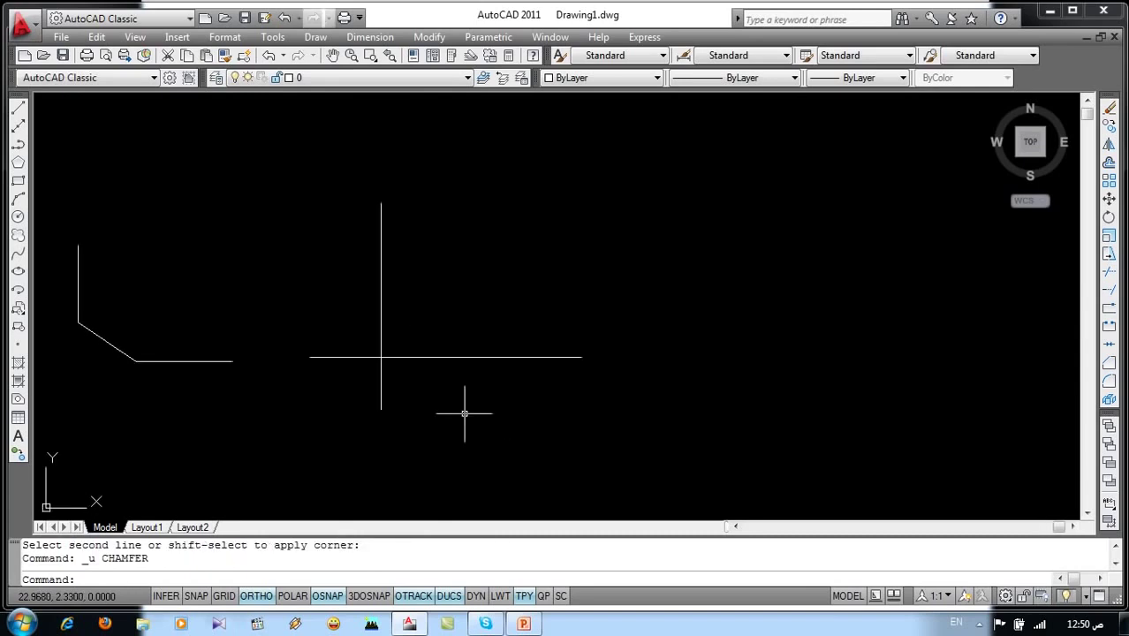
pyautogui.write('cha')
pyautogui.press('Return')
pyautogui.write('d')
pyautogui.press('Return')
pyautogui.press('Return')
pyautogui.write('0')
pyautogui.press('Return')
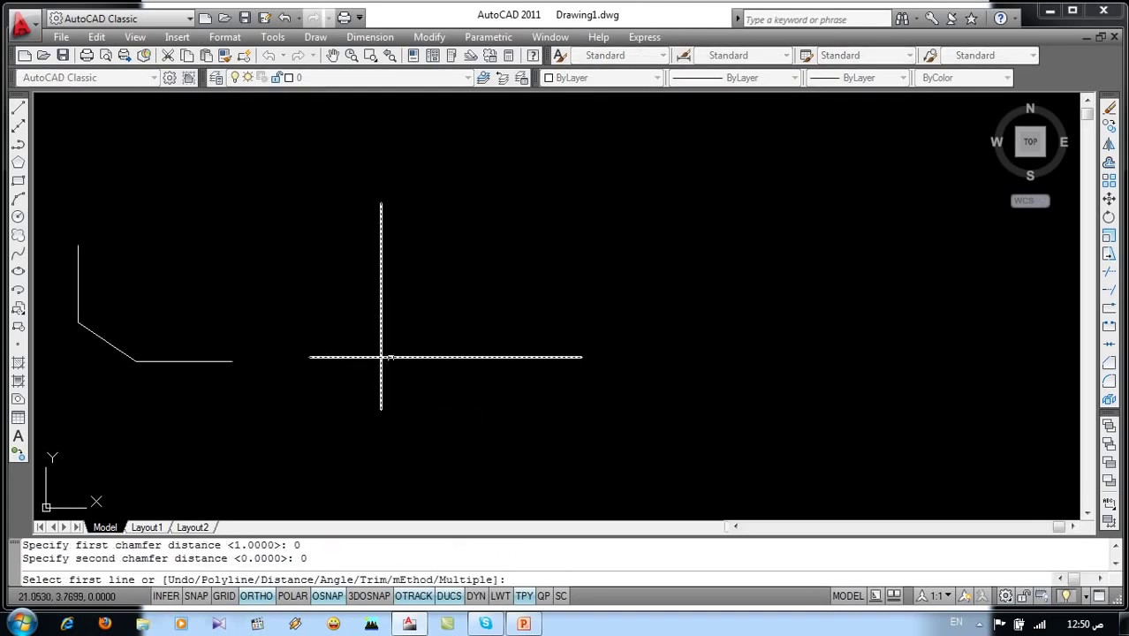
pyautogui.click(389, 357)
pyautogui.click(381, 308)
pyautogui.scroll(-2, 380, 307)
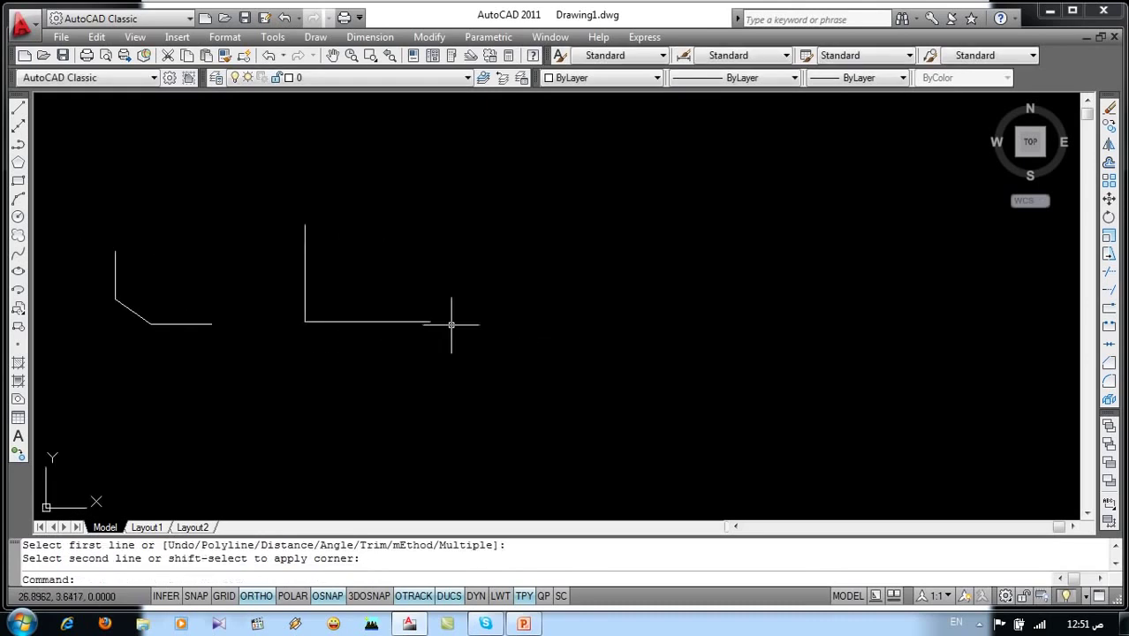
pyautogui.write('1')
# - Draw a horizontal line near the top and a separate vertical line to its right
pyautogui.press('Return')
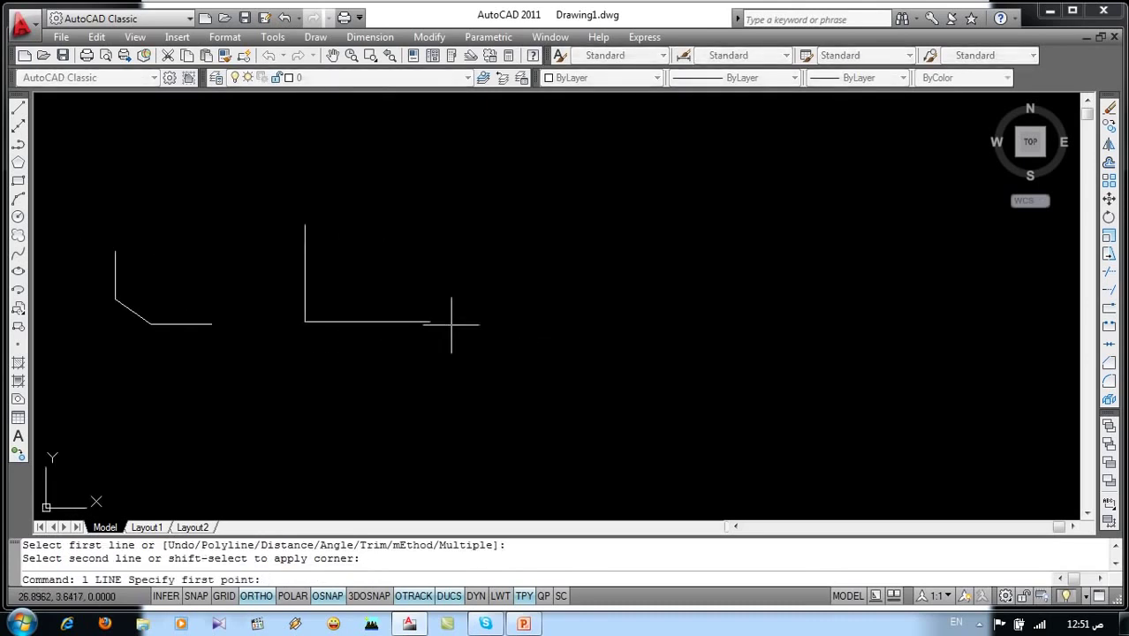
pyautogui.click(503, 227)
pyautogui.click(651, 254)
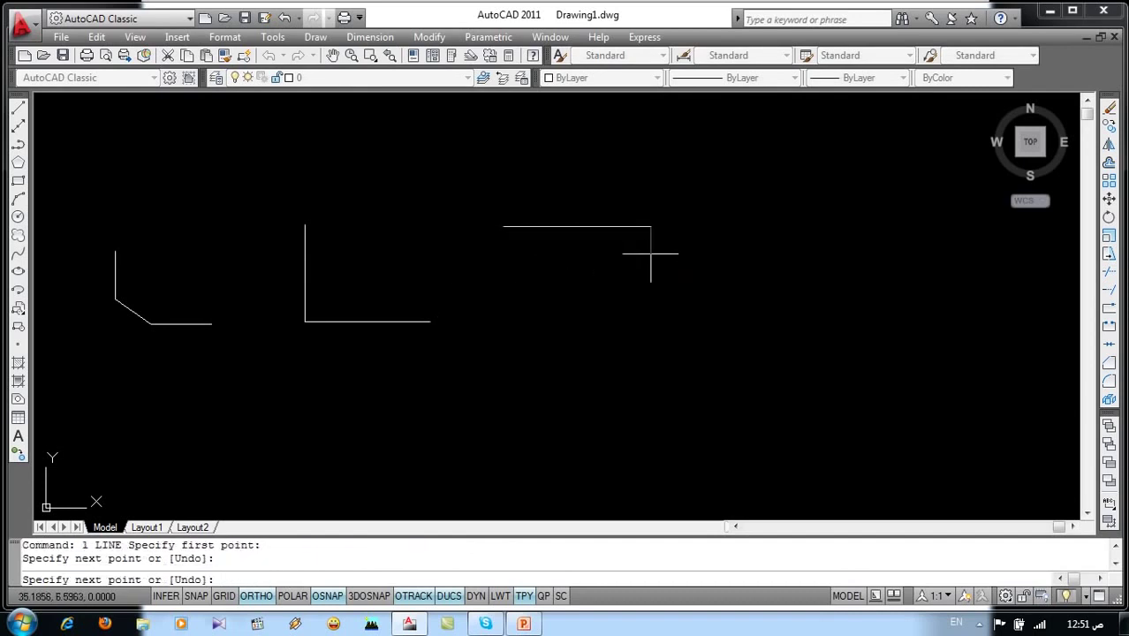
pyautogui.press('Return')
pyautogui.press('Return')
pyautogui.click(726, 300)
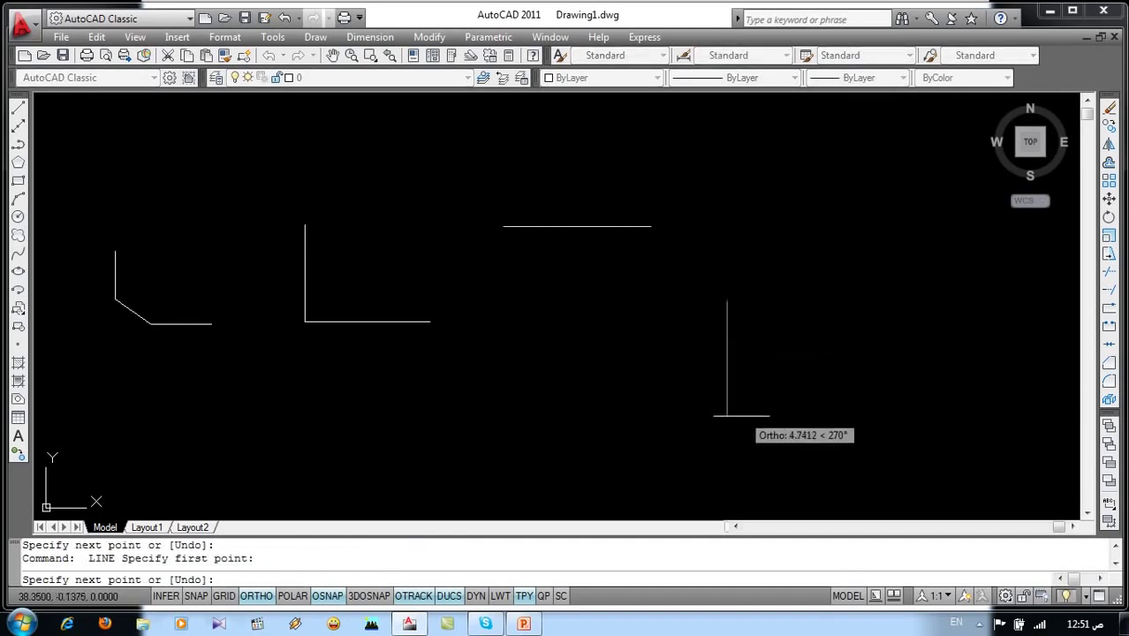
pyautogui.click(737, 427)
pyautogui.press('Return')
pyautogui.write('cha')
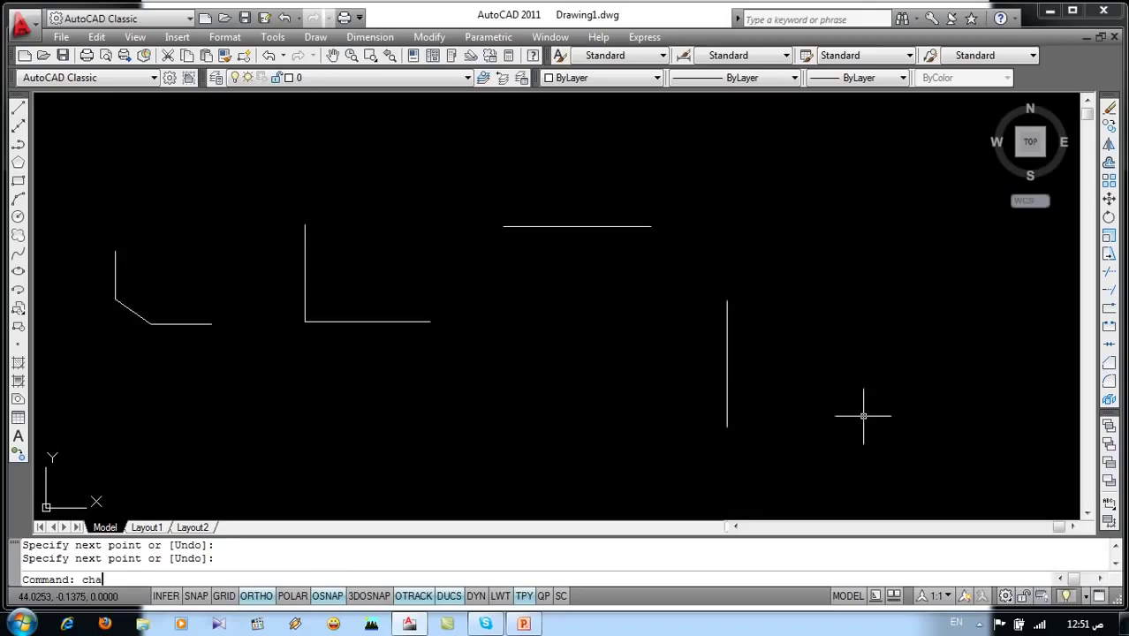
# - Extend the two lines into a square top-right corner with a zero-distance chamfer
pyautogui.press('Return')
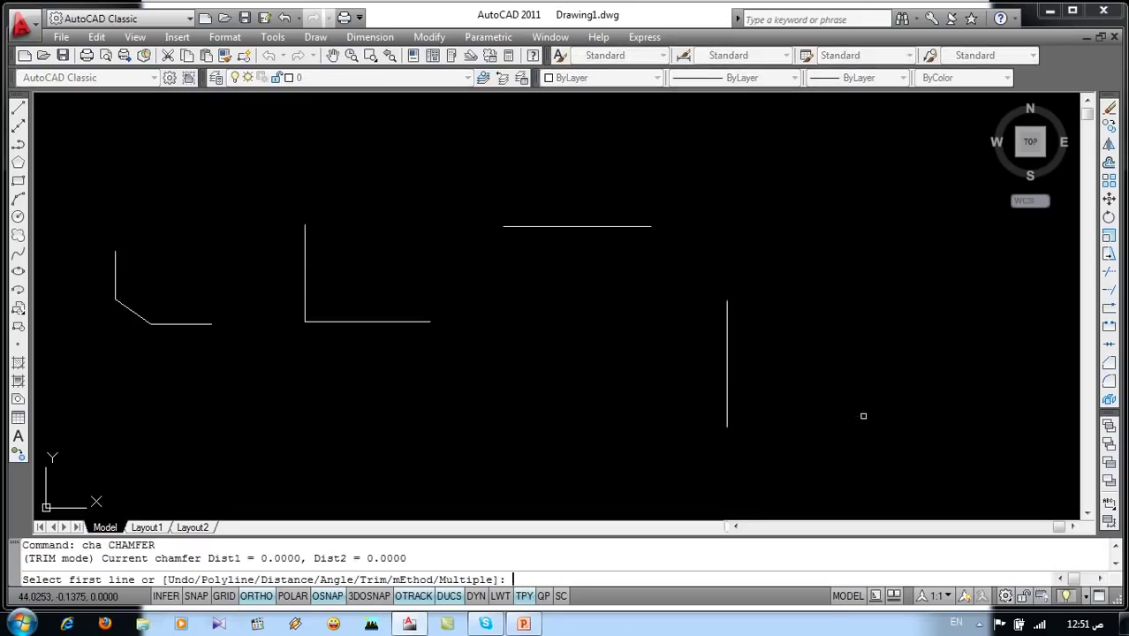
pyautogui.moveTo(210, 558); pyautogui.dragTo(410, 558)
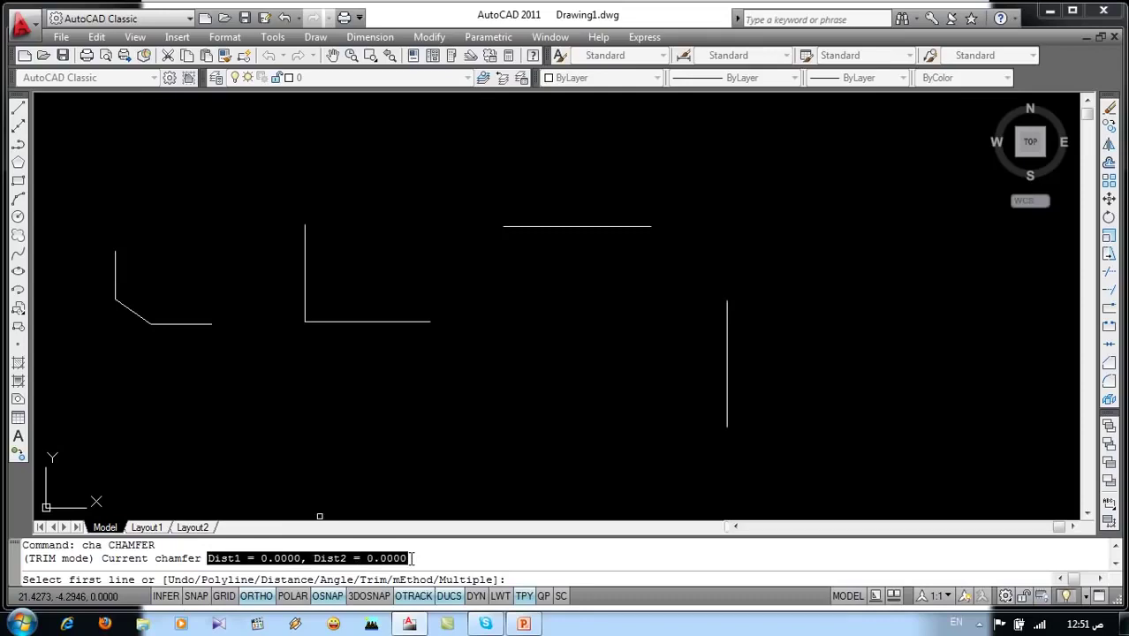
pyautogui.click(616, 226)
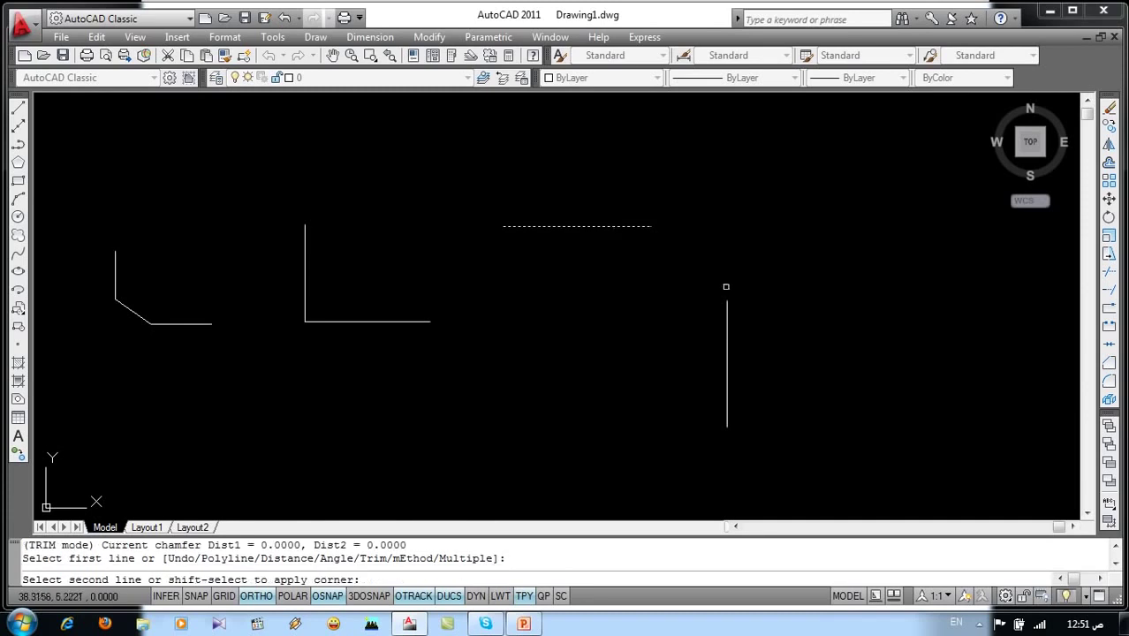
pyautogui.click(727, 307)
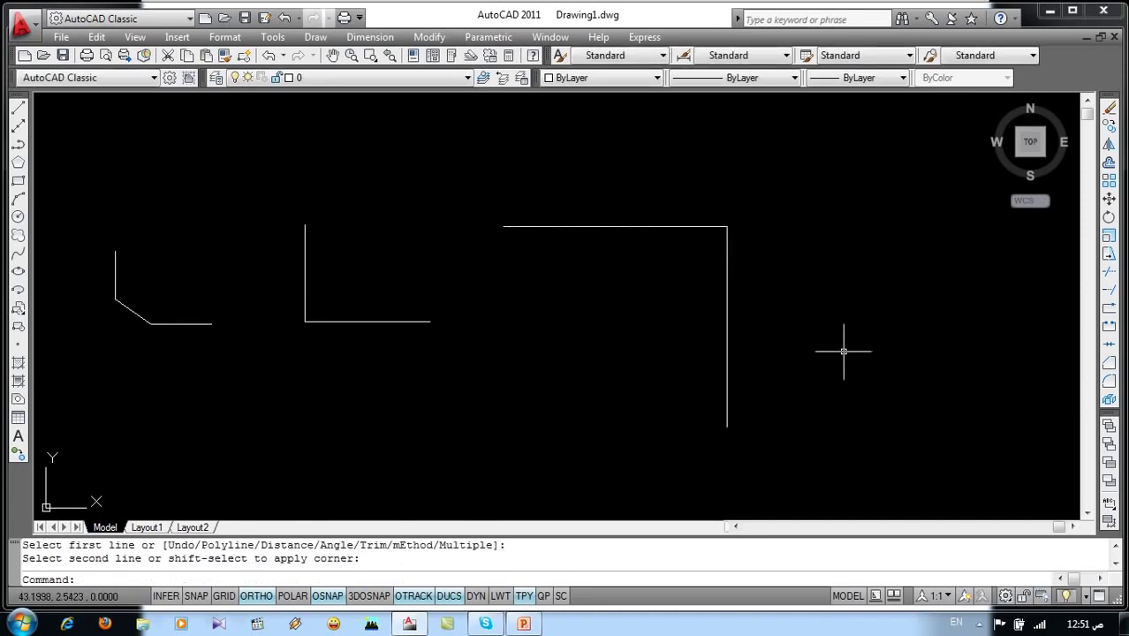
pyautogui.moveTo(628, 348); pyautogui.dragTo(729, 249, button='middle')
# - Draw a new L of lines: a vertical segment down and a horizontal segment right
pyautogui.press('Return')
pyautogui.click(375, 312)
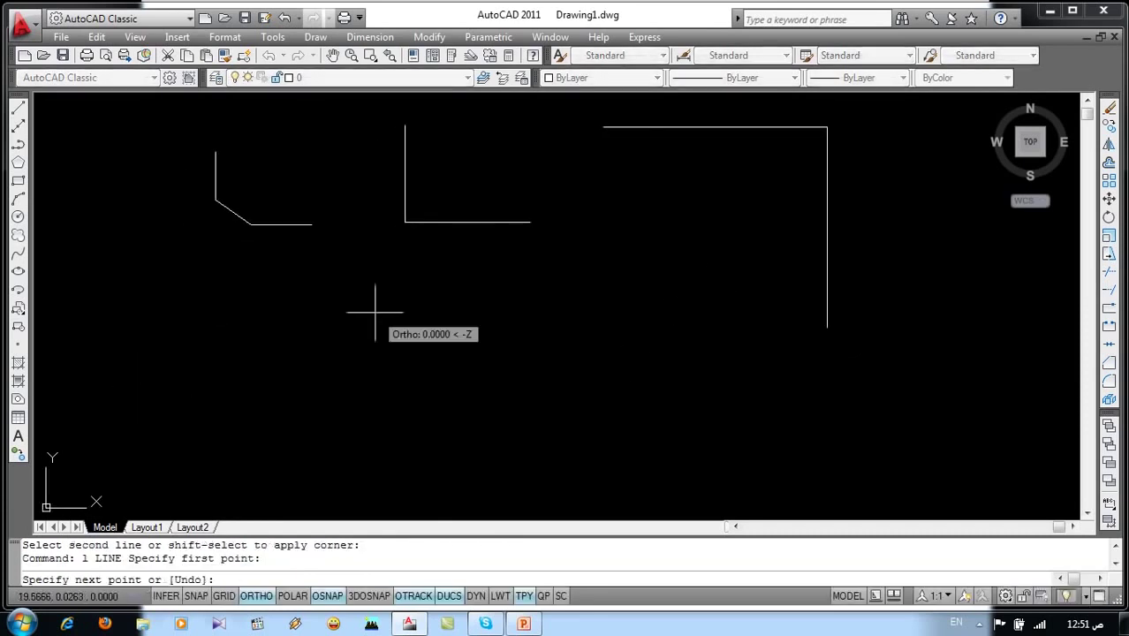
pyautogui.click(376, 447)
pyautogui.click(547, 457)
pyautogui.press('Return')
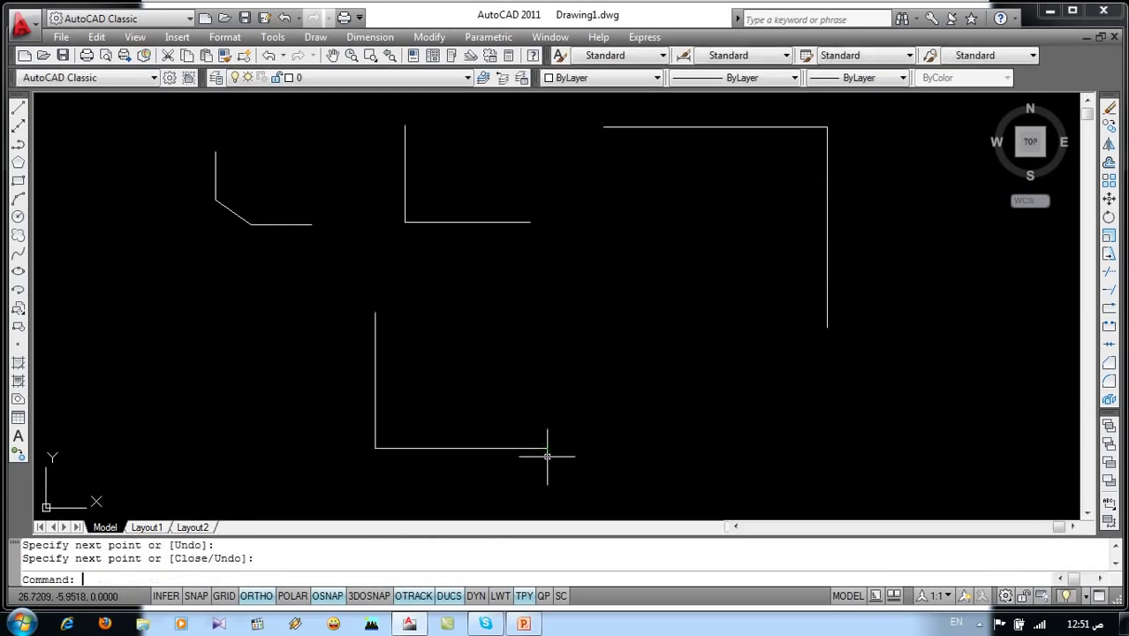
pyautogui.write('cha')
# - Bevel the new L's lower corner with a 0.5 by 0.5 chamfer
pyautogui.press('Return')
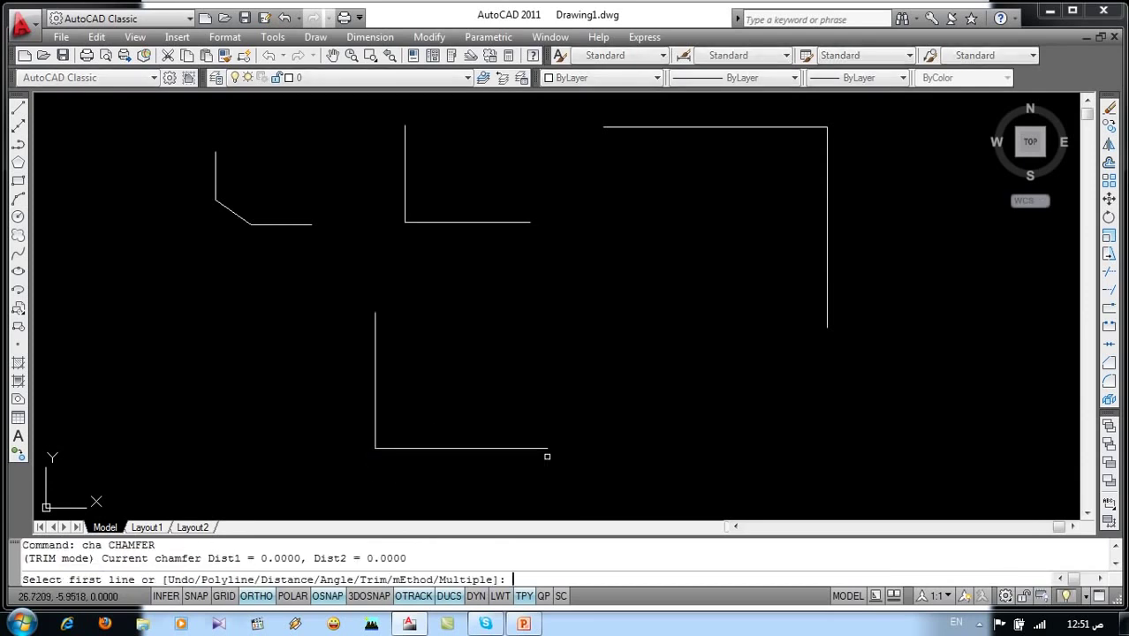
pyautogui.write('d')
pyautogui.press('Return')
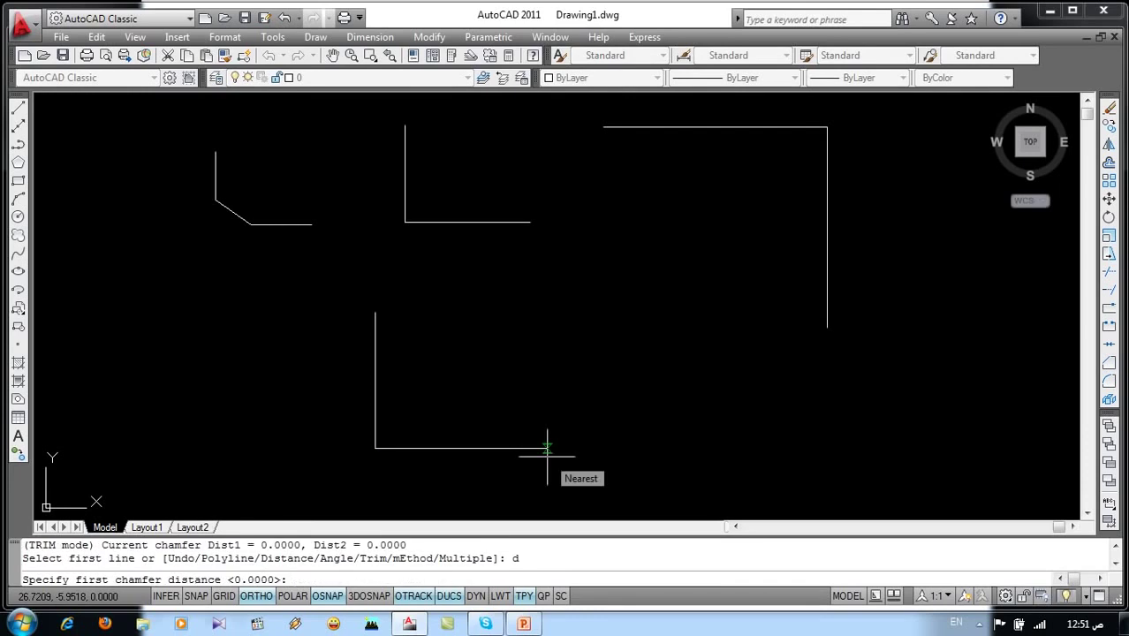
pyautogui.write('.5')
pyautogui.press('Return')
pyautogui.write('.5')
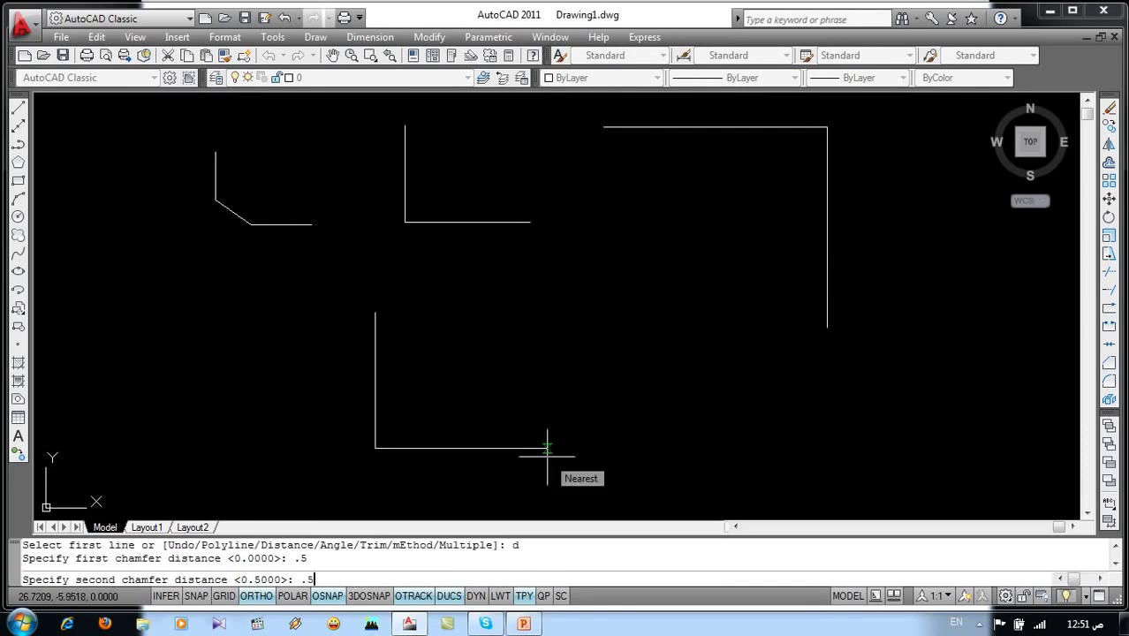
pyautogui.press('Return')
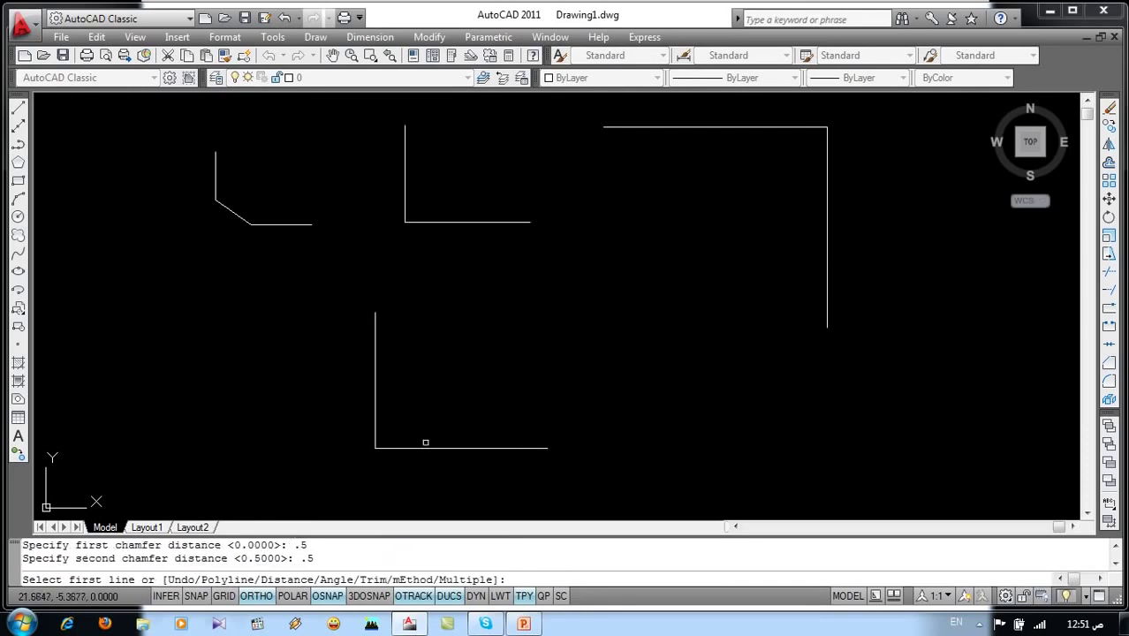
pyautogui.click(427, 447)
pyautogui.click(375, 390)
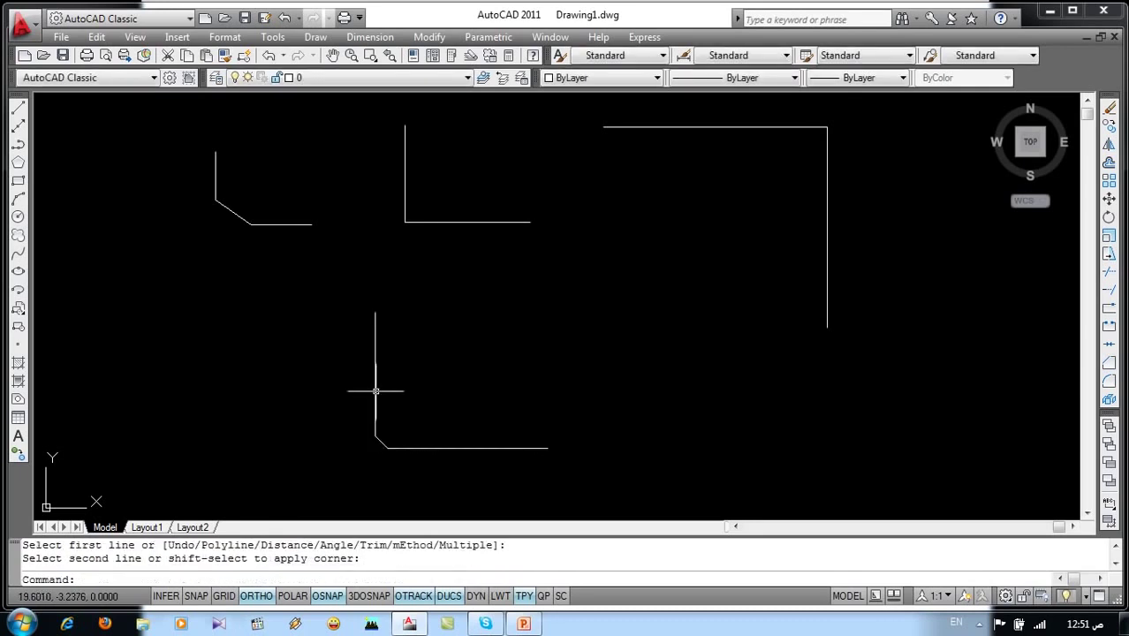
pyautogui.moveTo(573, 433); pyautogui.dragTo(472, 392, button='middle')
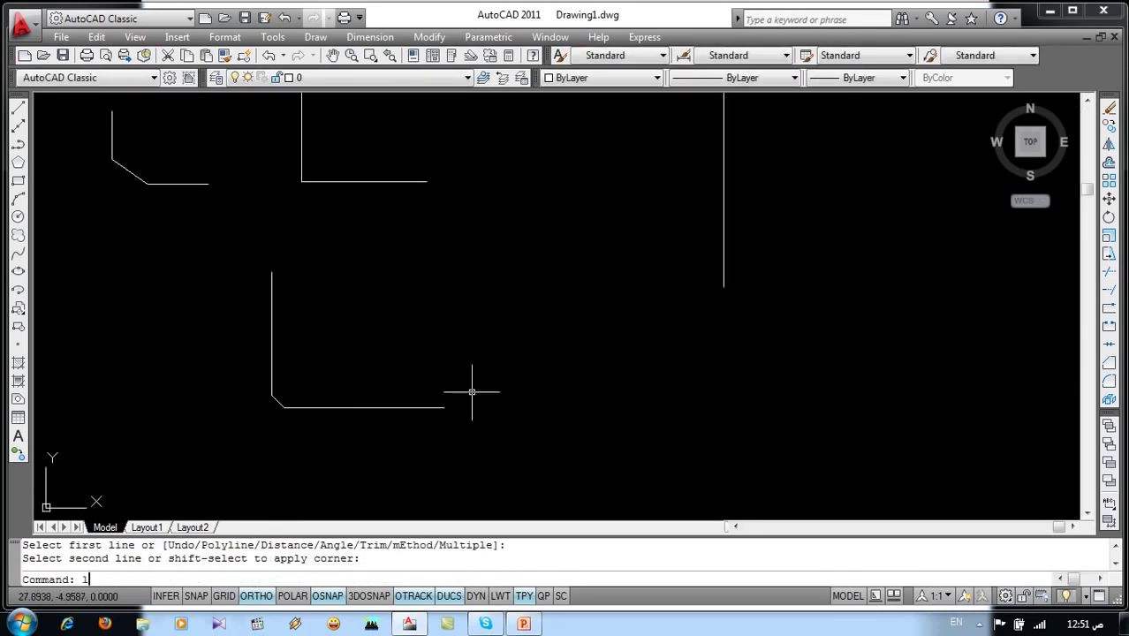
# - With Ortho off, draw two slanted line segments meeting at a point
pyautogui.press('Return')
pyautogui.click(501, 315)
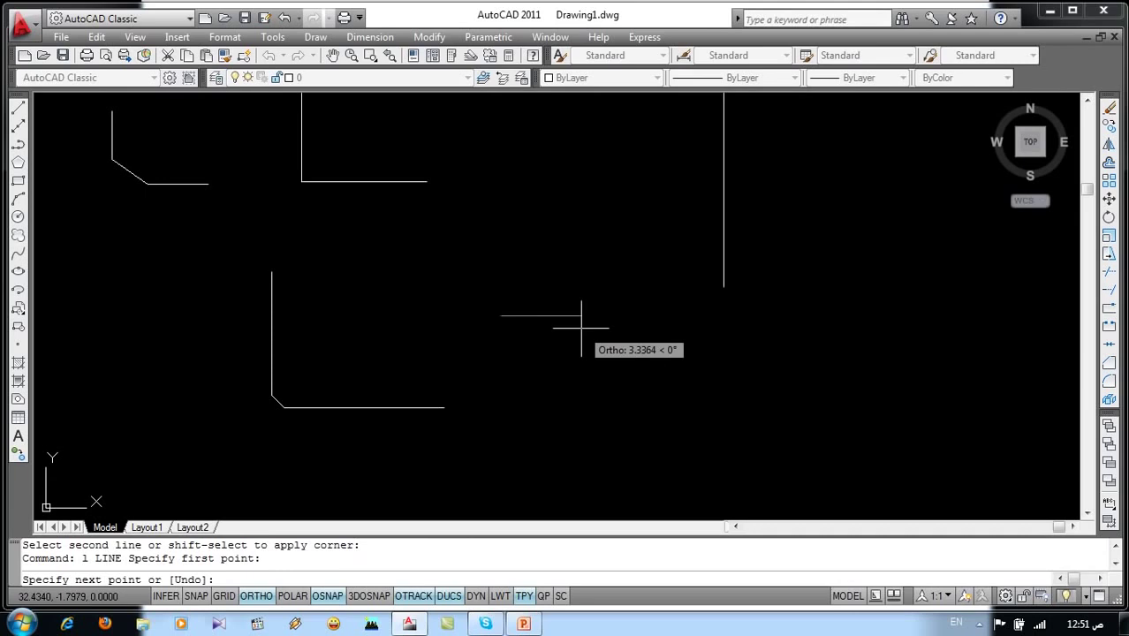
pyautogui.press('F8')
pyautogui.click(629, 359)
pyautogui.click(566, 480)
pyautogui.press('Return')
pyautogui.scroll(1, 584, 449)
pyautogui.moveTo(617, 402); pyautogui.dragTo(613, 349, button='middle')
pyautogui.write('cha')
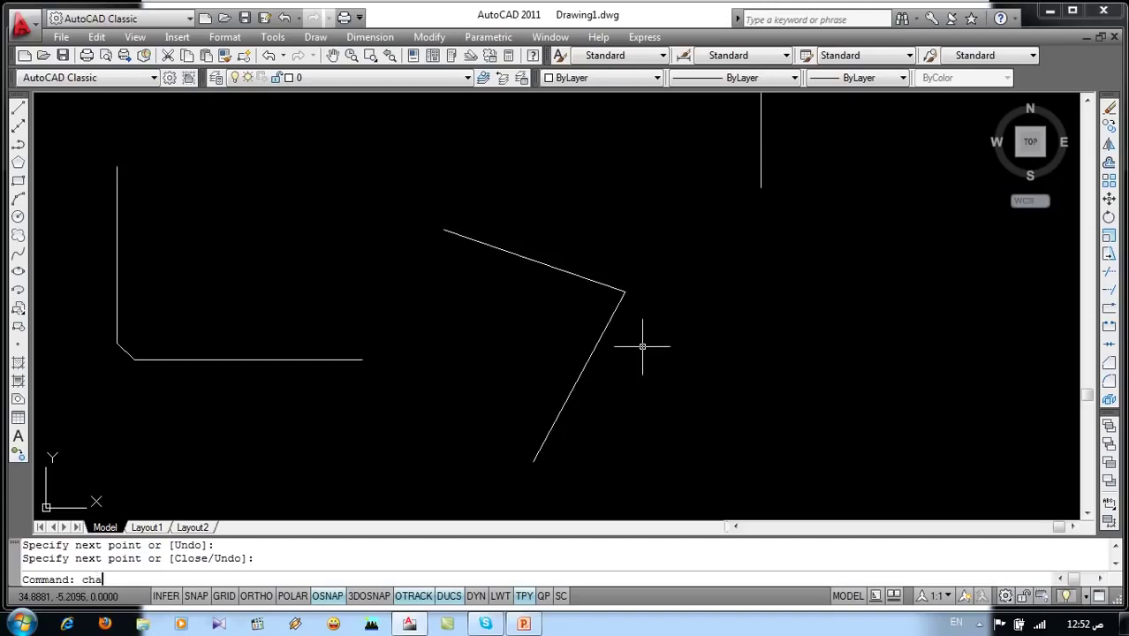
# - Bevel the angled corner using the current 0.5 chamfer distances
pyautogui.press('Return')
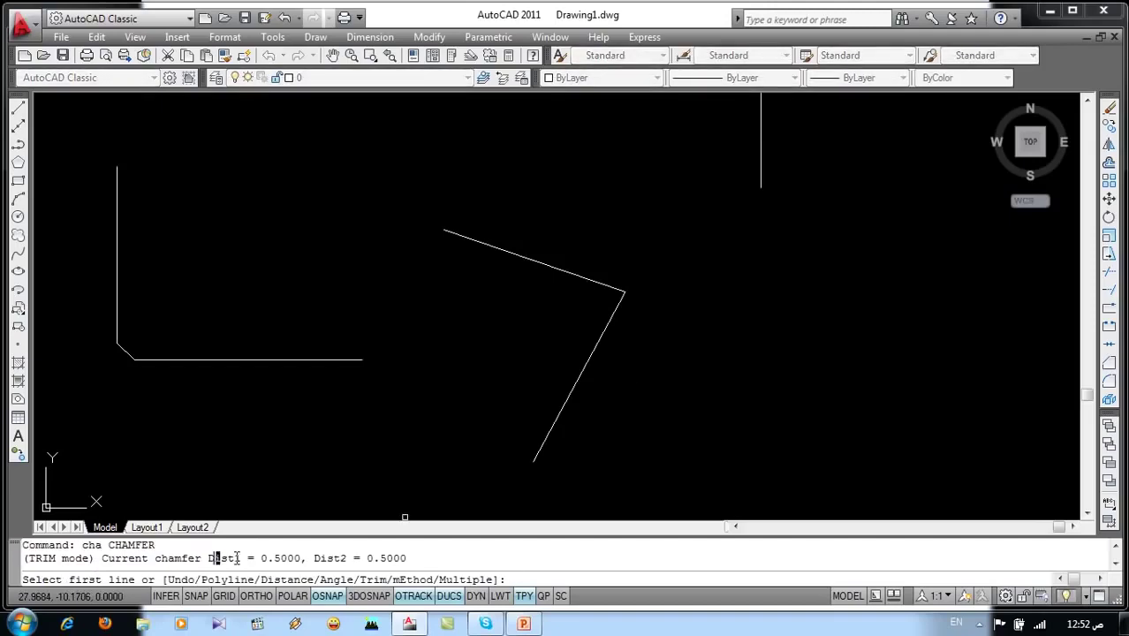
pyautogui.moveTo(237, 558); pyautogui.dragTo(447, 553)
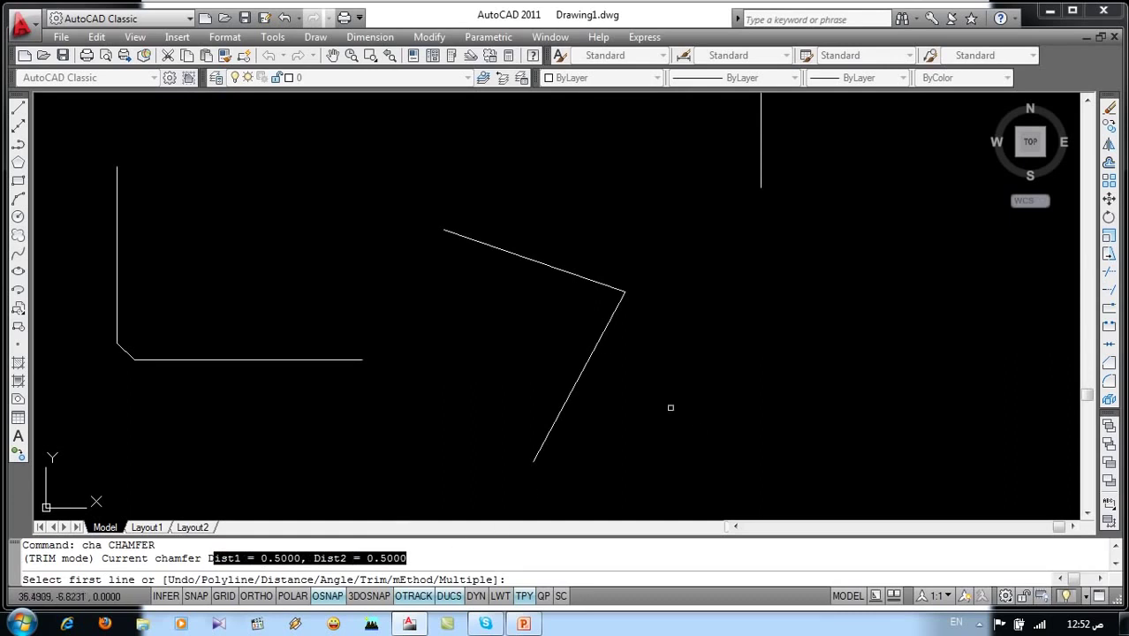
pyautogui.click(600, 346)
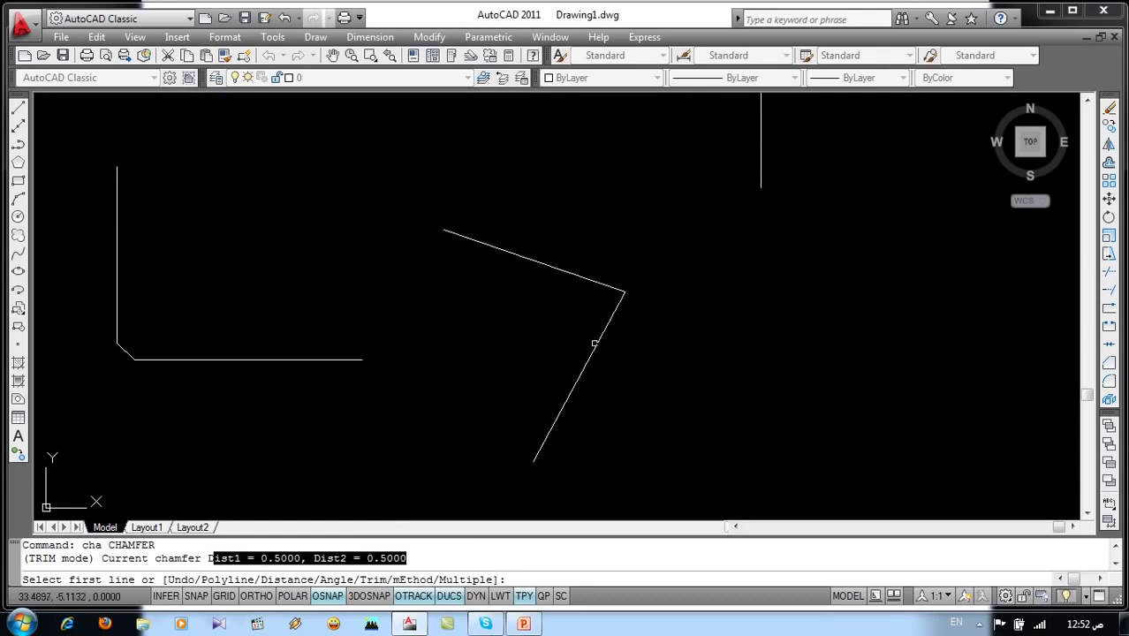
pyautogui.click(568, 280)
pyautogui.scroll(-2, 530, 358)
pyautogui.moveTo(660, 354); pyautogui.dragTo(544, 378, button='middle')
pyautogui.write('l')
pyautogui.press('Return')
# - Draw a near-vertical line and a shallow line crossing it
pyautogui.click(726, 226)
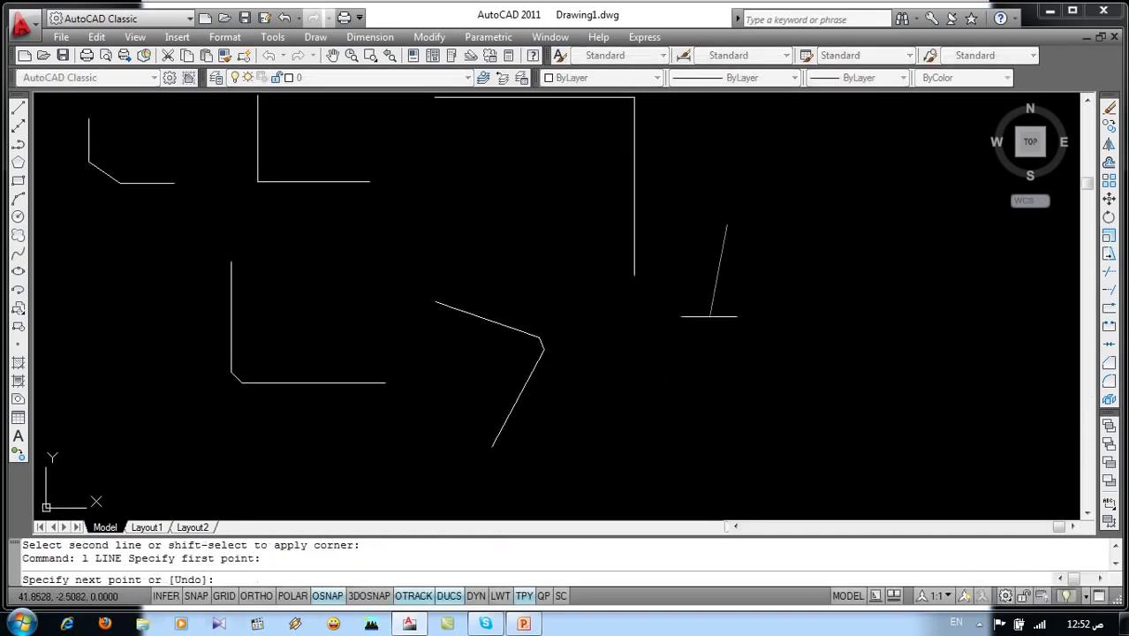
pyautogui.click(704, 400)
pyautogui.press('Return')
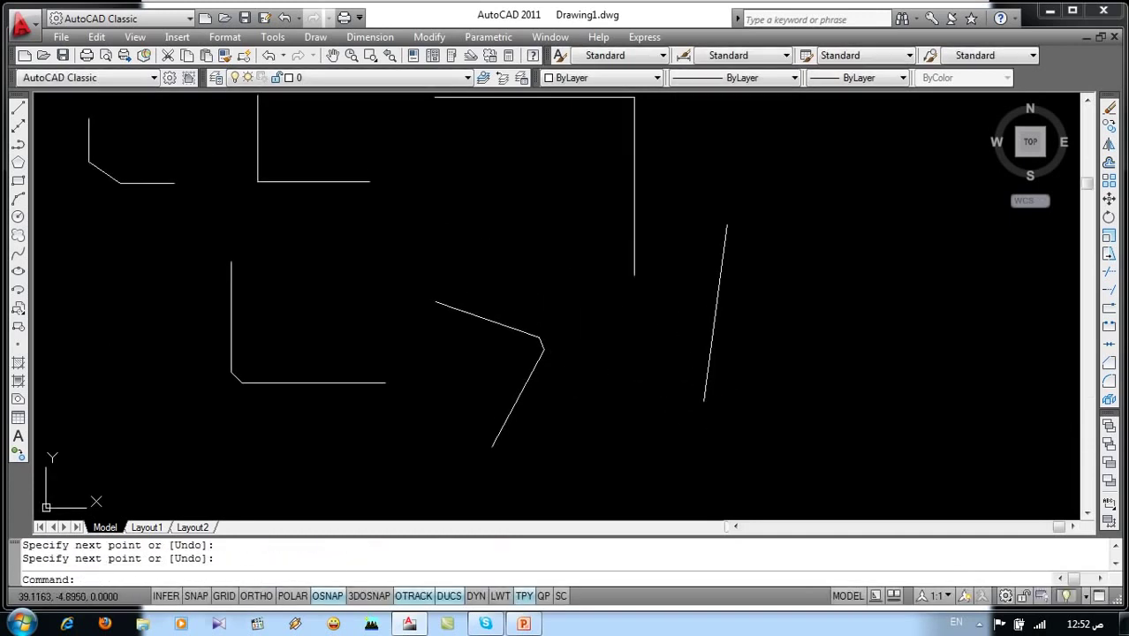
pyautogui.press('Return')
pyautogui.click(637, 348)
pyautogui.click(889, 384)
pyautogui.press('Return')
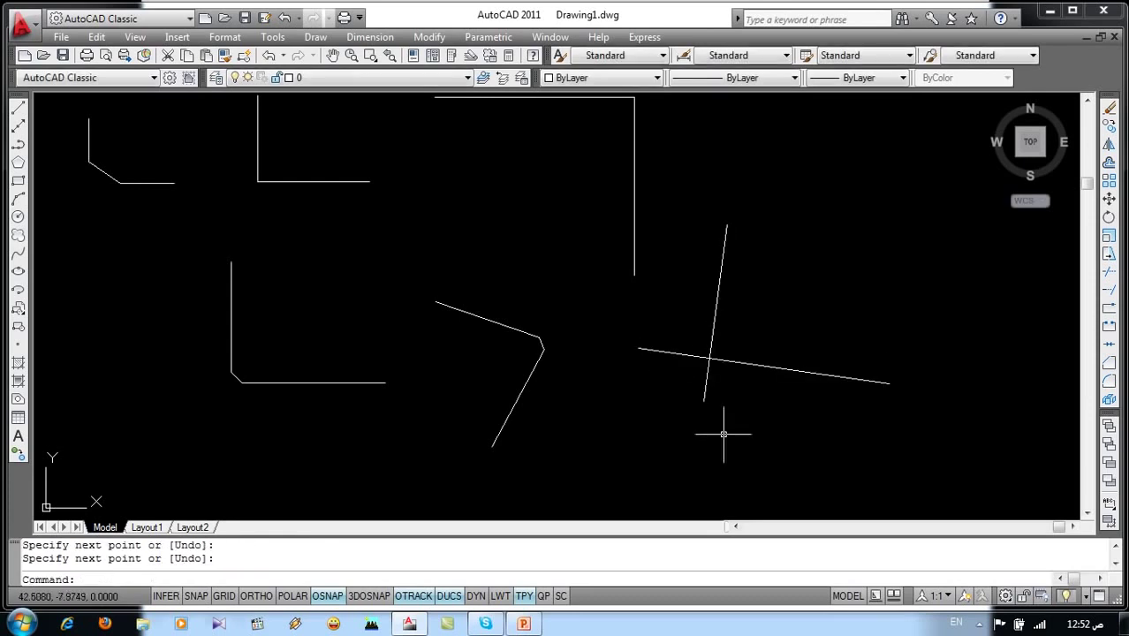
# - Set both chamfer distances to 0 and trim the crossing lines into a sharp corner
pyautogui.write('cha')
pyautogui.press('Return')
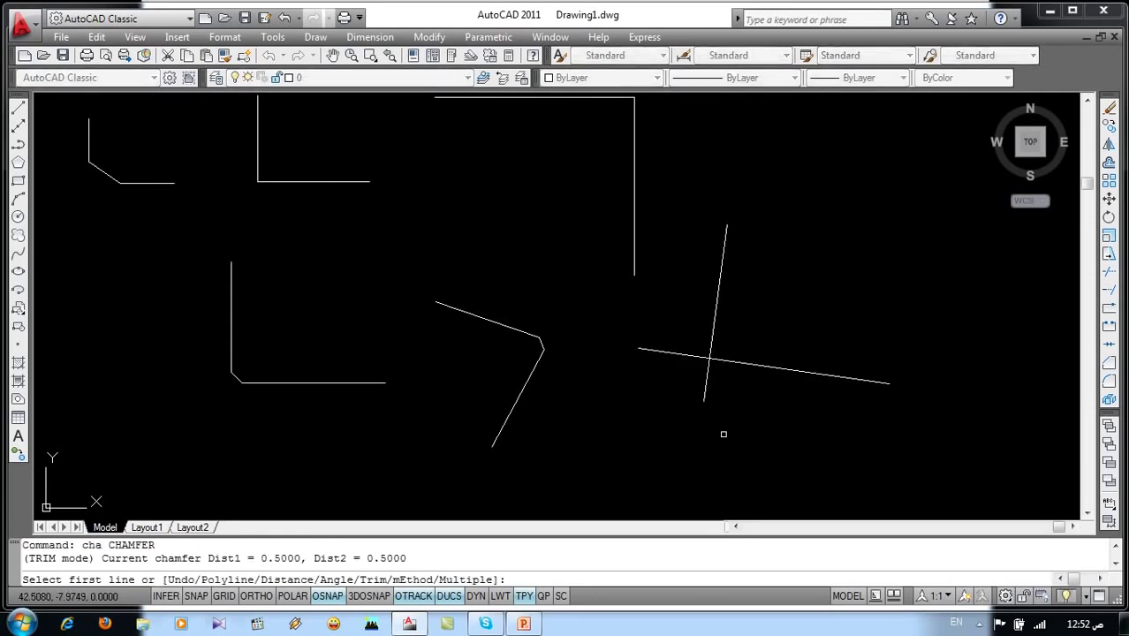
pyautogui.moveTo(254, 558); pyautogui.dragTo(442, 555)
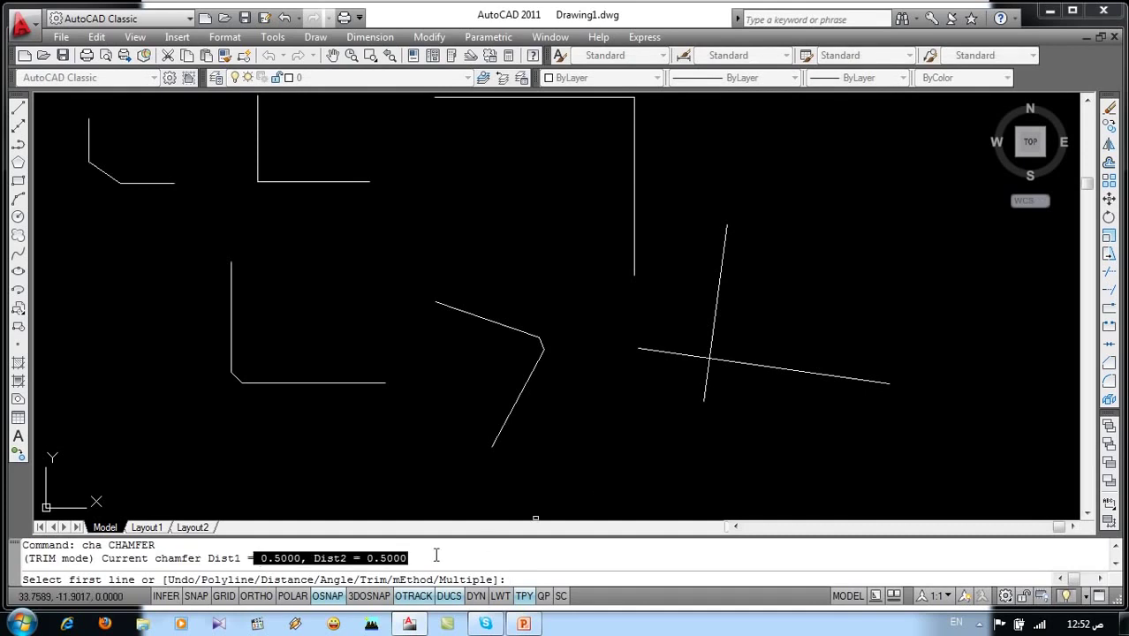
pyautogui.write('d')
pyautogui.press('Return')
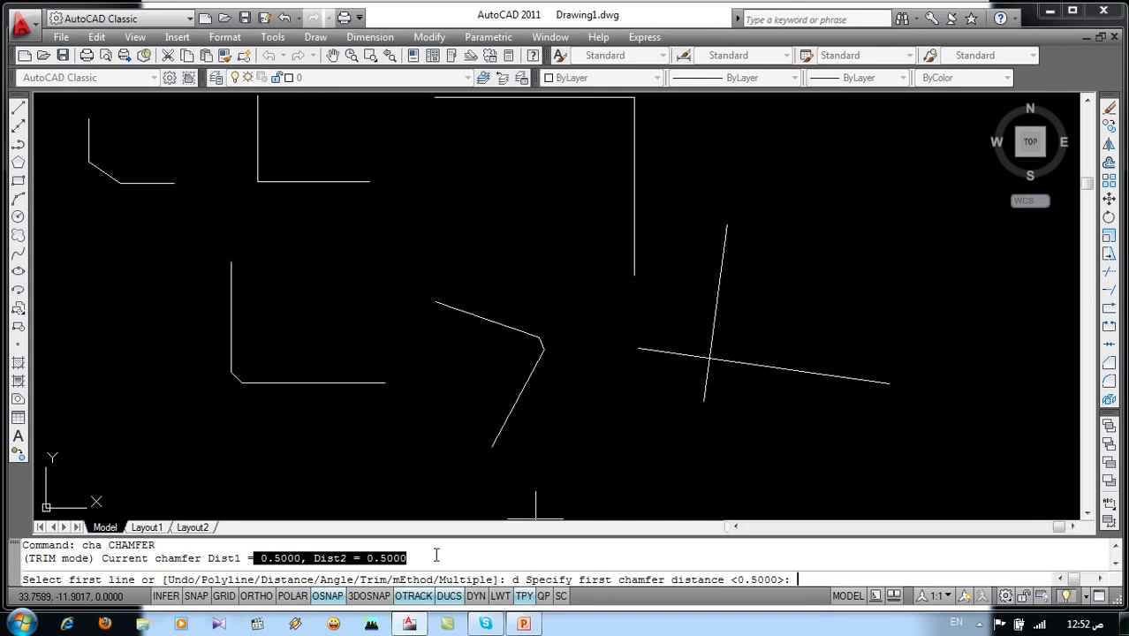
pyautogui.press('Return')
pyautogui.press('Return')
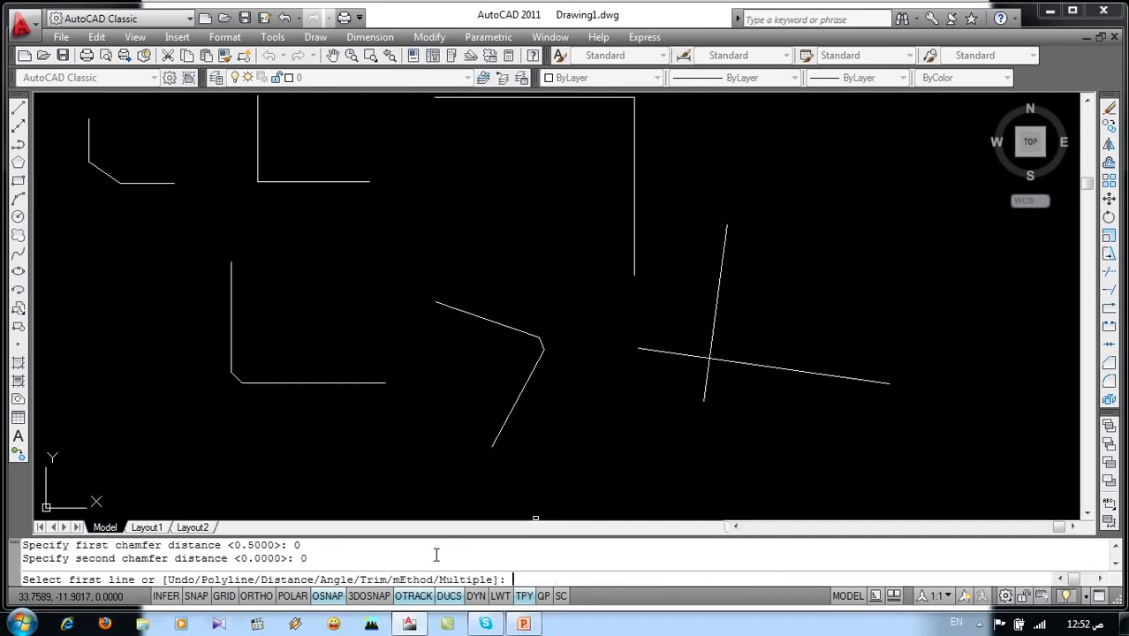
pyautogui.click(781, 366)
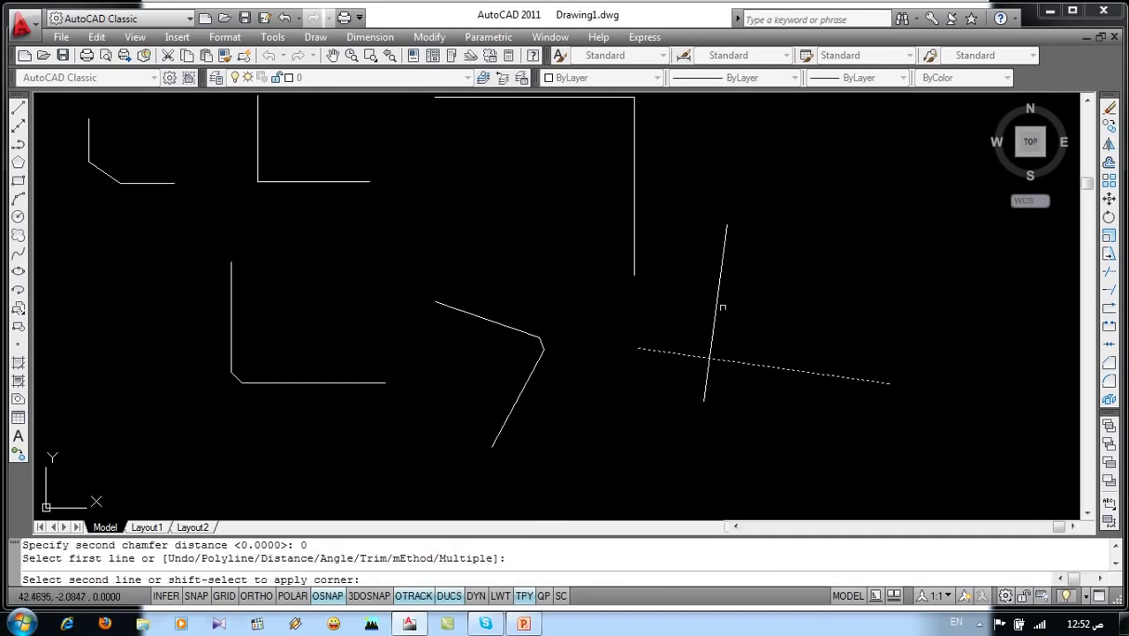
pyautogui.click(716, 304)
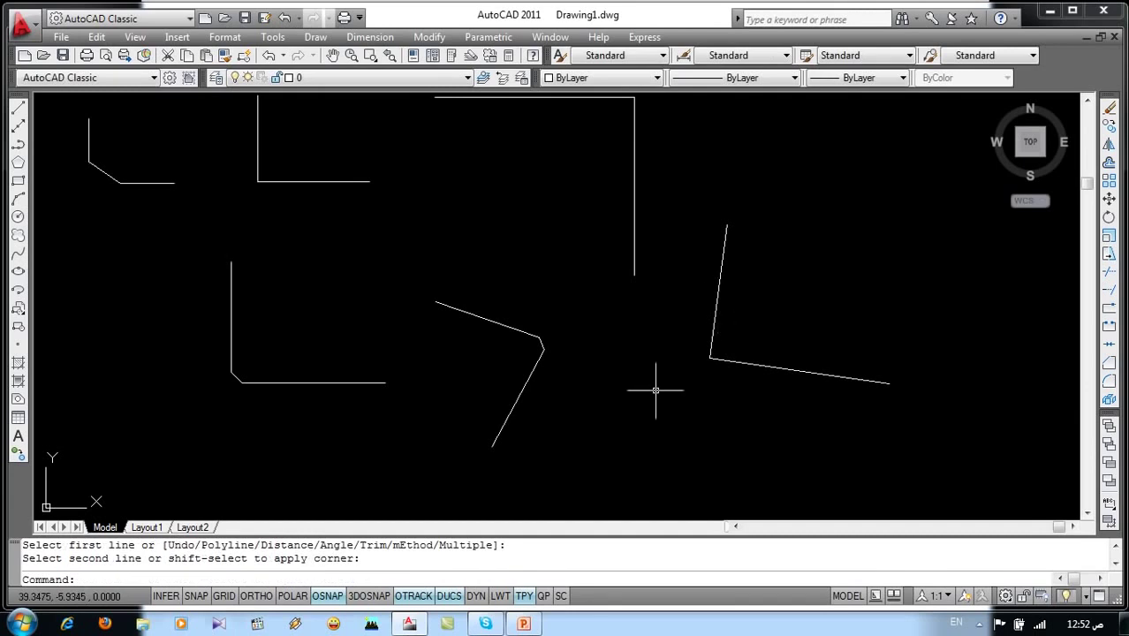
pyautogui.write('l')
pyautogui.press('Return')
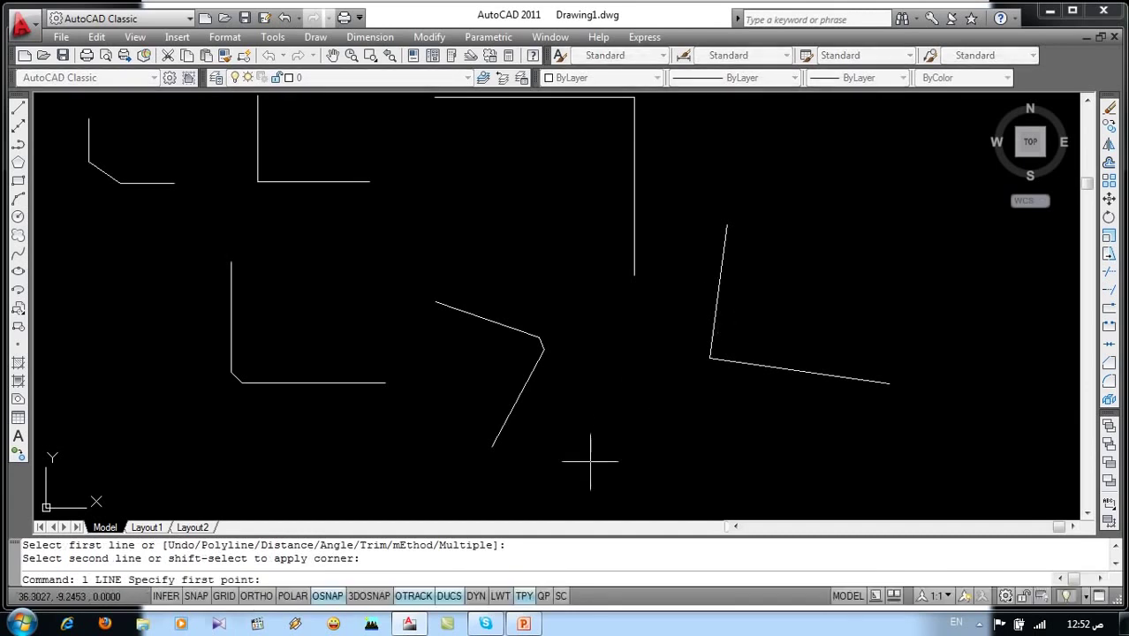
# - Draw an upward-slanting and a downward-slanting line above the earlier lines
pyautogui.click(708, 354)
pyautogui.moveTo(479, 238); pyautogui.dragTo(549, 434, button='middle')
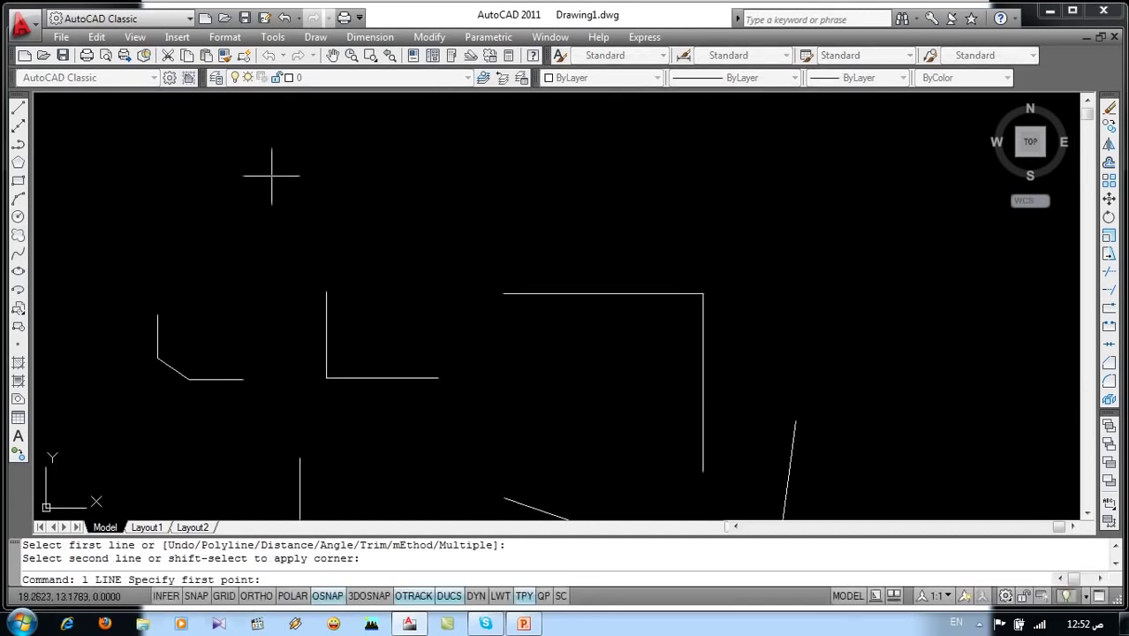
pyautogui.click(401, 126)
pyautogui.press('Return')
pyautogui.press('Return')
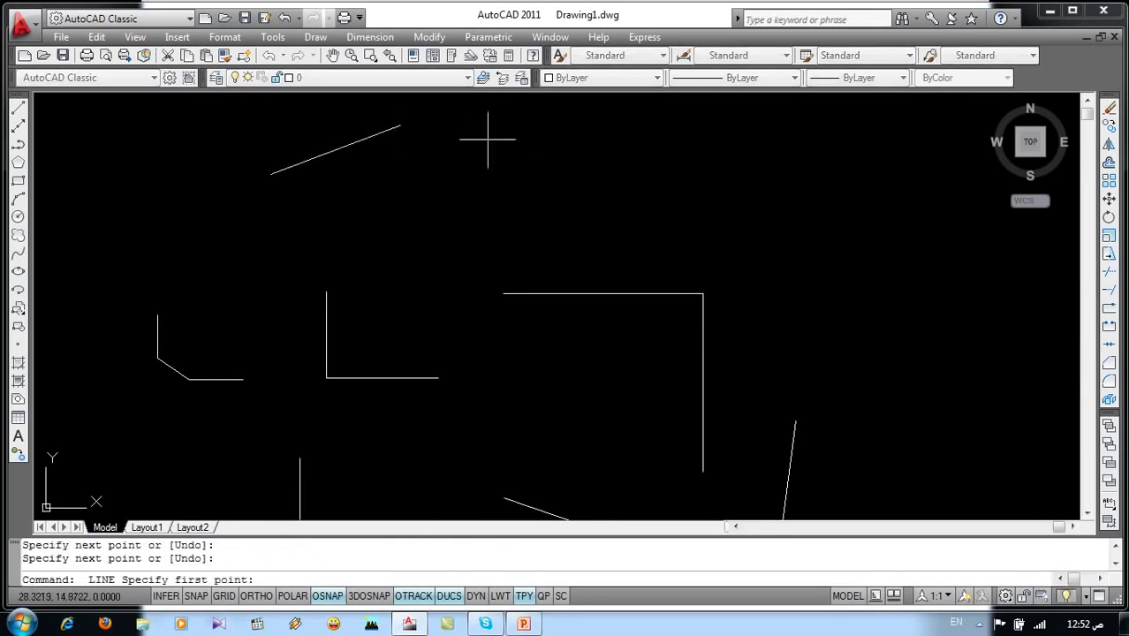
pyautogui.click(497, 137)
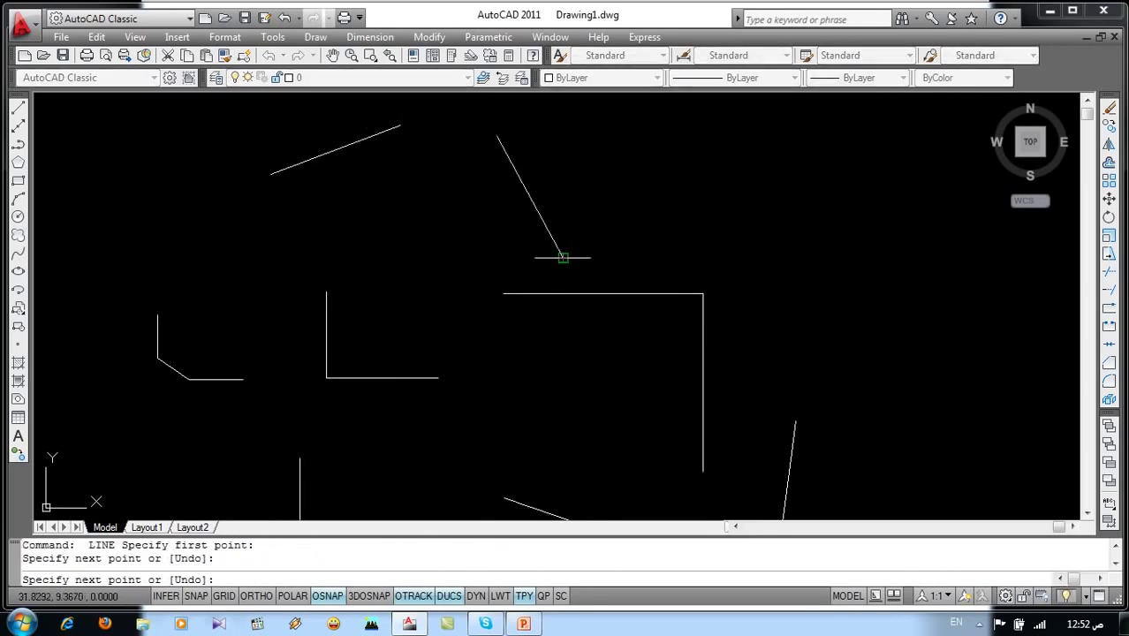
pyautogui.click(563, 258)
pyautogui.press('Return')
pyautogui.moveTo(475, 214); pyautogui.dragTo(519, 324, button='middle')
pyautogui.write('cha')
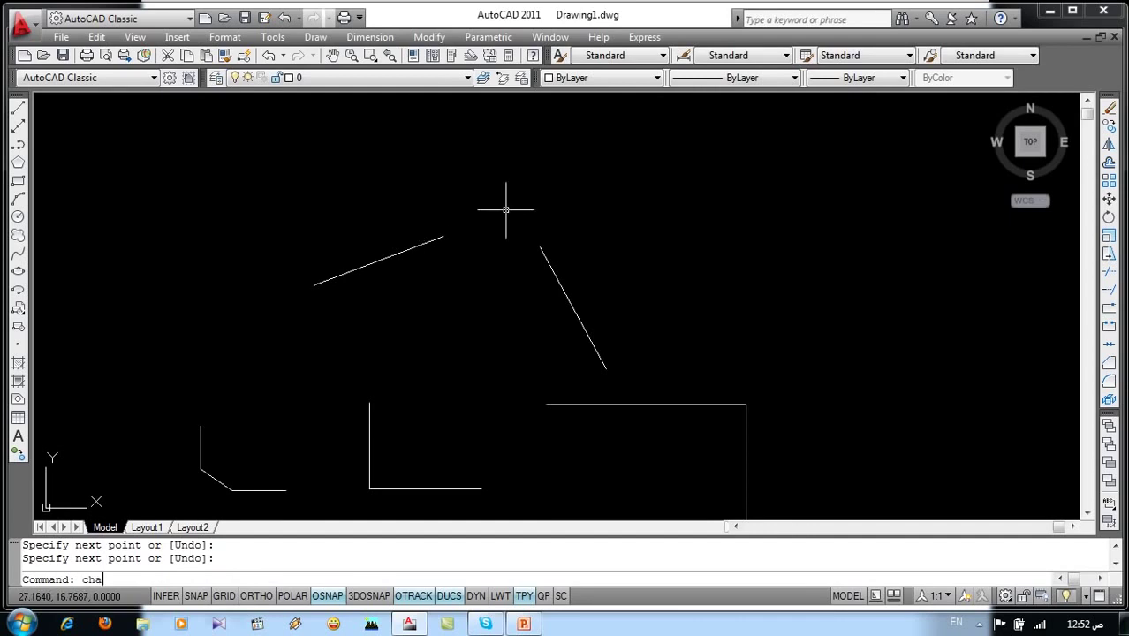
# - Join the two upper slanted lines into a sharp peak with a zero-distance chamfer
pyautogui.press('Return')
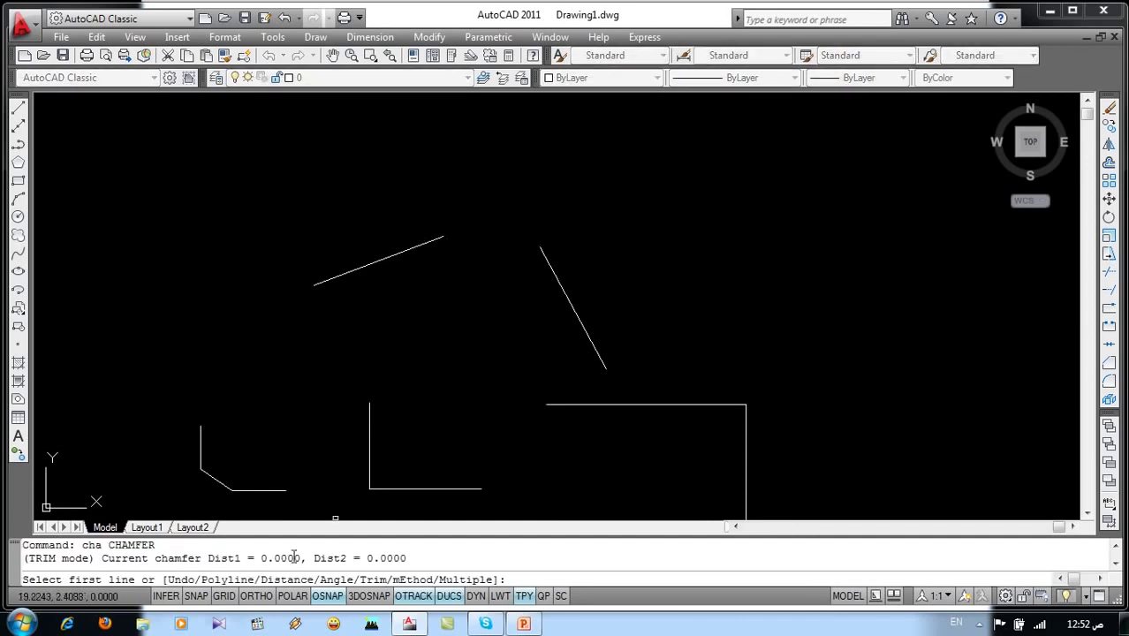
pyautogui.moveTo(249, 558); pyautogui.dragTo(454, 557)
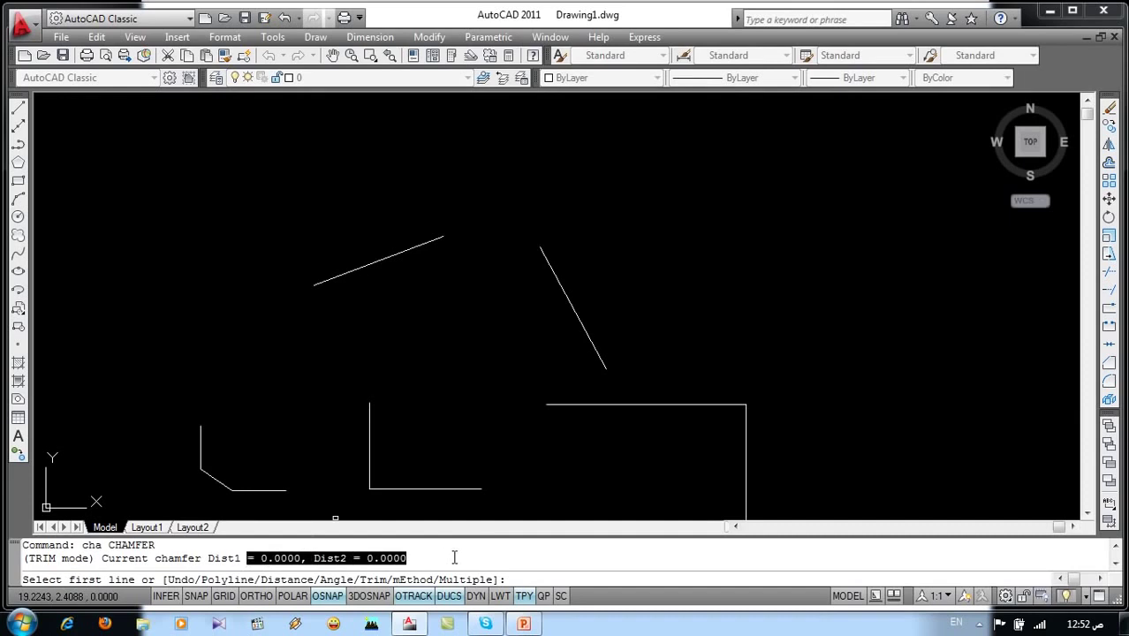
pyautogui.click(559, 279)
pyautogui.click(412, 248)
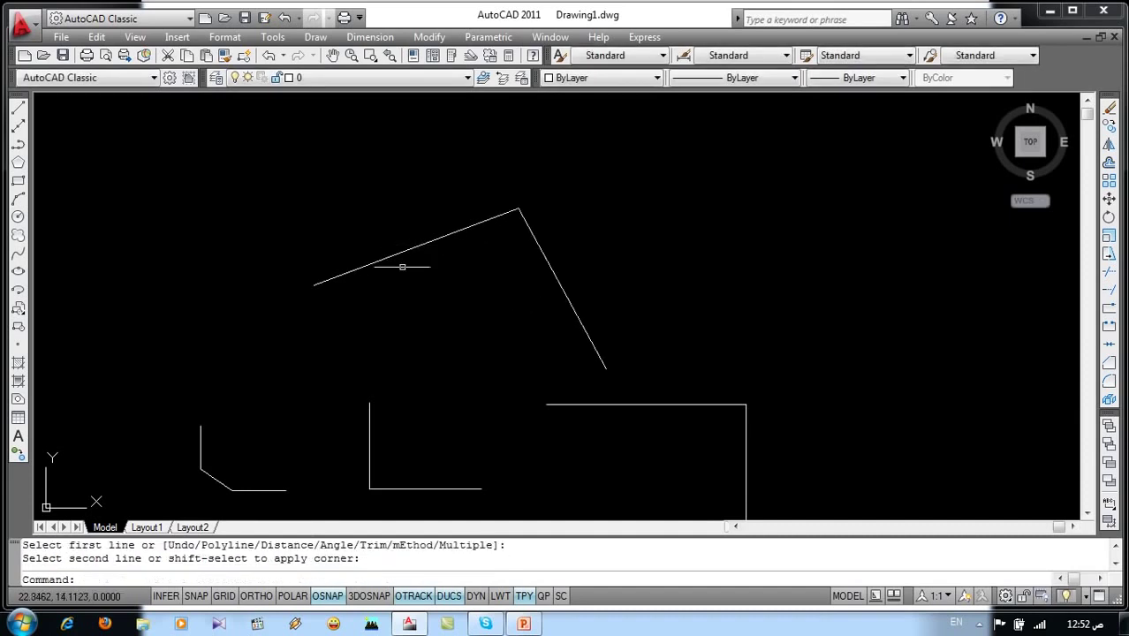
# - Zoom to extents and window-select all the practice lines
pyautogui.write('z')
pyautogui.press('Return')
pyautogui.write('e')
pyautogui.press('Return')
pyautogui.scroll(-3, 430, 212)
pyautogui.click(620, 286)
pyautogui.click(437, 142)
# - Erase all the practice lines and advance PowerPoint to the Chamfer, Fillet, Offset, Mirror slide
pyautogui.press('Delete')
pyautogui.scroll(2, 372, 241)
pyautogui.scroll(3, 371, 244)
pyautogui.scroll(2, 372, 244)
pyautogui.scroll(2, 371, 246)
pyautogui.click(527, 624)
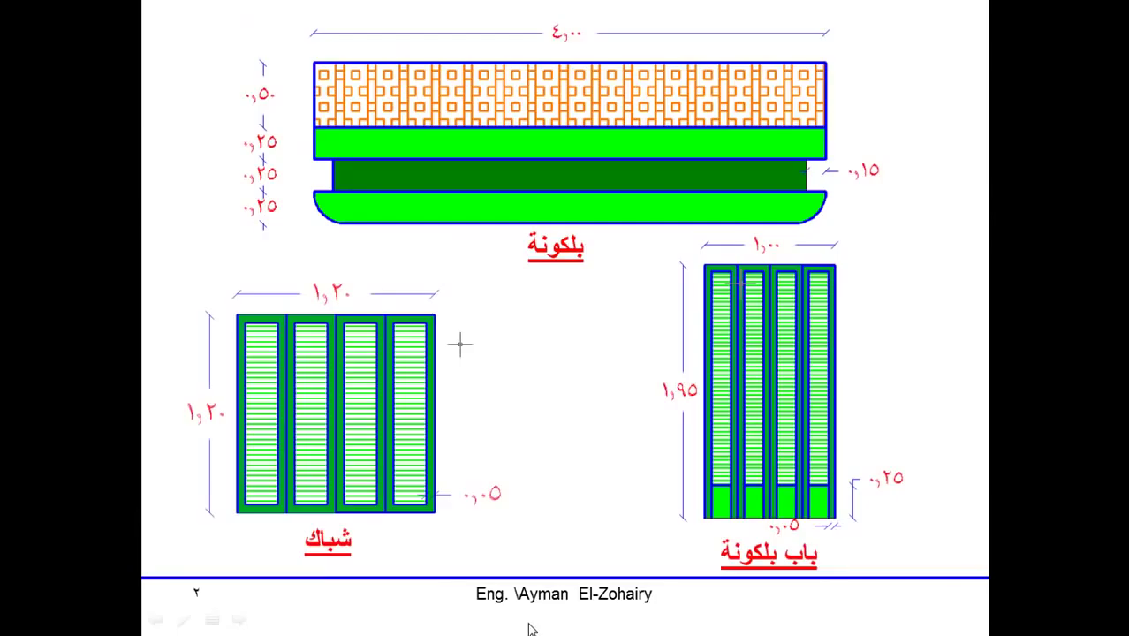
pyautogui.click(500, 351)
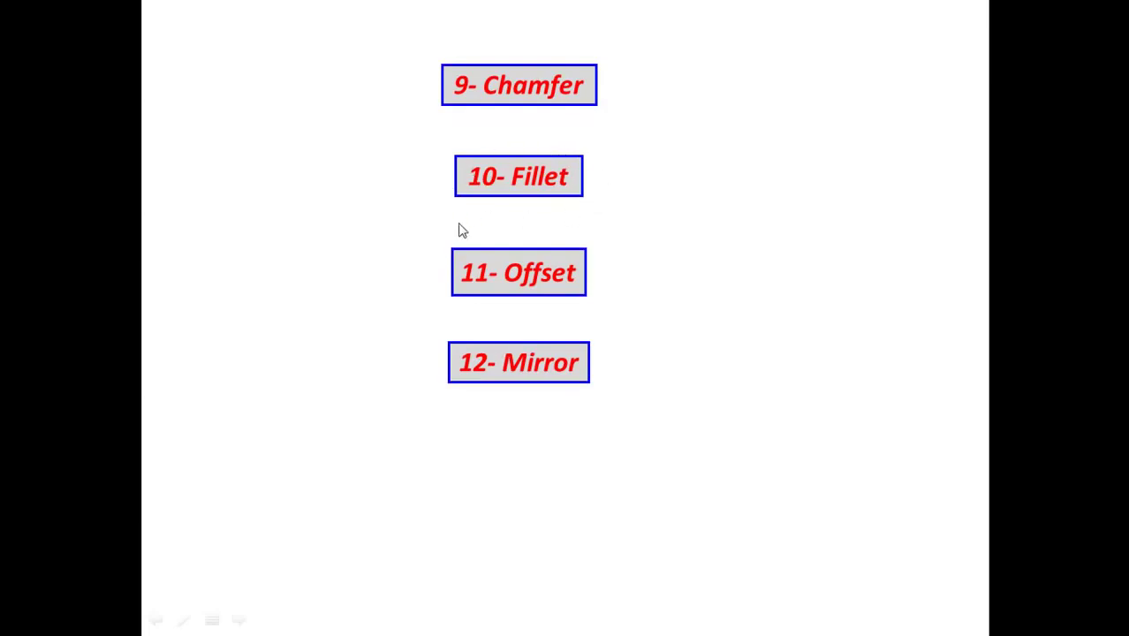
# - With Ortho on, draw an L of two 3-unit lines, one down and one to the right
pyautogui.hotkey('alt', 'Tab')
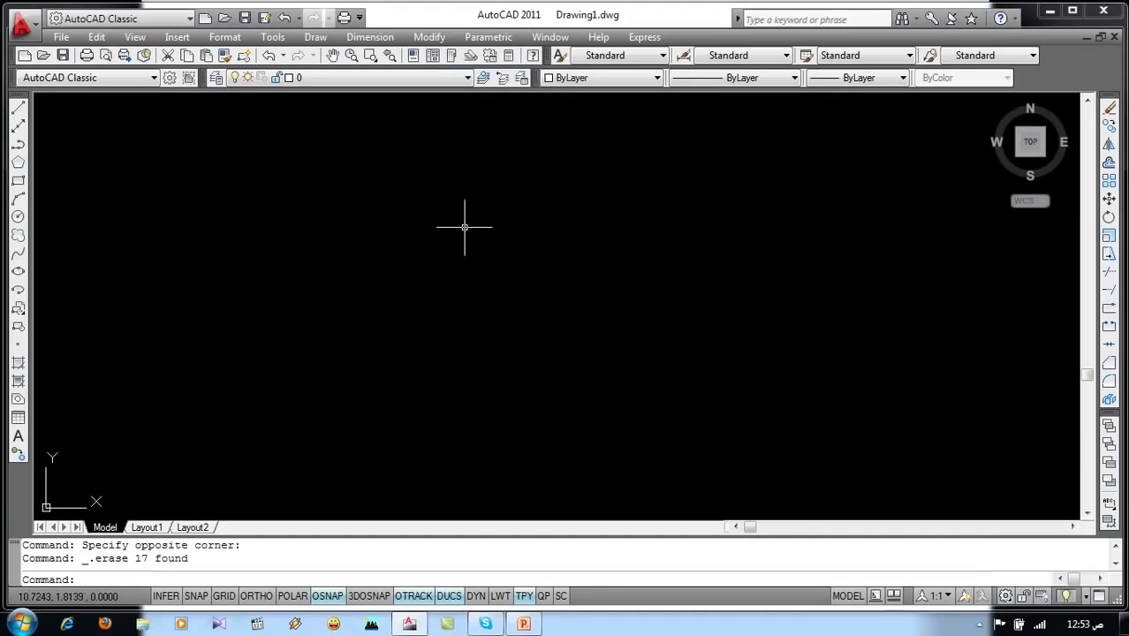
pyautogui.press('Return')
pyautogui.click(460, 181)
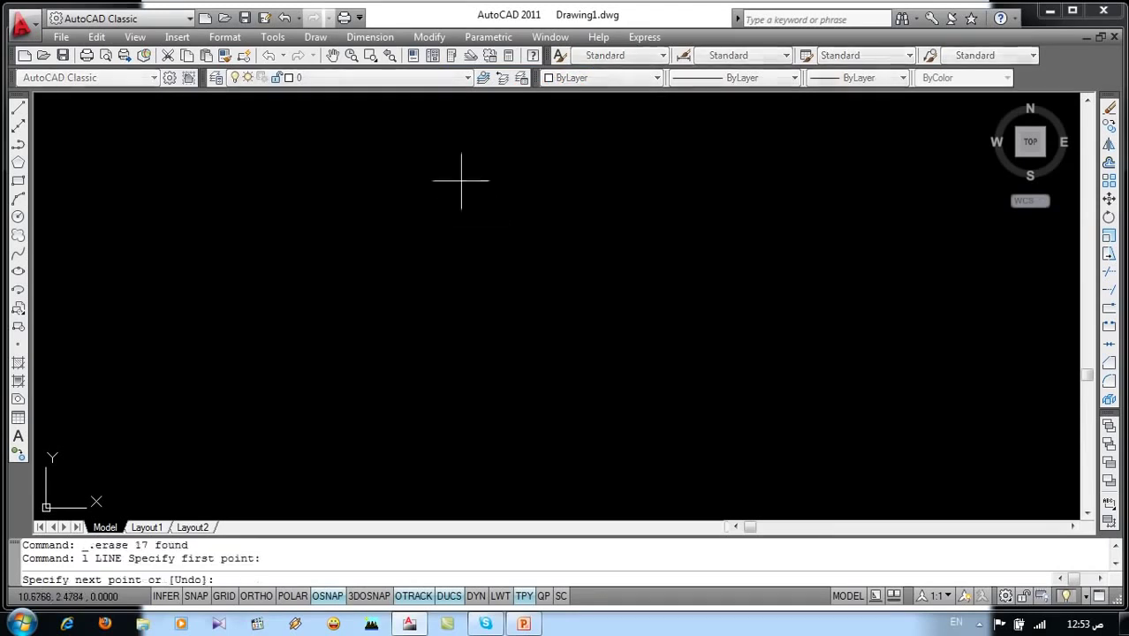
pyautogui.press('F8')
pyautogui.write('3')
pyautogui.press('Return')
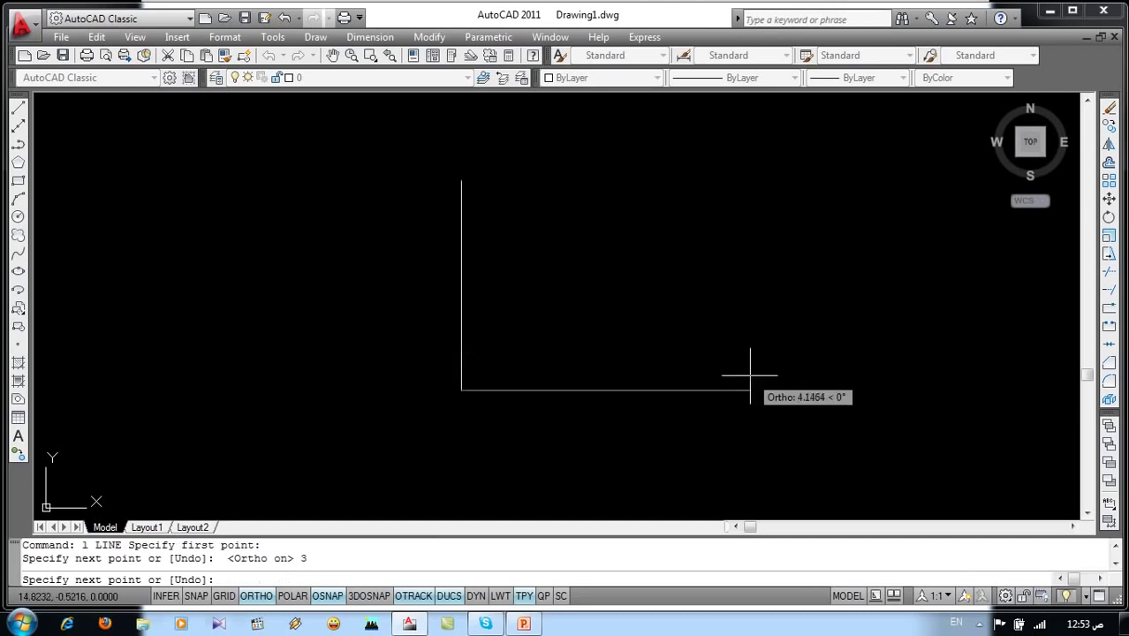
pyautogui.press('Return')
pyautogui.press('Escape')
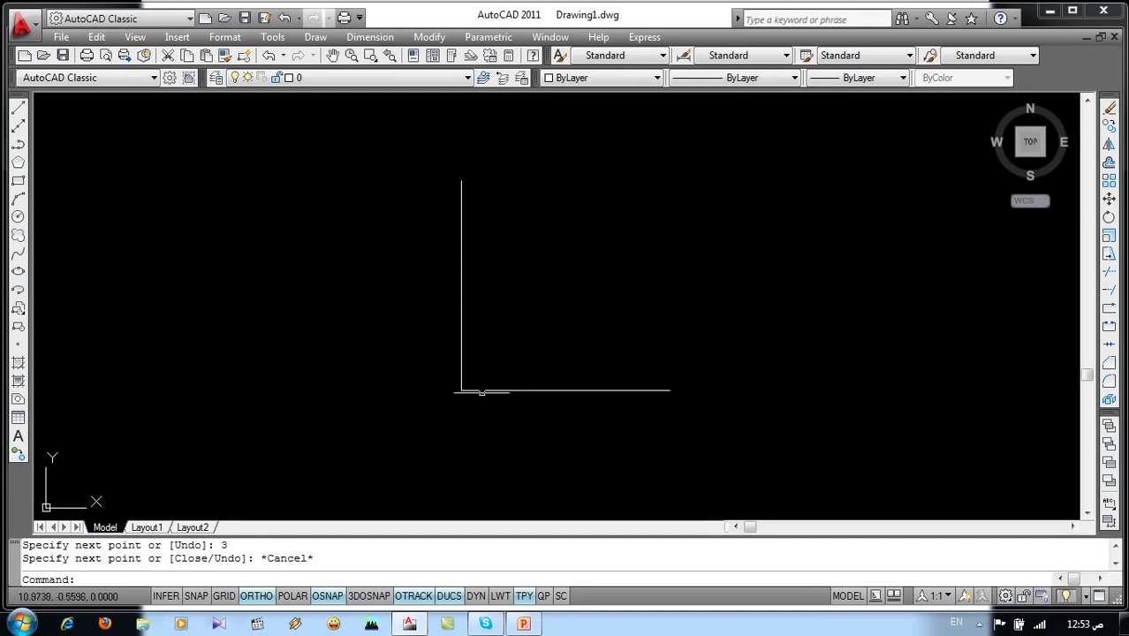
# - Fillet the vertical and horizontal lines of the L with a radius of 1
pyautogui.click(429, 38)
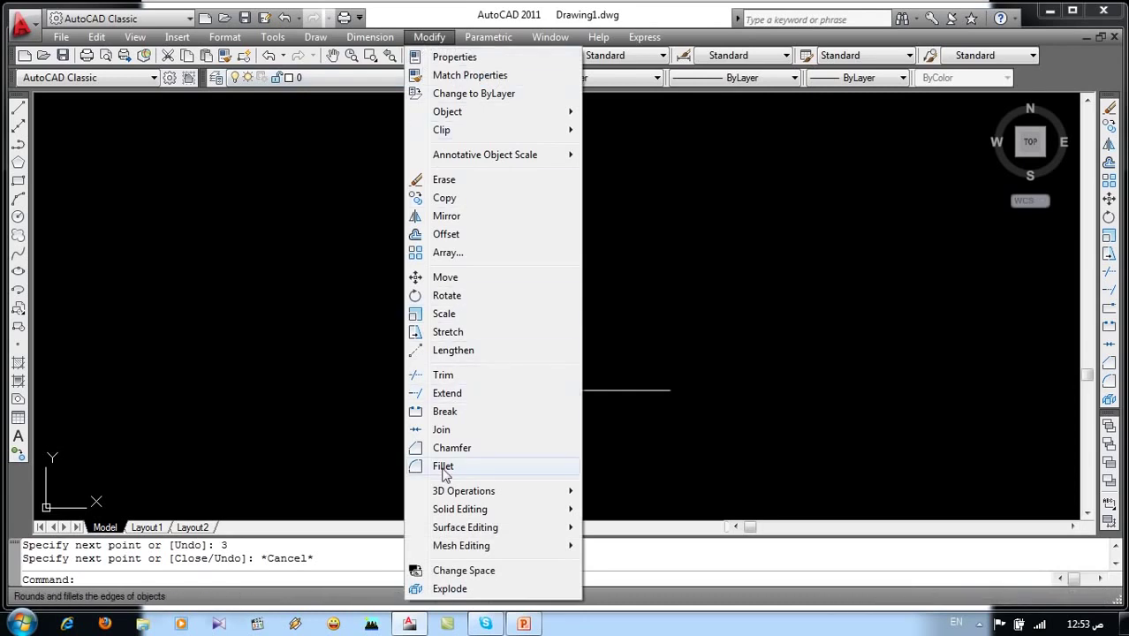
pyautogui.press('Escape')
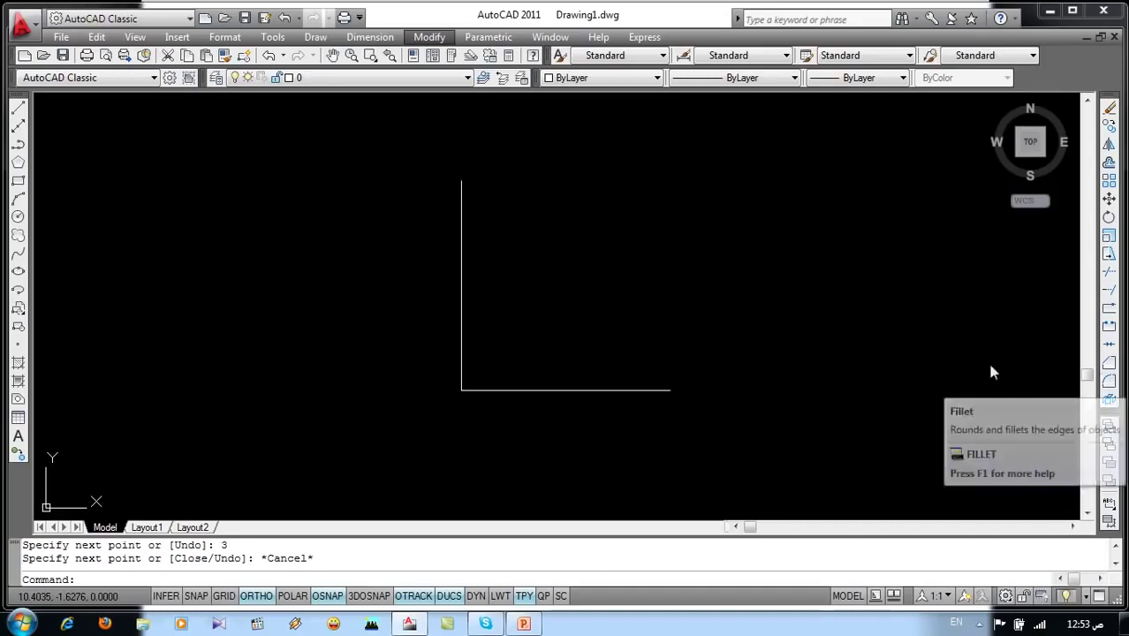
pyautogui.moveTo(930, 352); pyautogui.dragTo(840, 427)
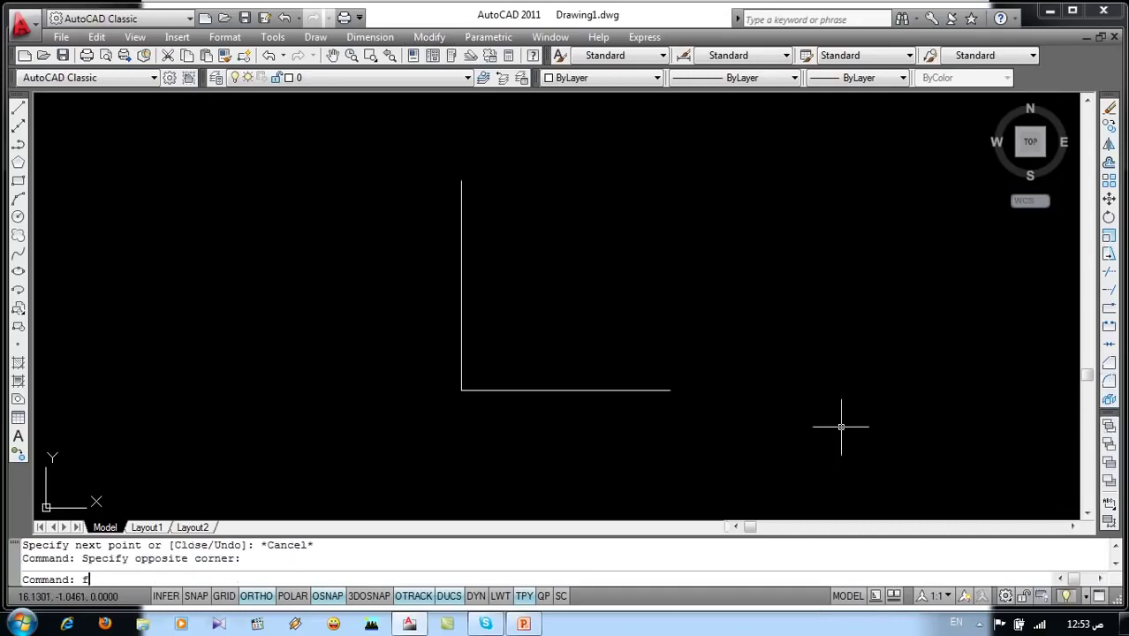
pyautogui.write('f')
pyautogui.press('Return')
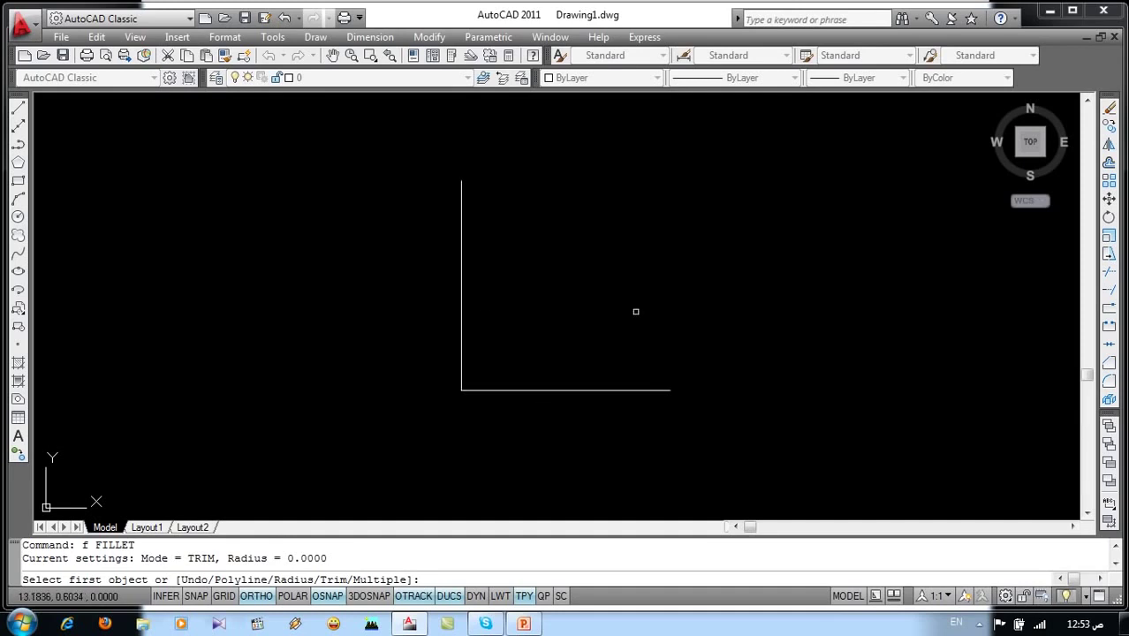
pyautogui.moveTo(227, 554); pyautogui.dragTo(356, 552)
pyautogui.write('r')
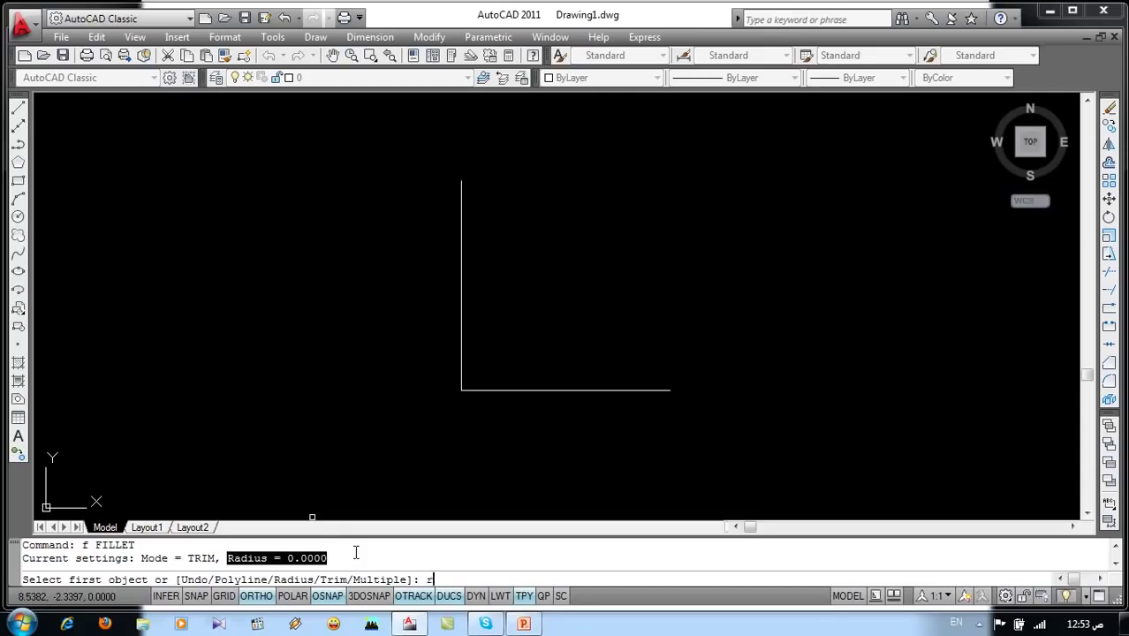
pyautogui.press('Return')
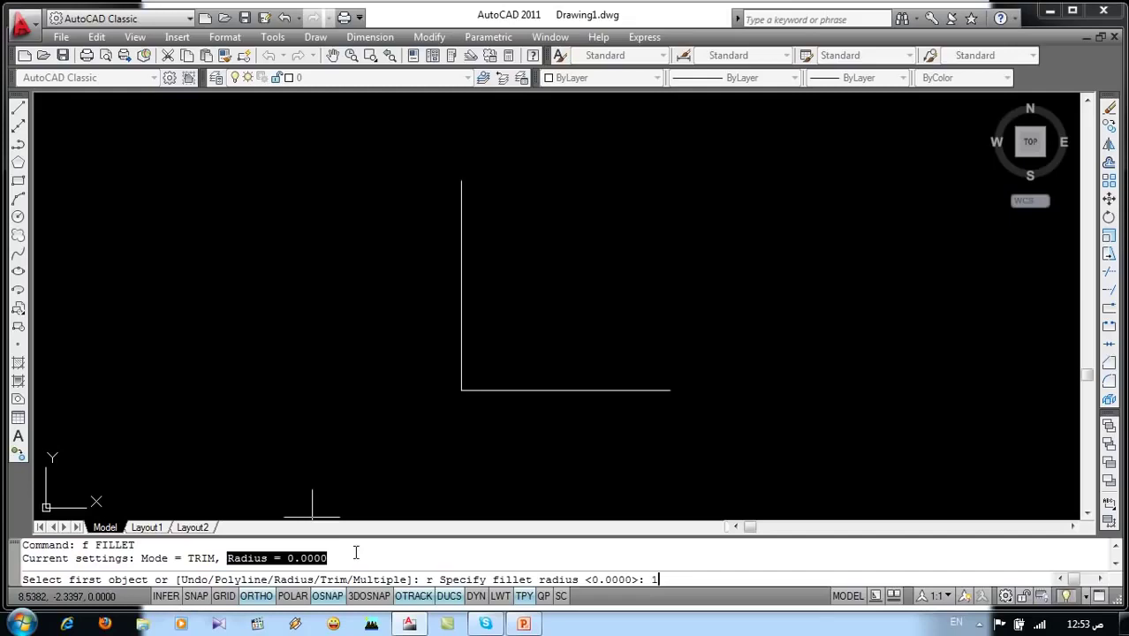
pyautogui.press('Return')
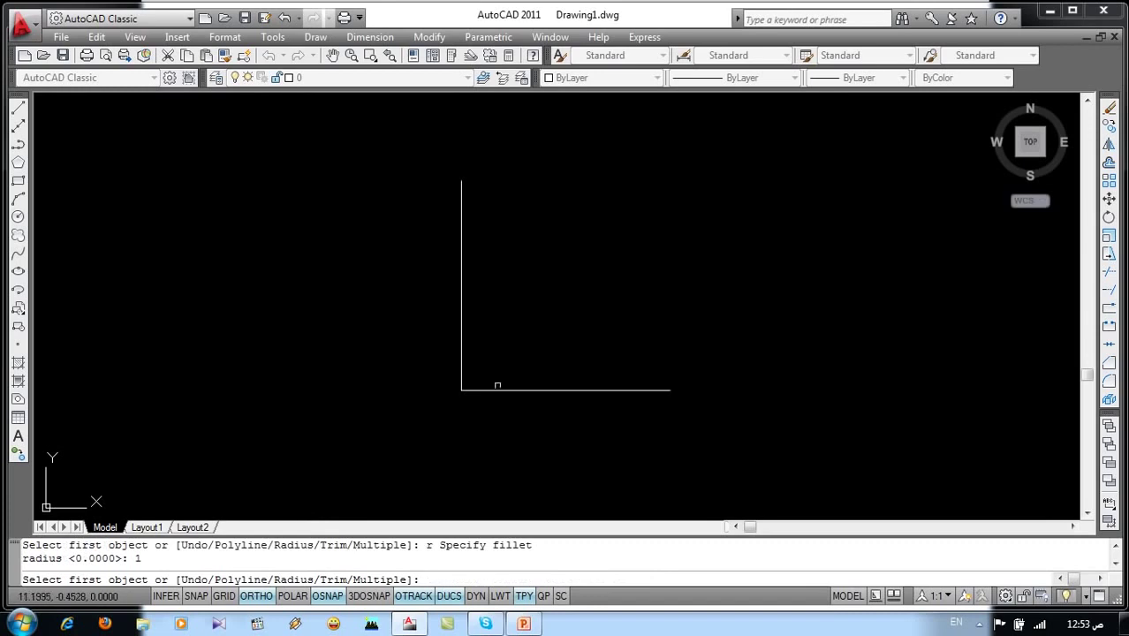
pyautogui.click(518, 389)
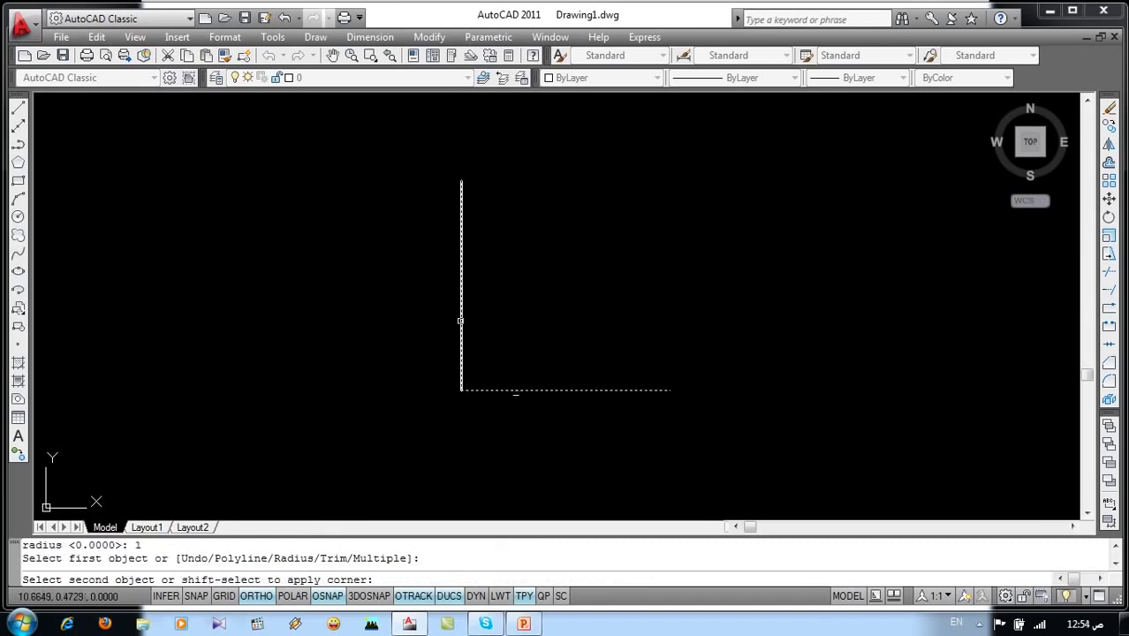
pyautogui.click(460, 321)
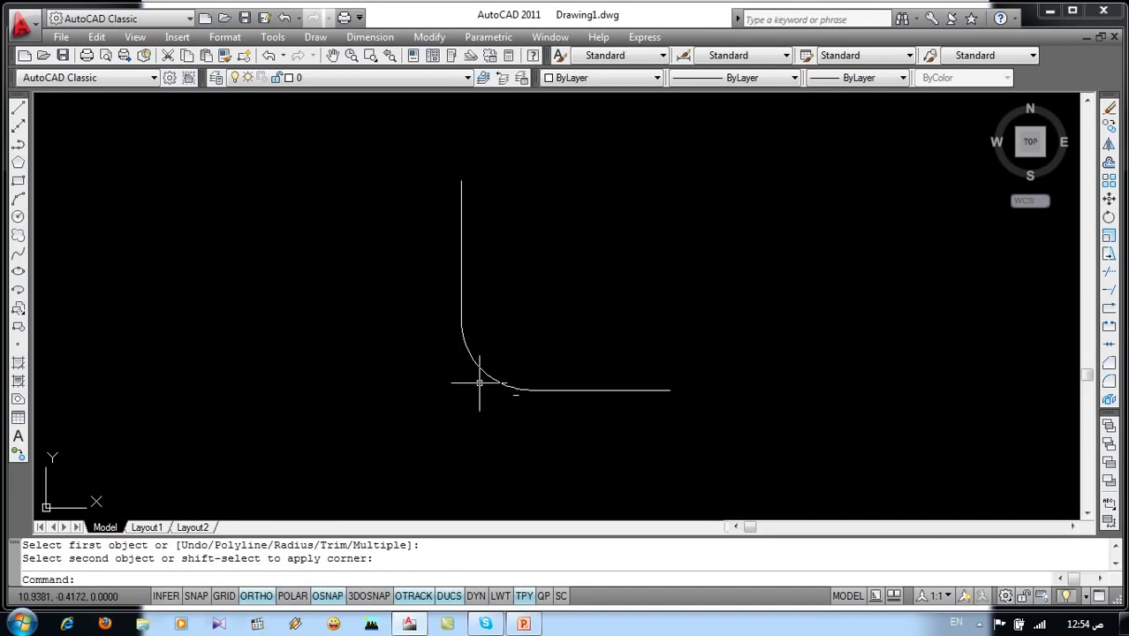
pyautogui.moveTo(479, 382); pyautogui.dragTo(350, 389, button='middle')
# - Draw a second L of vertical and horizontal lines and fillet it at the current radius 1
pyautogui.press('Return')
pyautogui.click(633, 234)
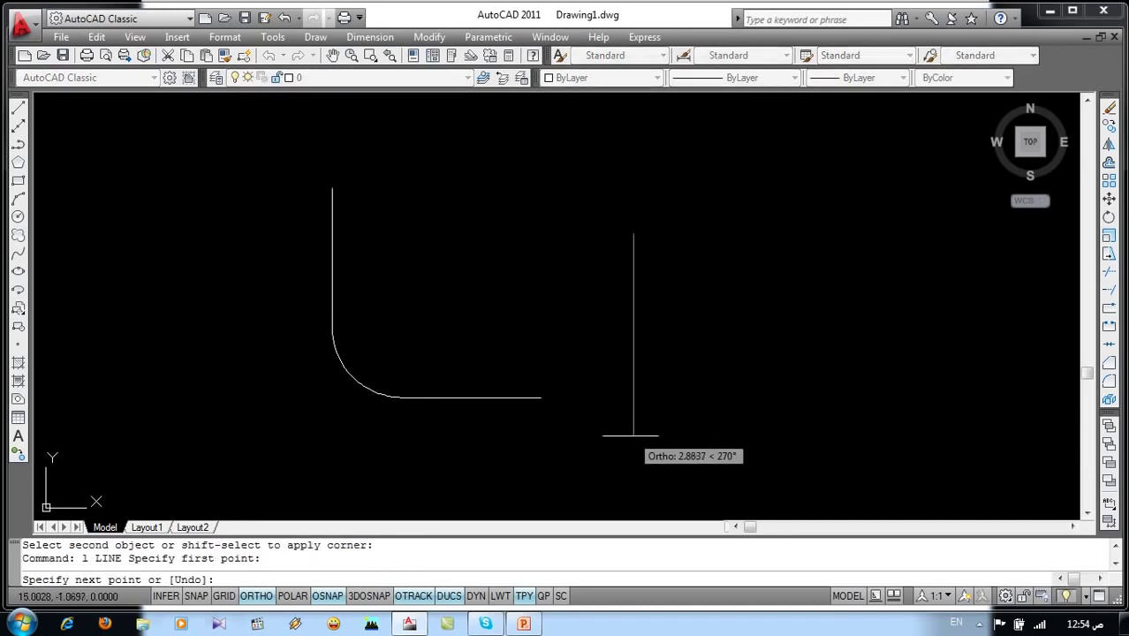
pyautogui.click(631, 433)
pyautogui.click(919, 437)
pyautogui.press('Return')
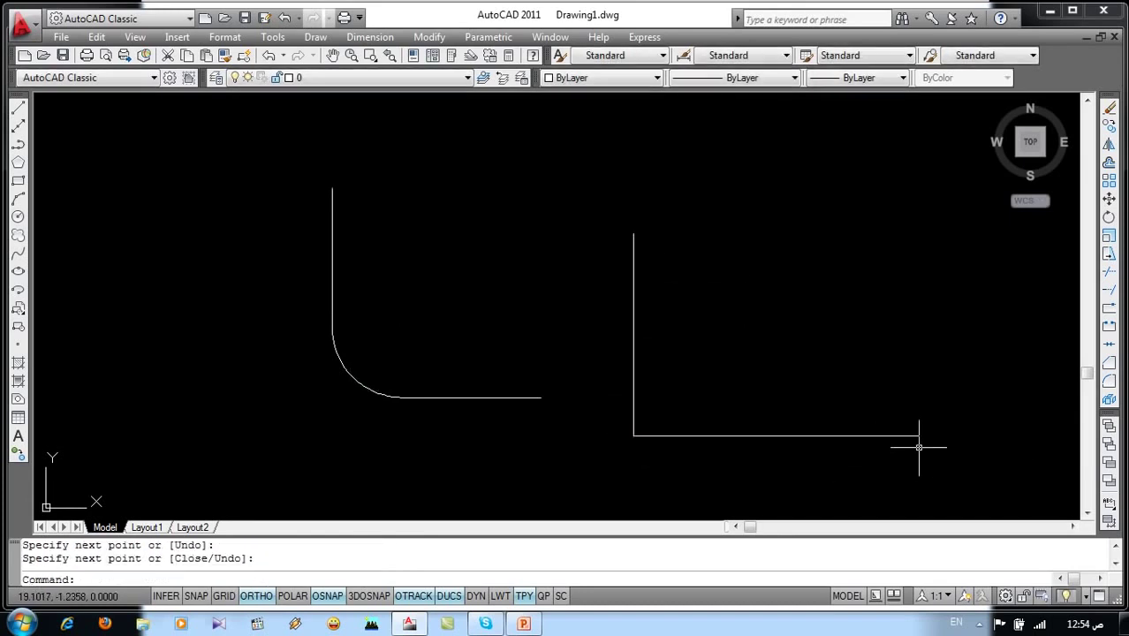
pyautogui.write('f')
pyautogui.press('Return')
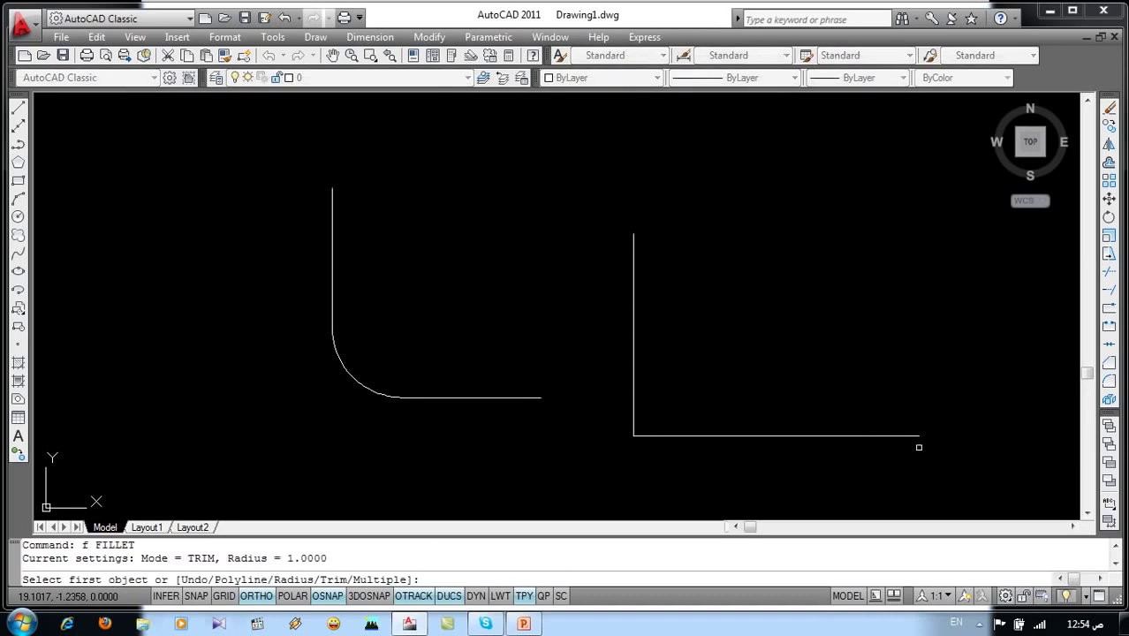
pyautogui.moveTo(236, 559); pyautogui.dragTo(328, 559)
pyautogui.click(633, 371)
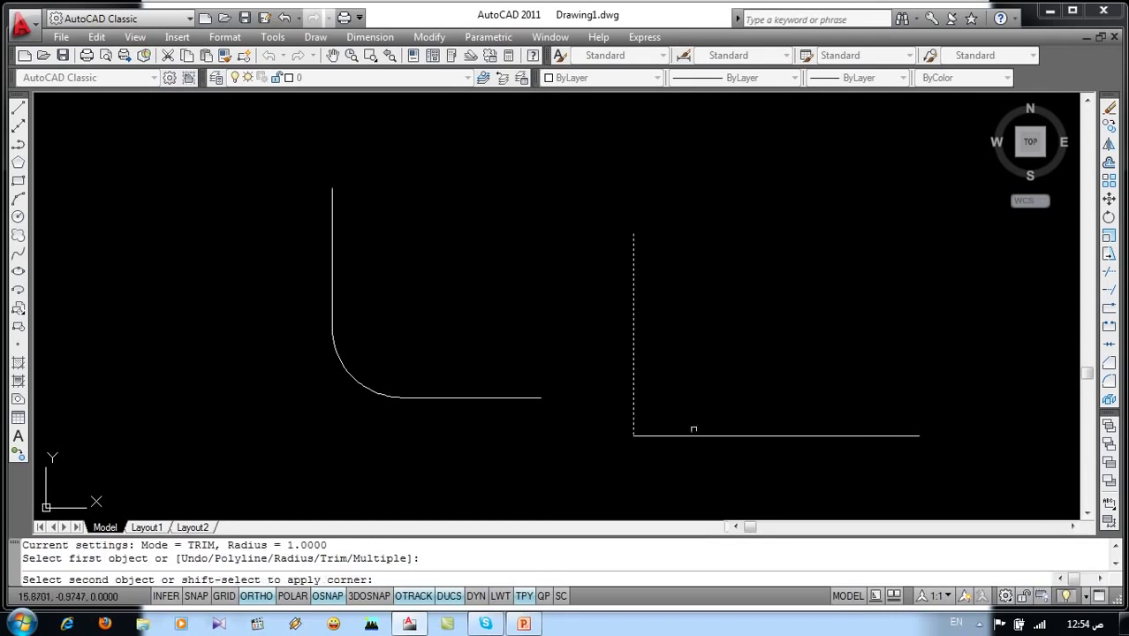
pyautogui.click(702, 435)
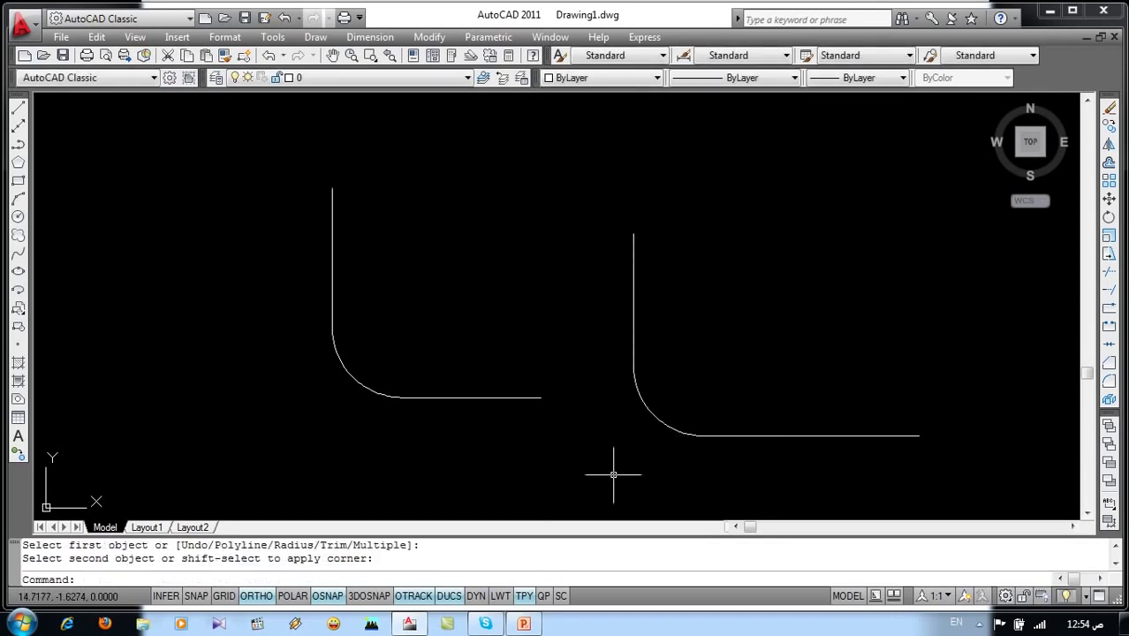
# - Undo that fillet and round the corner again with a 1.5 radius
pyautogui.hotkey('ctrl', 'z')
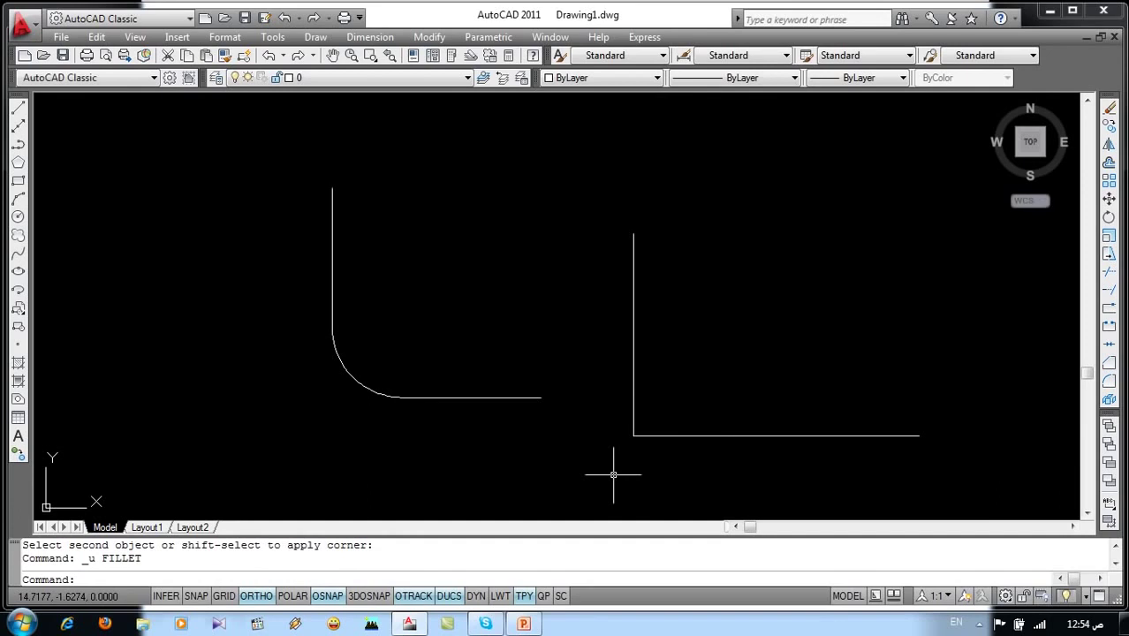
pyautogui.write('f')
pyautogui.press('Return')
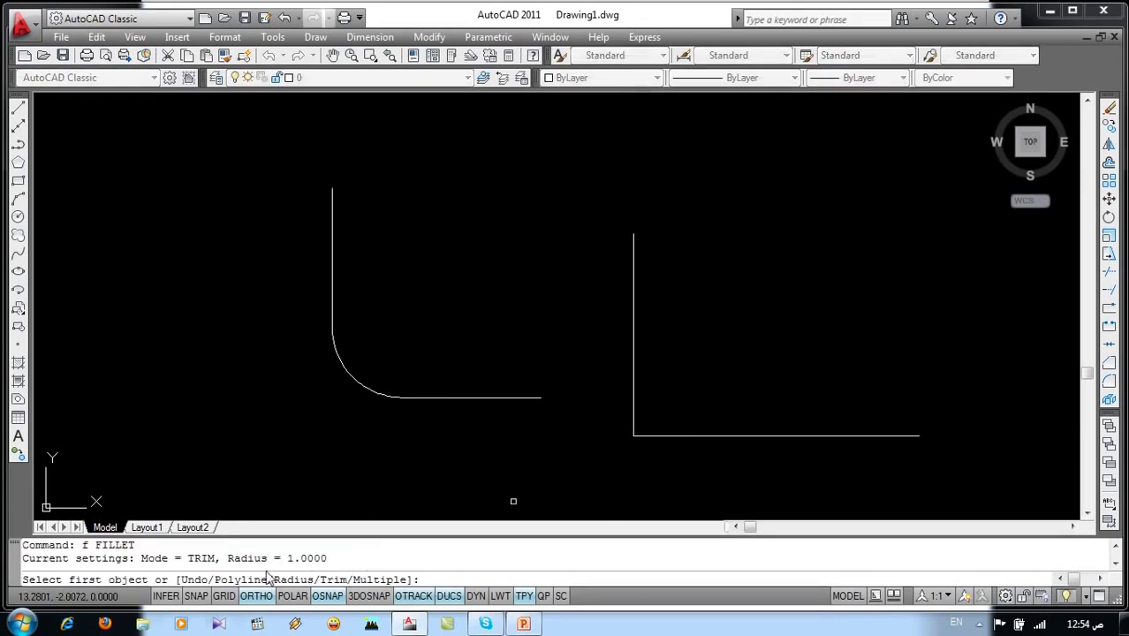
pyautogui.write('r')
pyautogui.press('Return')
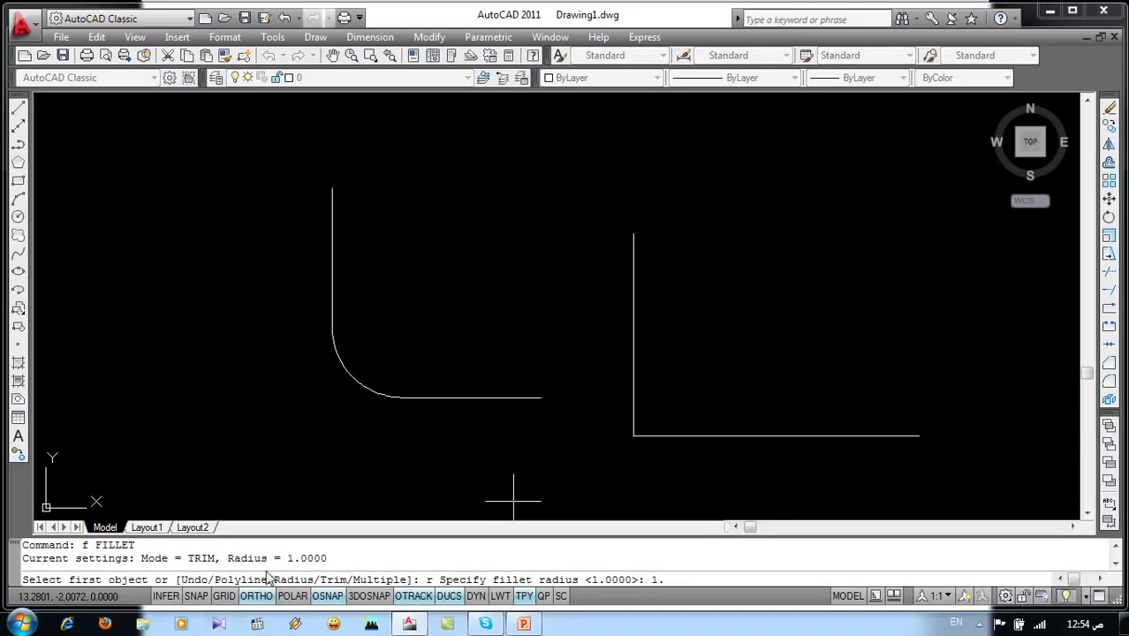
pyautogui.press('Return')
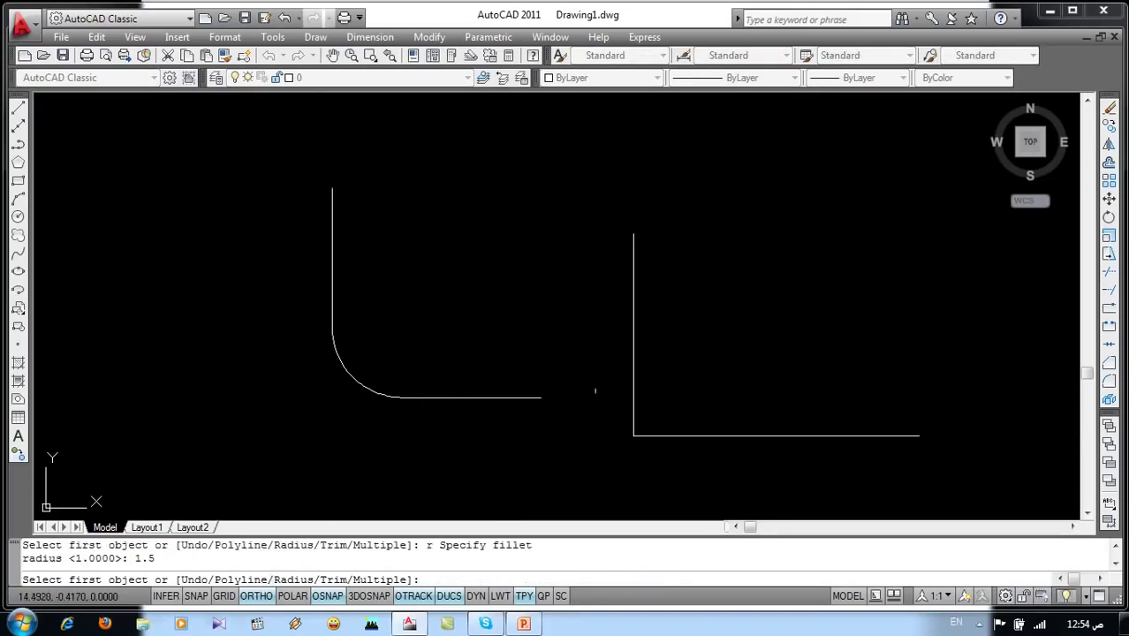
pyautogui.click(635, 370)
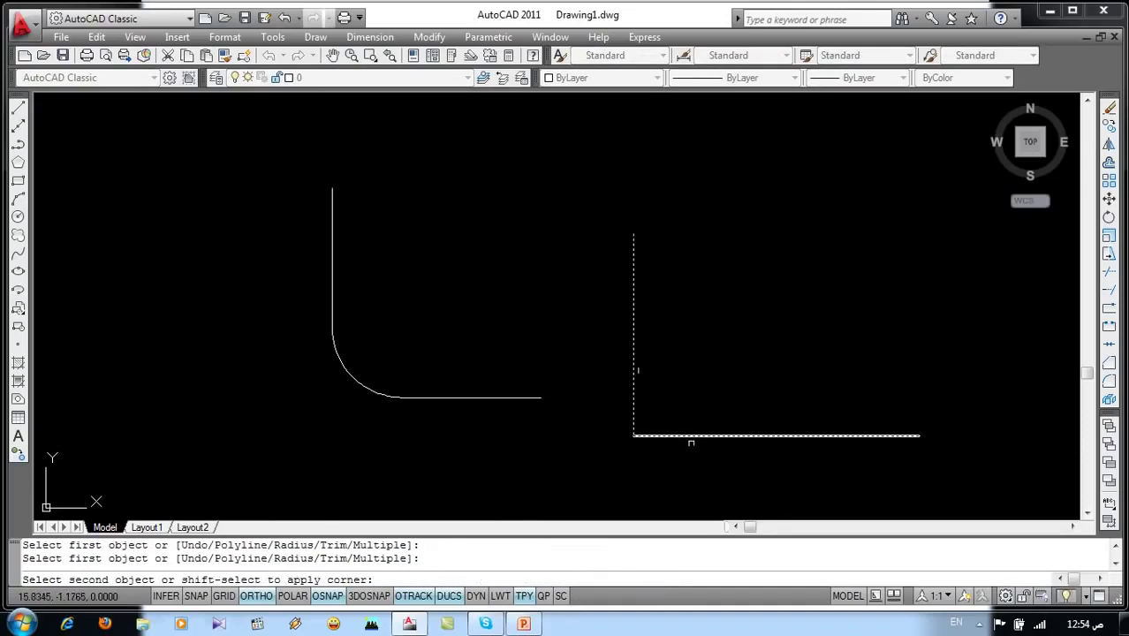
pyautogui.click(693, 439)
pyautogui.scroll(-2, 559, 393)
pyautogui.scroll(-2, 559, 396)
pyautogui.moveTo(614, 420); pyautogui.dragTo(469, 386, button='middle')
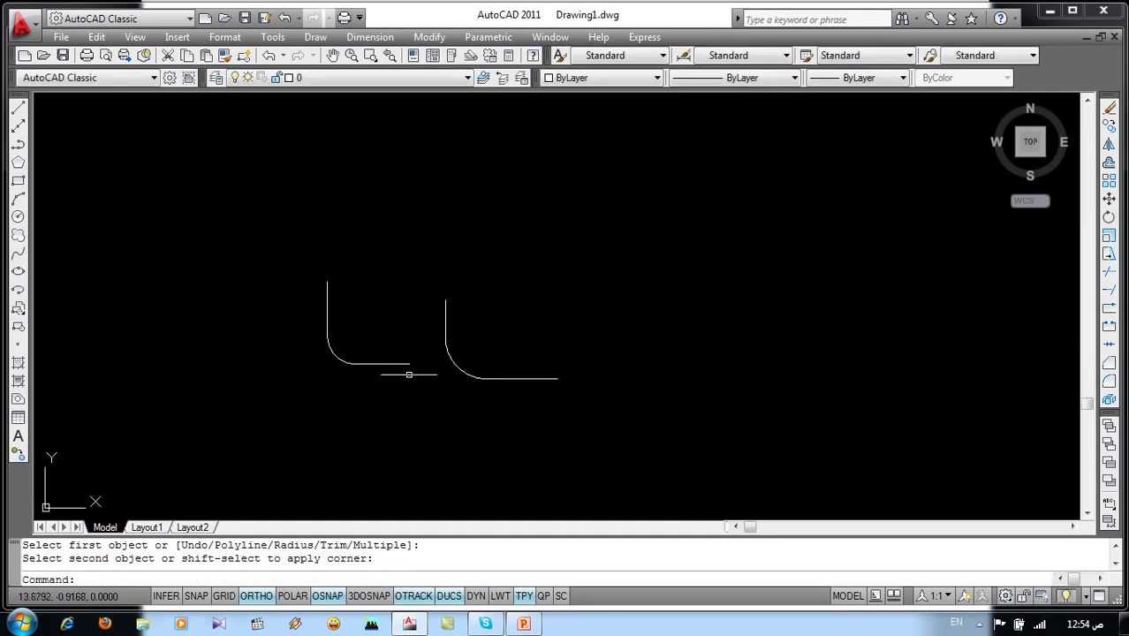
# - Draw a vertical line and a horizontal line crossing it
pyautogui.click(652, 203)
pyautogui.click(652, 422)
pyautogui.press('Return')
pyautogui.press('Return')
pyautogui.click(591, 378)
pyautogui.click(837, 378)
pyautogui.press('Return')
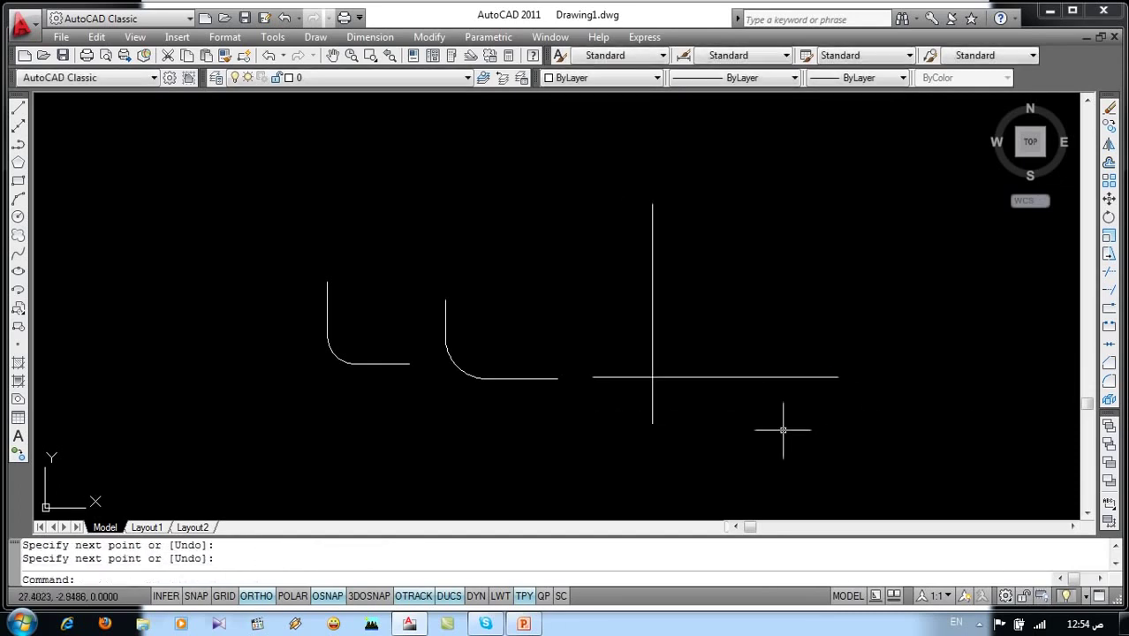
# - Fillet the crossing lines with radius 0 to trim them into a sharp corner
pyautogui.write('f')
pyautogui.press('Return')
pyautogui.write('r')
pyautogui.press('Return')
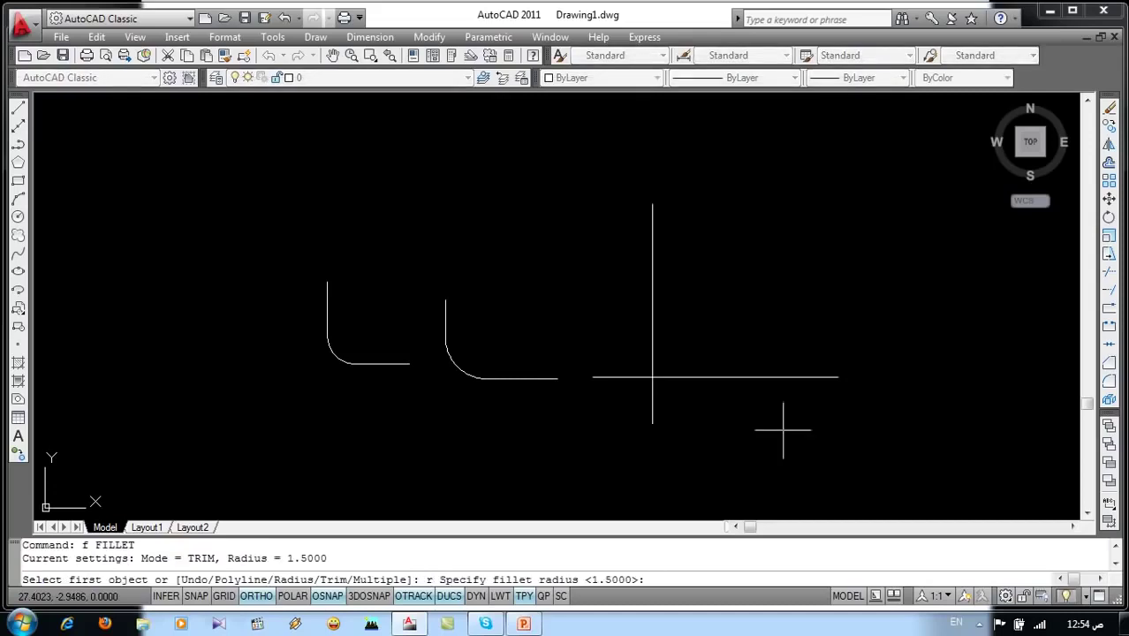
pyautogui.write('0')
pyautogui.press('Return')
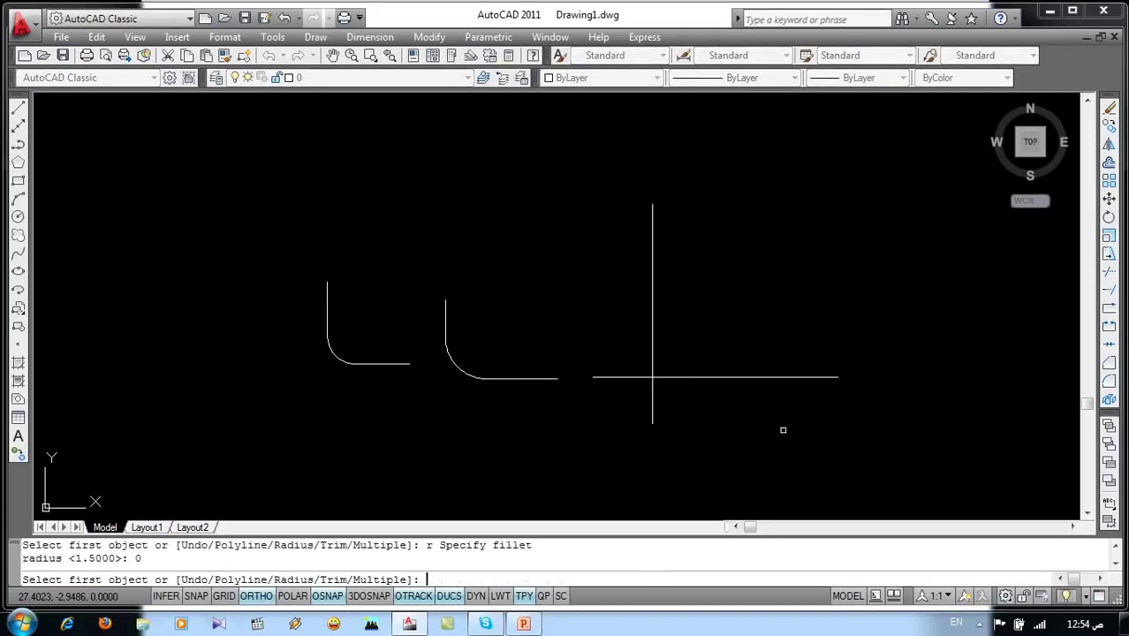
pyautogui.click(692, 378)
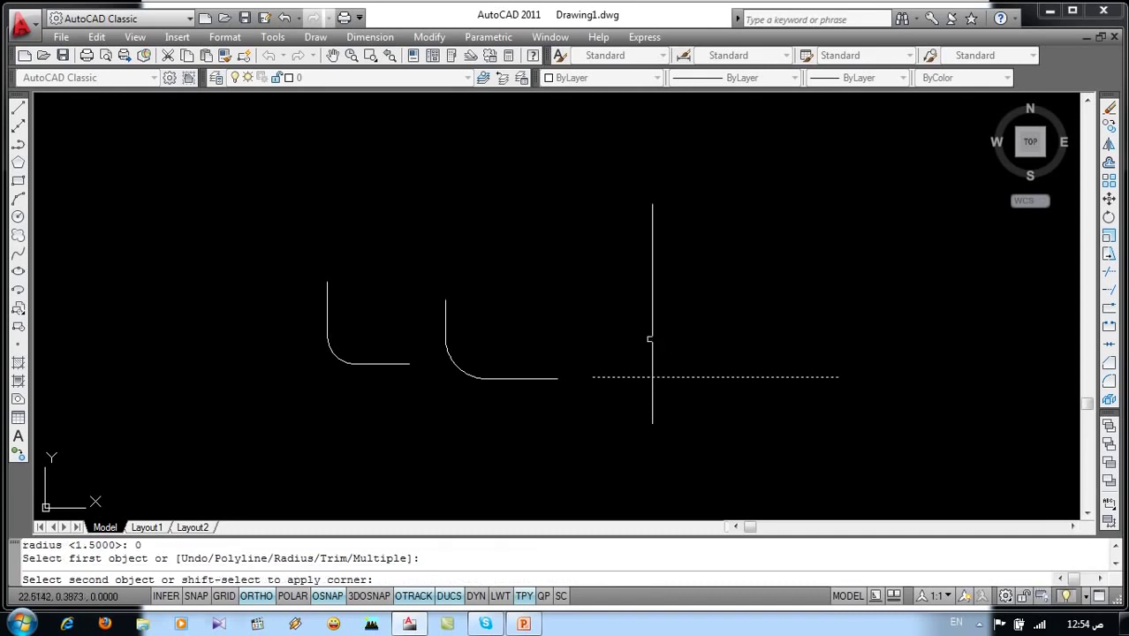
pyautogui.click(651, 338)
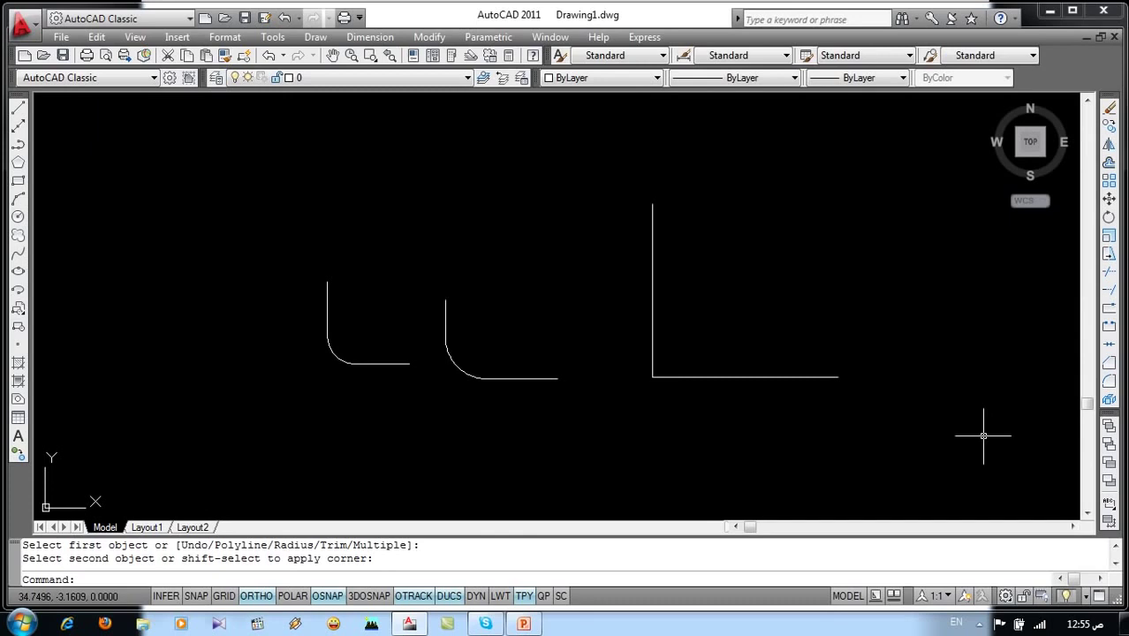
pyautogui.click(527, 624)
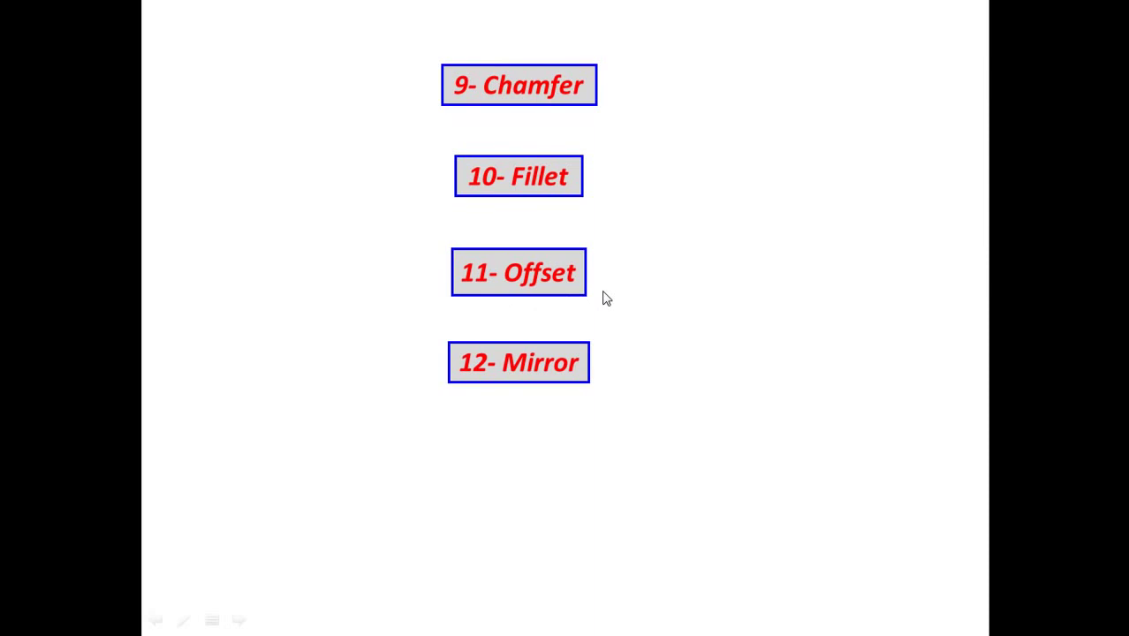
# - Switch from the PowerPoint topics slide back to the AutoCAD drawing
pyautogui.hotkey('alt', 'Tab')
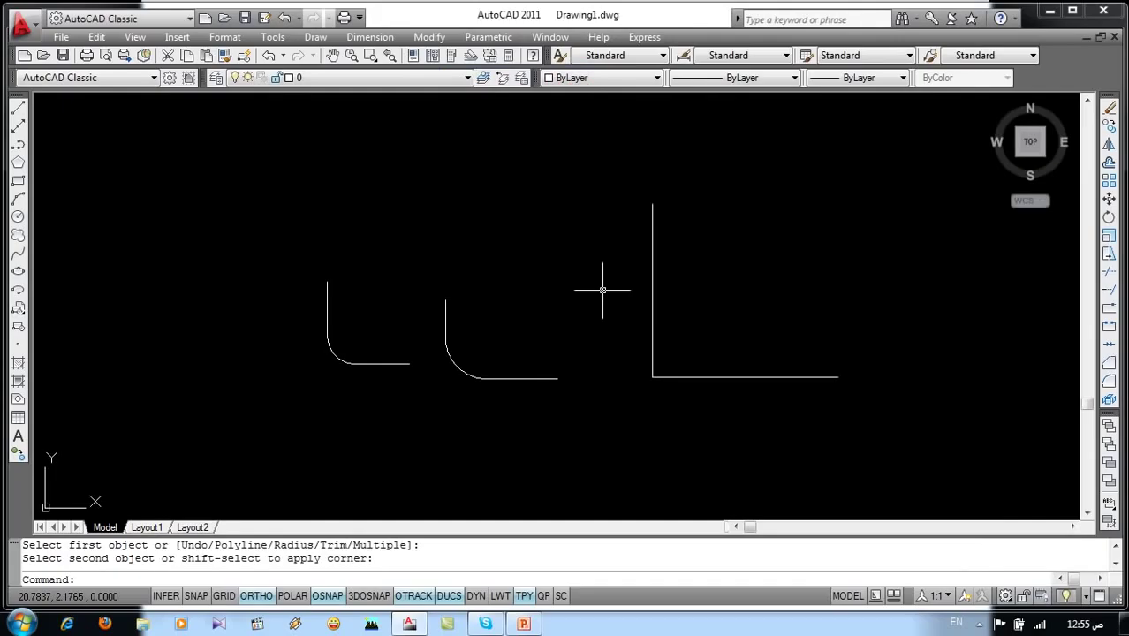
# - Crossing-select all the corner examples and erase them
pyautogui.click(855, 228)
pyautogui.click(288, 449)
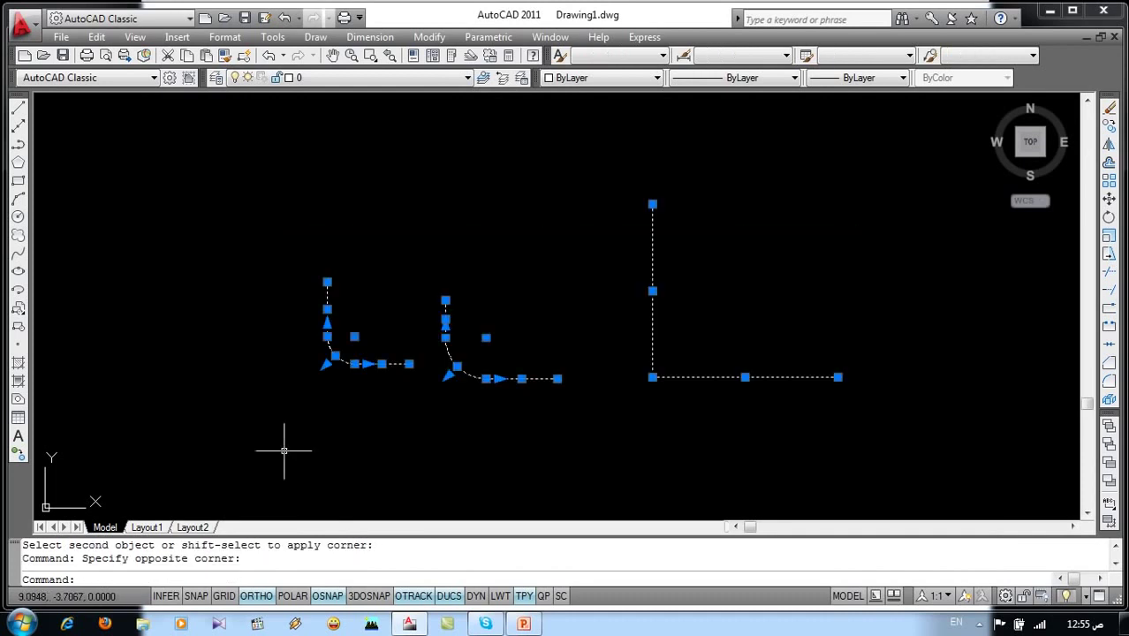
pyautogui.press('Delete')
# - Draw a single vertical line 3 units long downward
pyautogui.write('l')
pyautogui.press('Return')
pyautogui.click(340, 159)
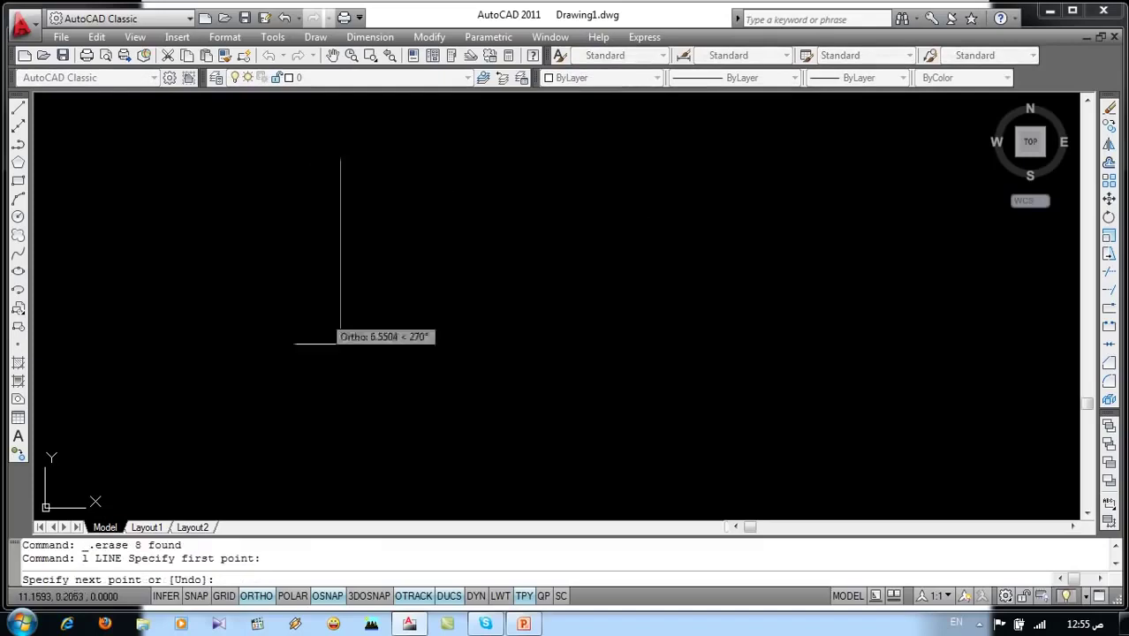
pyautogui.write('3')
pyautogui.press('Return')
pyautogui.press('Escape')
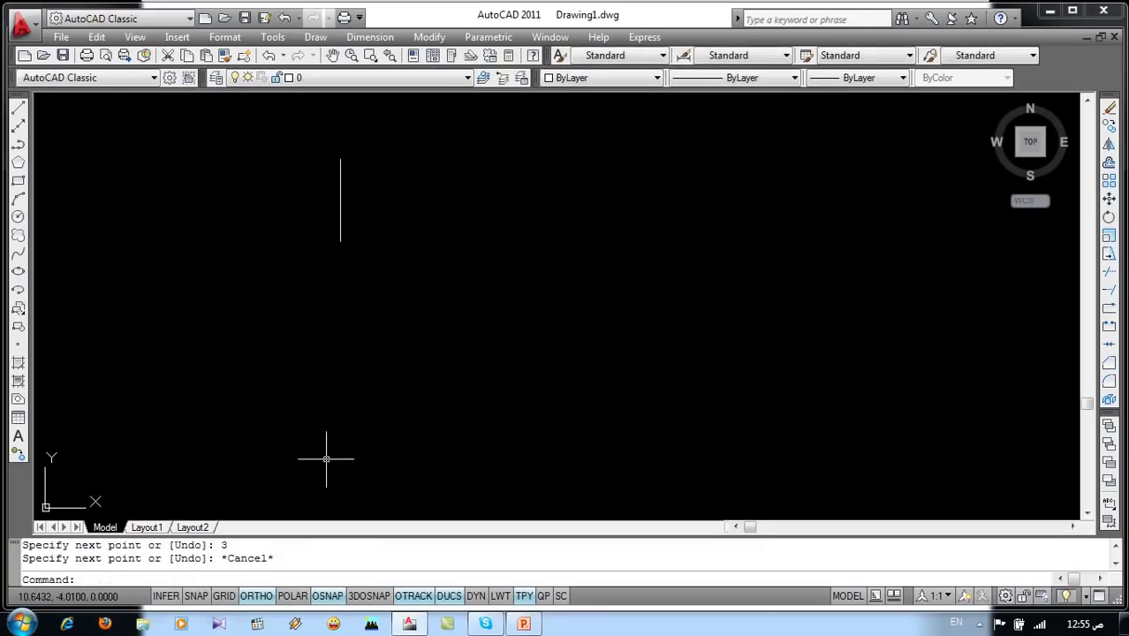
pyautogui.scroll(2, 337, 176)
pyautogui.moveTo(338, 177); pyautogui.dragTo(300, 293, button='middle')
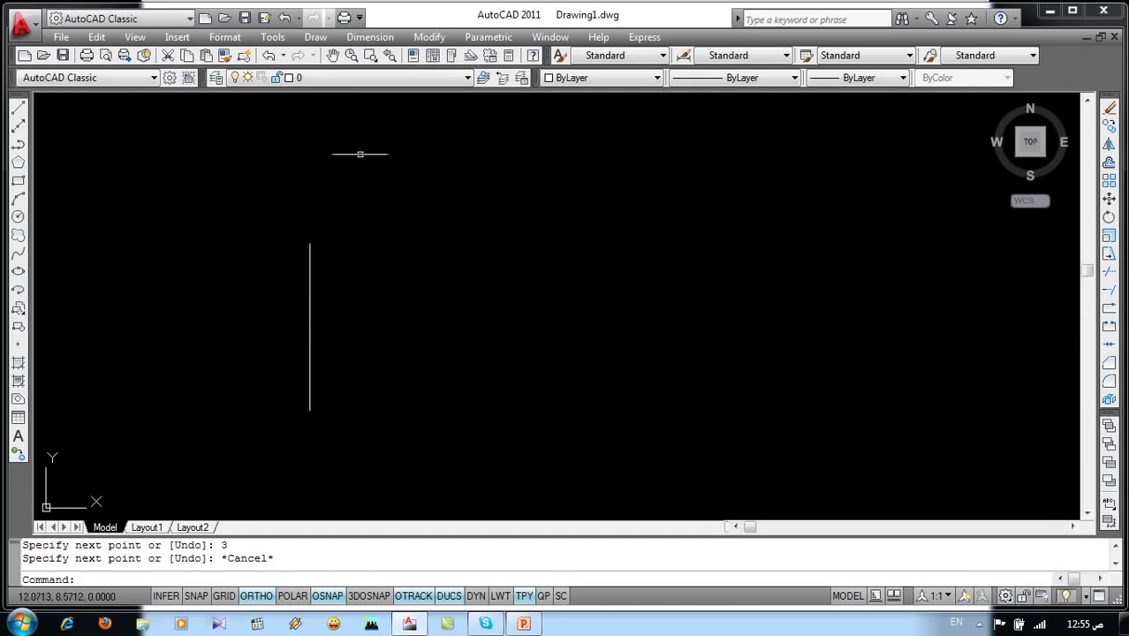
# - Start the Offset command with an offset distance of 1
pyautogui.click(429, 37)
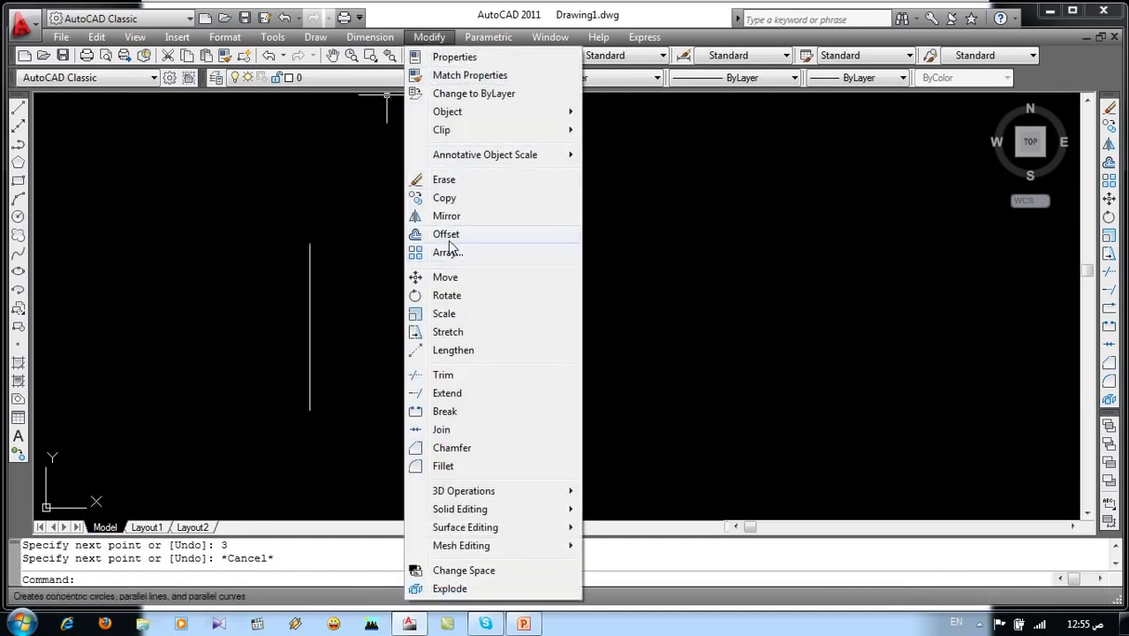
pyautogui.press('Escape')
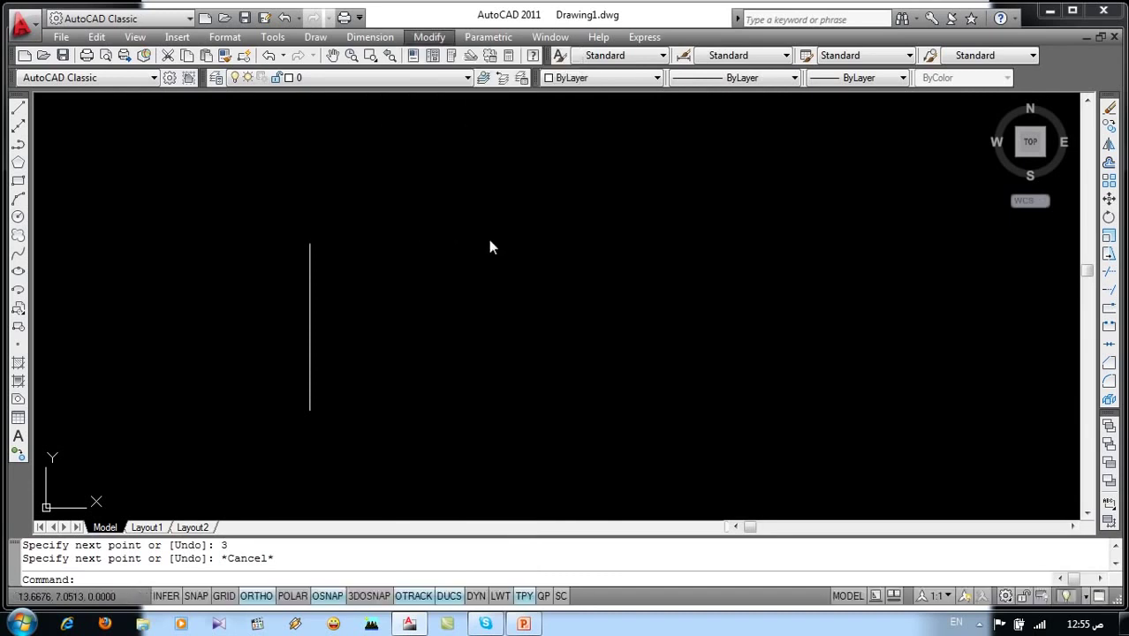
pyautogui.click(701, 236)
pyautogui.click(638, 285)
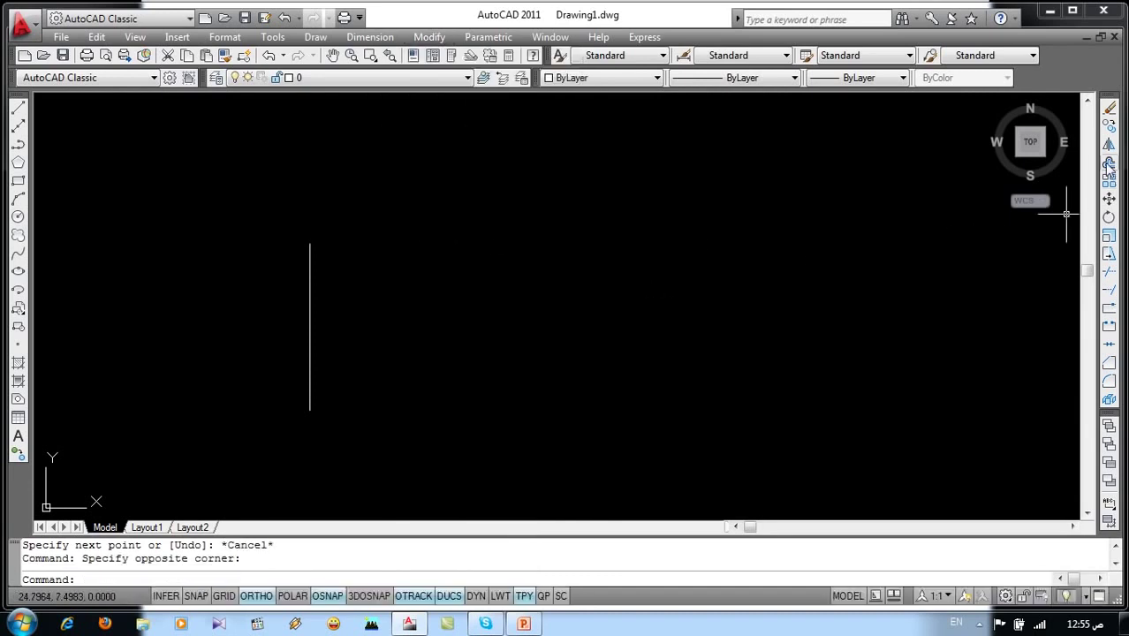
pyautogui.write('o')
pyautogui.press('Return')
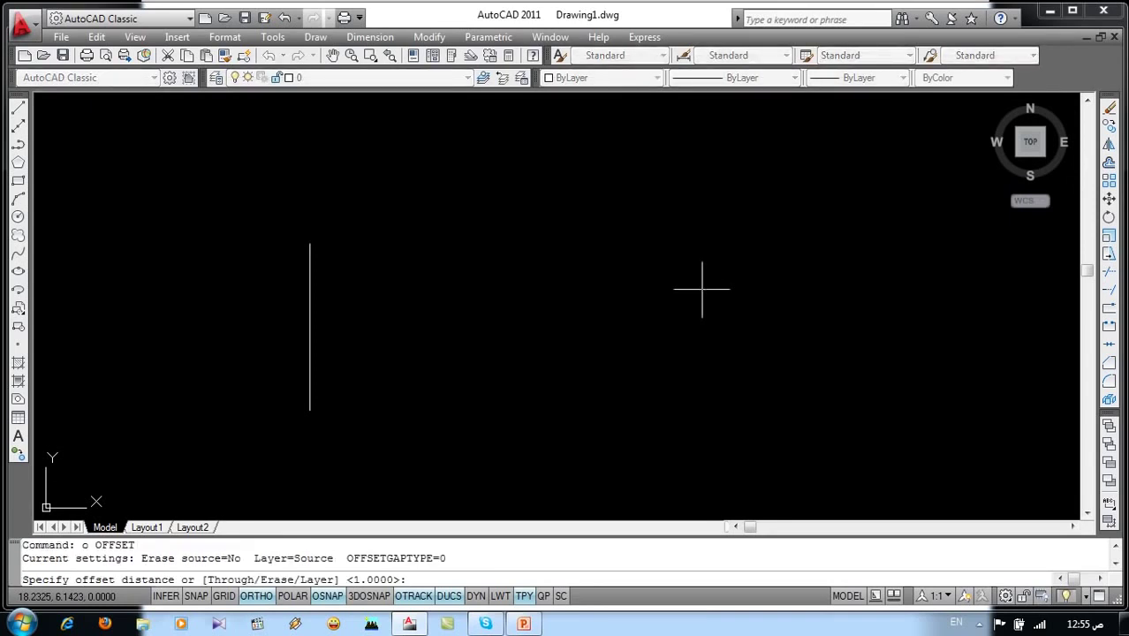
pyautogui.write('1')
pyautogui.press('Return')
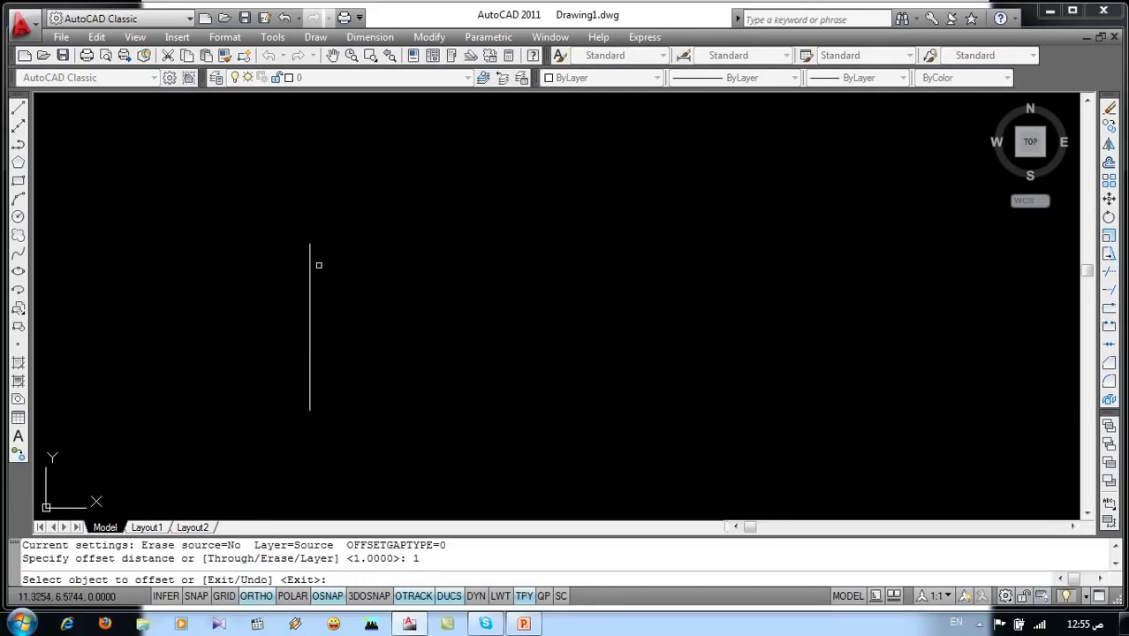
# - Offset the vertical line twice to the right, each copy 1 unit further
pyautogui.click(310, 264)
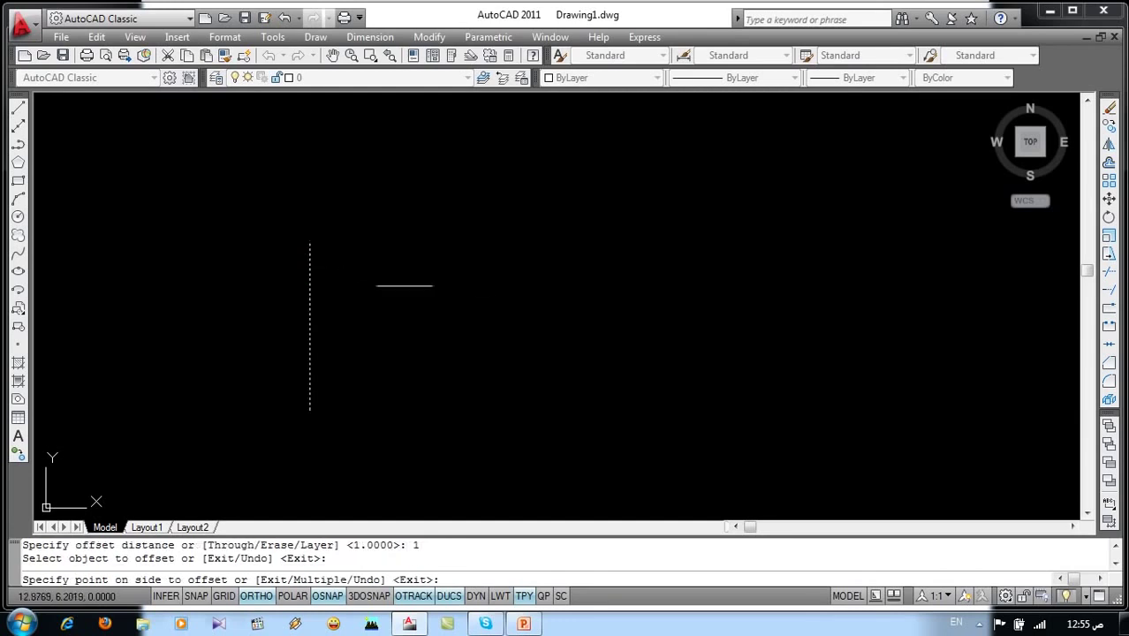
pyautogui.click(465, 292)
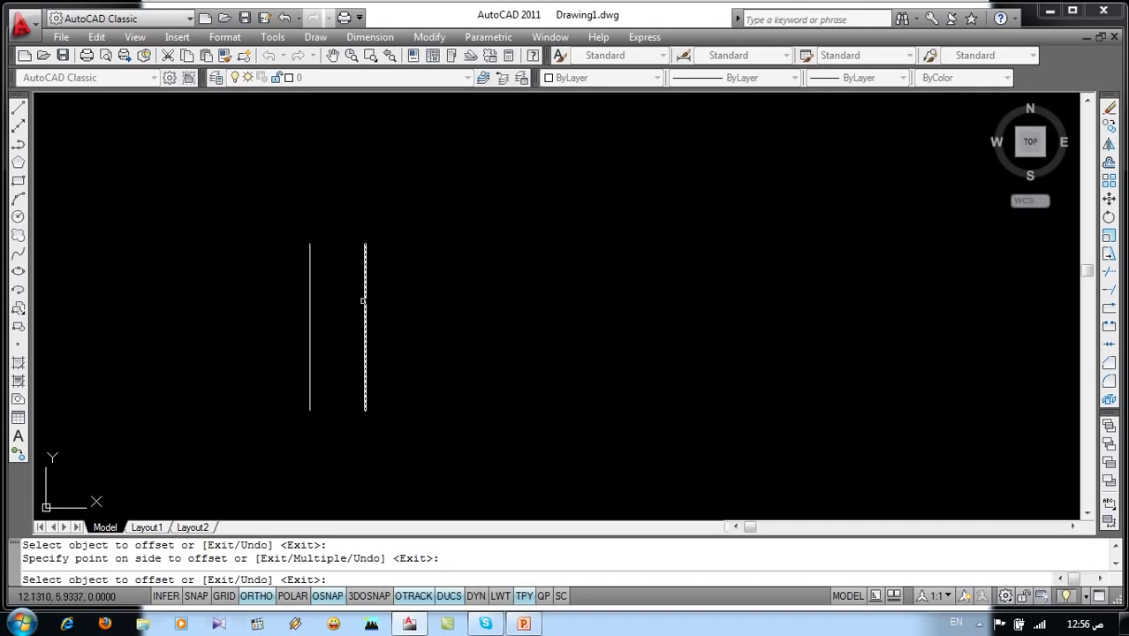
pyautogui.click(363, 301)
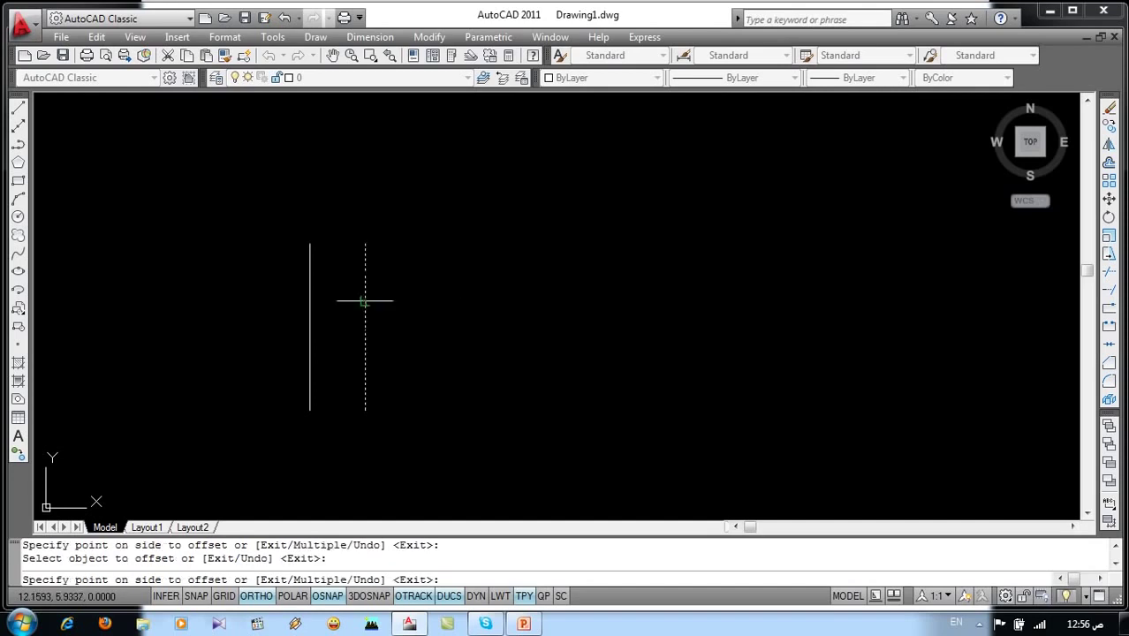
pyautogui.click(487, 305)
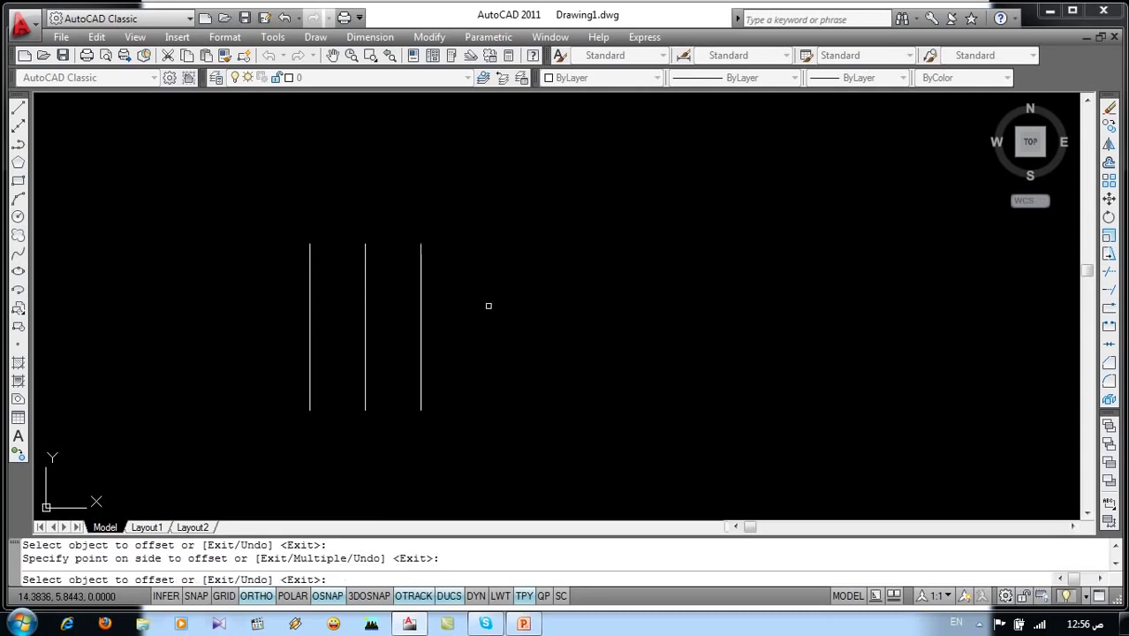
pyautogui.press('Escape')
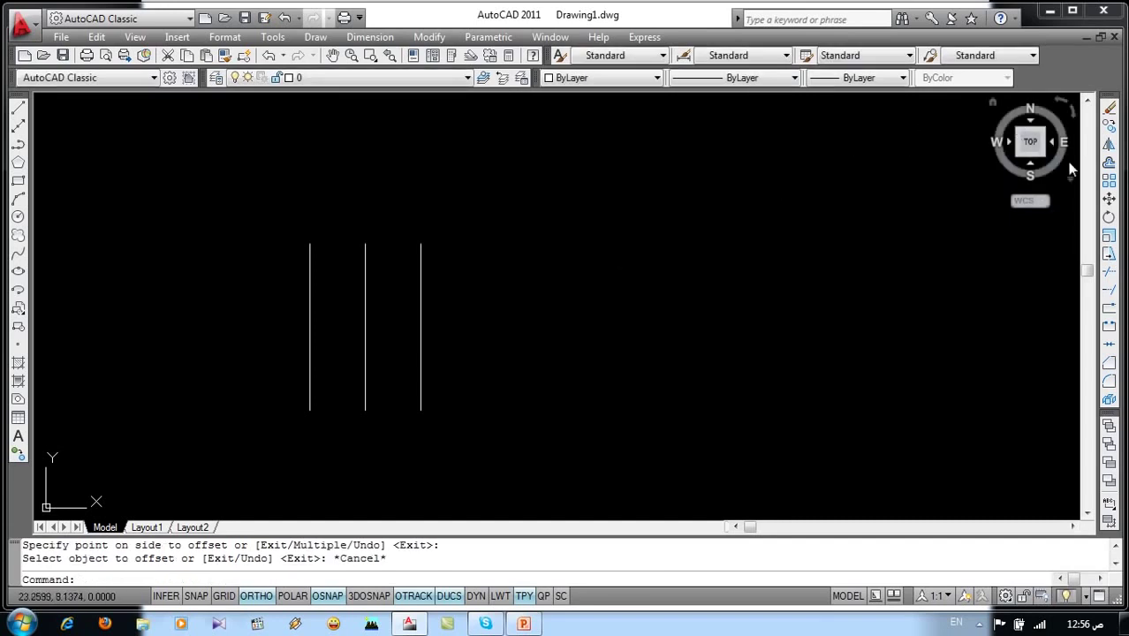
# - Offset the rightmost line twice more at 1.5 units, then window-select all five lines
pyautogui.click(1109, 163)
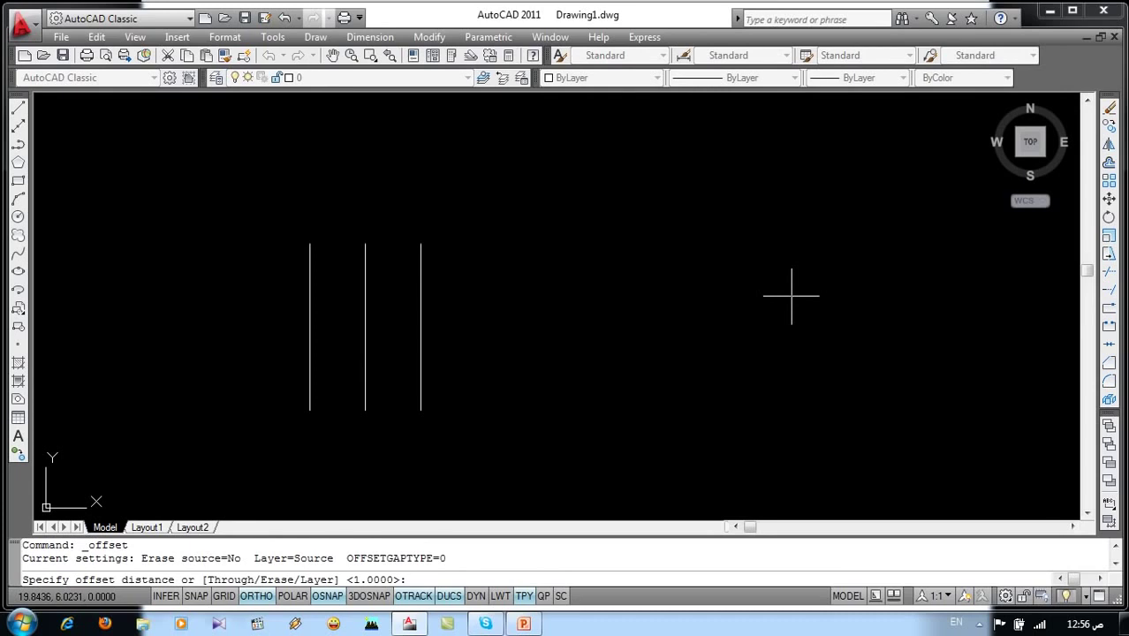
pyautogui.write('1.')
pyautogui.write('5')
pyautogui.press('Return')
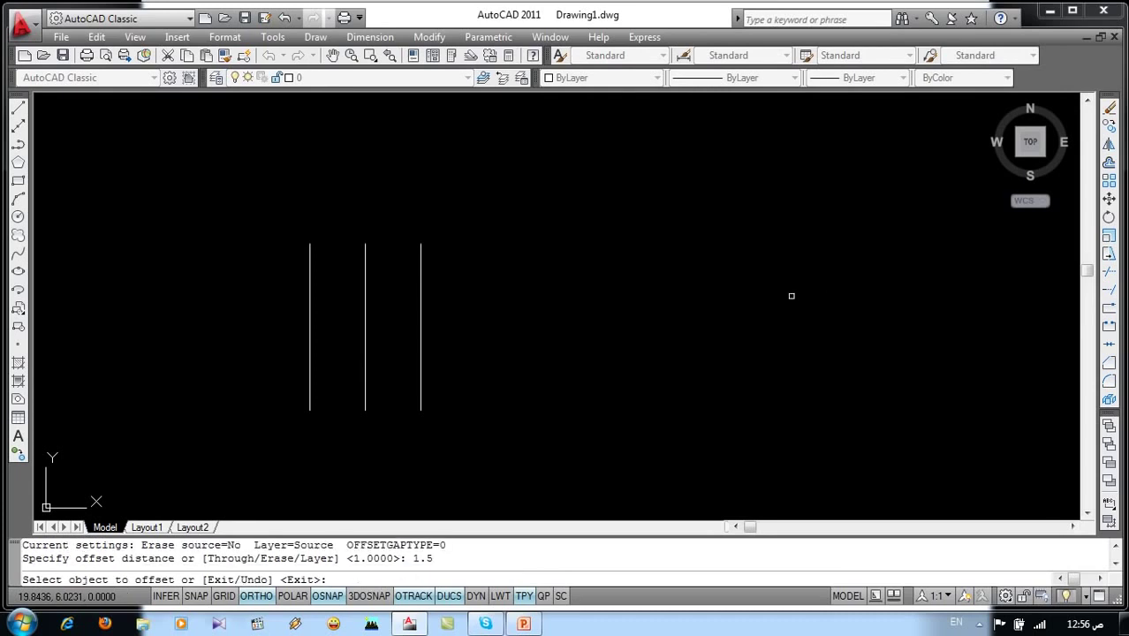
pyautogui.click(421, 302)
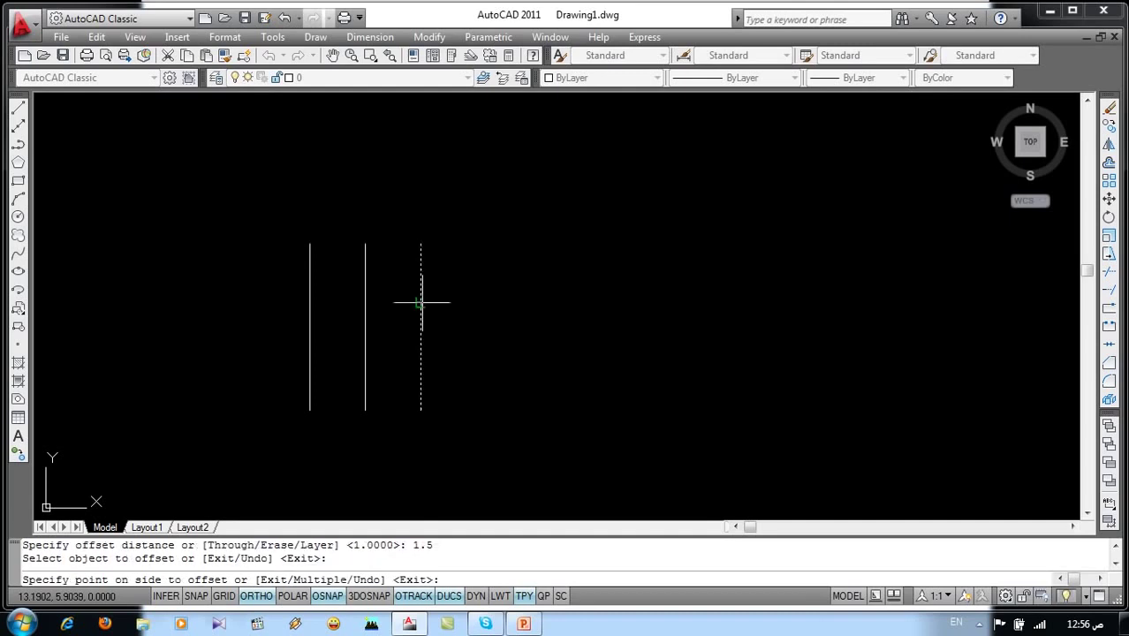
pyautogui.click(555, 298)
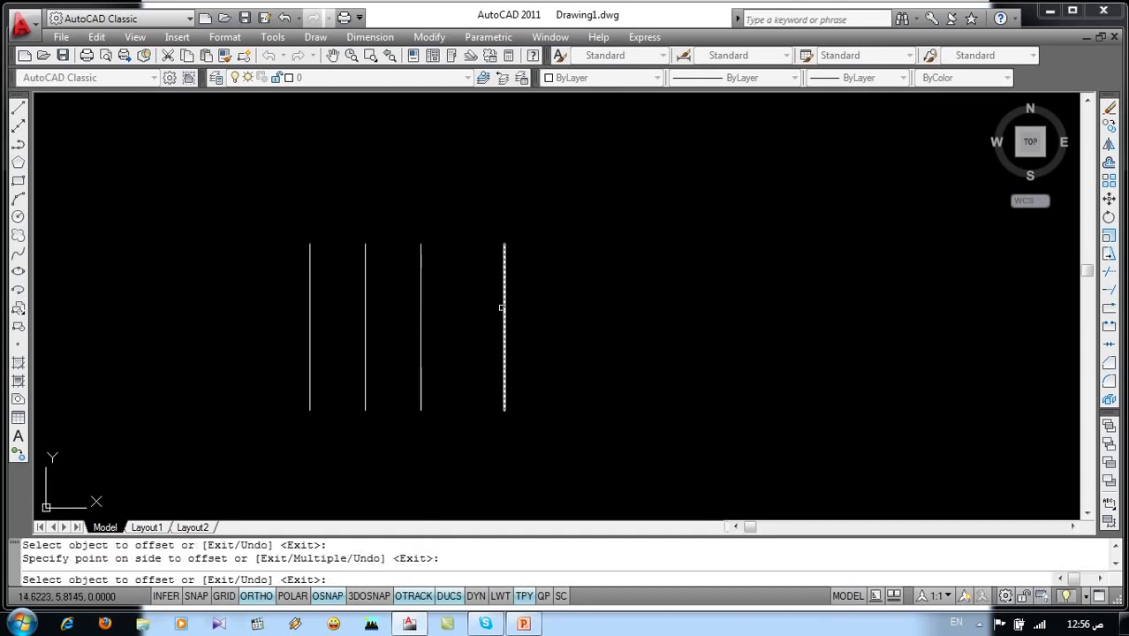
pyautogui.click(501, 307)
pyautogui.click(609, 321)
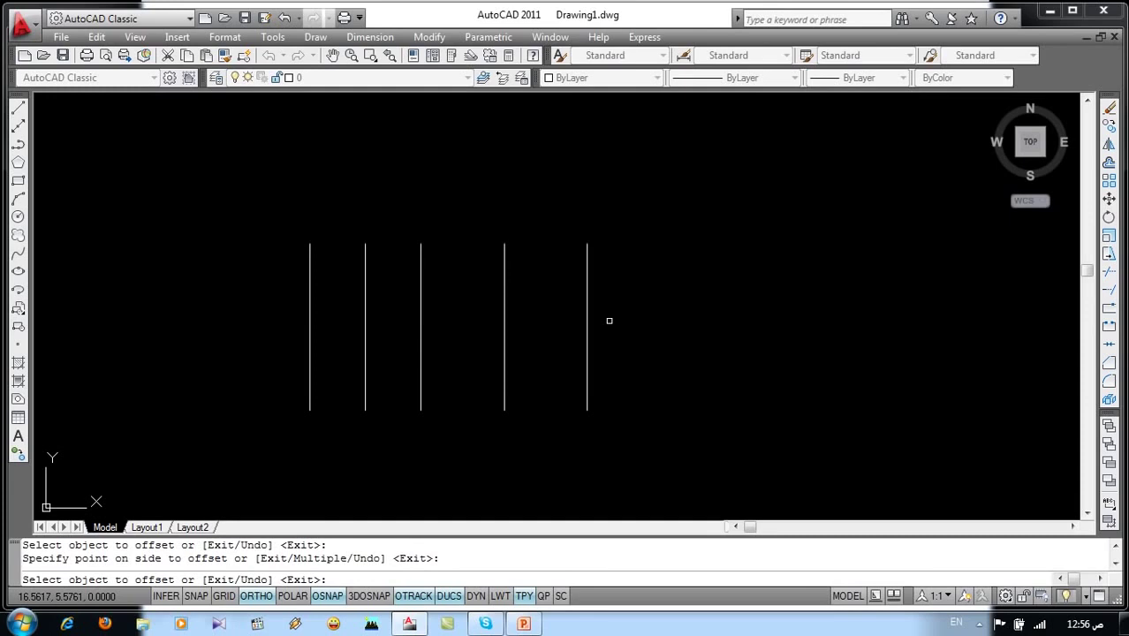
pyautogui.press('Escape')
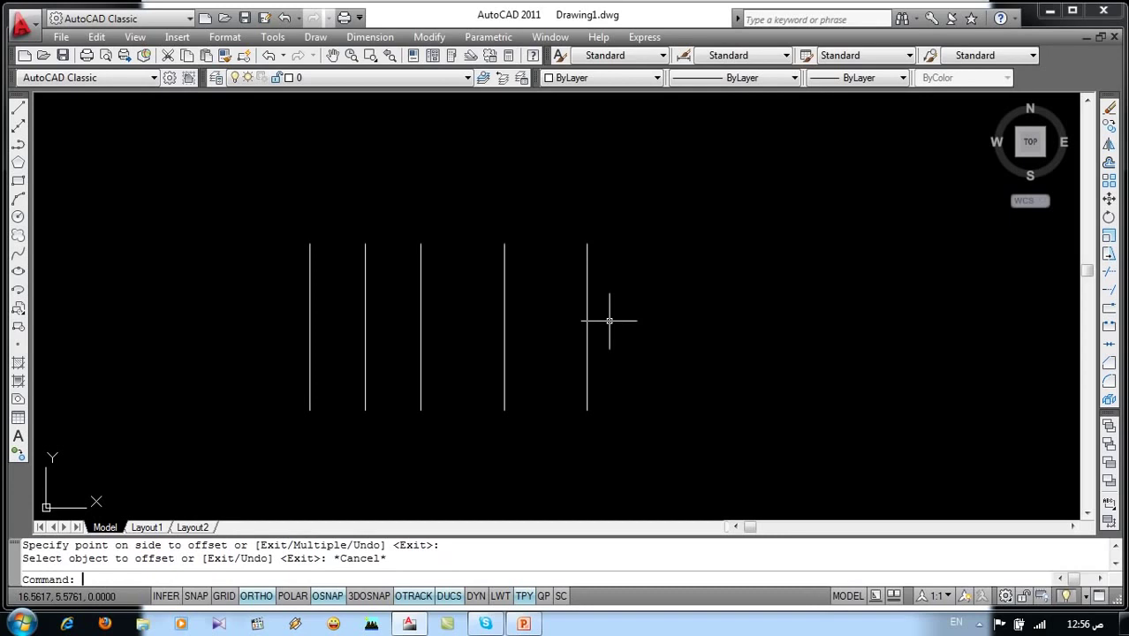
pyautogui.click(643, 262)
pyautogui.click(285, 406)
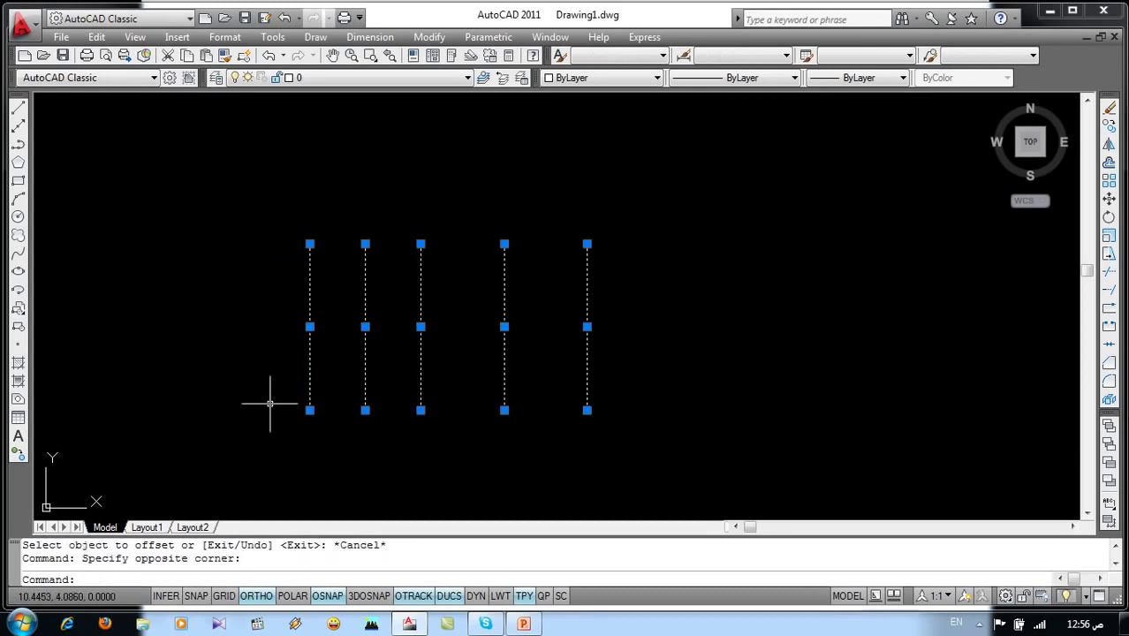
# - Erase the five lines and draw a rectangle with REC, opposite corner @4,3
pyautogui.press('Delete')
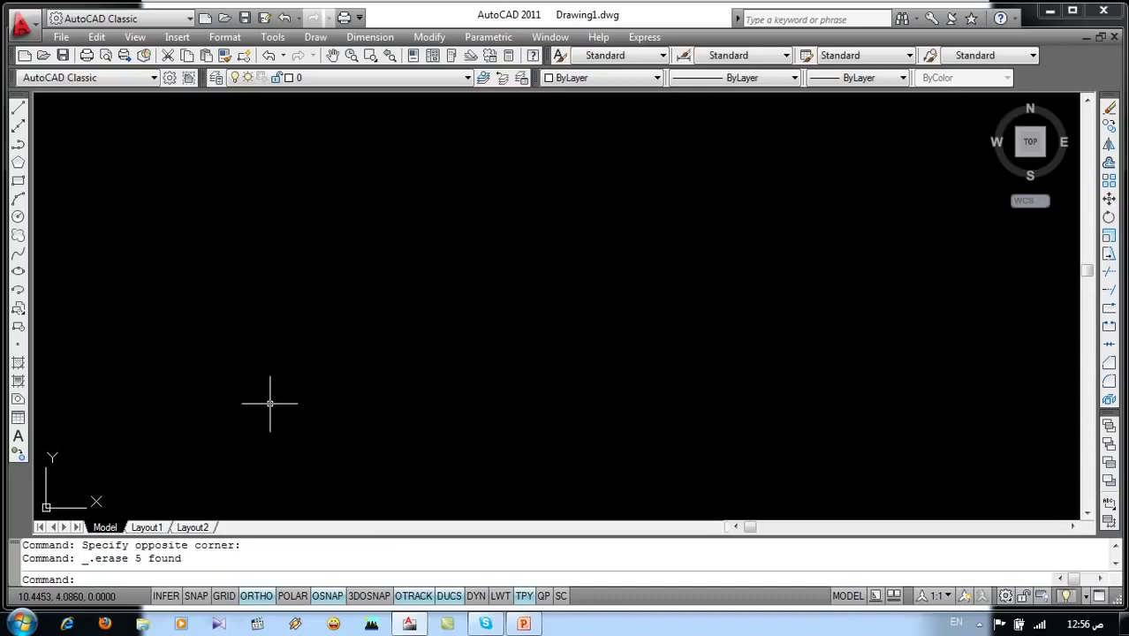
pyautogui.write('rec')
pyautogui.press('Return')
pyautogui.click(270, 405)
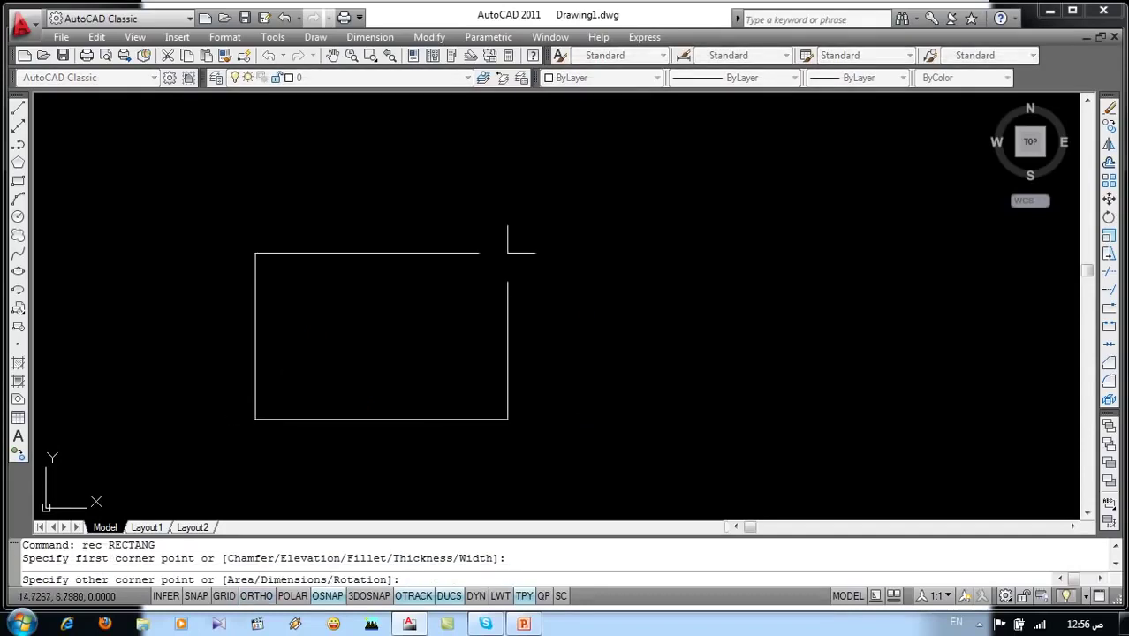
pyautogui.write('@4,3')
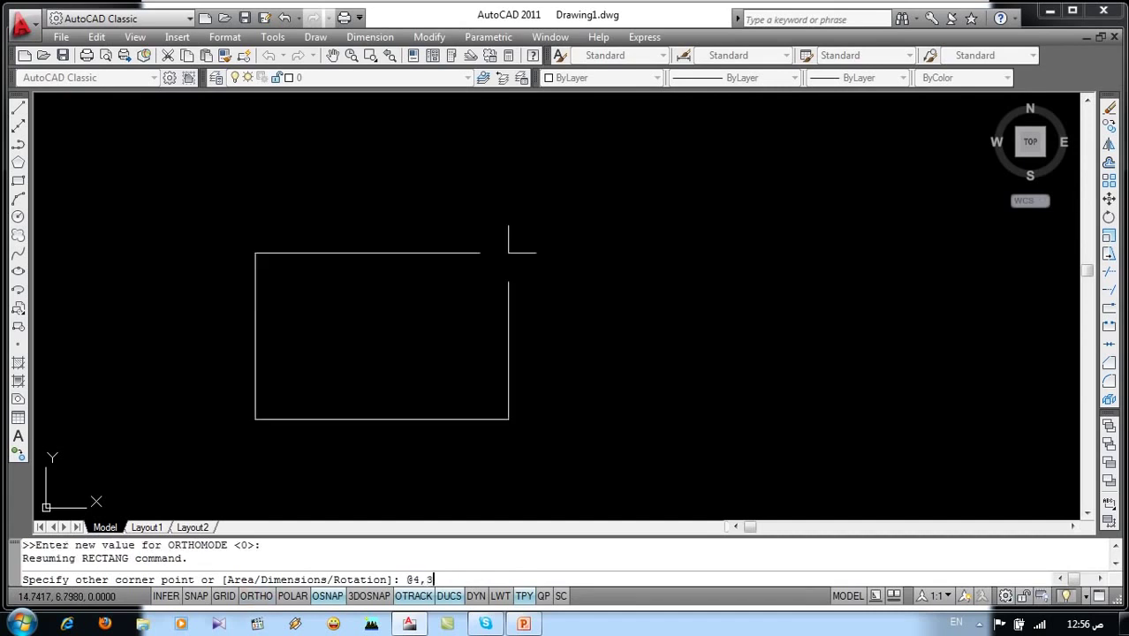
pyautogui.press('Return')
pyautogui.moveTo(478, 340); pyautogui.dragTo(616, 321, button='middle')
pyautogui.click(583, 265)
pyautogui.click(466, 336)
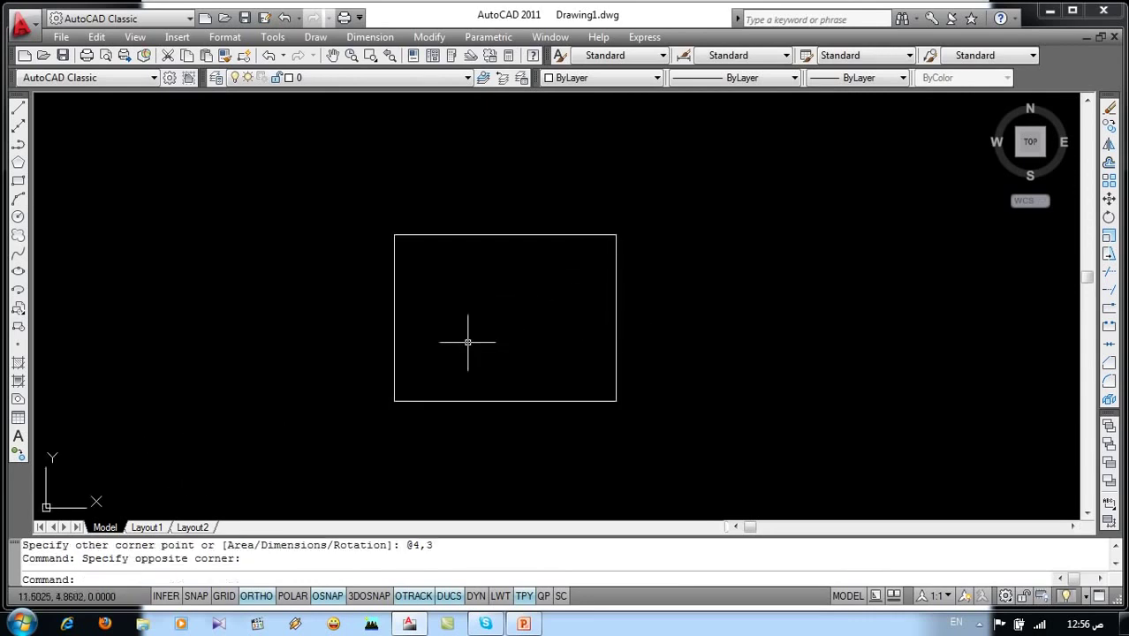
pyautogui.click(597, 251)
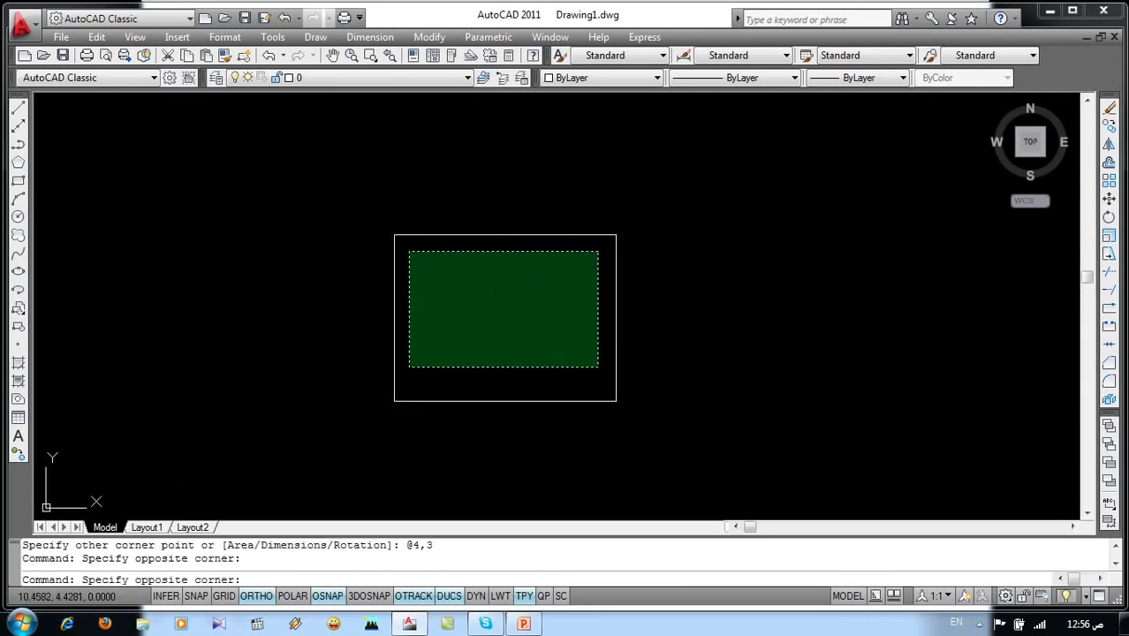
pyautogui.click(412, 381)
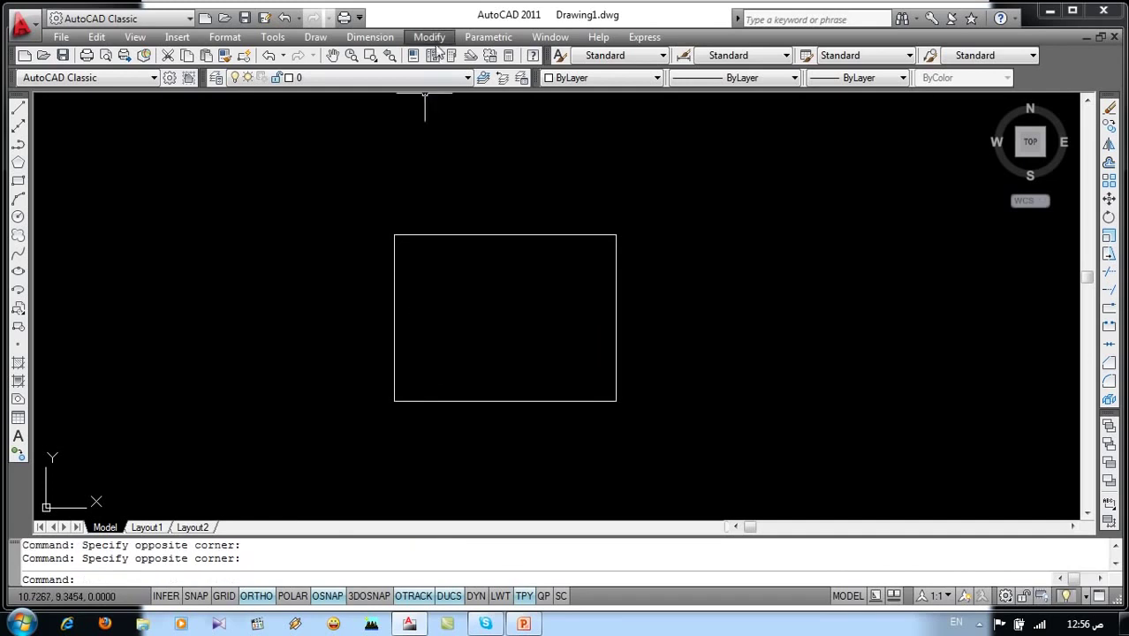
# - Offset the rectangle by 0.25 once inward and once outward
pyautogui.write('o')
pyautogui.press('Return')
pyautogui.write('.25')
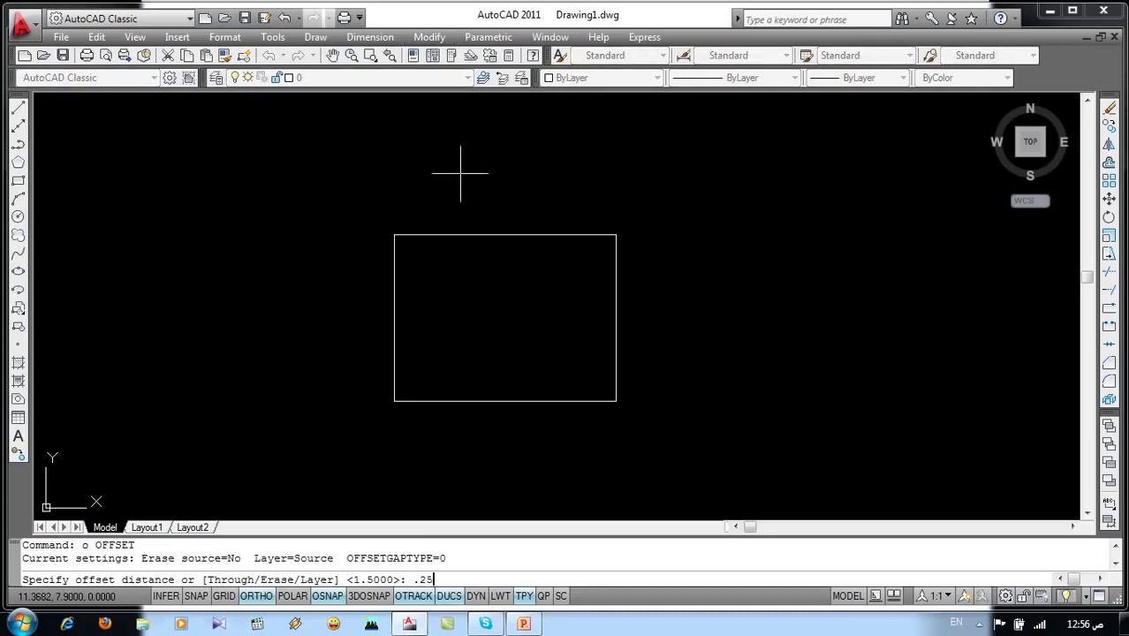
pyautogui.press('Return')
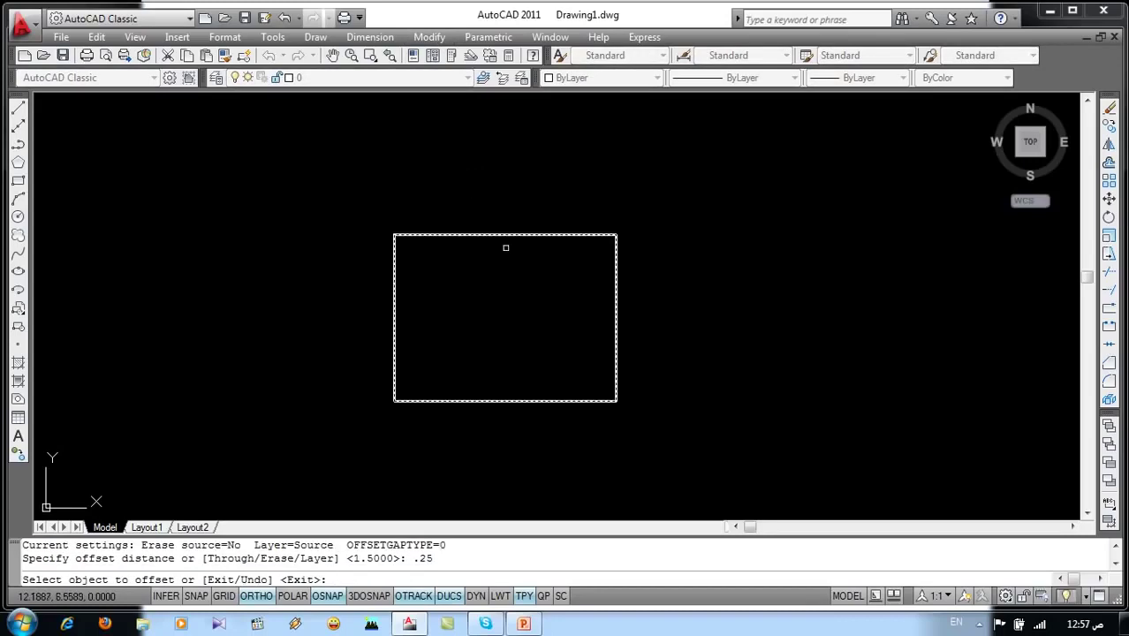
pyautogui.click(511, 234)
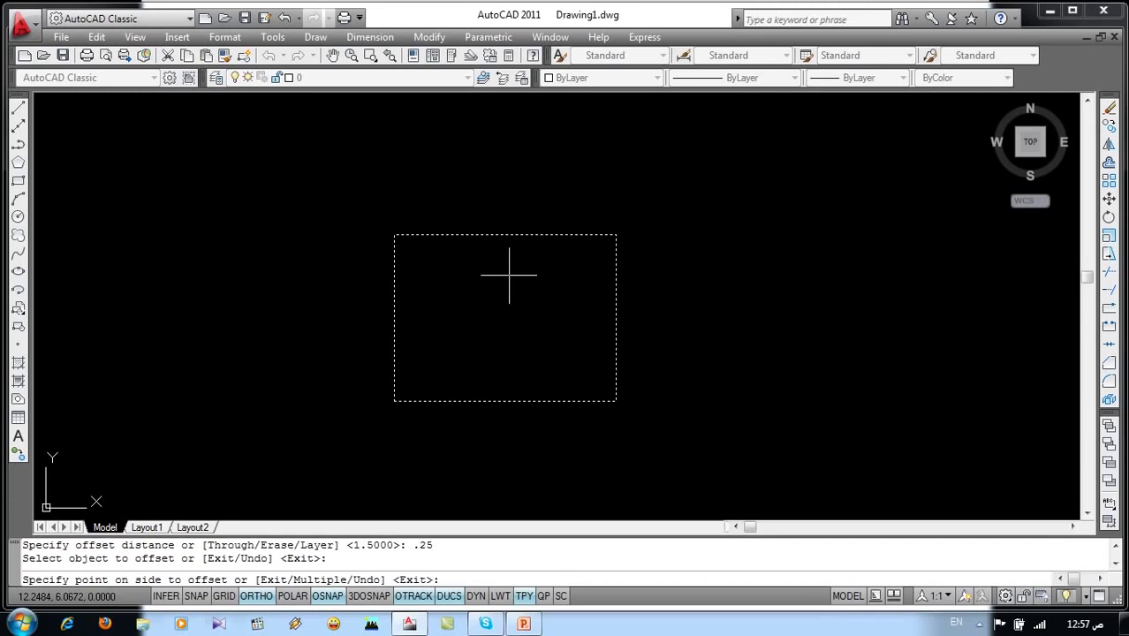
pyautogui.click(509, 275)
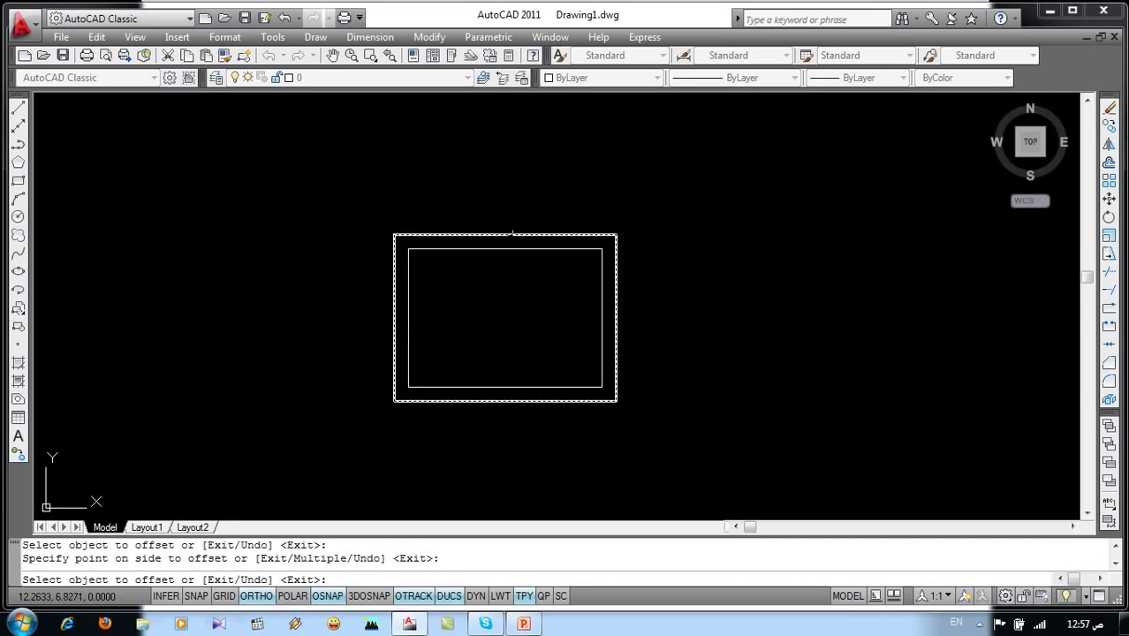
pyautogui.click(509, 234)
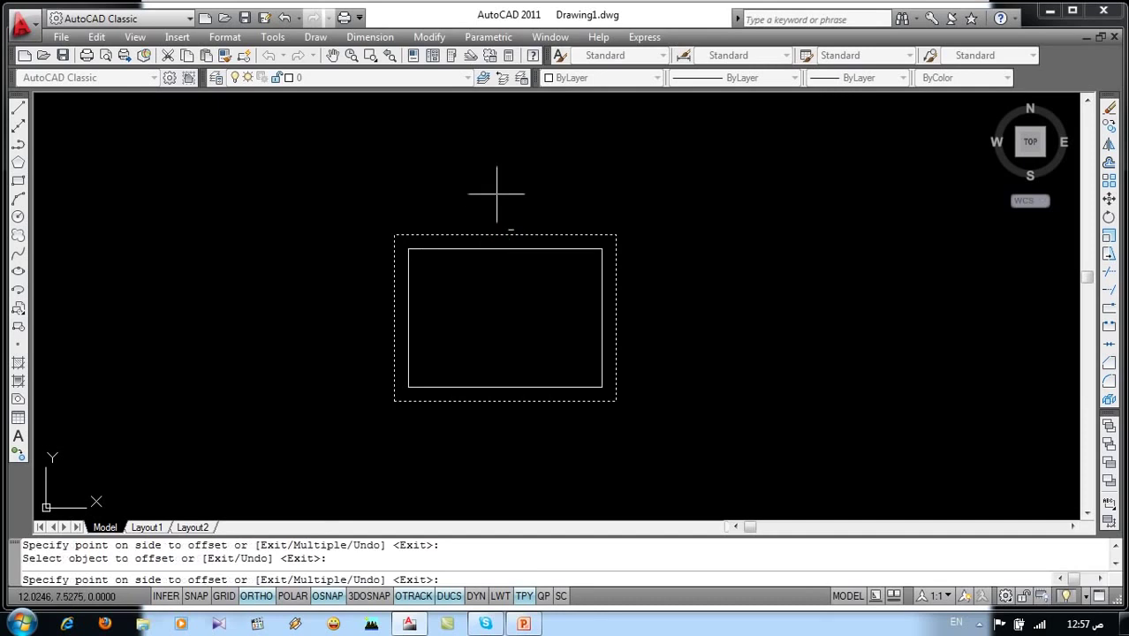
pyautogui.click(497, 193)
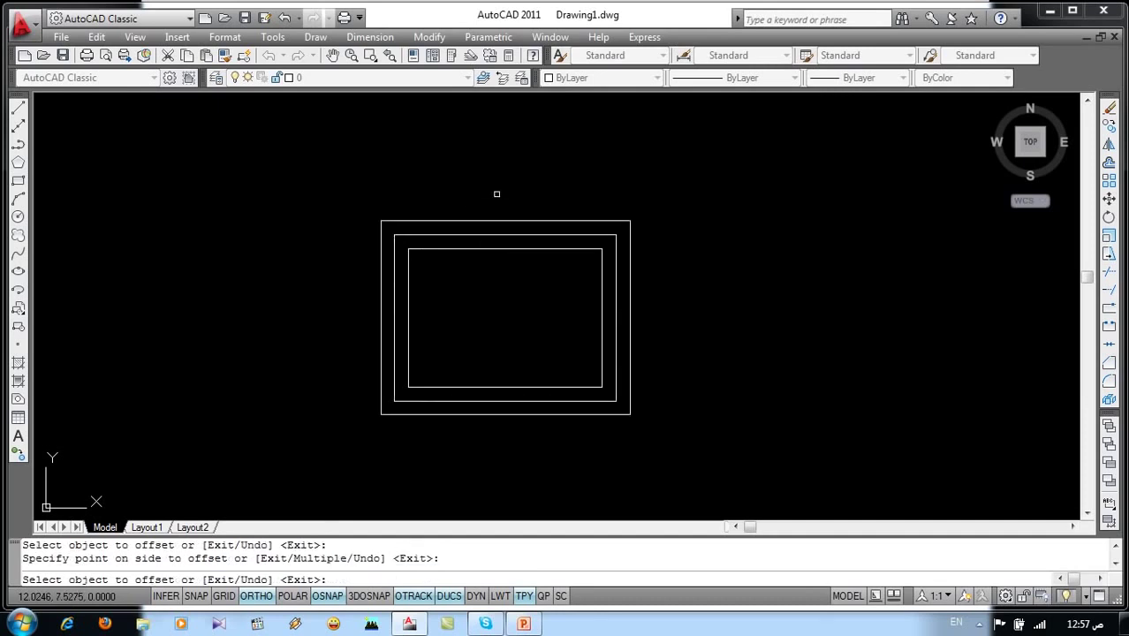
pyautogui.press('Escape')
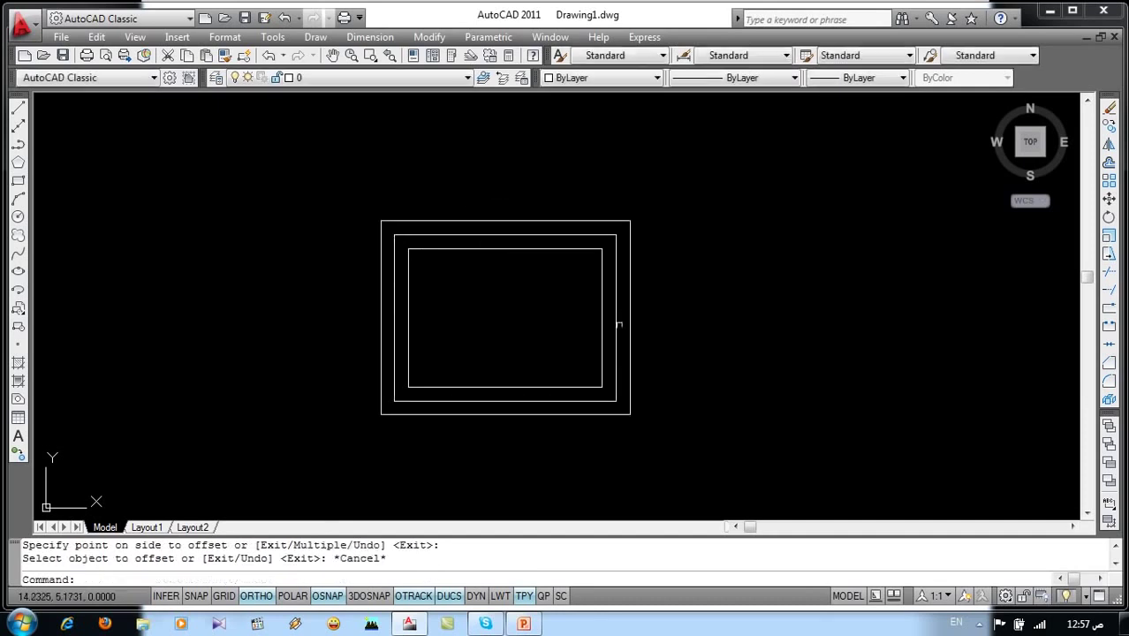
pyautogui.moveTo(632, 342); pyautogui.dragTo(404, 315, button='middle')
# - Draw a circle to the right of the rectangles
pyautogui.write('c')
pyautogui.press('Return')
pyautogui.click(641, 272)
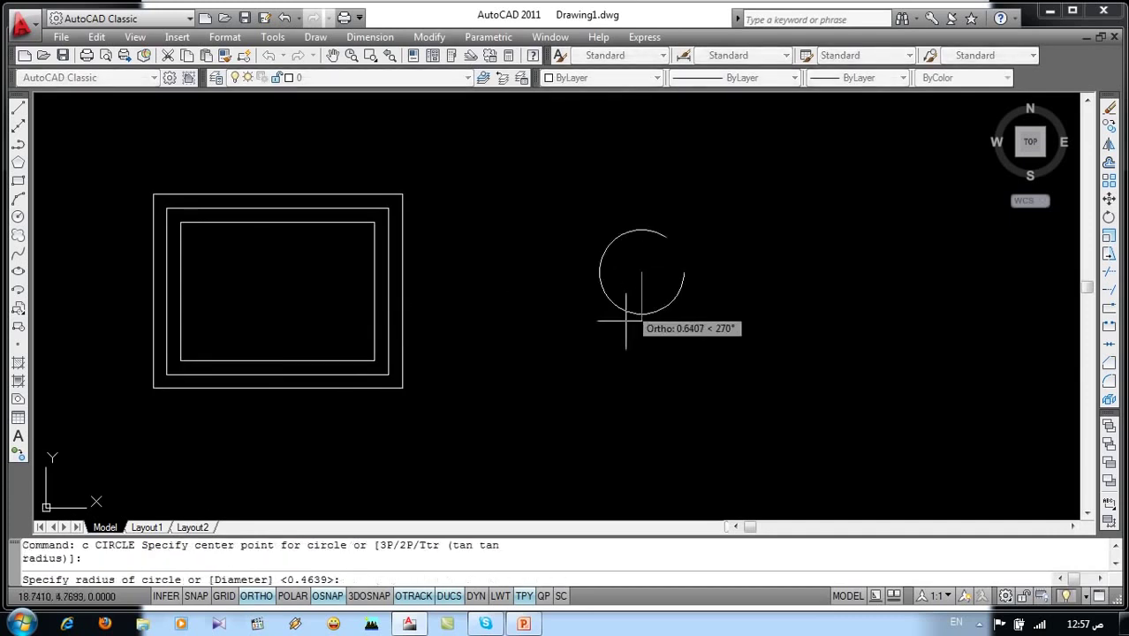
pyautogui.click(625, 355)
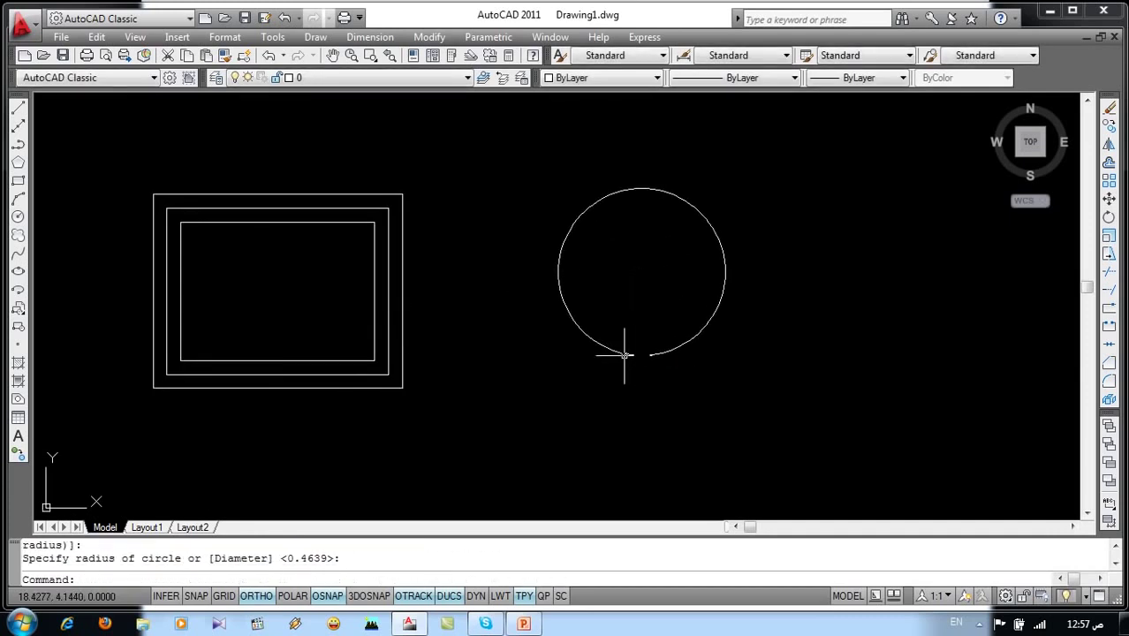
# - Offset the circle inward three times at the default 0.25 distance, making nested concentric circles
pyautogui.write('o')
pyautogui.press('Return')
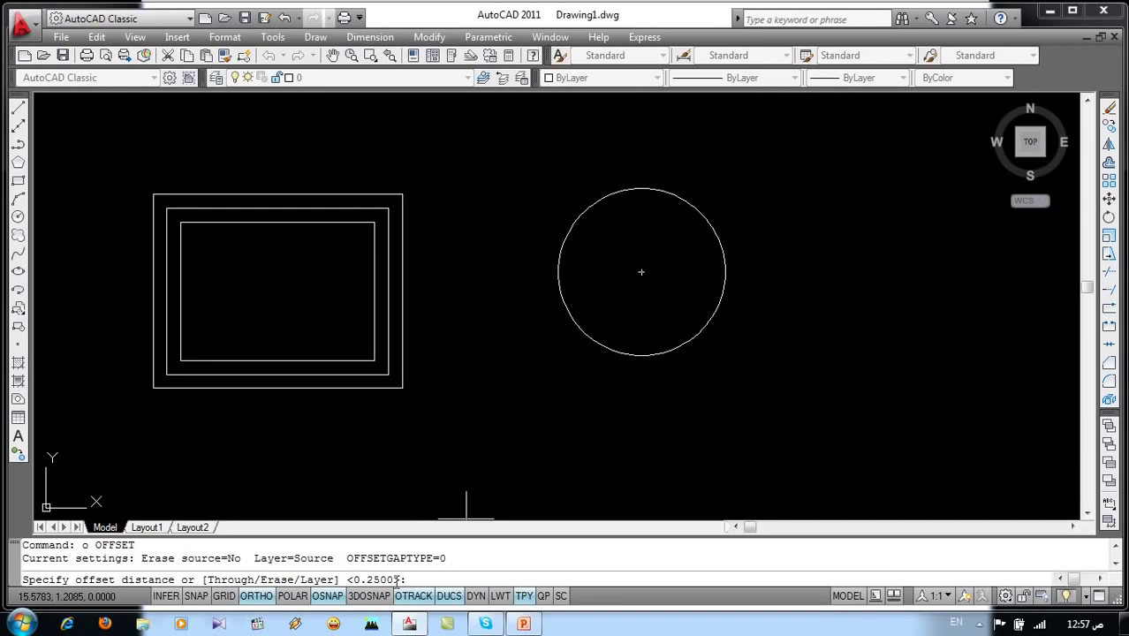
pyautogui.press('Return')
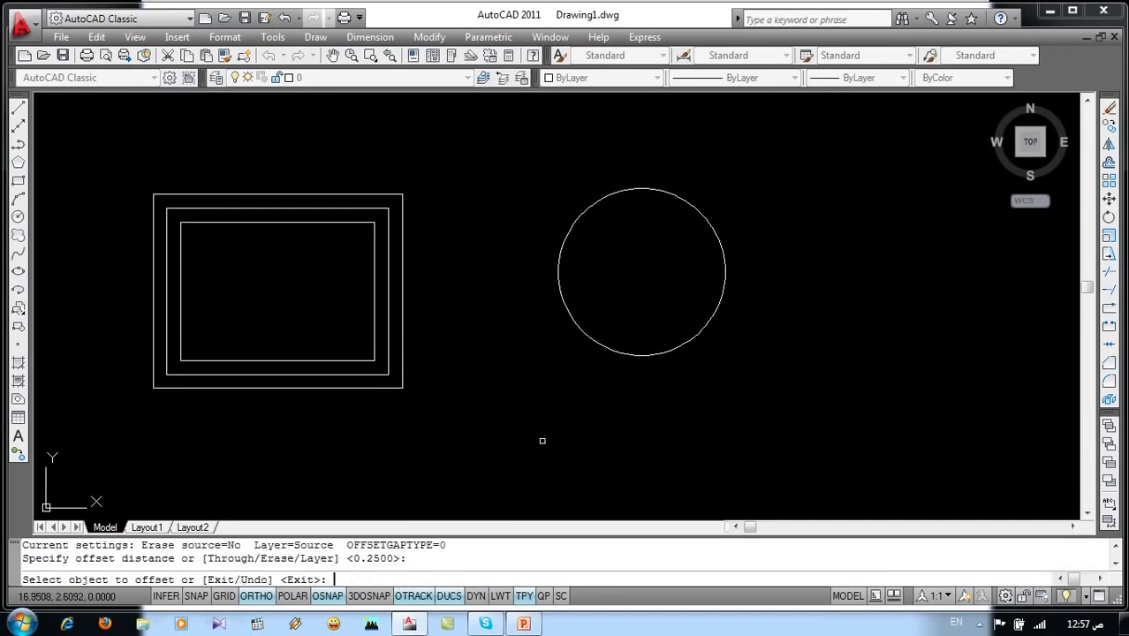
pyautogui.click(587, 336)
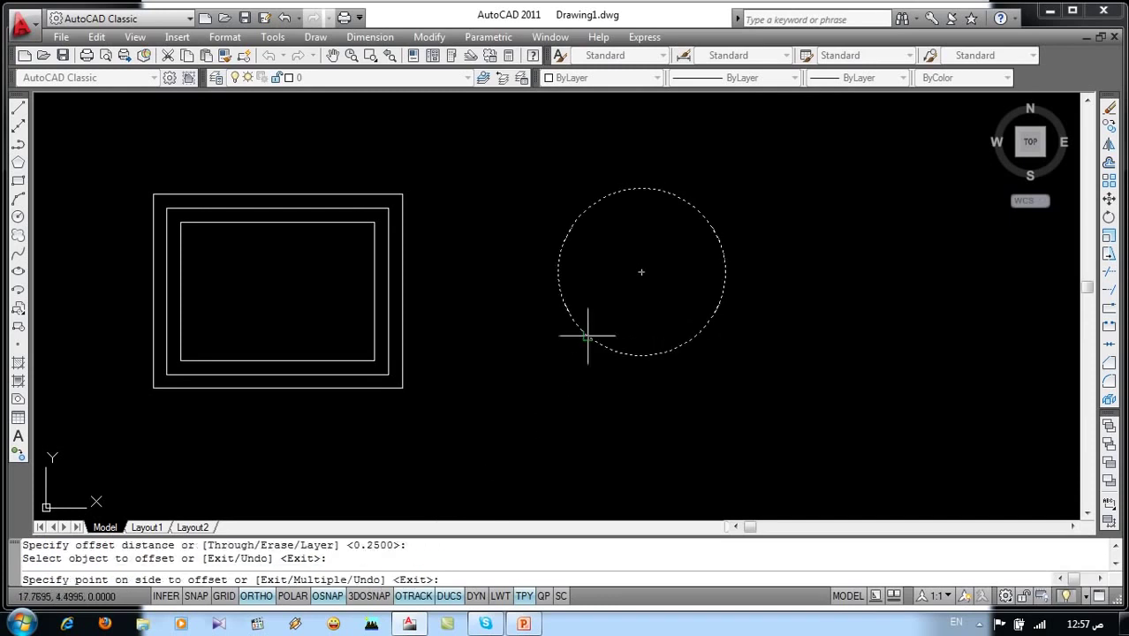
pyautogui.click(611, 309)
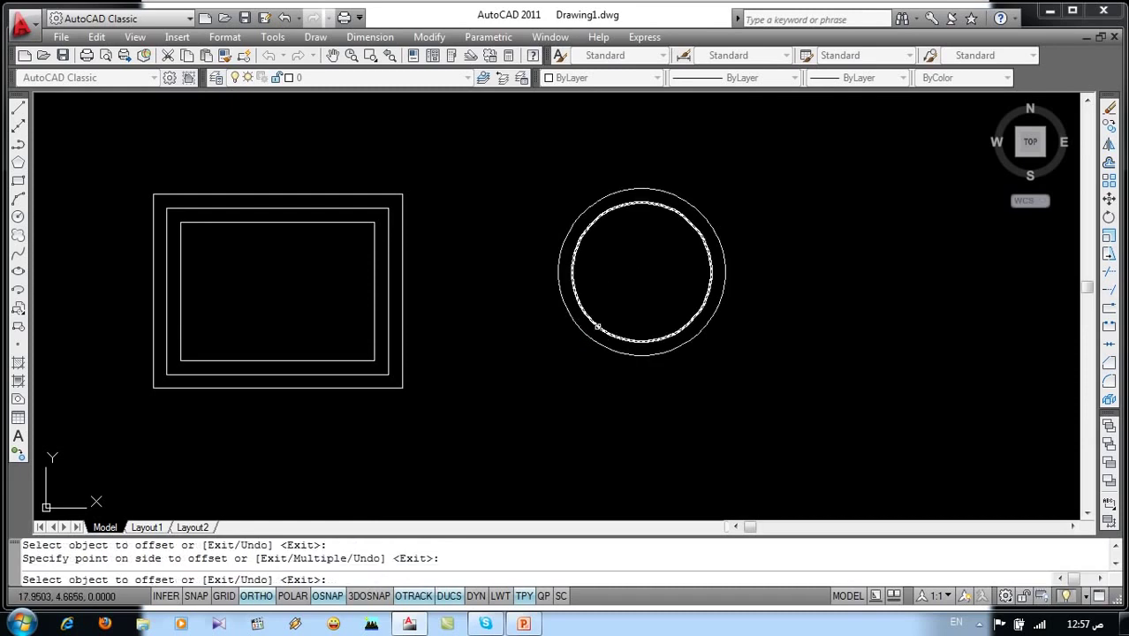
pyautogui.click(597, 326)
pyautogui.click(607, 311)
pyautogui.click(607, 312)
pyautogui.click(632, 291)
pyautogui.press('Escape')
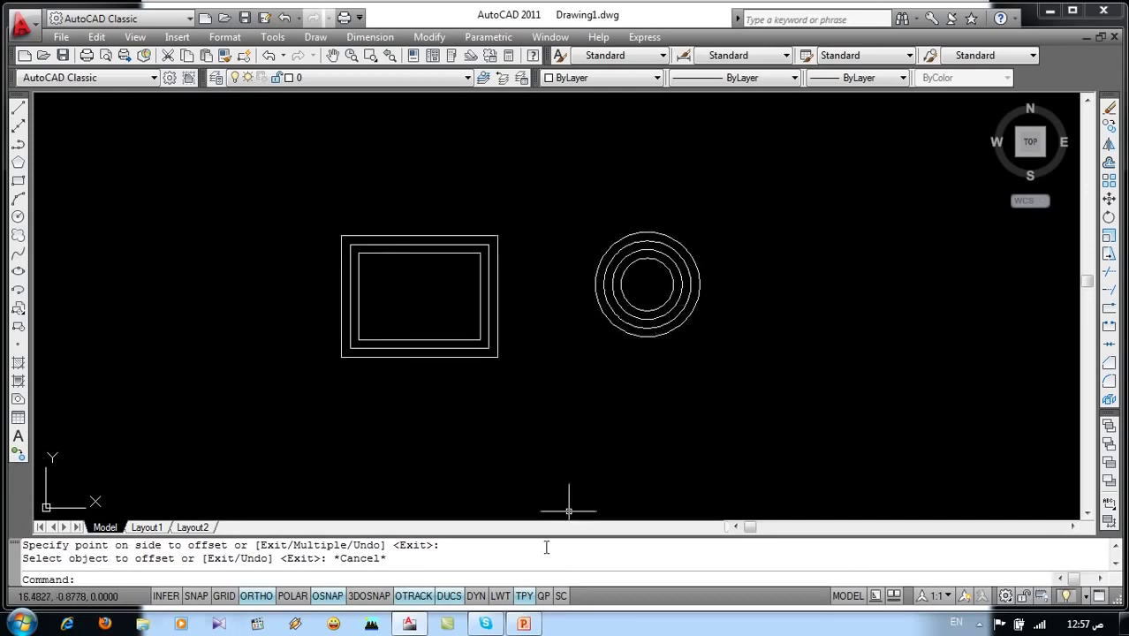
# - Show the Chamfer, Fillet, Offset, Mirror slide, then erase all rectangles and circles
pyautogui.click(523, 623)
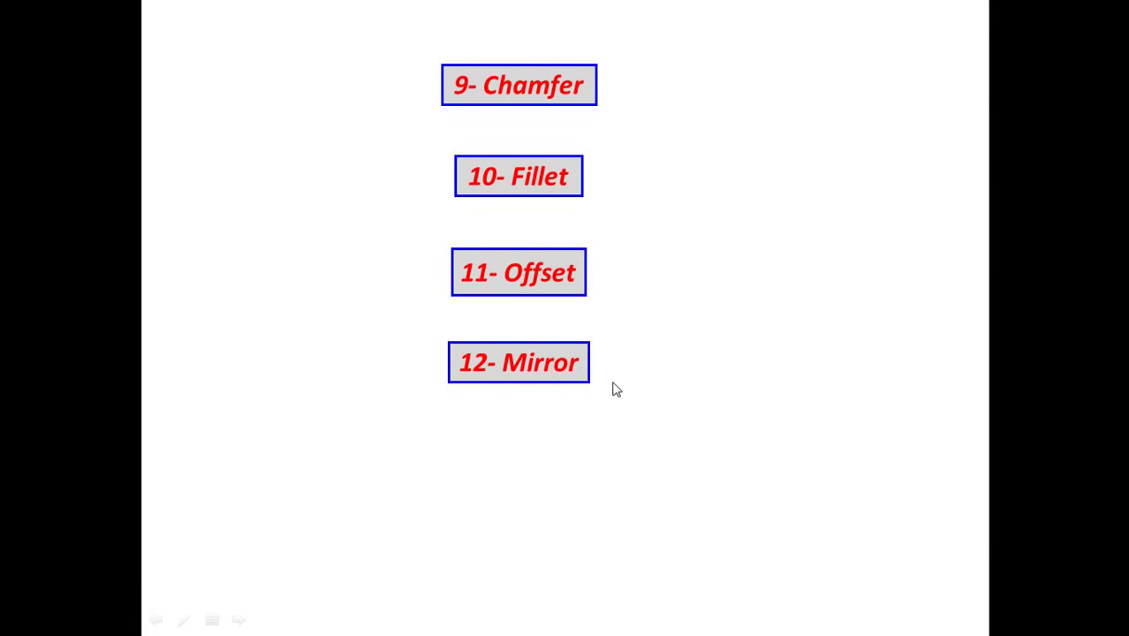
pyautogui.hotkey('alt', 'Tab')
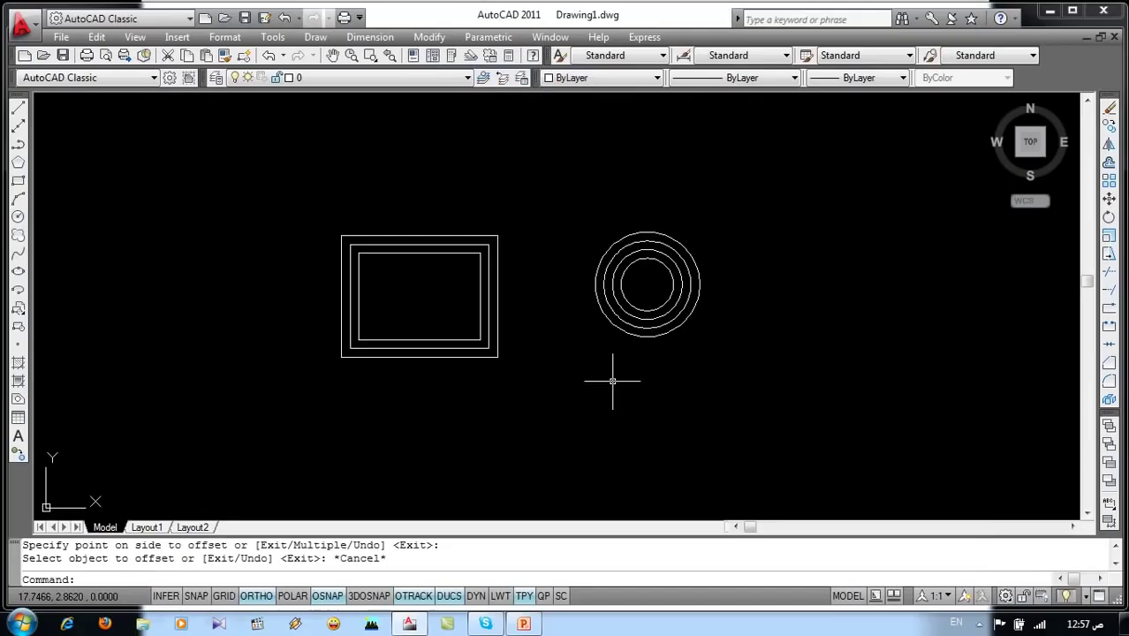
pyautogui.click(773, 182)
pyautogui.click(228, 417)
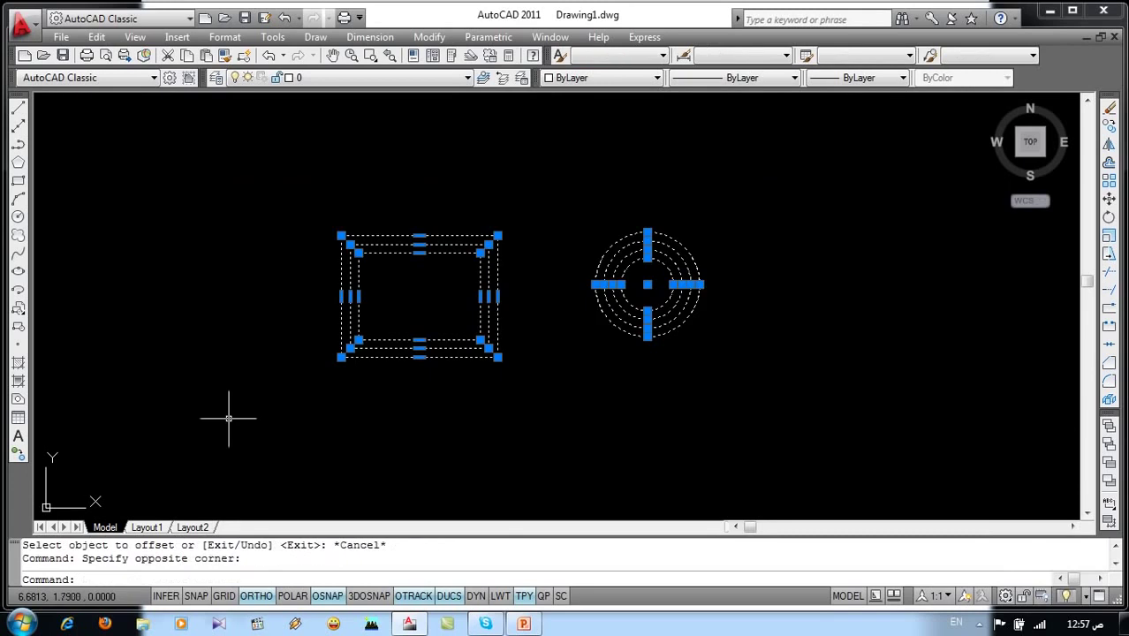
pyautogui.press('Delete')
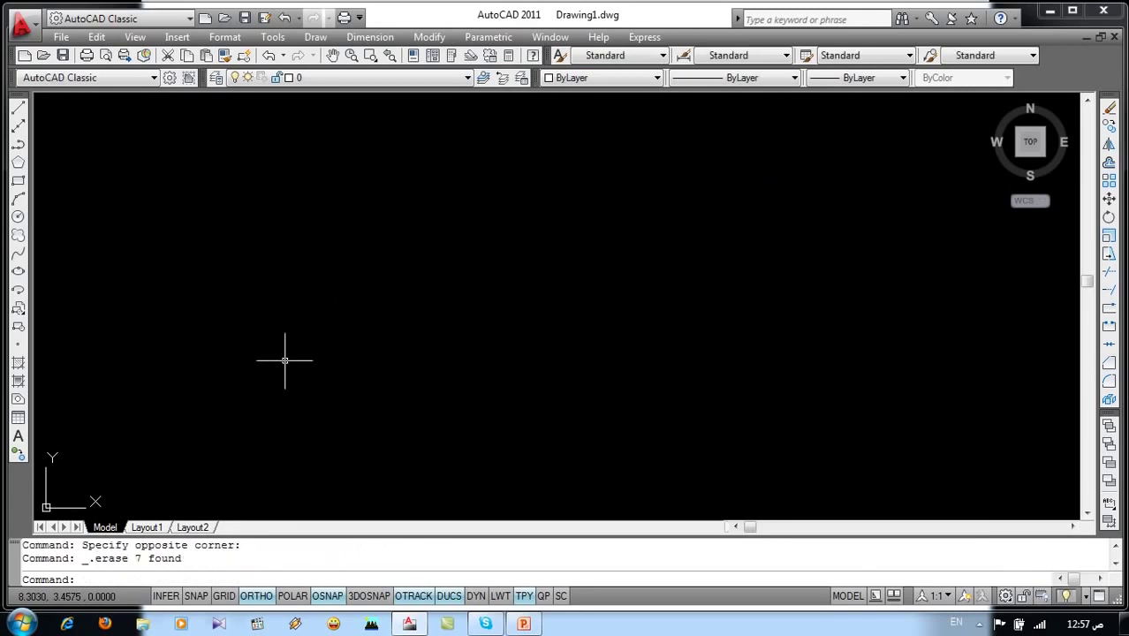
# - Draw a tall rectangle with a smaller rectangle against the middle of its left side
pyautogui.write('rec')
pyautogui.press('Return')
pyautogui.click(359, 219)
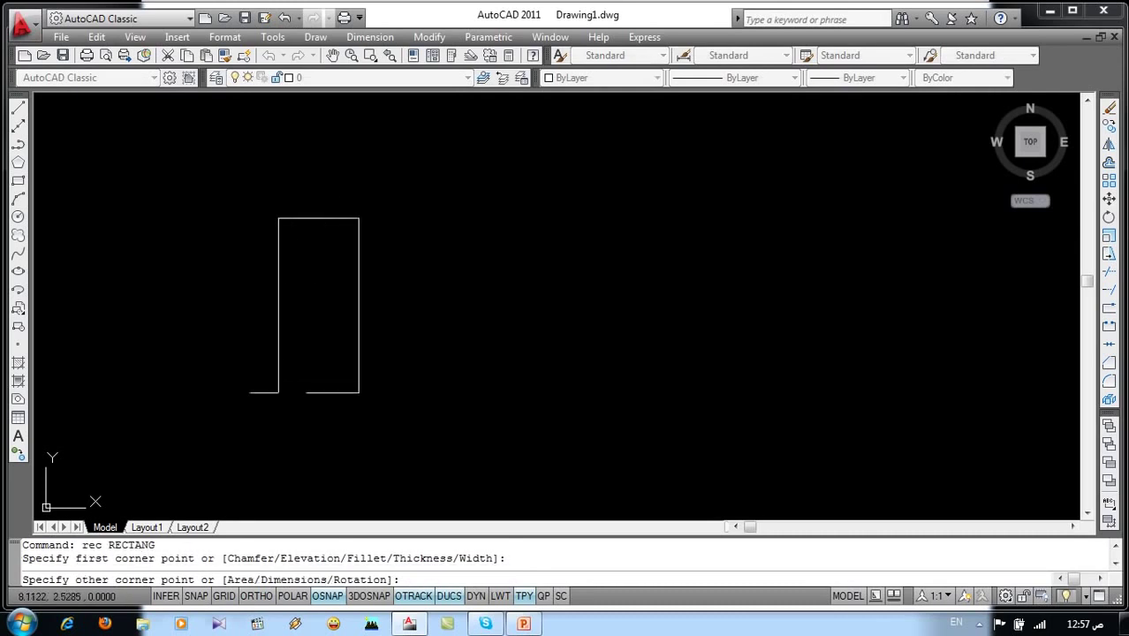
pyautogui.click(275, 399)
pyautogui.press('Return')
pyautogui.click(275, 289)
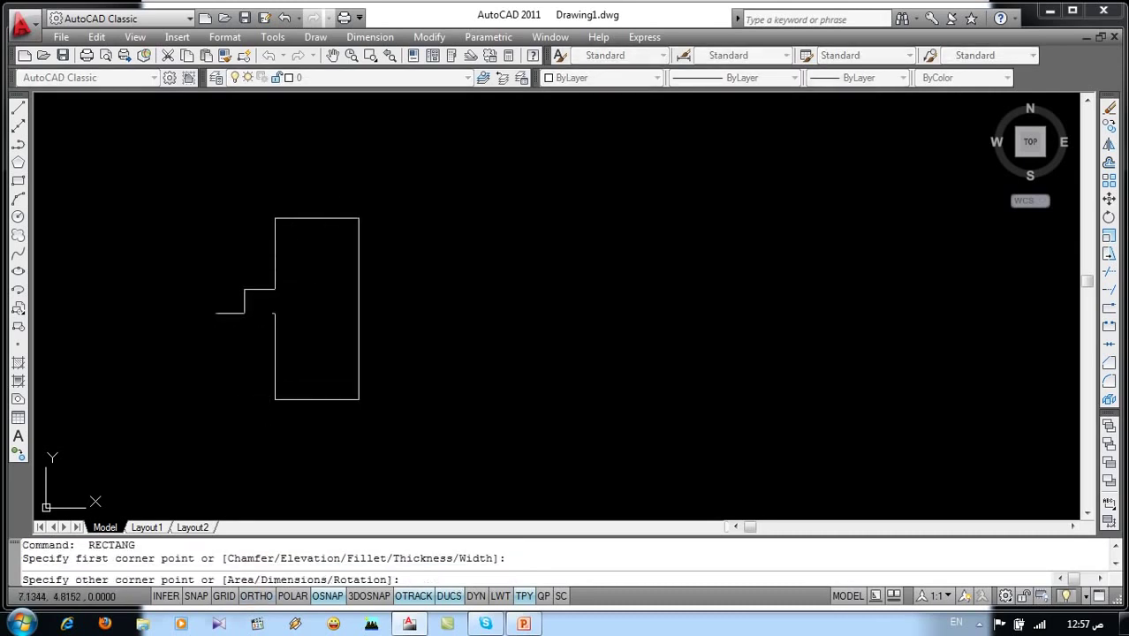
pyautogui.click(205, 343)
pyautogui.write('co')
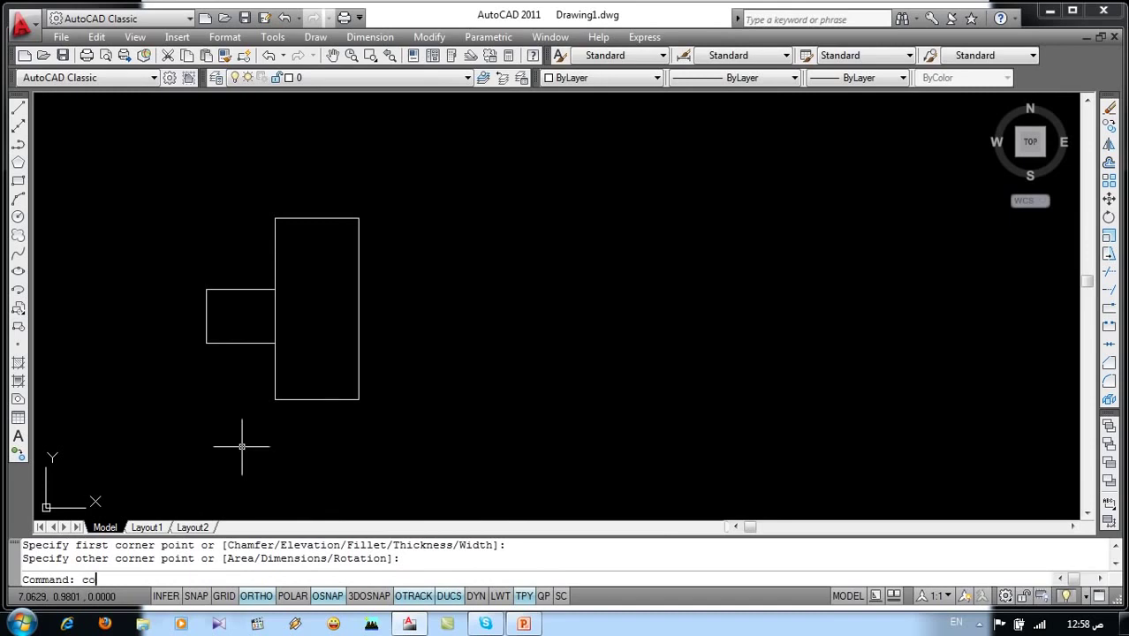
# - Copy both rectangles to the right, then delete the copy
pyautogui.press('Return')
pyautogui.click(398, 178)
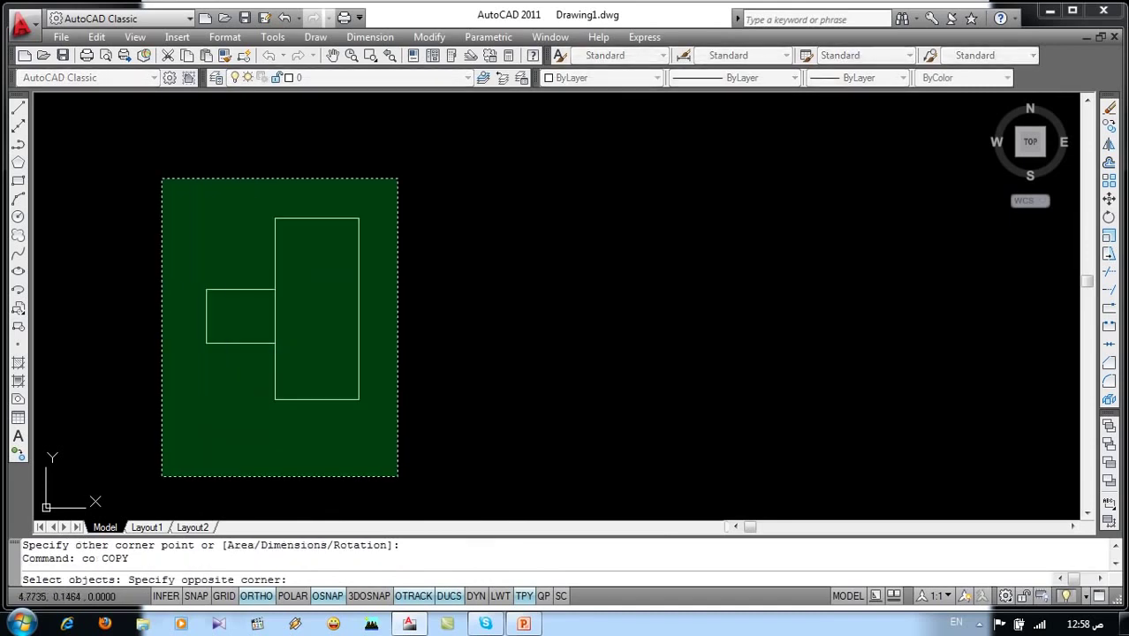
pyautogui.click(160, 478)
pyautogui.press('Return')
pyautogui.click(437, 450)
pyautogui.press('Return')
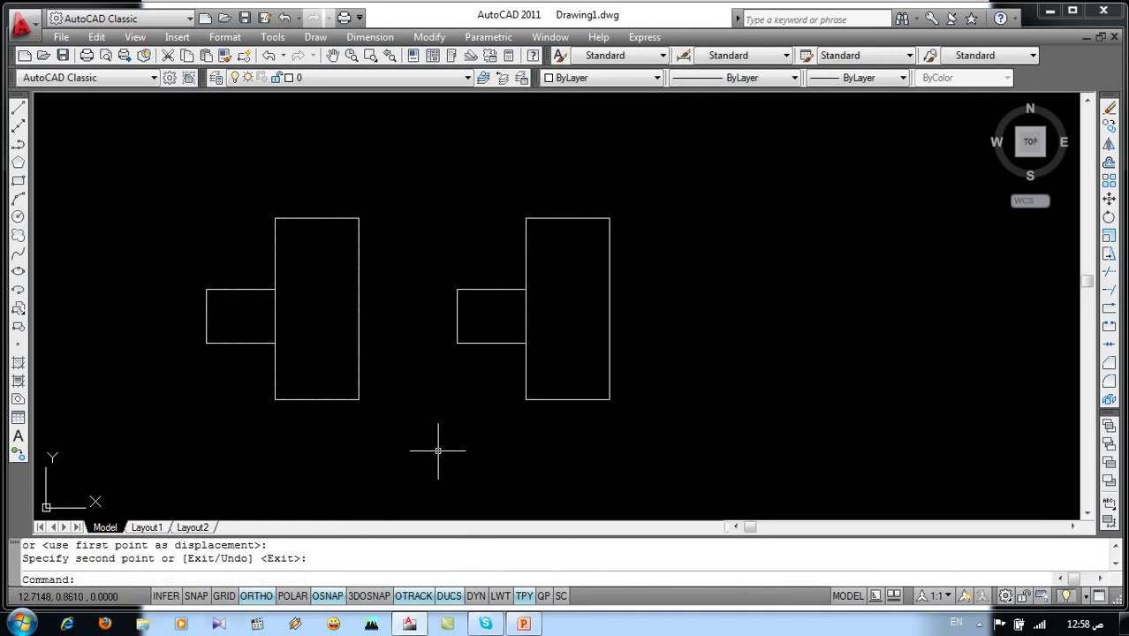
pyautogui.click(645, 193)
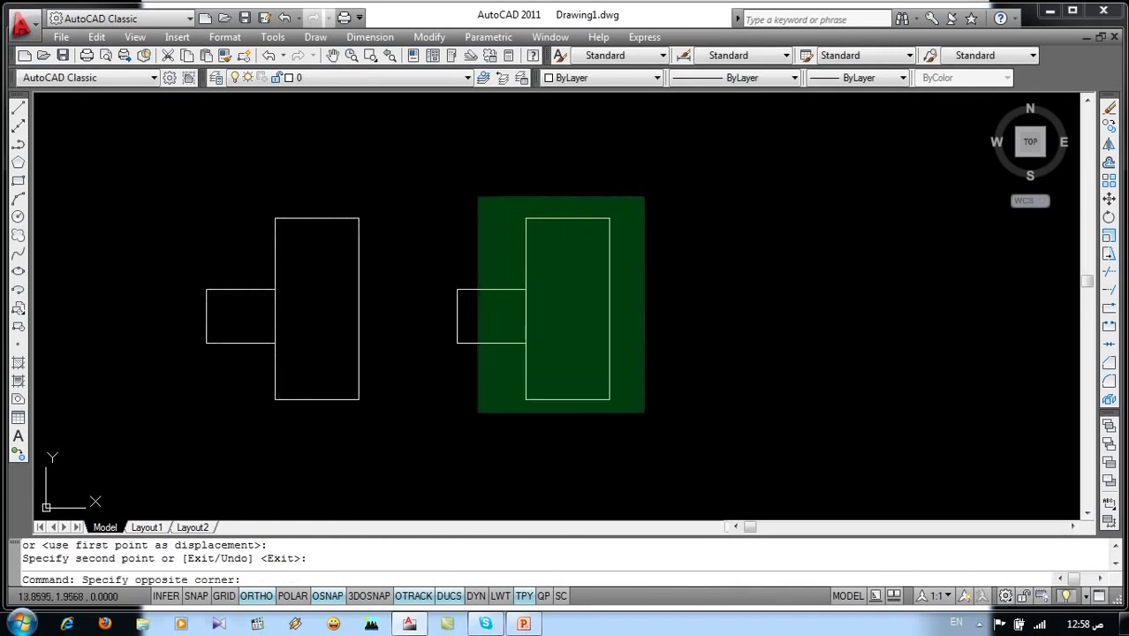
pyautogui.click(433, 462)
pyautogui.press('Delete')
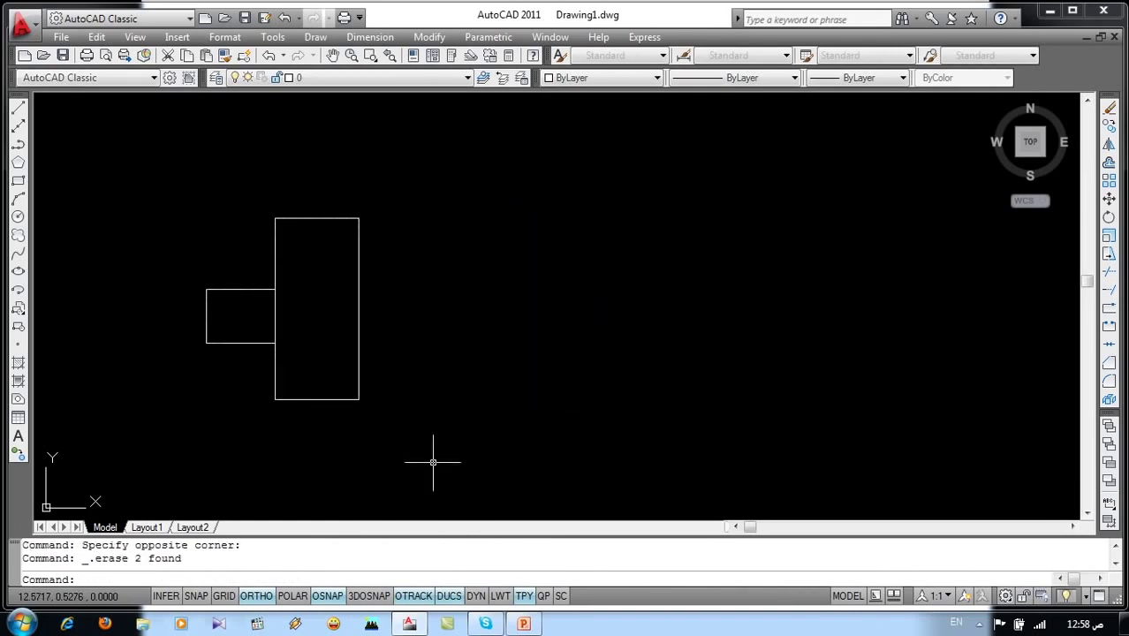
pyautogui.click(442, 43)
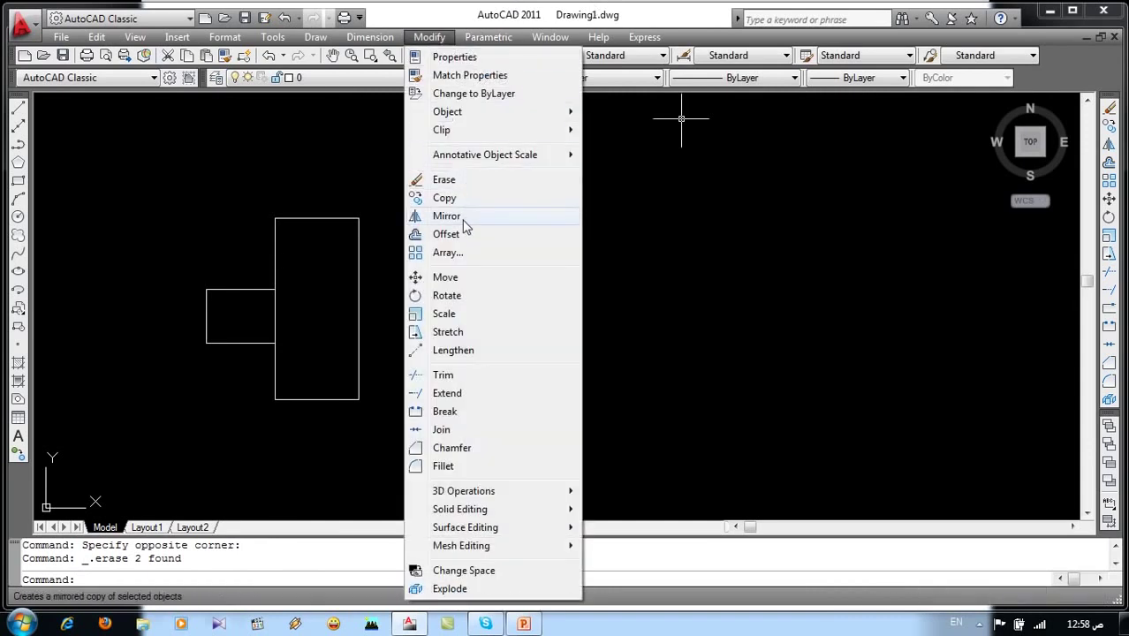
pyautogui.press('Escape')
pyautogui.click(651, 251)
pyautogui.click(627, 305)
pyautogui.write('mi')
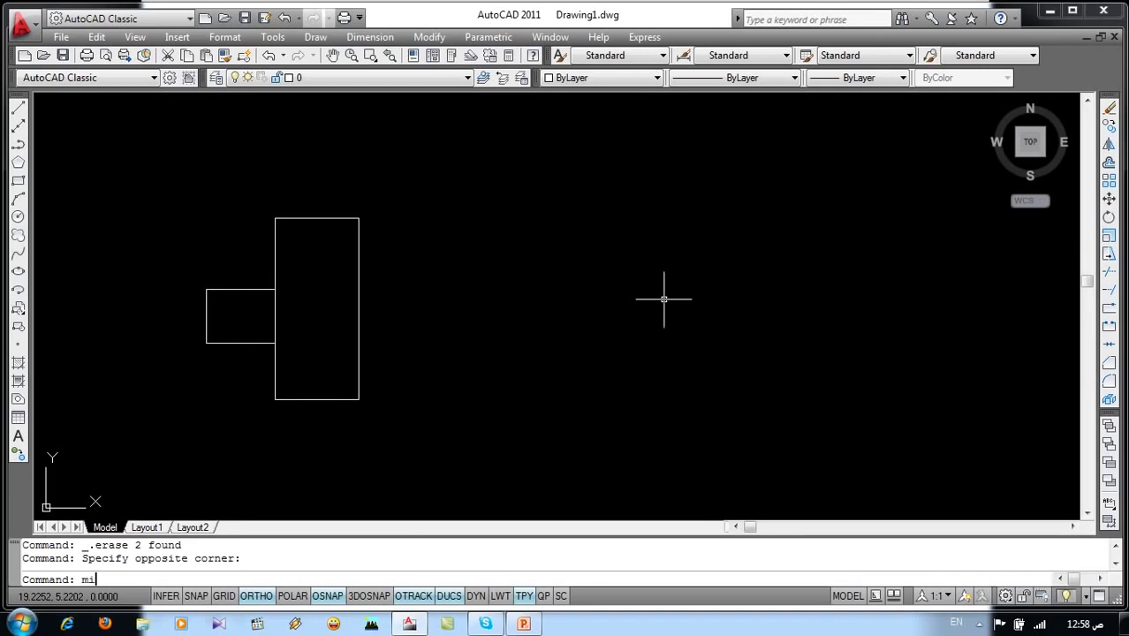
pyautogui.press('Return')
pyautogui.click(387, 183)
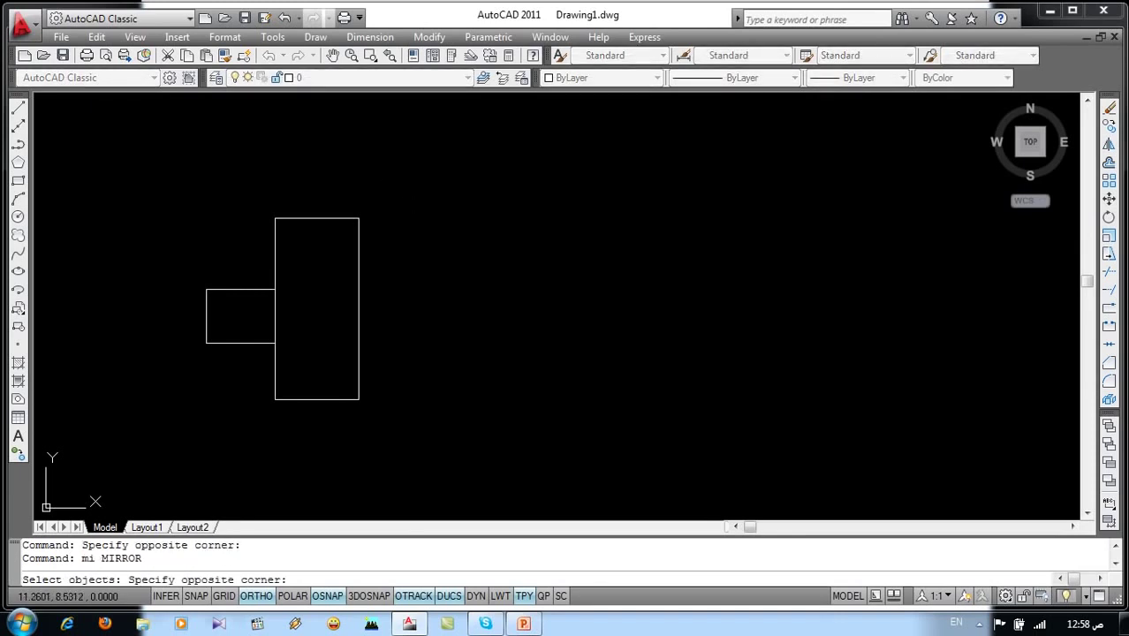
pyautogui.click(179, 475)
pyautogui.press('Return')
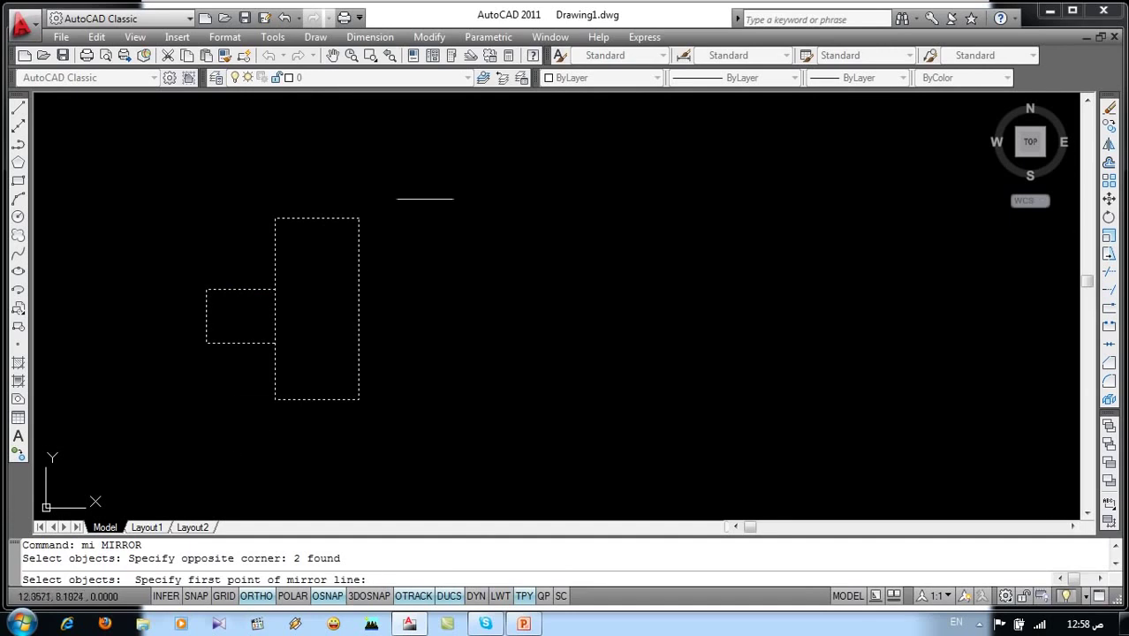
pyautogui.click(475, 183)
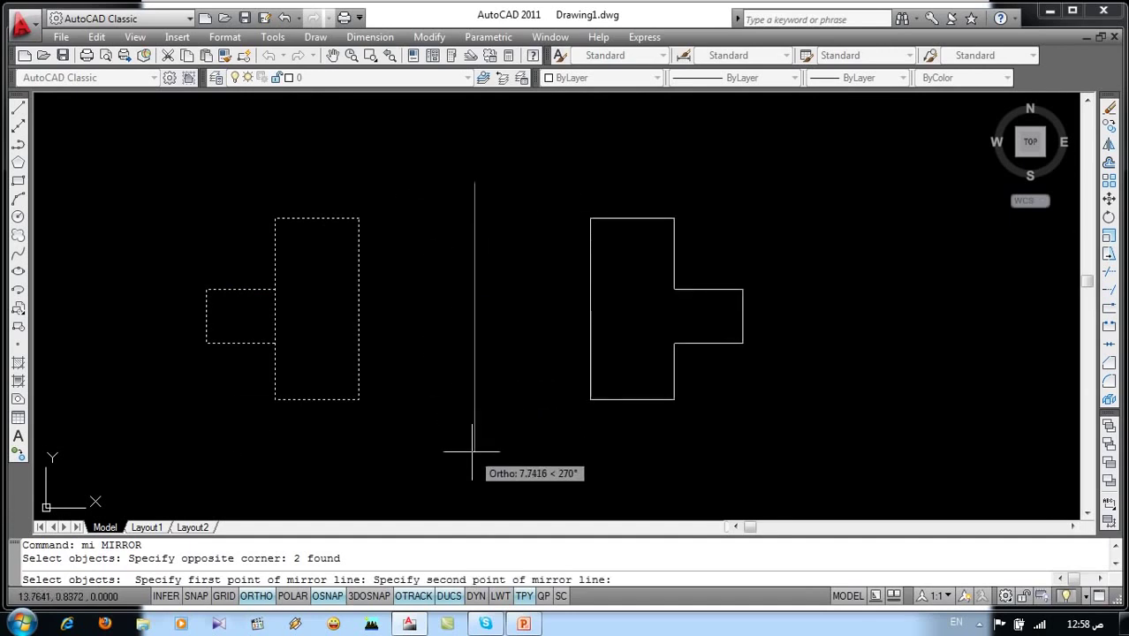
pyautogui.click(471, 451)
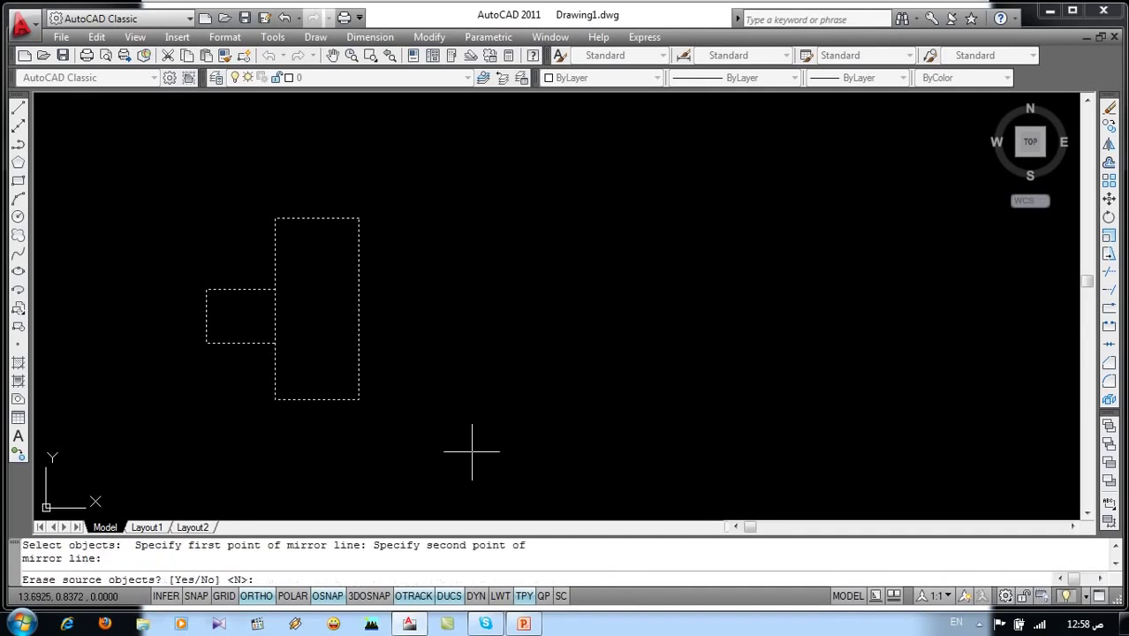
pyautogui.press('Return')
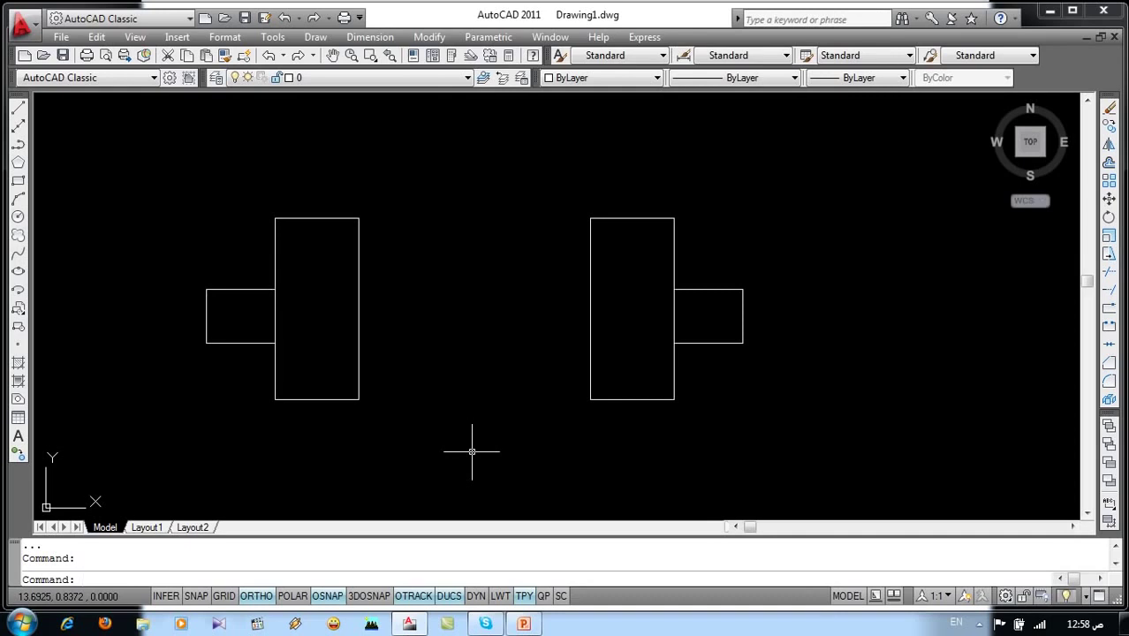
pyautogui.click(774, 218)
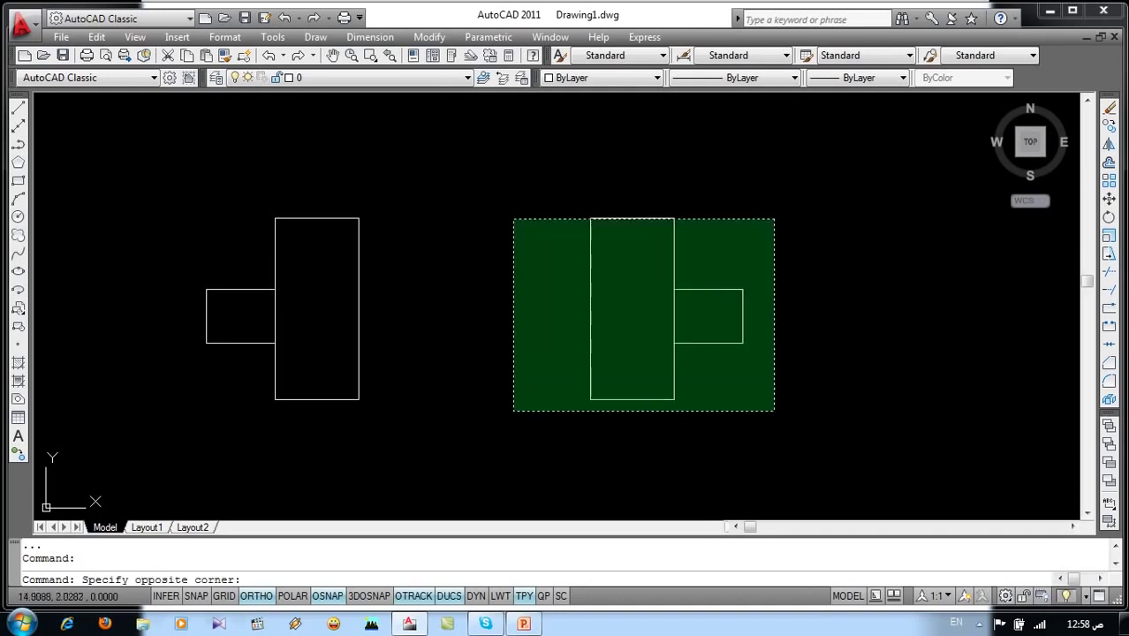
pyautogui.click(514, 410)
pyautogui.press('Delete')
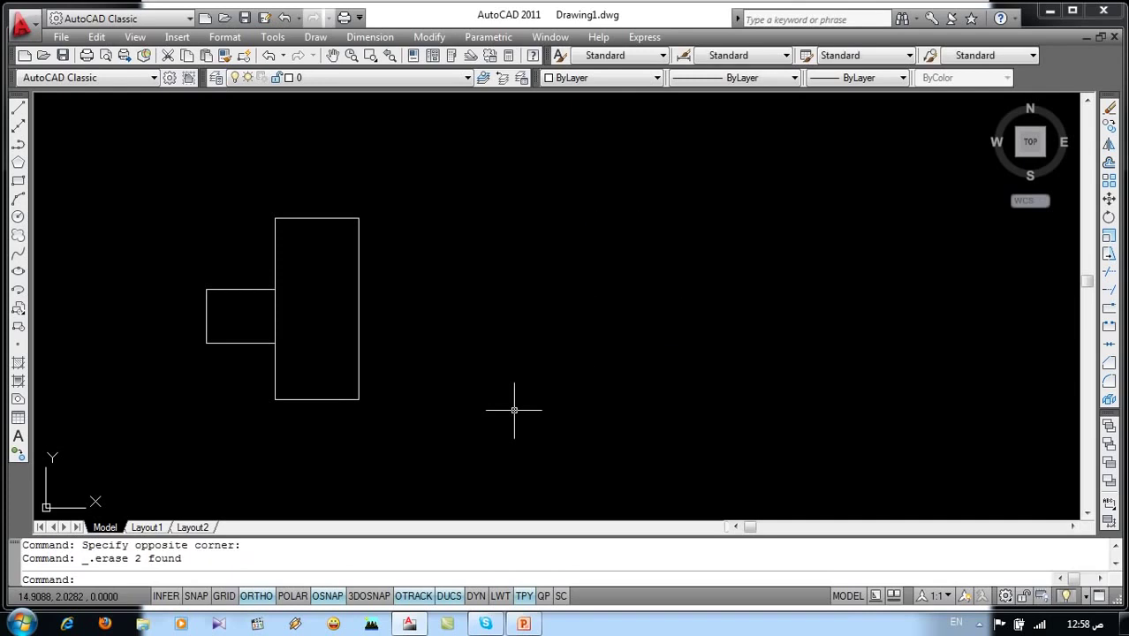
pyautogui.write('l')
pyautogui.press('Return')
# - Draw a vertical line and mirror both rectangles across it, keeping the originals
pyautogui.click(452, 186)
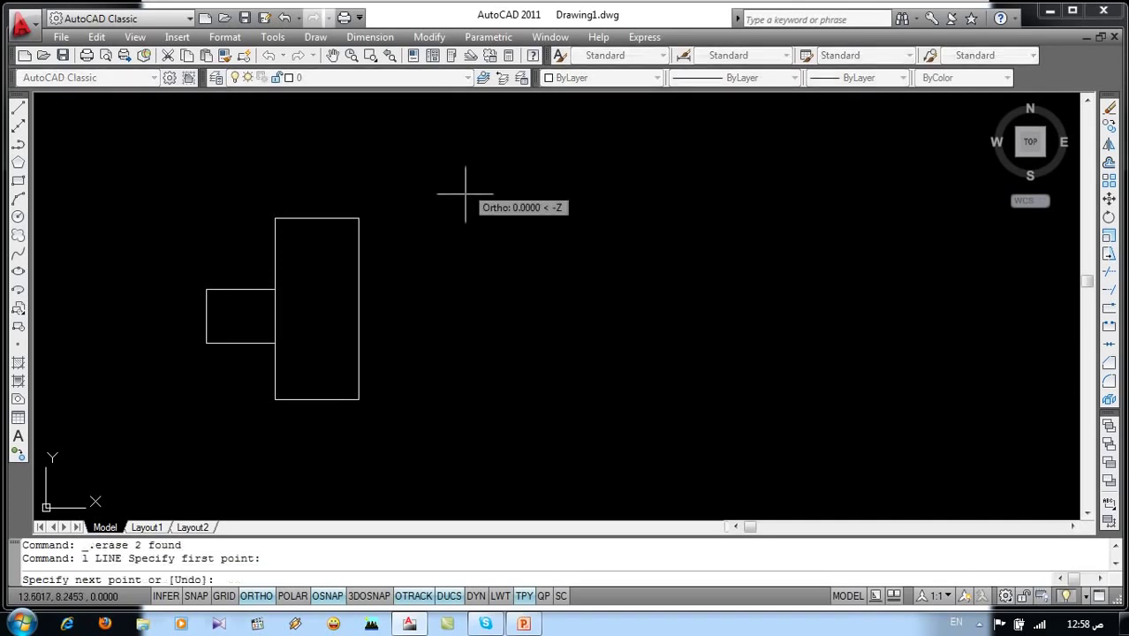
pyautogui.click(450, 445)
pyautogui.press('Return')
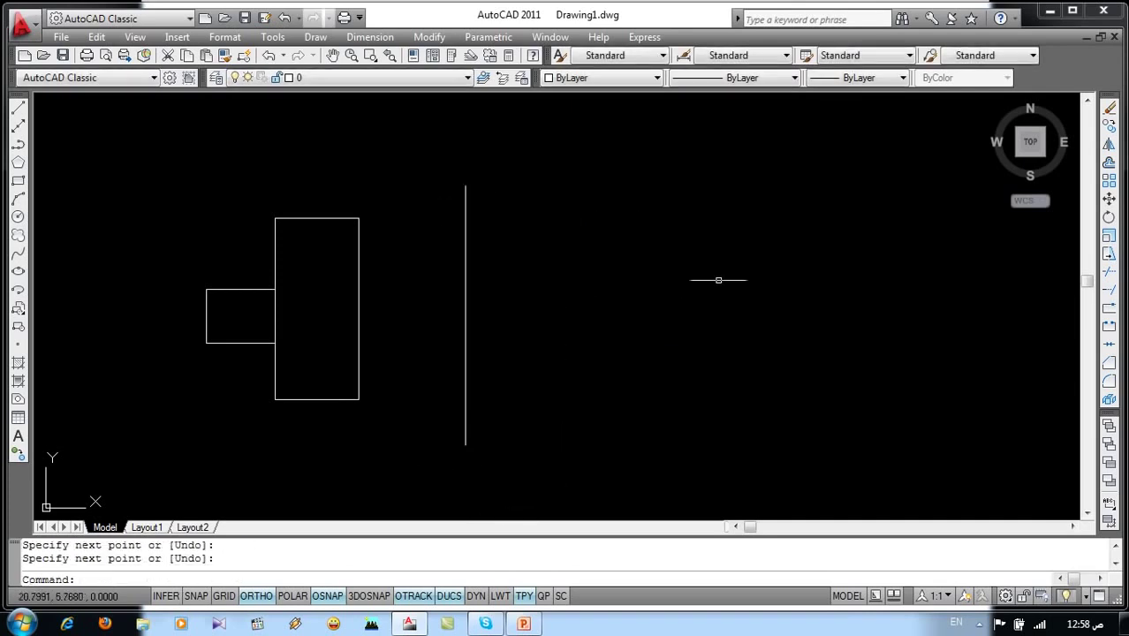
pyautogui.click(1108, 144)
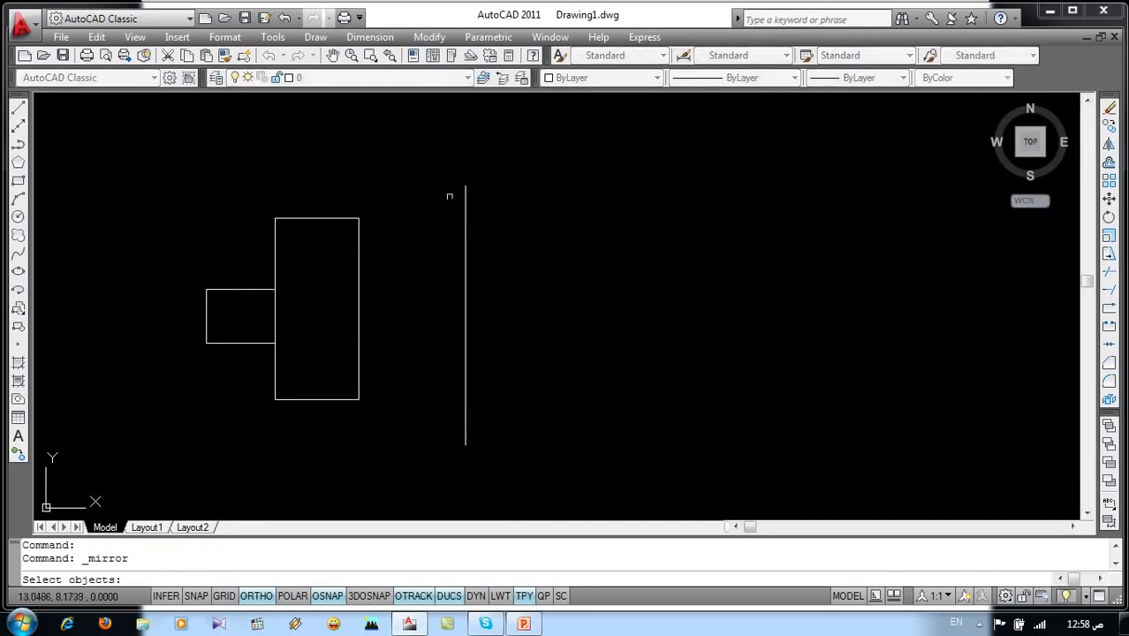
pyautogui.click(392, 187)
pyautogui.click(158, 464)
pyautogui.press('Return')
pyautogui.click(461, 183)
pyautogui.click(465, 445)
pyautogui.press('Return')
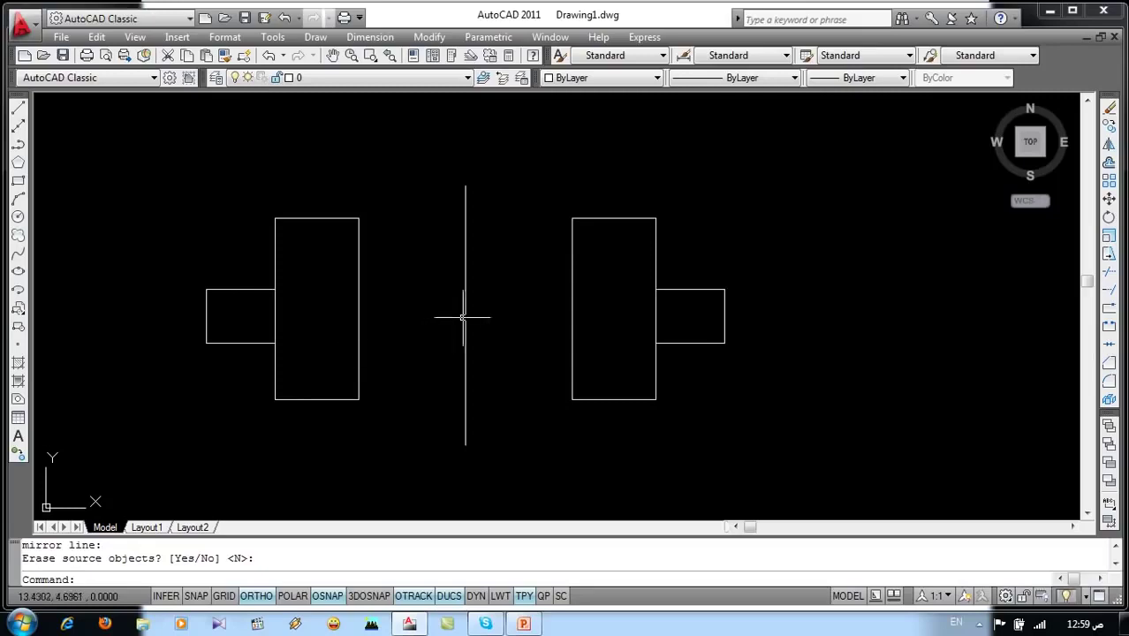
# - Delete the mirror line and the mirrored right-hand rectangles
pyautogui.click(758, 206)
pyautogui.click(419, 459)
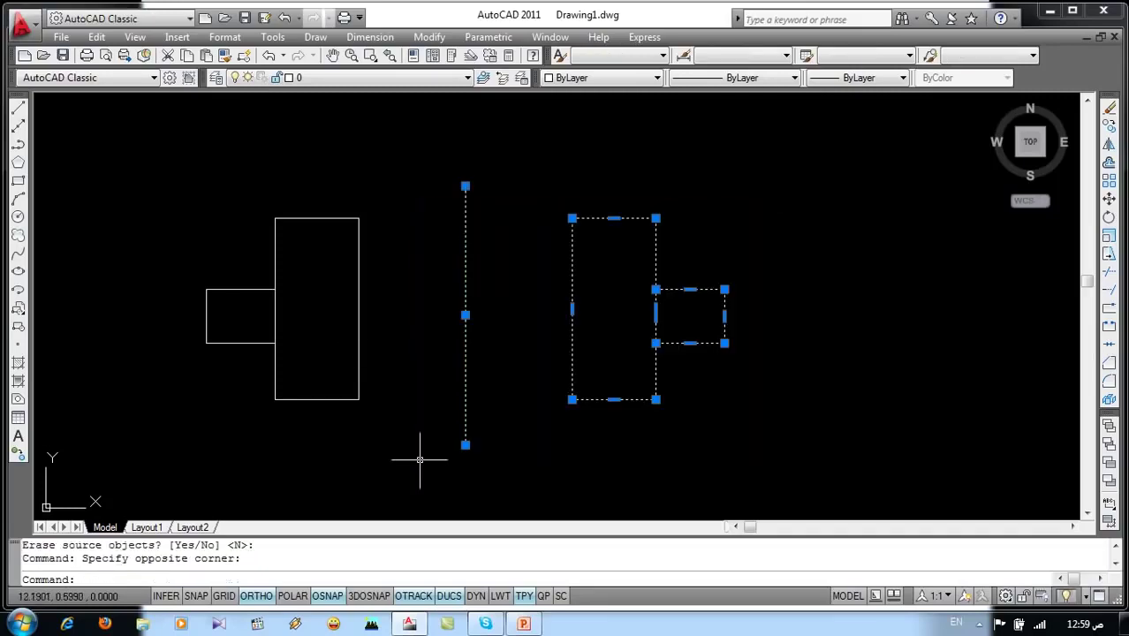
pyautogui.press('Delete')
pyautogui.write('mi')
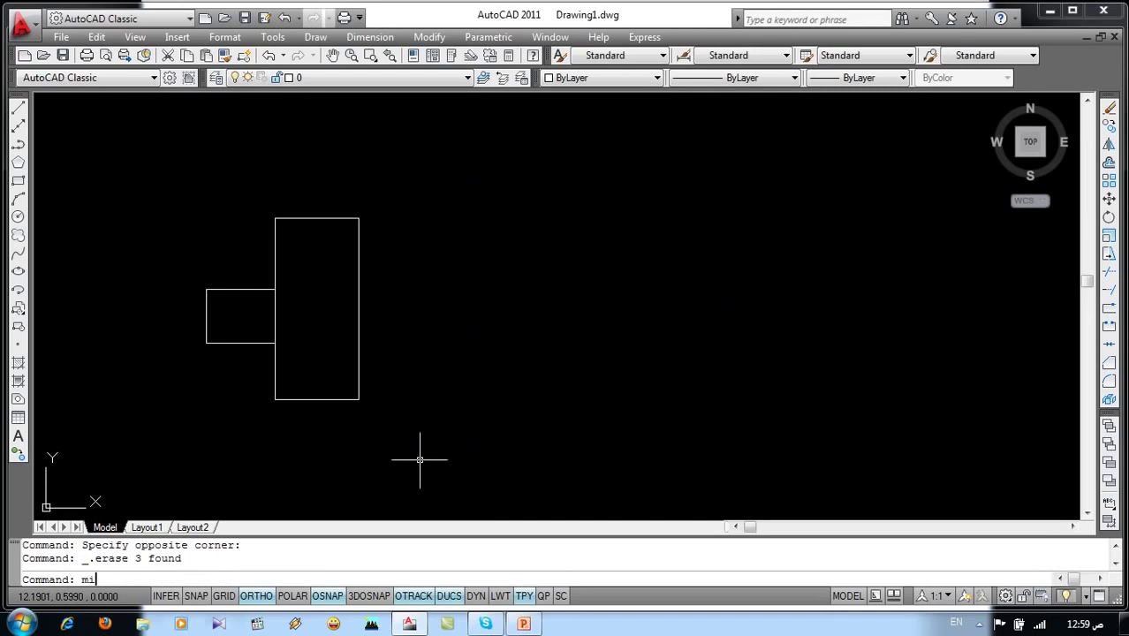
# - Mirror both rectangles across the tall rectangle's right edge, keeping the originals
pyautogui.press('Return')
pyautogui.click(395, 201)
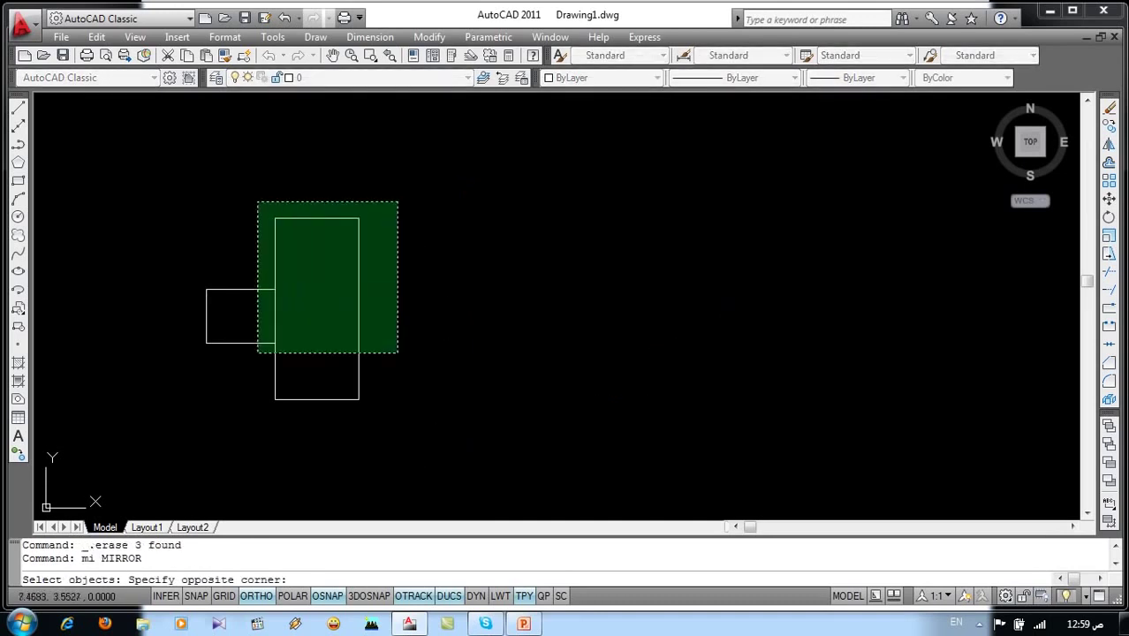
pyautogui.click(186, 436)
pyautogui.press('Return')
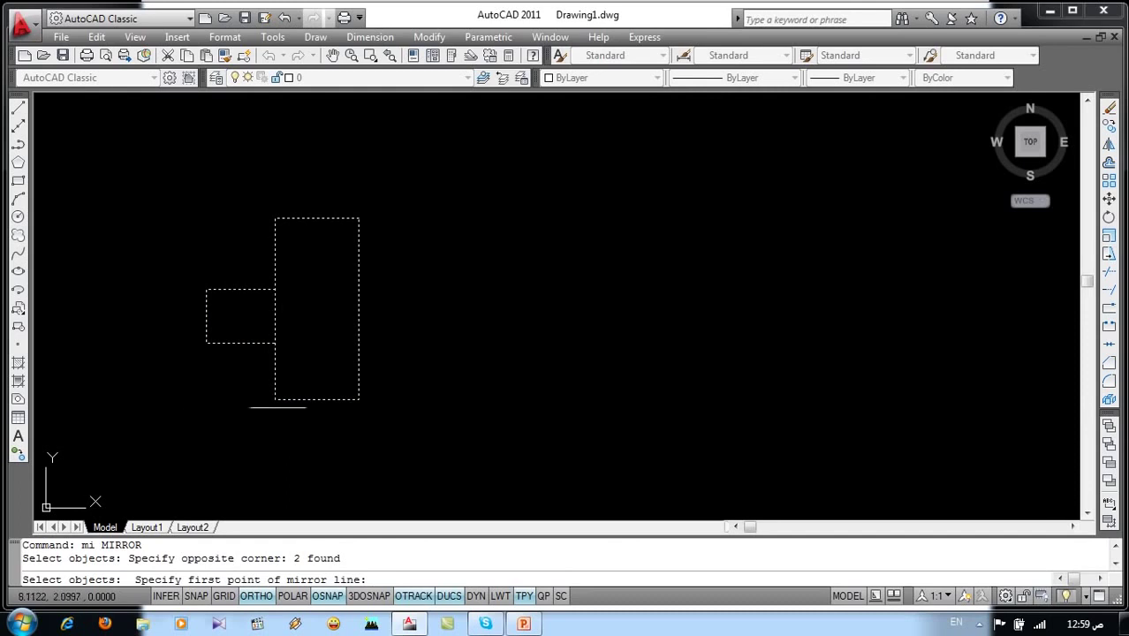
pyautogui.click(359, 399)
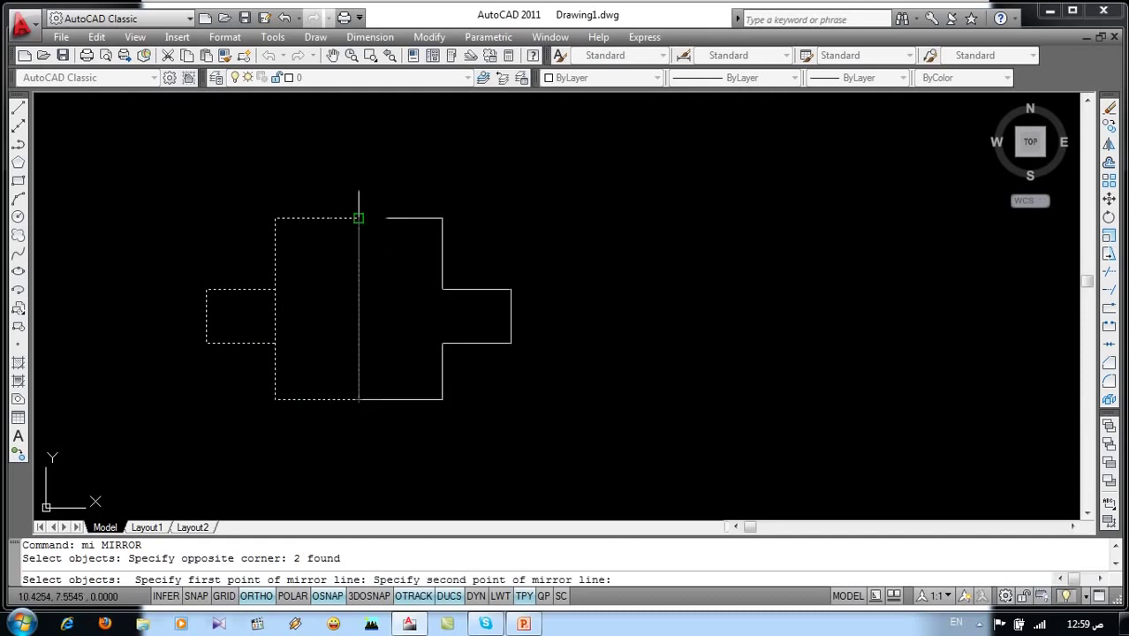
pyautogui.click(358, 219)
pyautogui.press('Return')
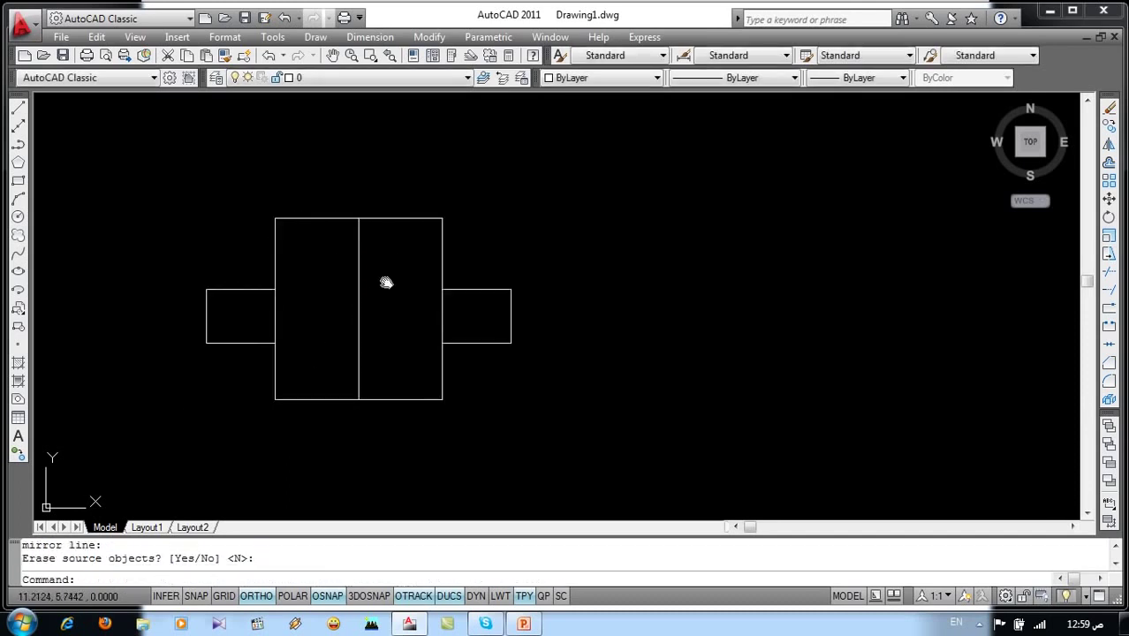
# - Erase every object in the drawing and switch to the presentation slideshow
pyautogui.moveTo(385, 280); pyautogui.dragTo(506, 242, button='middle')
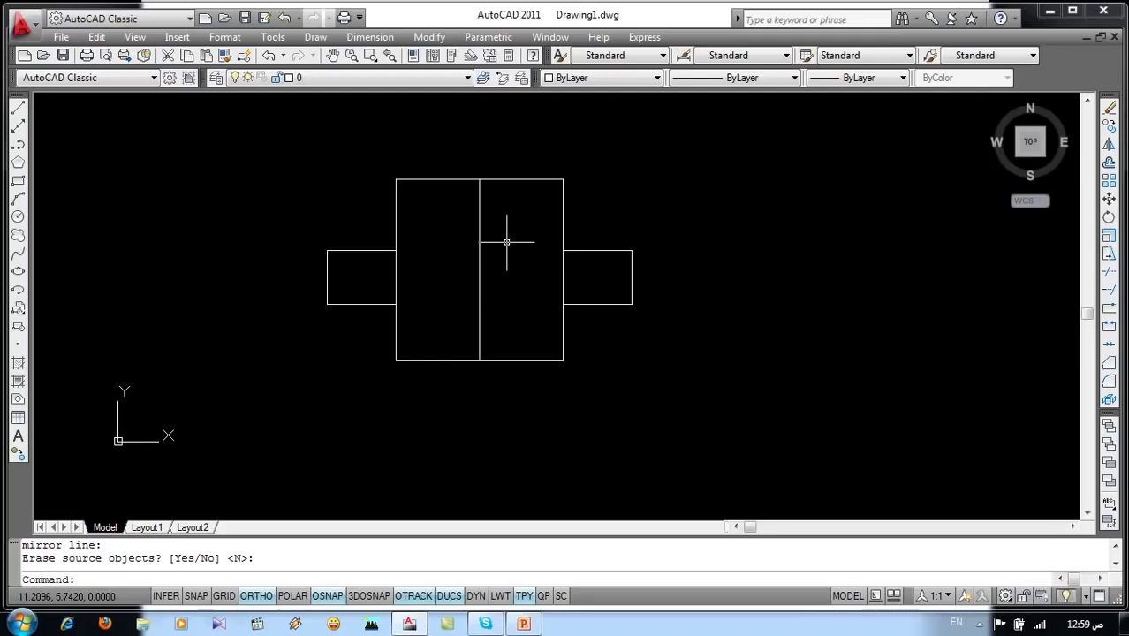
pyautogui.click(691, 151)
pyautogui.click(298, 428)
pyautogui.press('Delete')
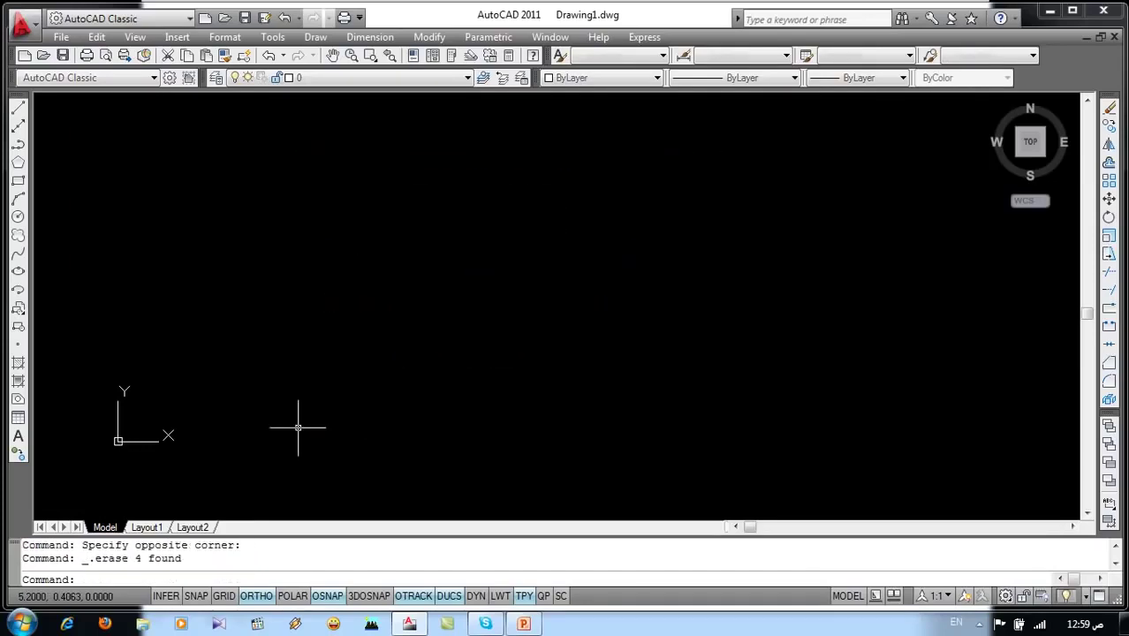
pyautogui.click(523, 624)
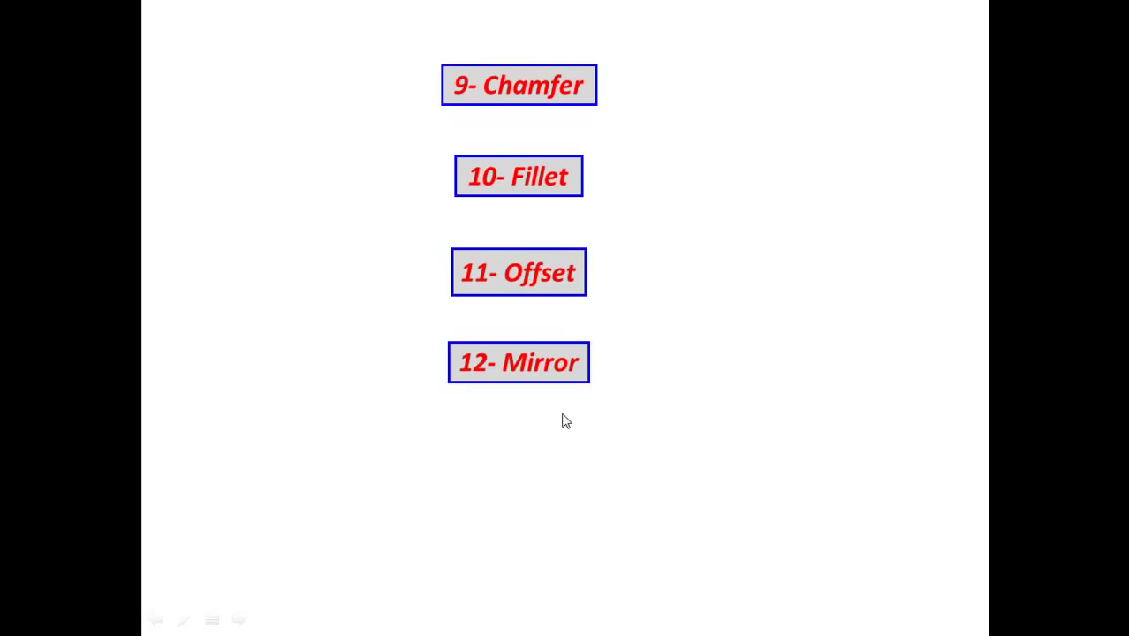
# - Advance to the balcony and window drawings slide and switch the pointer to the pen
pyautogui.click(561, 419)
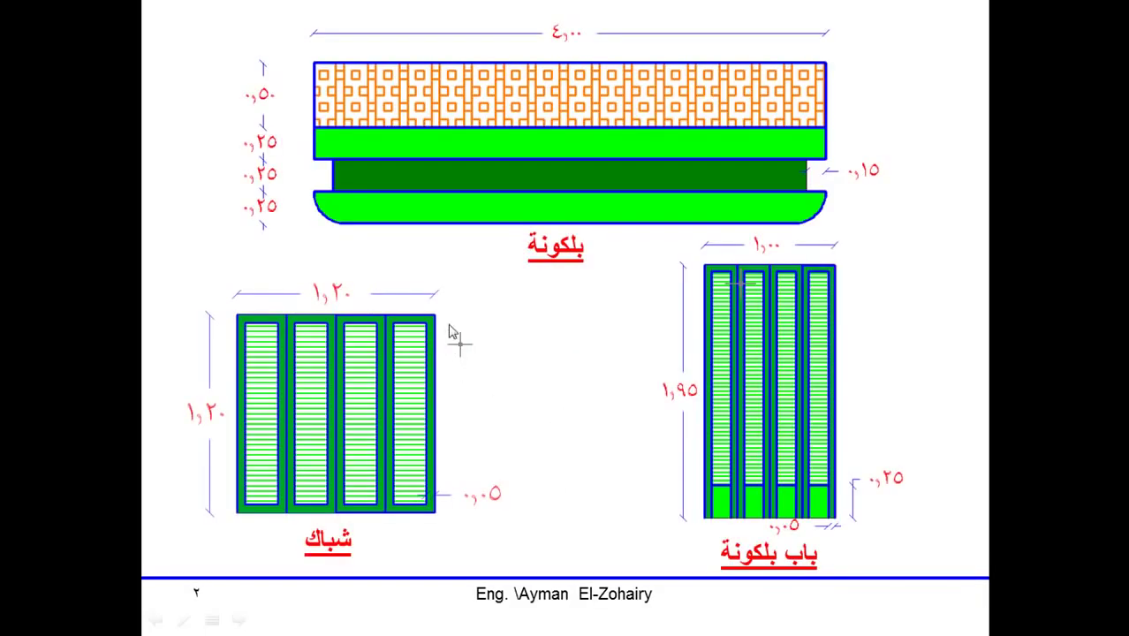
pyautogui.rightClick(514, 348)
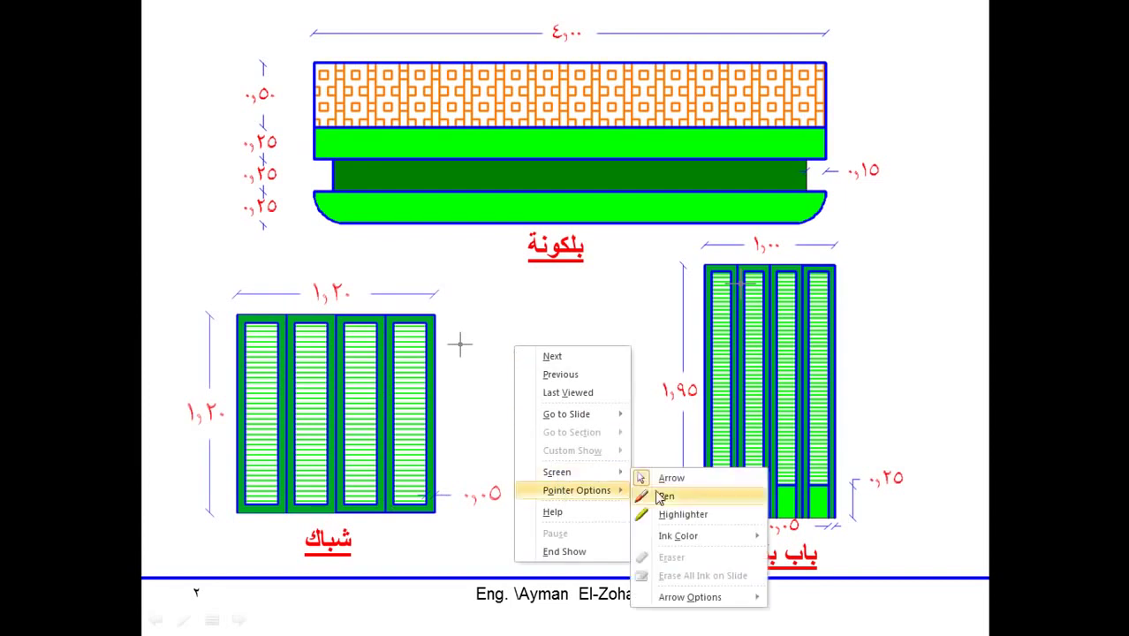
pyautogui.click(662, 493)
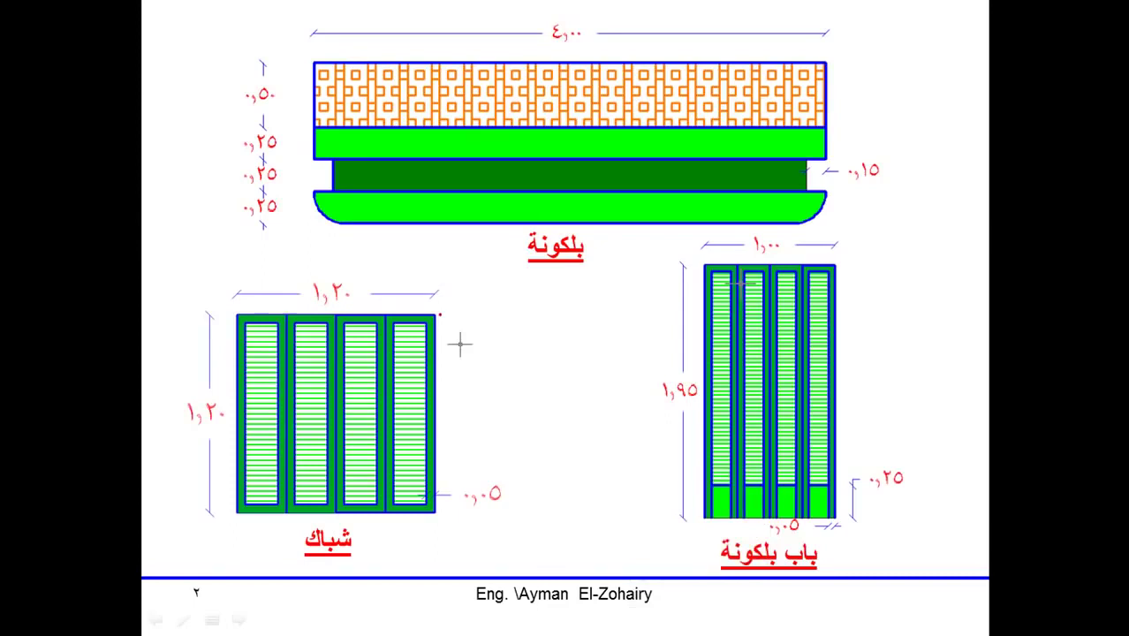
# - Circle the window's right panels and underline its 0.05 dimension in red ink
pyautogui.moveTo(432, 301); pyautogui.dragTo(369, 488)
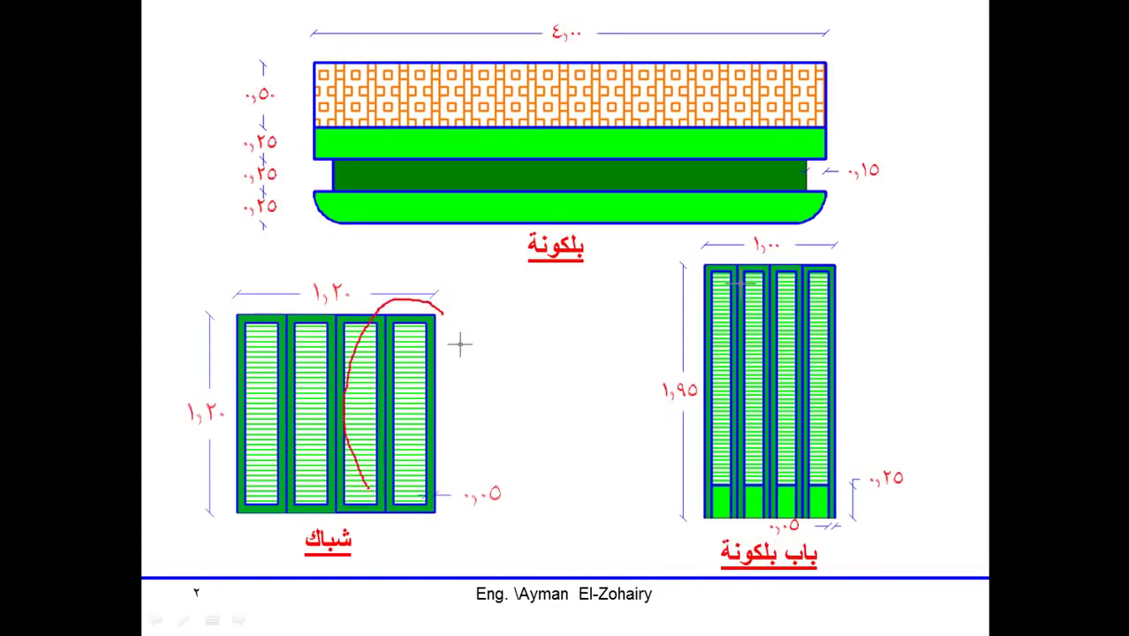
pyautogui.moveTo(419, 528)
pyautogui.mouseDown()
pyautogui.moveTo(468, 446)
pyautogui.moveTo(452, 332)
pyautogui.mouseUp()
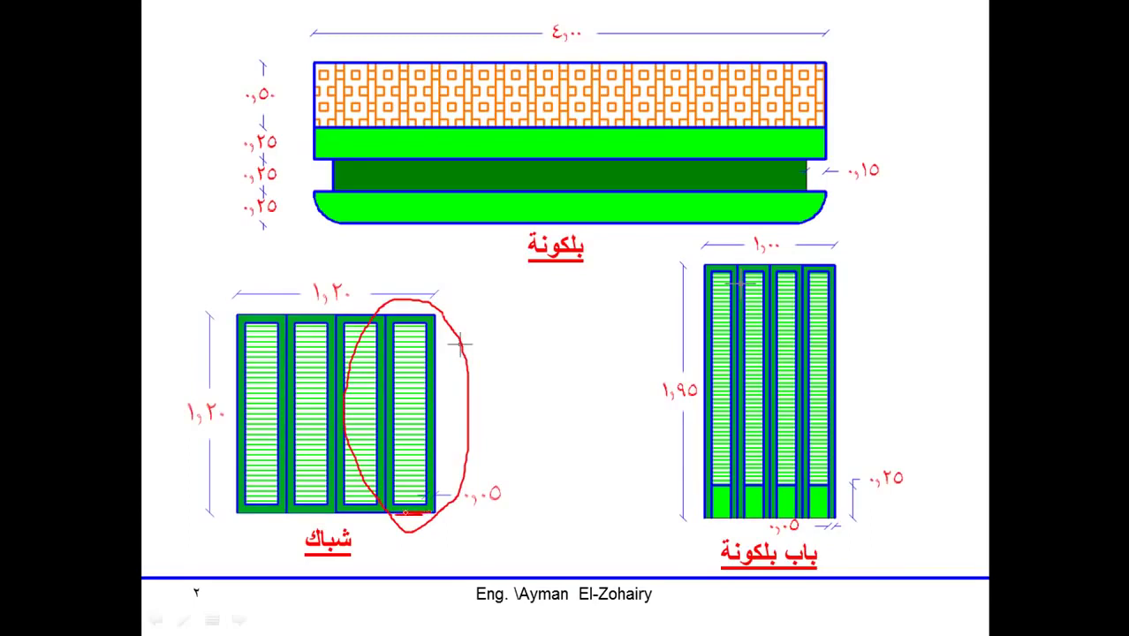
pyautogui.moveTo(436, 466); pyautogui.dragTo(435, 316)
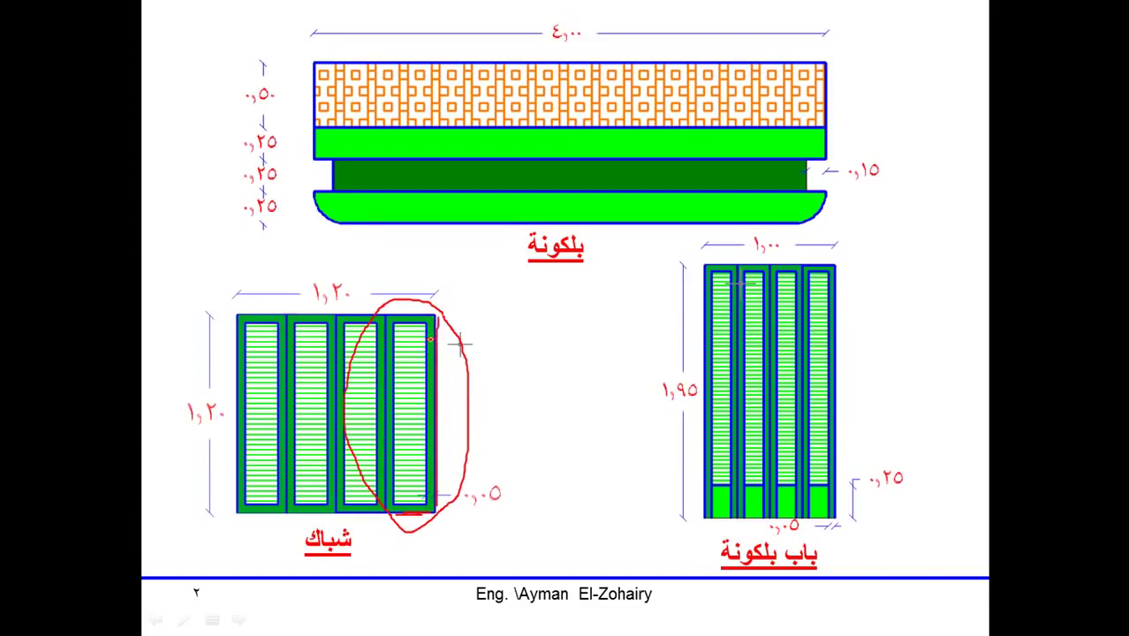
pyautogui.moveTo(463, 511); pyautogui.dragTo(503, 506)
pyautogui.hotkey('alt', 'Tab')
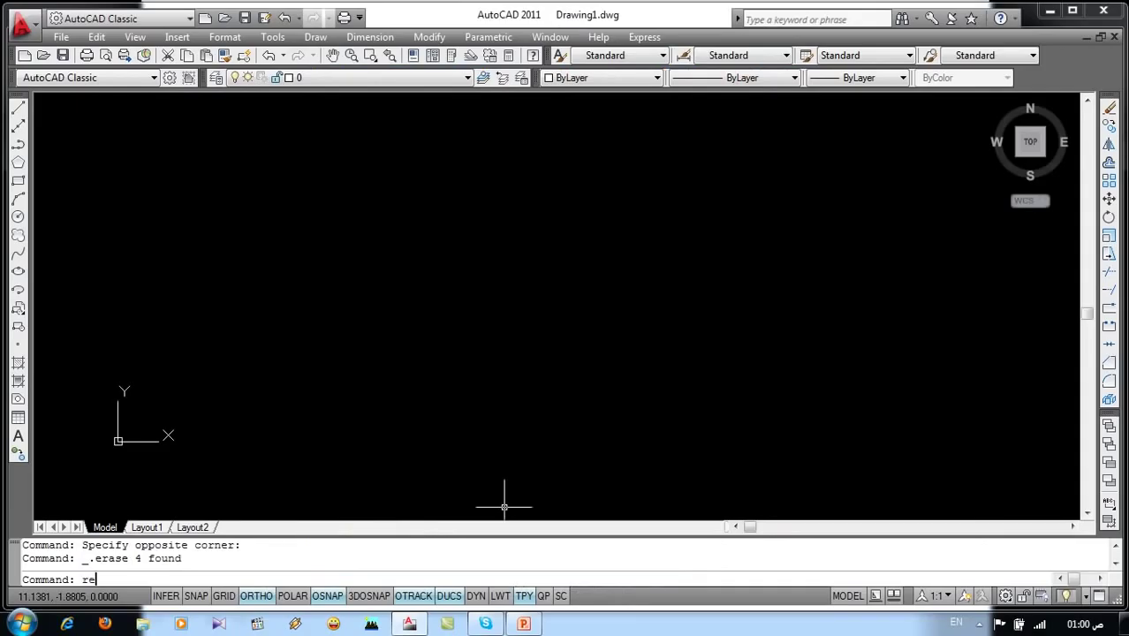
# - Draw a 0.3 by 1.2 rectangle using a relative corner entry
pyautogui.press('Return')
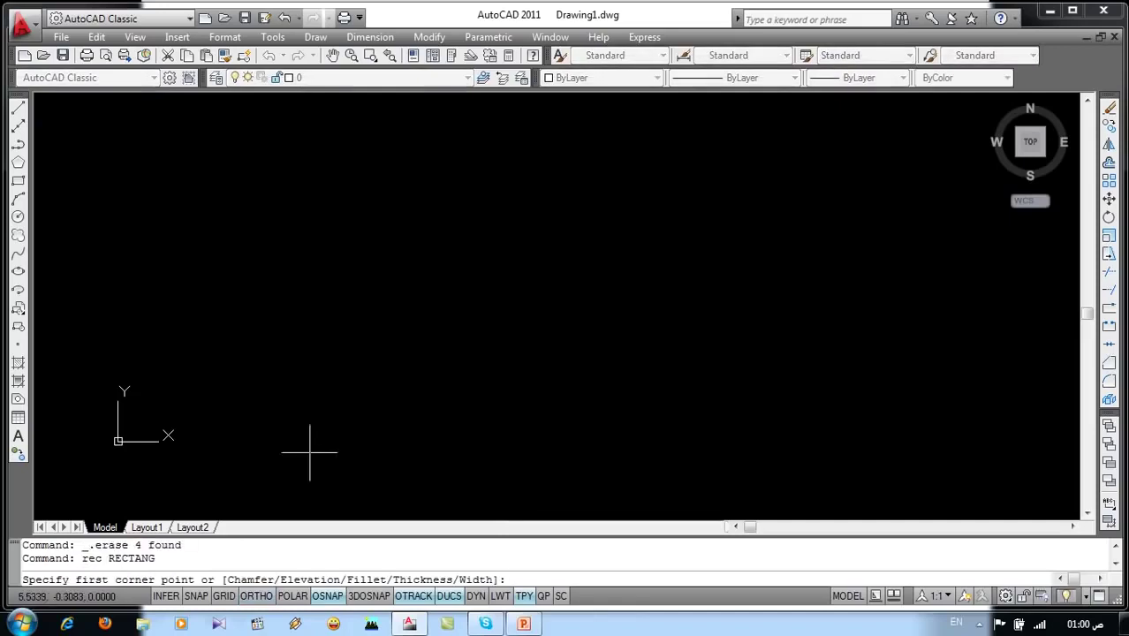
pyautogui.click(309, 451)
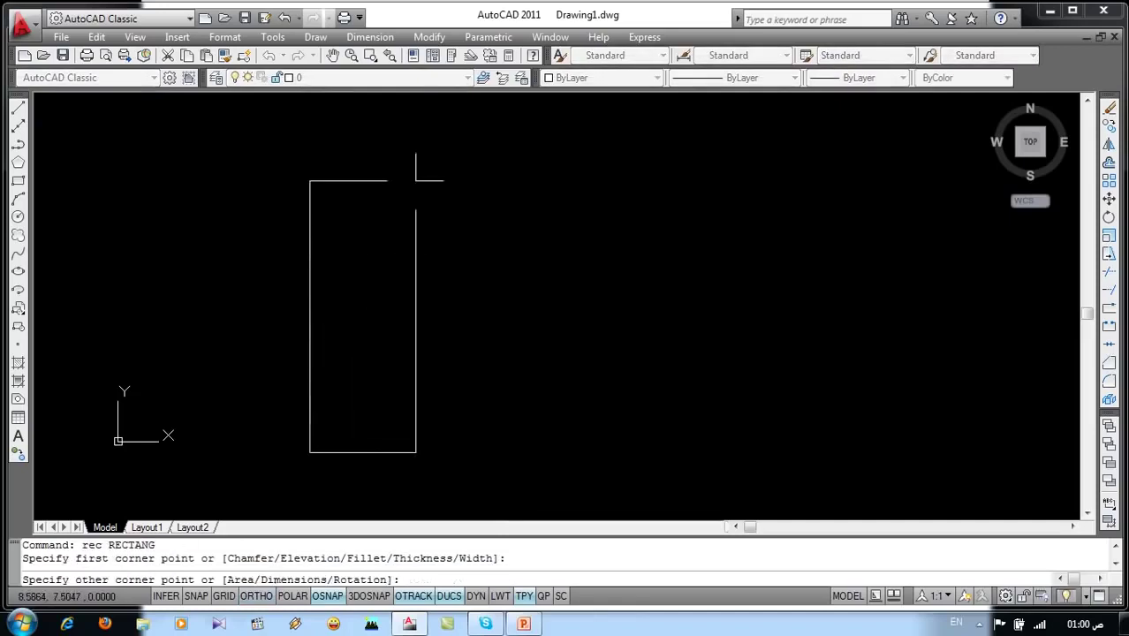
pyautogui.write('@')
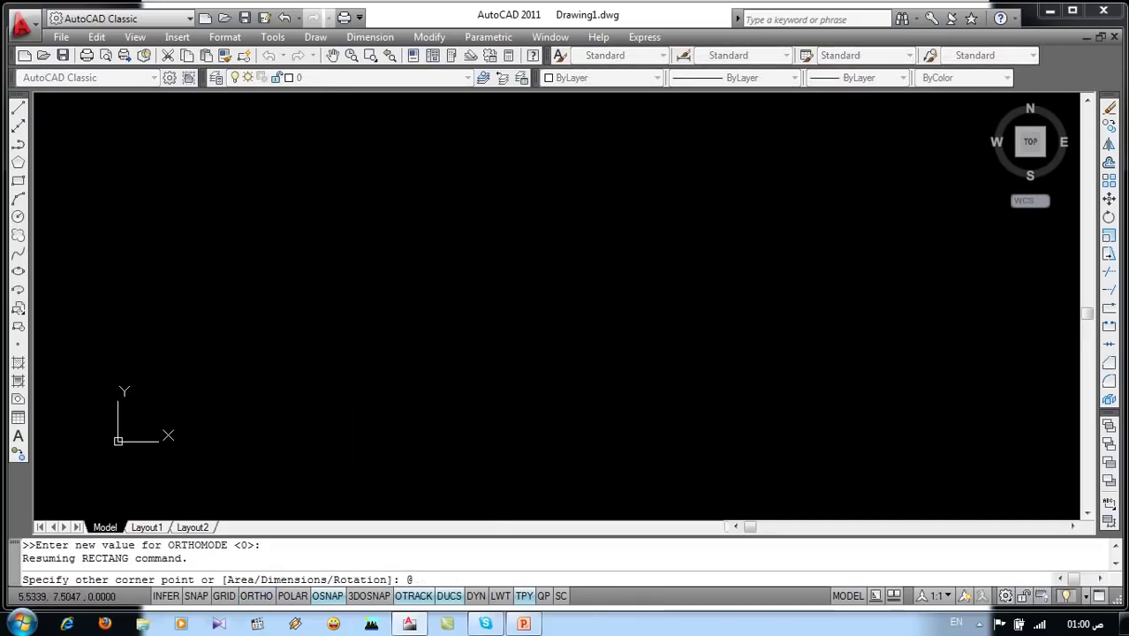
pyautogui.write('.')
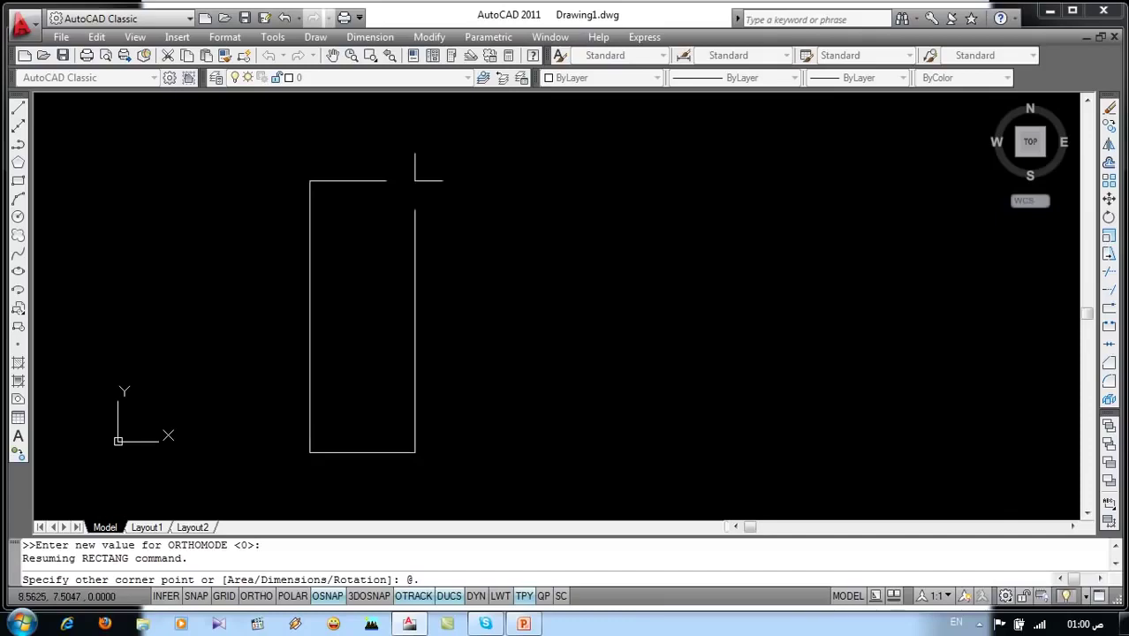
pyautogui.write('3,1.2')
pyautogui.press('Return')
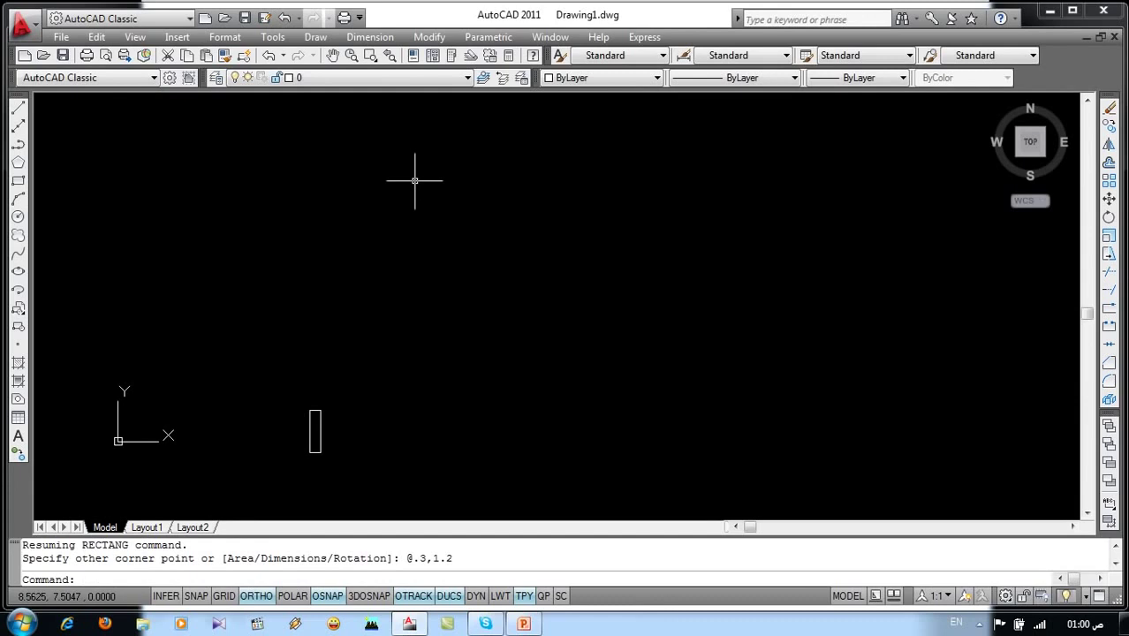
pyautogui.scroll(2, 295, 462)
pyautogui.scroll(5, 300, 462)
pyautogui.moveTo(378, 359); pyautogui.dragTo(426, 420, button='middle')
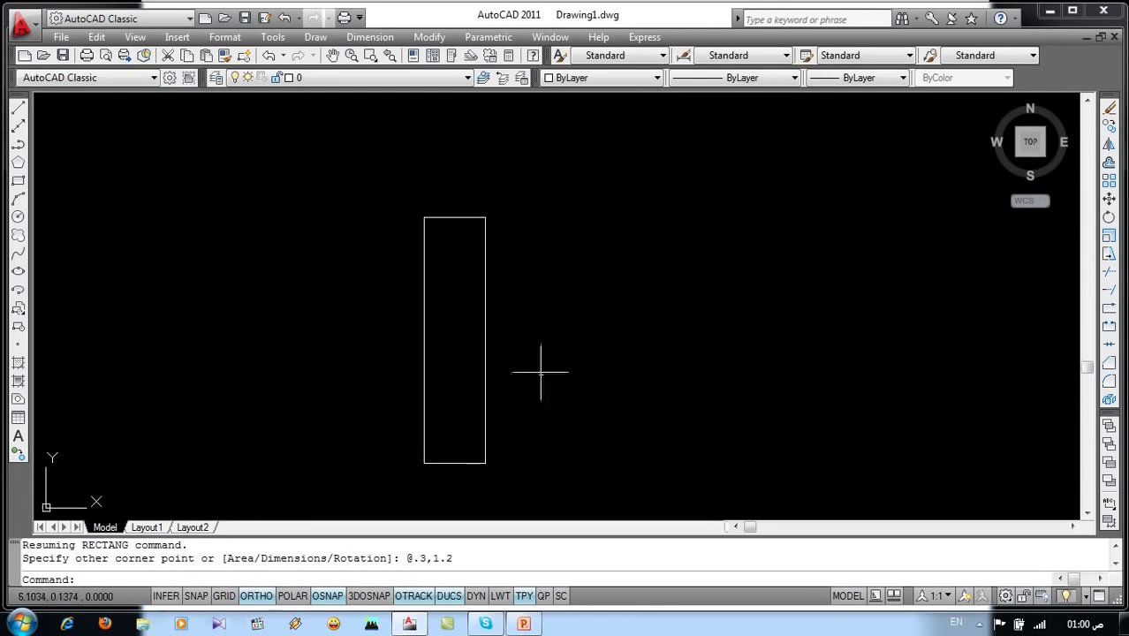
pyautogui.moveTo(569, 412); pyautogui.dragTo(572, 378, button='middle')
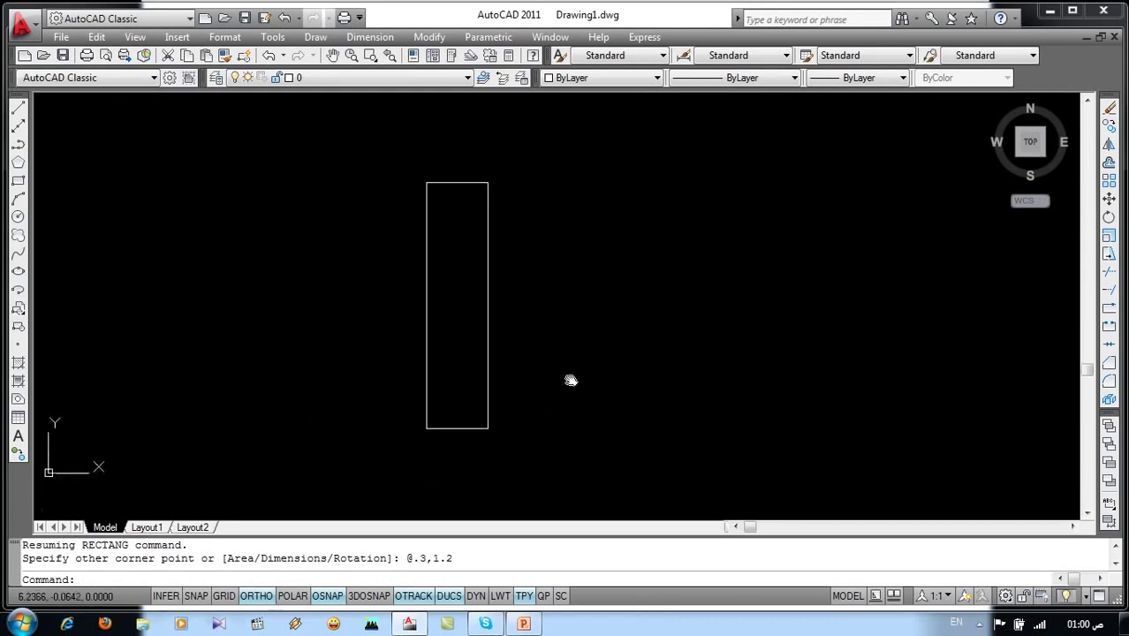
# - Offset the rectangle 0.05 inward to create the inner rectangle
pyautogui.click(1108, 162)
pyautogui.write('.05')
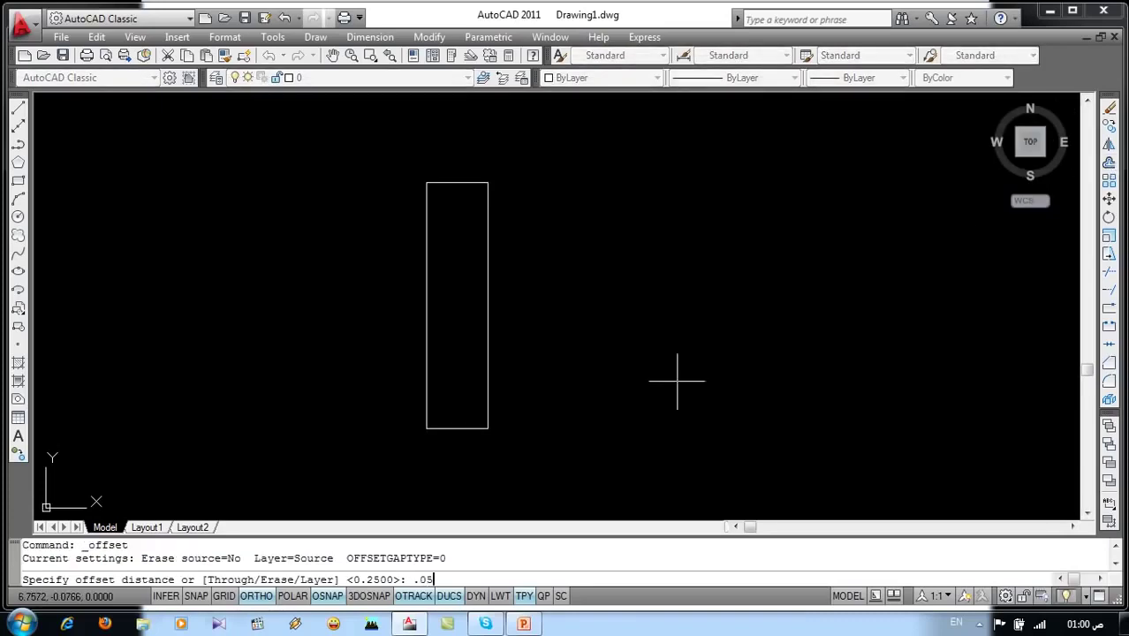
pyautogui.press('Return')
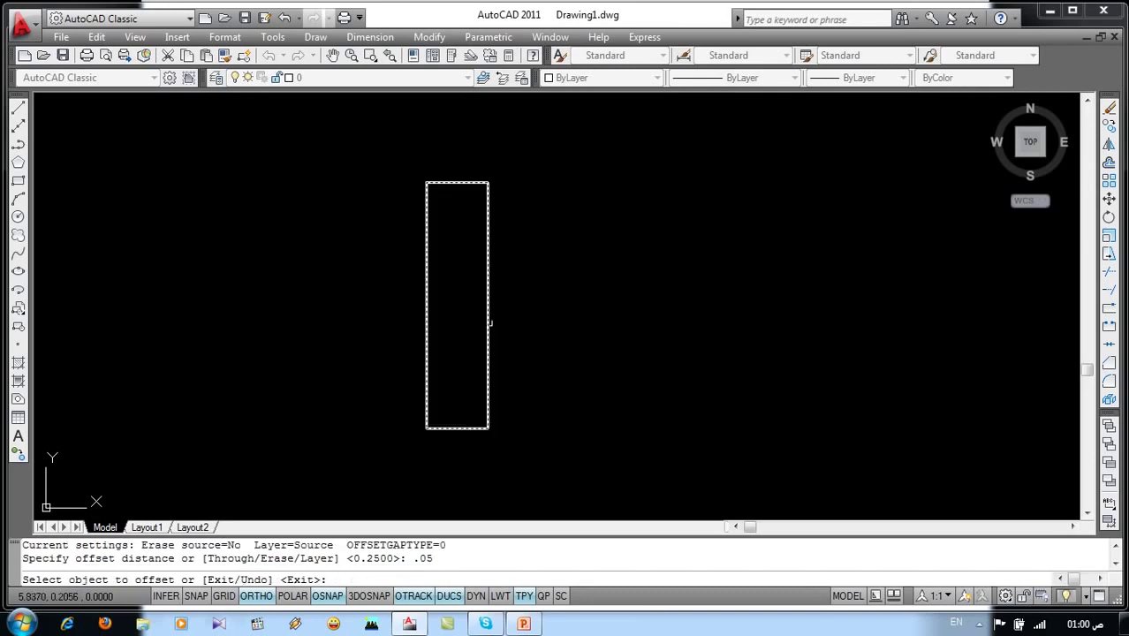
pyautogui.click(490, 323)
pyautogui.click(472, 323)
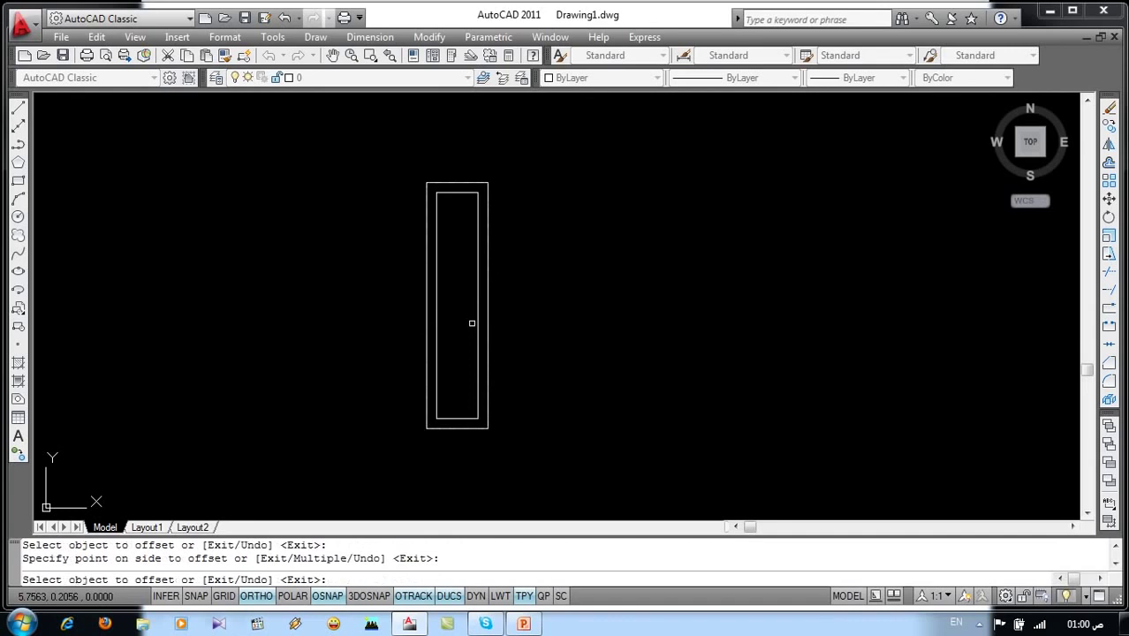
pyautogui.press('Escape')
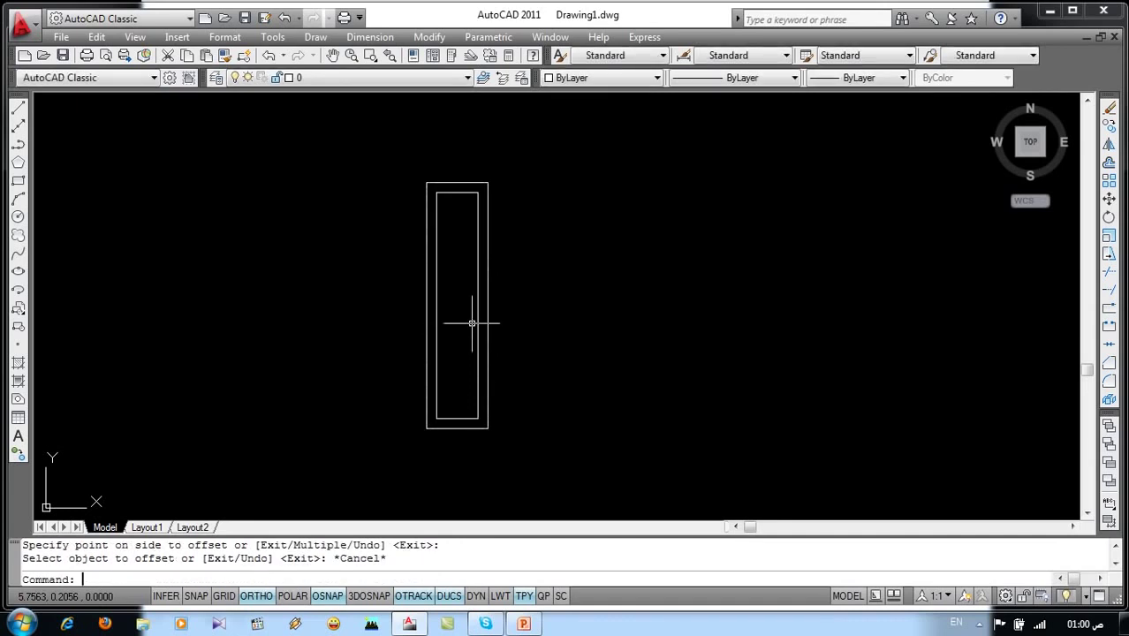
pyautogui.write('h')
# - Set the hatch colour to 86 dark green in the hatch settings
pyautogui.press('Return')
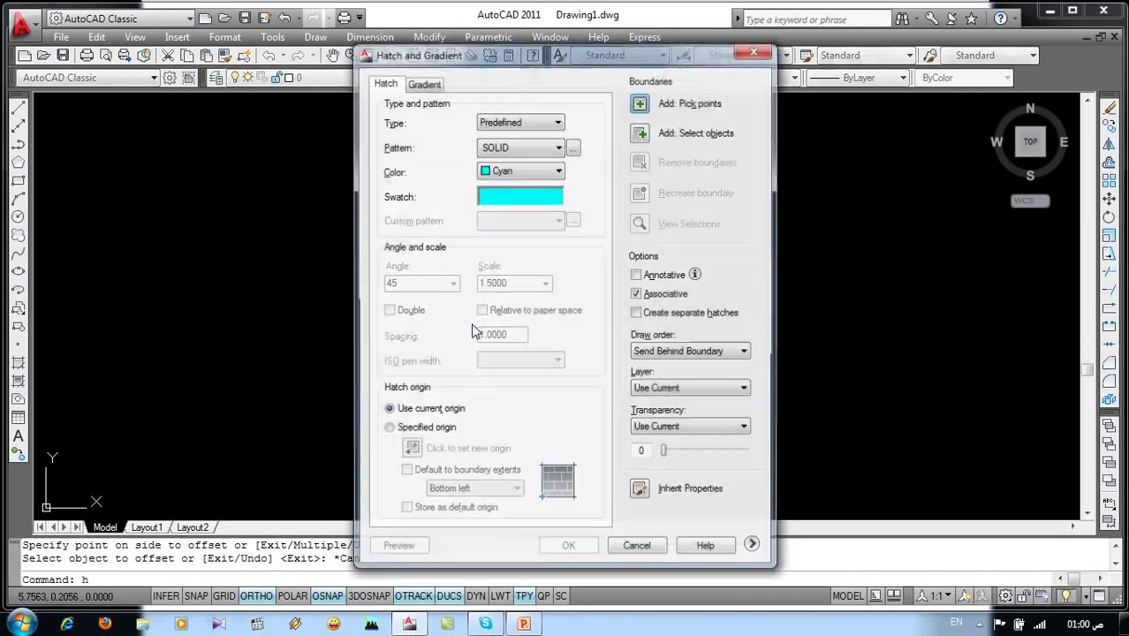
pyautogui.click(509, 171)
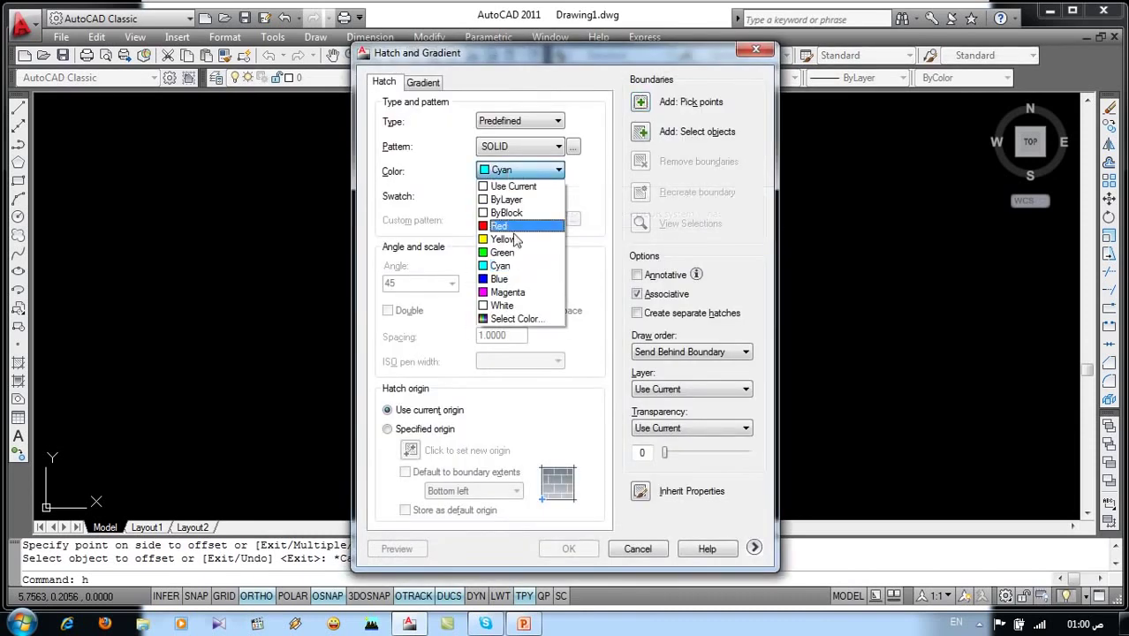
pyautogui.click(512, 318)
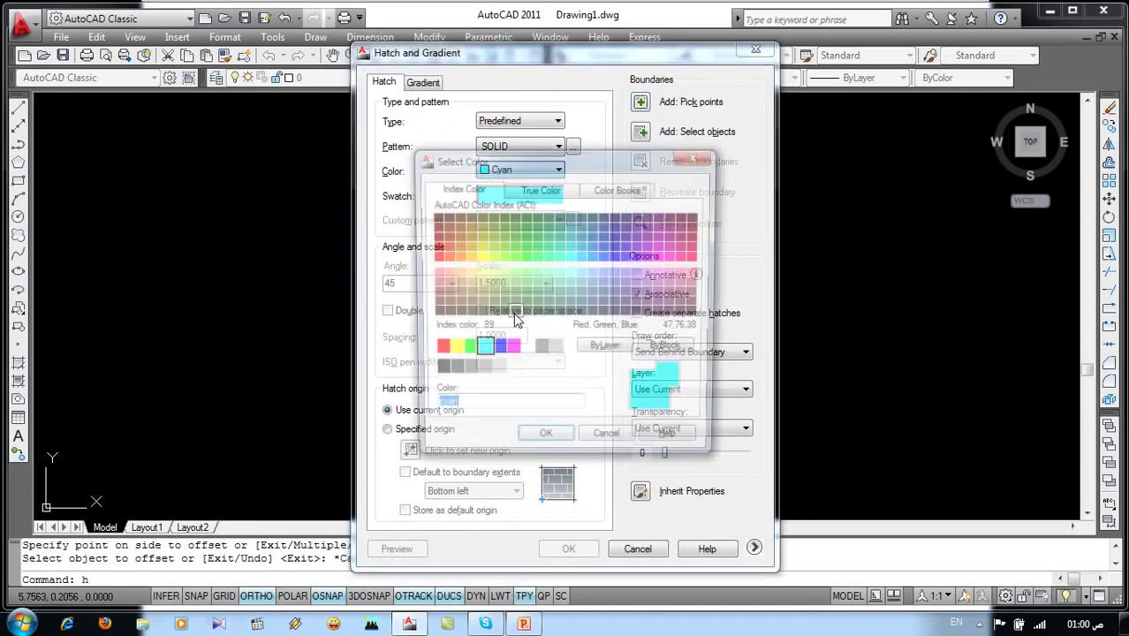
pyautogui.click(513, 227)
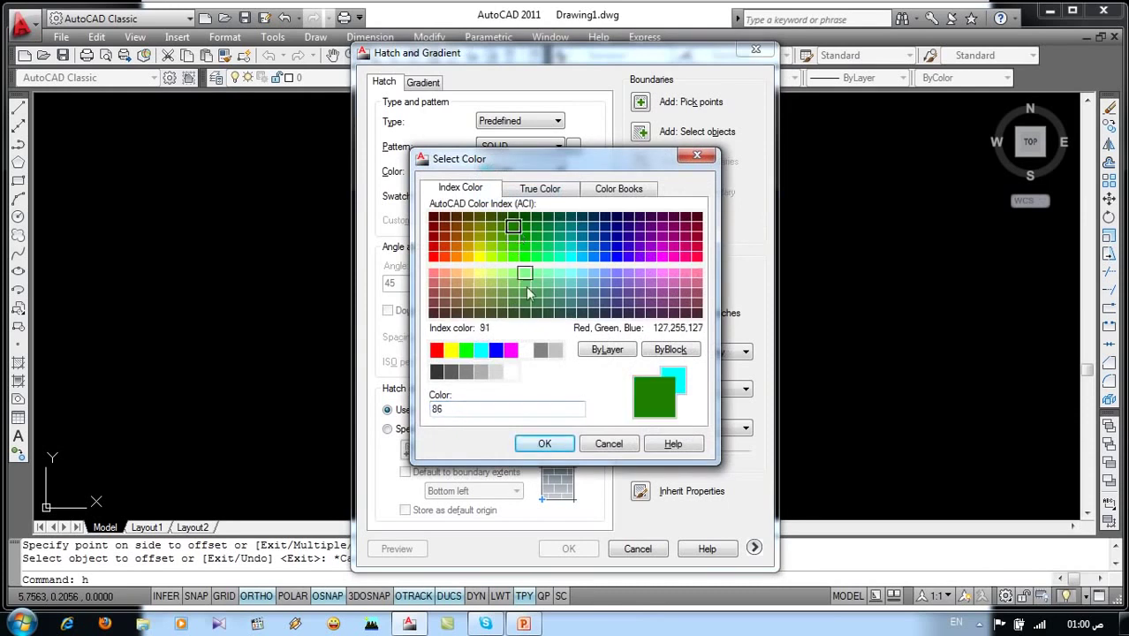
pyautogui.click(561, 441)
pyautogui.click(530, 194)
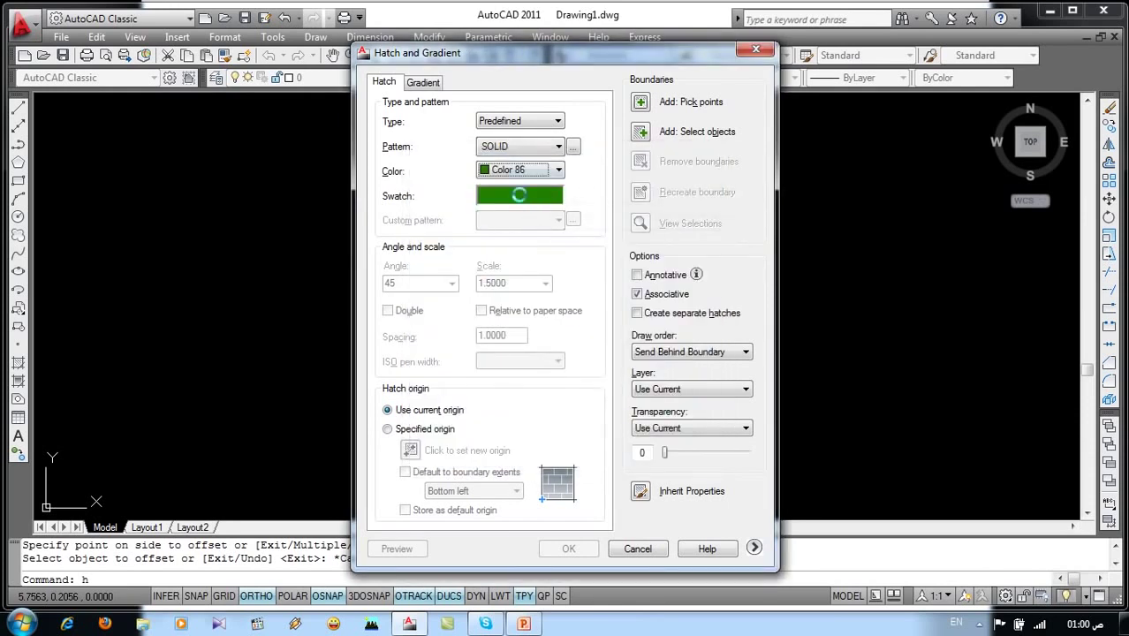
pyautogui.click(535, 470)
# - Pick the band between the two rectangles and apply the solid green hatch
pyautogui.click(641, 103)
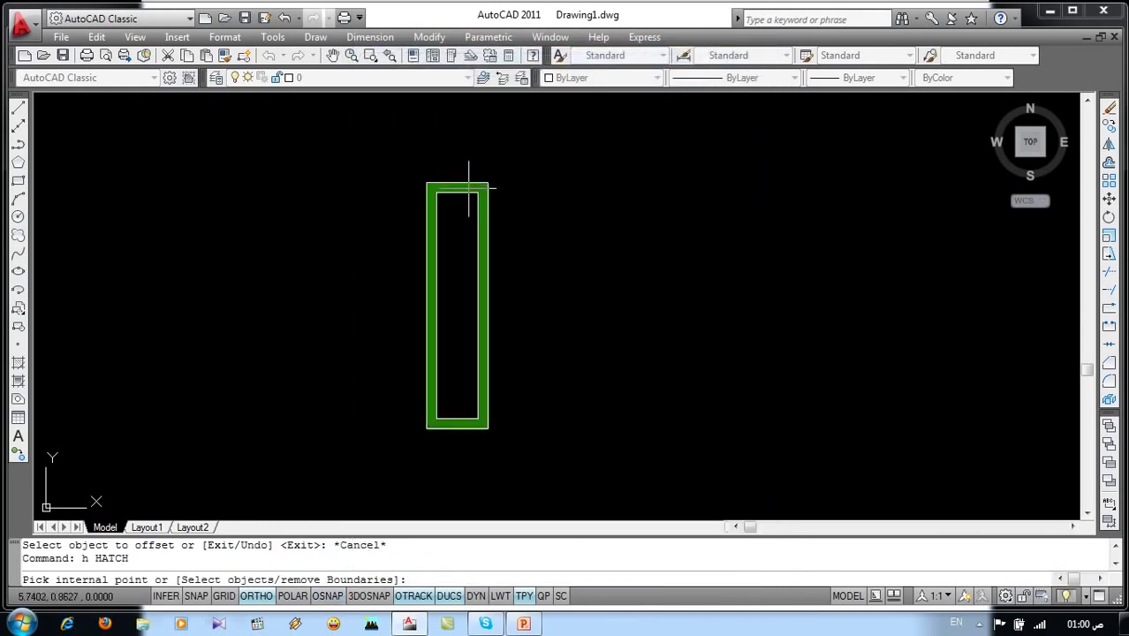
pyautogui.click(468, 188)
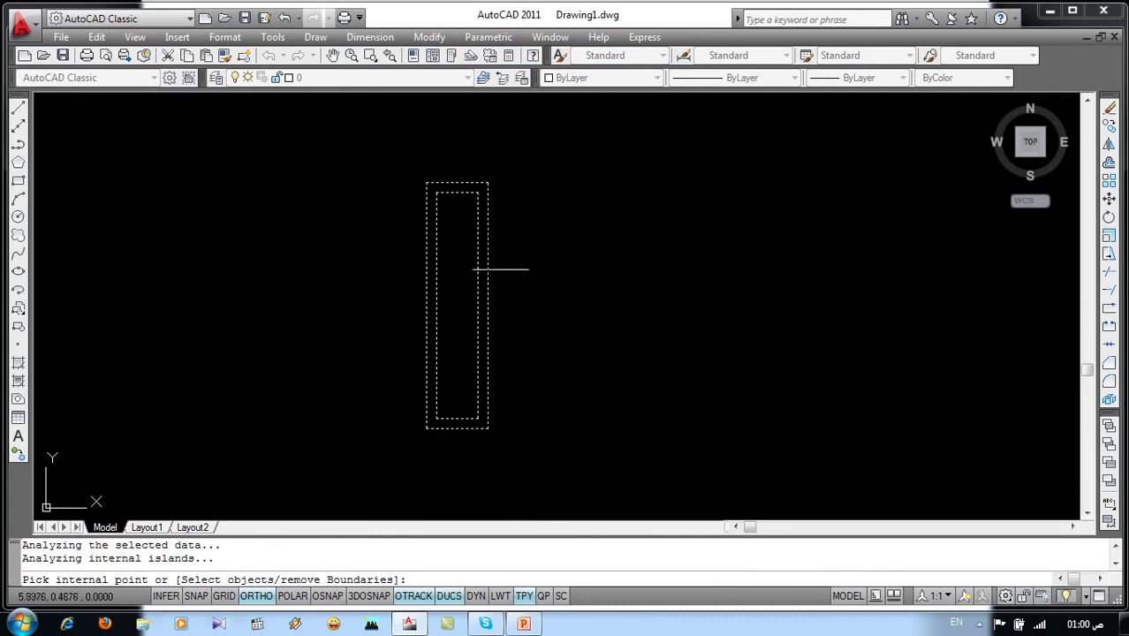
pyautogui.press('Return')
pyautogui.click(569, 549)
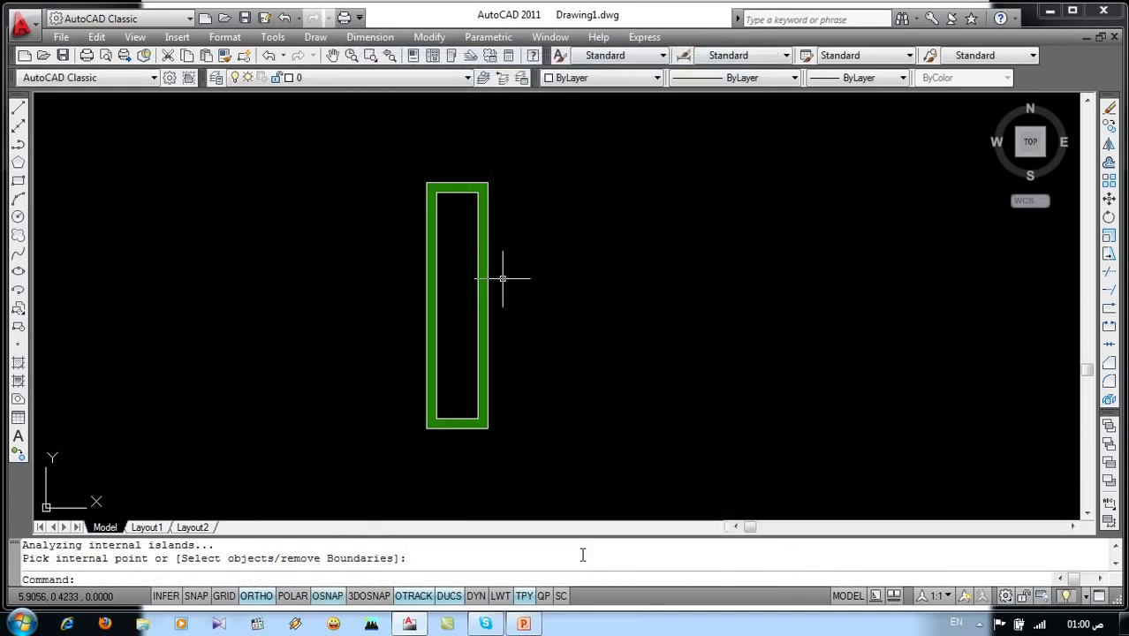
# - Set up a green ANSI31 hatch at angle 0 and scale 0.2500
pyautogui.write('h')
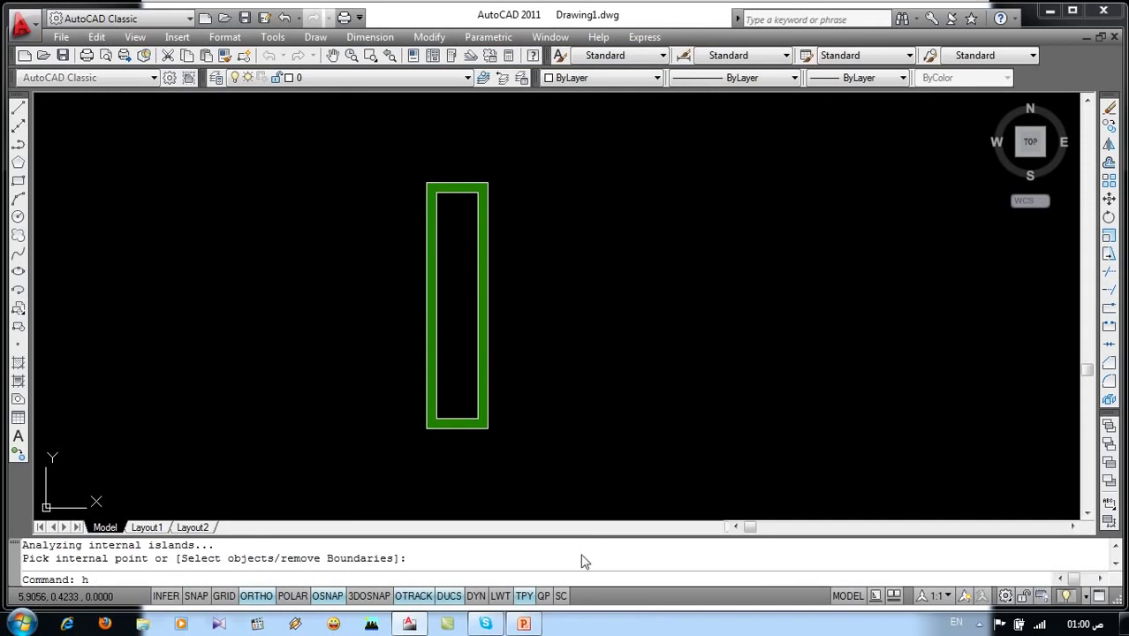
pyautogui.press('Return')
pyautogui.click(536, 175)
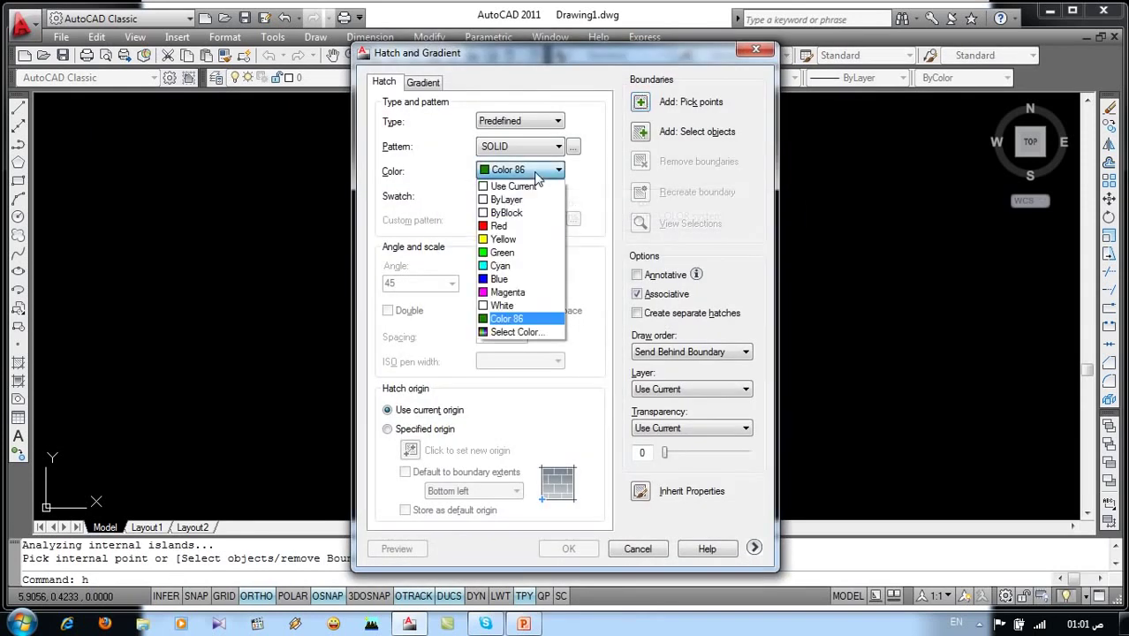
pyautogui.click(519, 254)
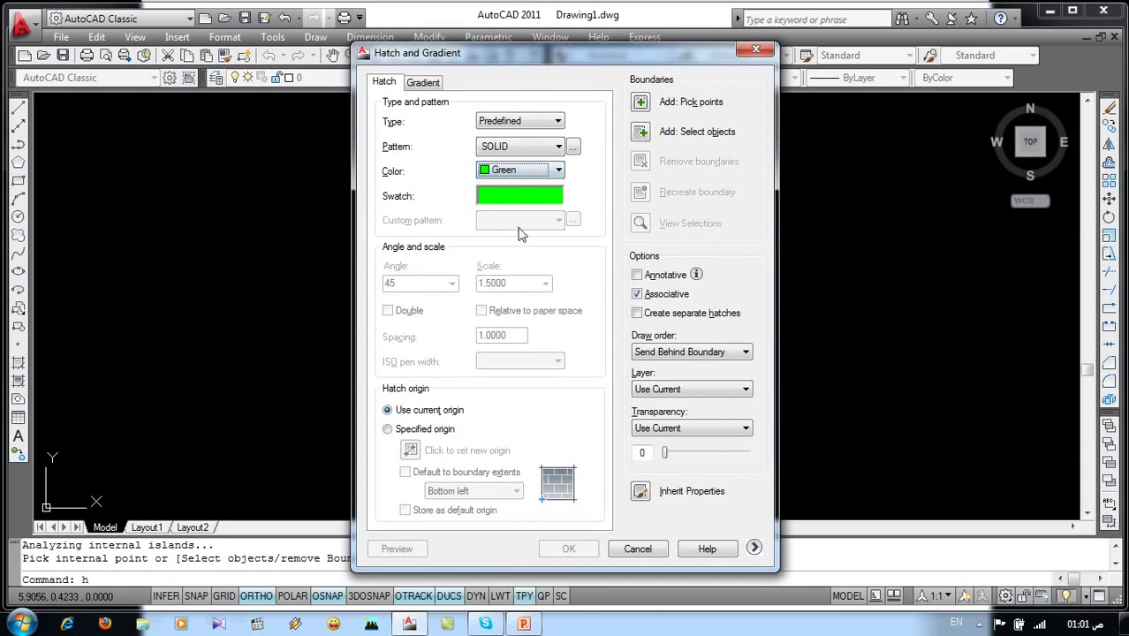
pyautogui.click(521, 196)
pyautogui.click(436, 165)
pyautogui.click(462, 200)
pyautogui.click(536, 470)
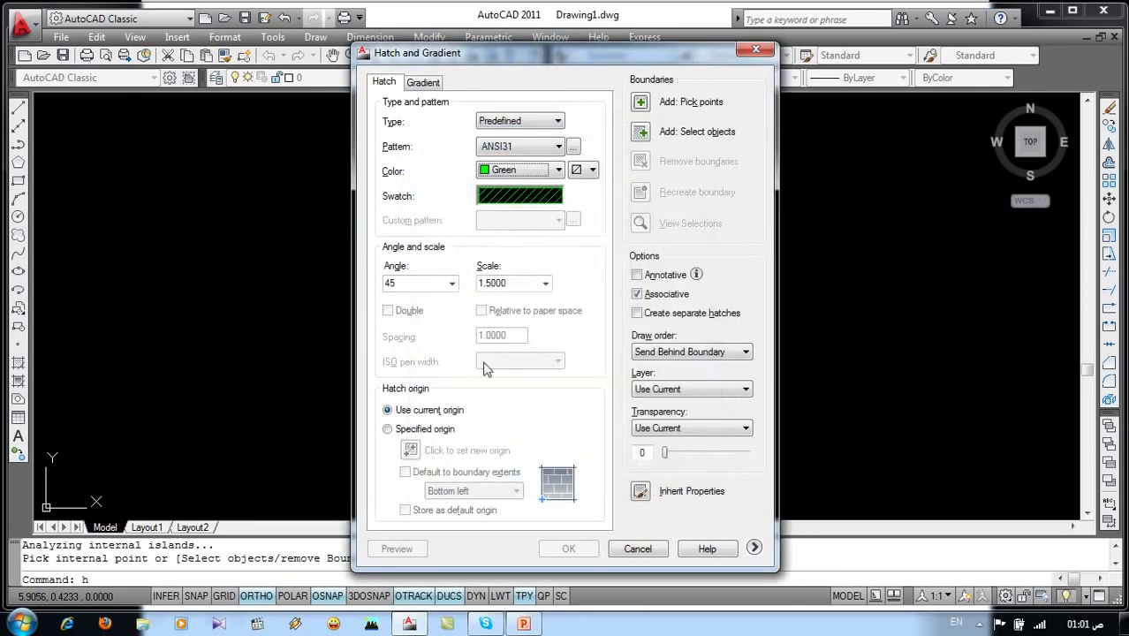
pyautogui.click(451, 282)
pyautogui.click(423, 300)
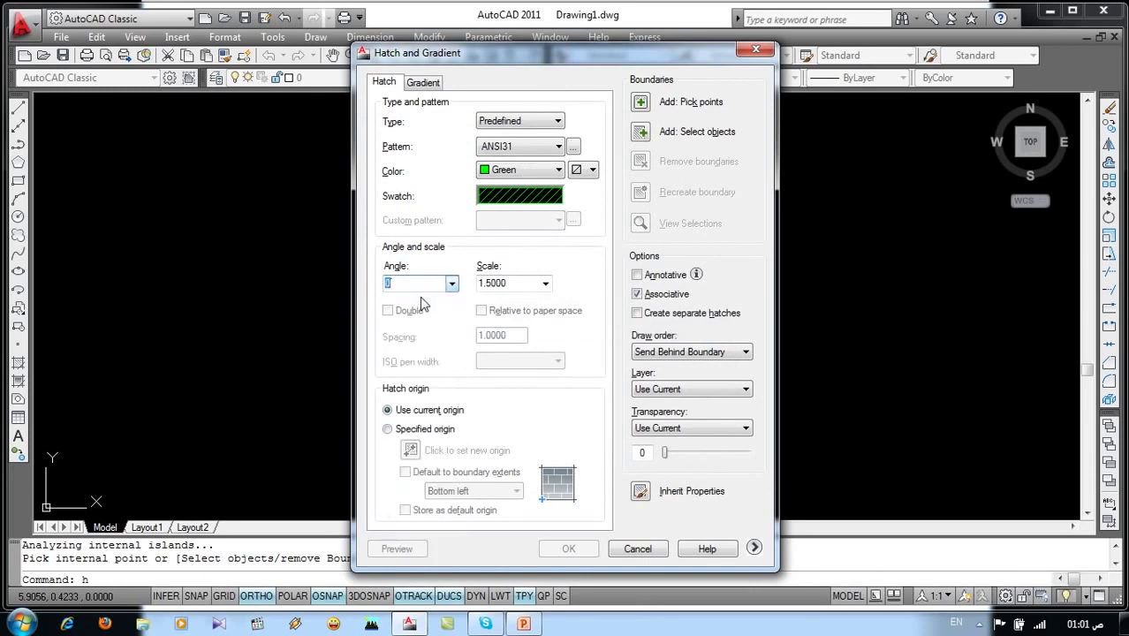
pyautogui.click(545, 283)
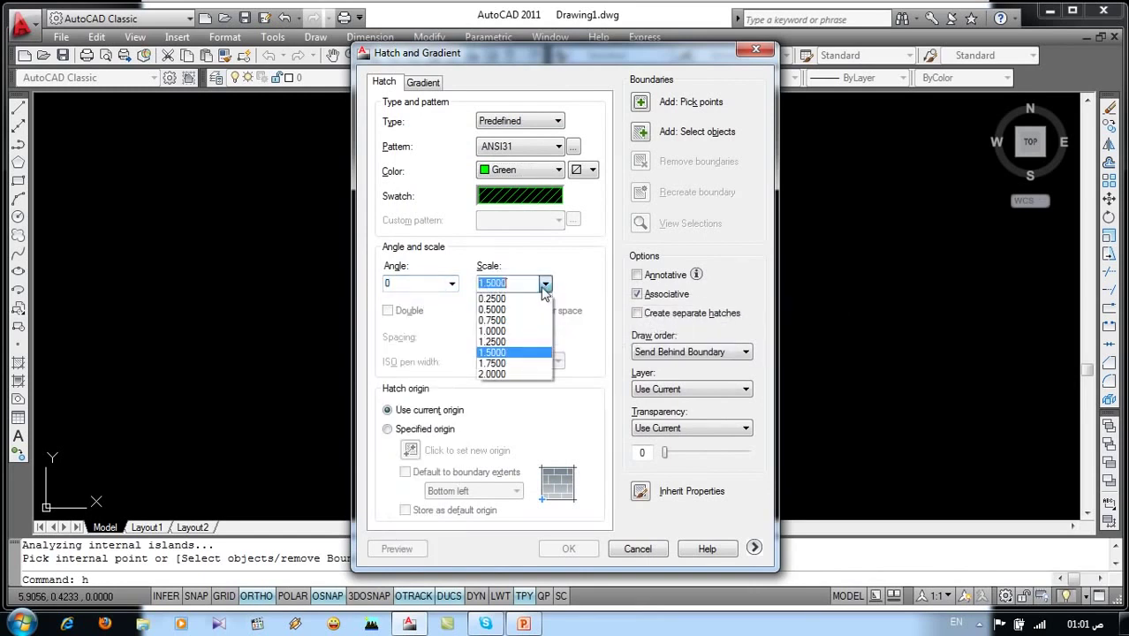
pyautogui.click(528, 303)
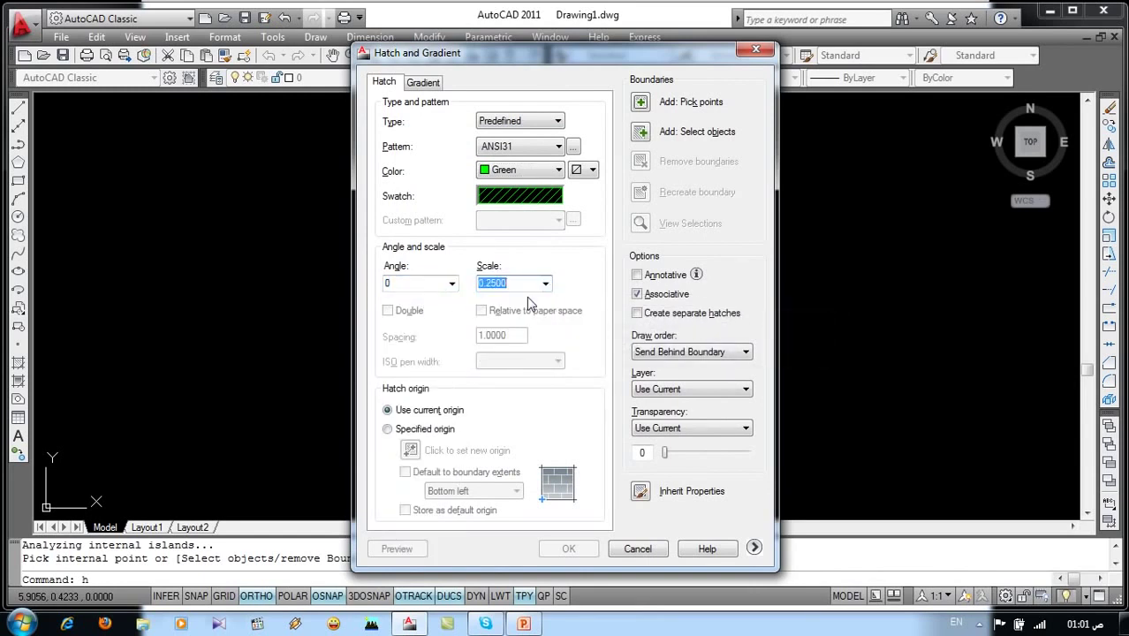
# - Pick inside the inner rectangle as the hatch area and preview it
pyautogui.click(640, 104)
pyautogui.click(462, 314)
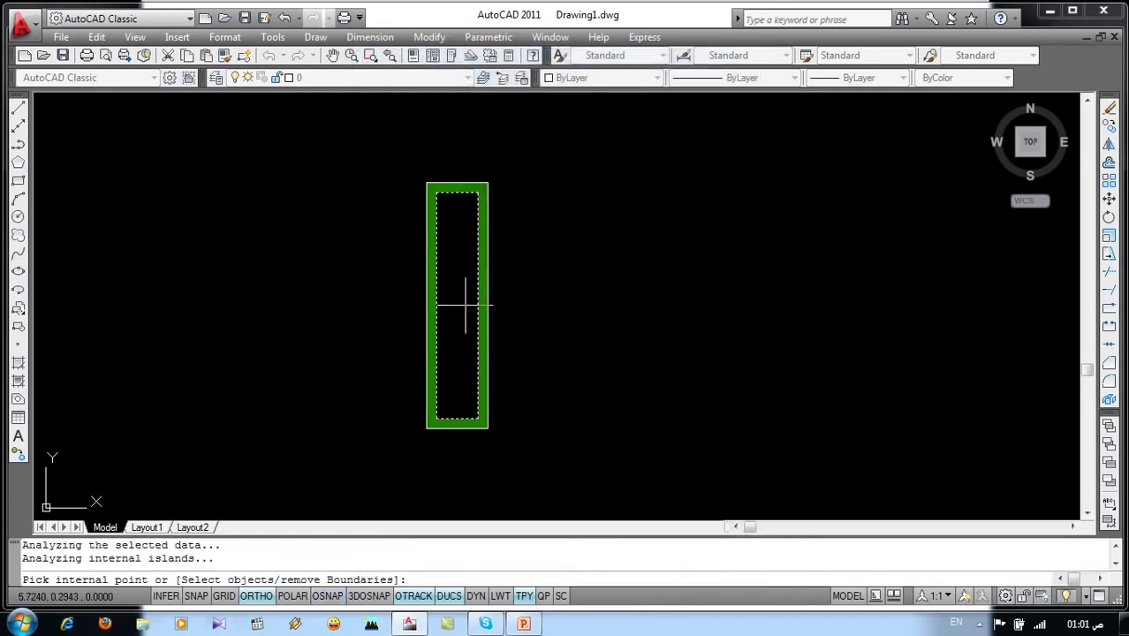
pyautogui.press('Return')
pyautogui.click(397, 548)
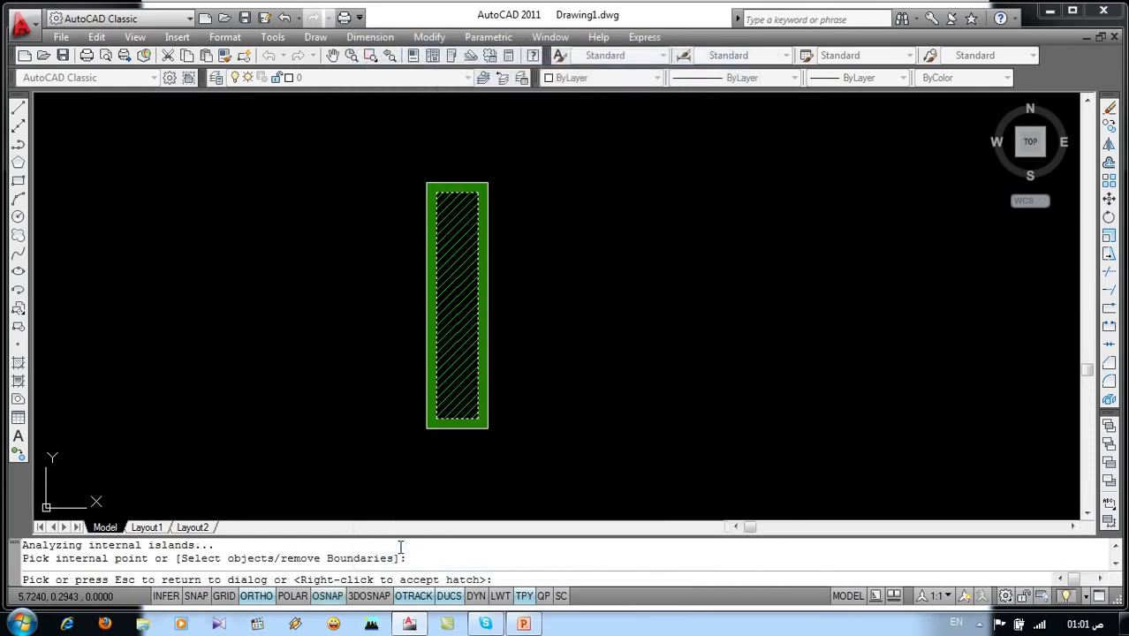
pyautogui.press('Escape')
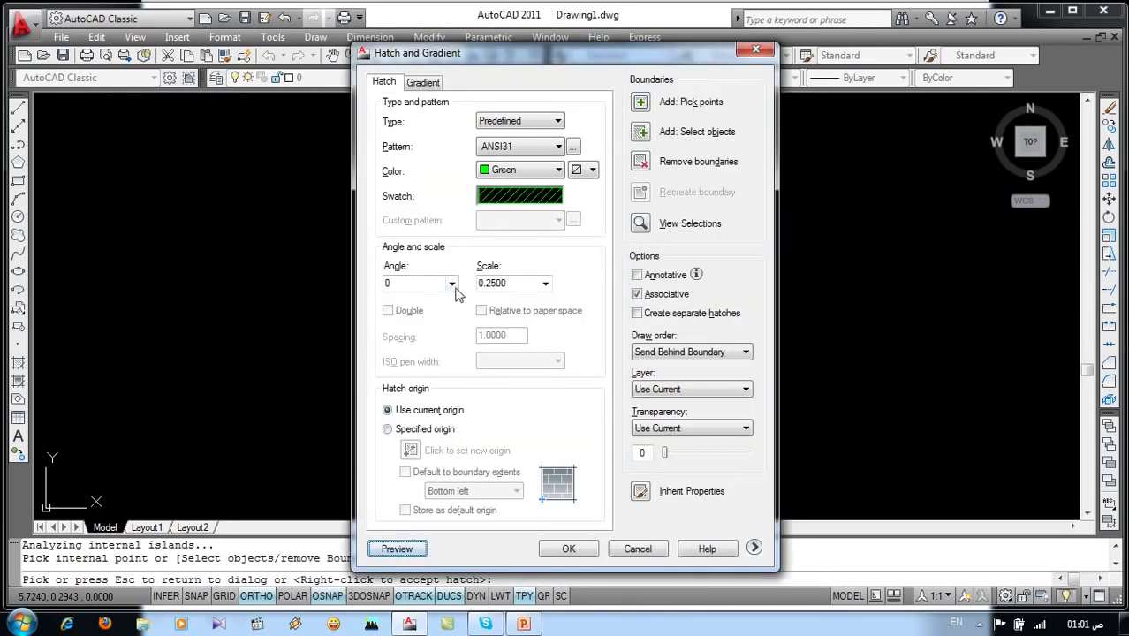
# - Preview the hatch at 45 and 90 degree angles
pyautogui.click(451, 283)
pyautogui.click(401, 331)
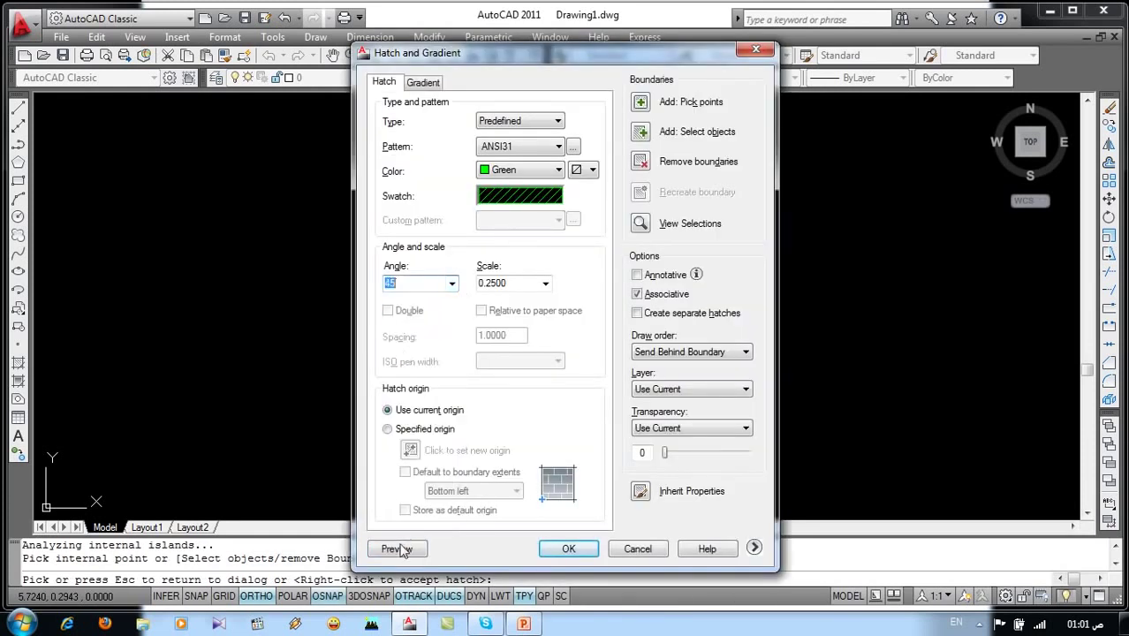
pyautogui.click(399, 549)
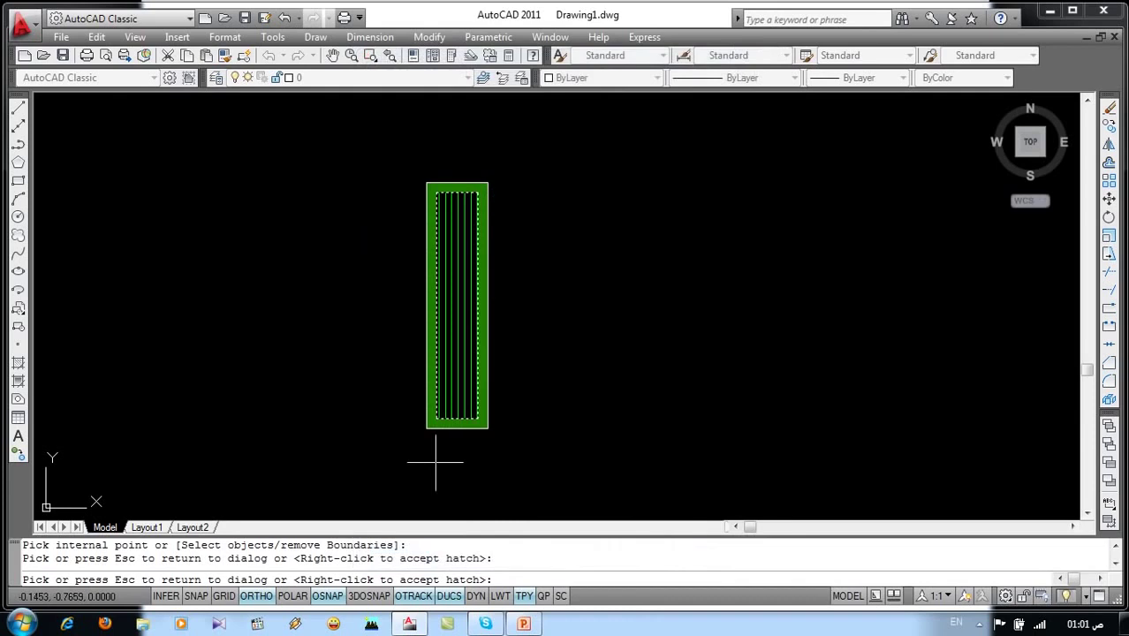
pyautogui.press('Escape')
pyautogui.click(451, 282)
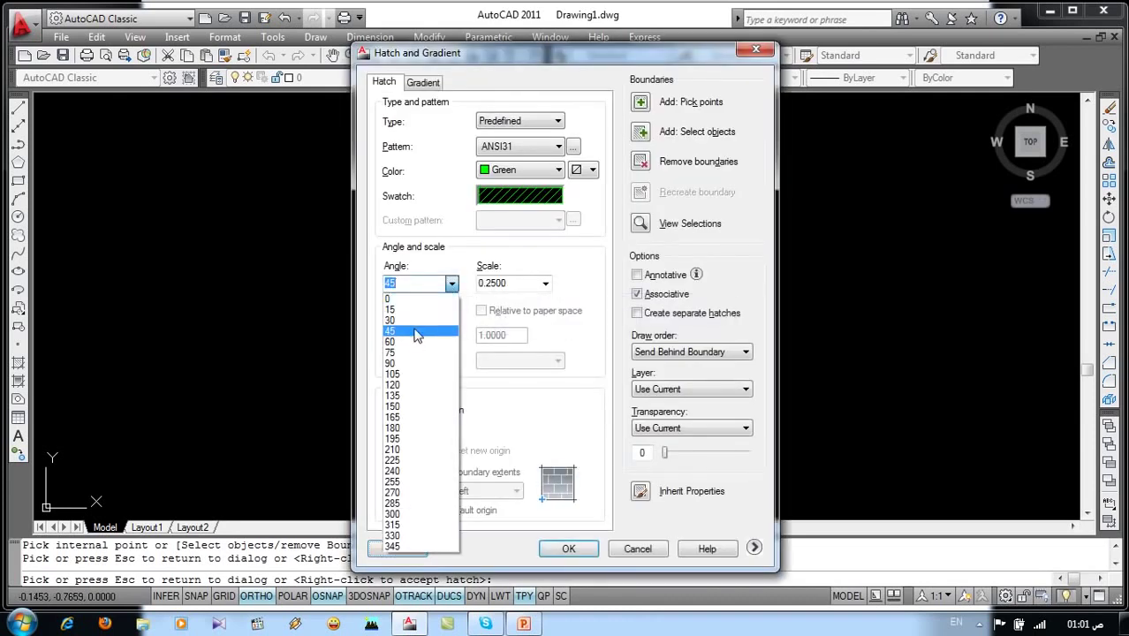
pyautogui.click(413, 363)
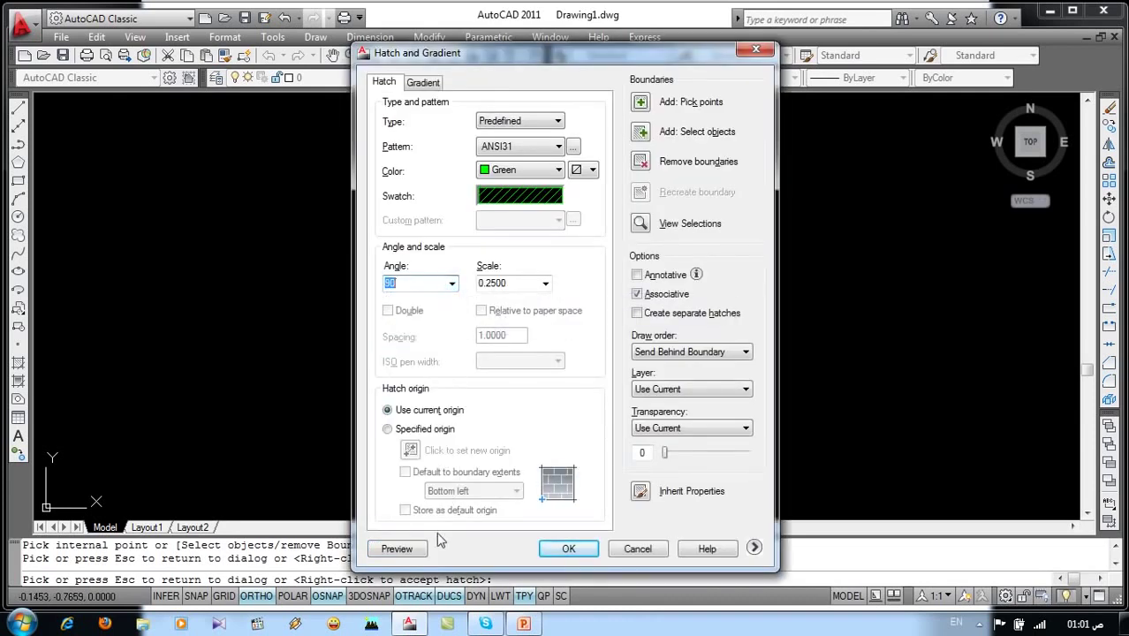
pyautogui.click(428, 550)
pyautogui.press('Escape')
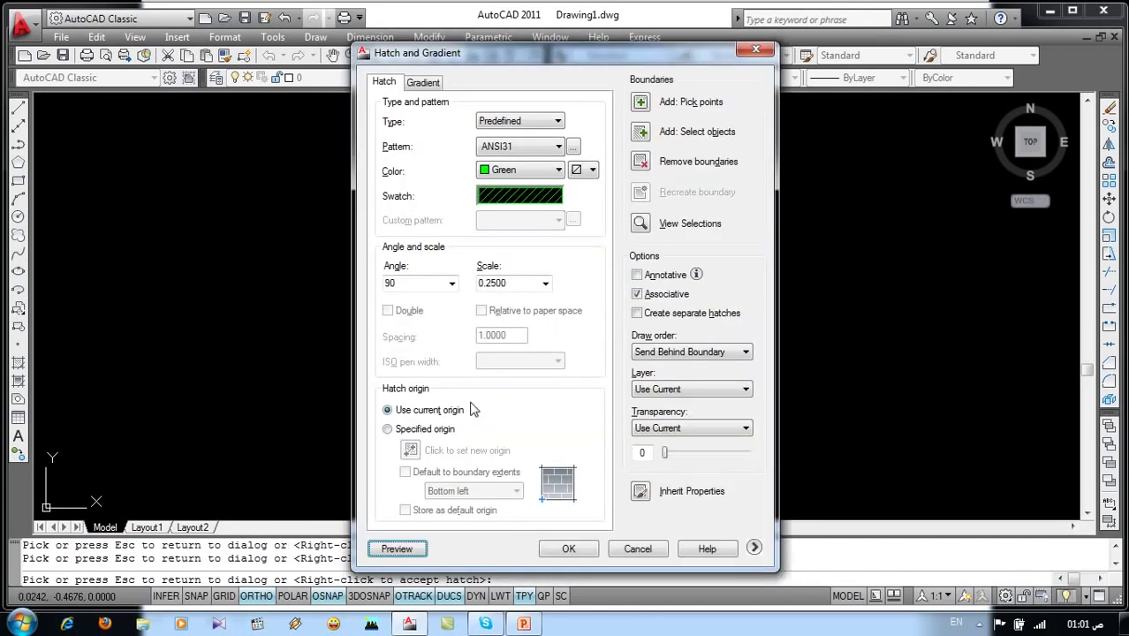
# - Set the hatch angle to 135 for horizontal lines and apply it
pyautogui.click(451, 282)
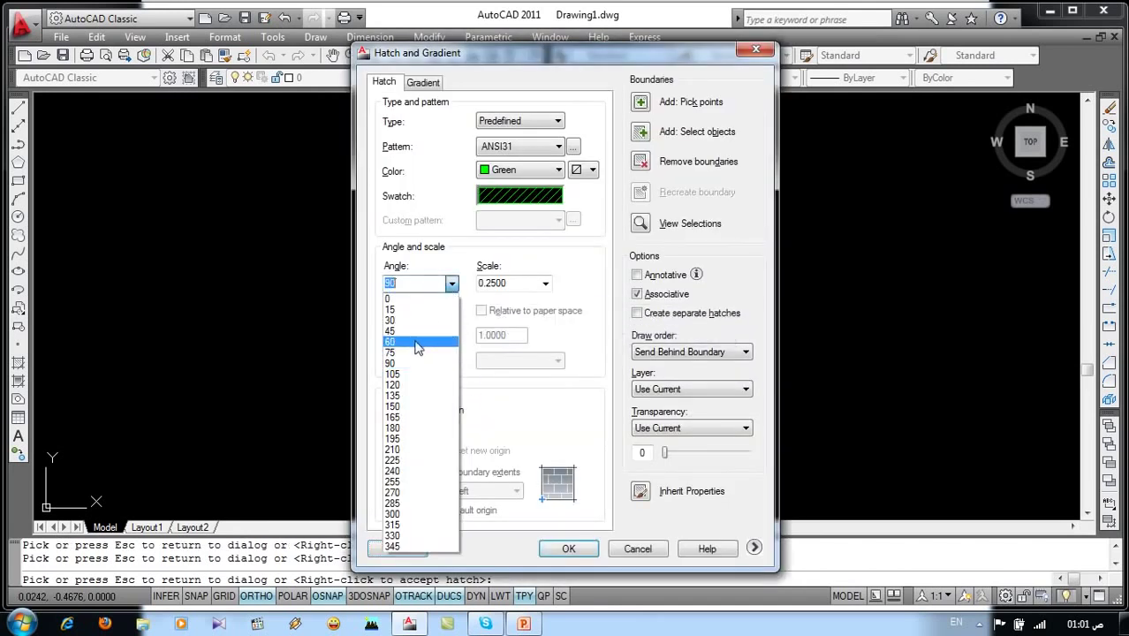
pyautogui.click(414, 395)
pyautogui.click(568, 548)
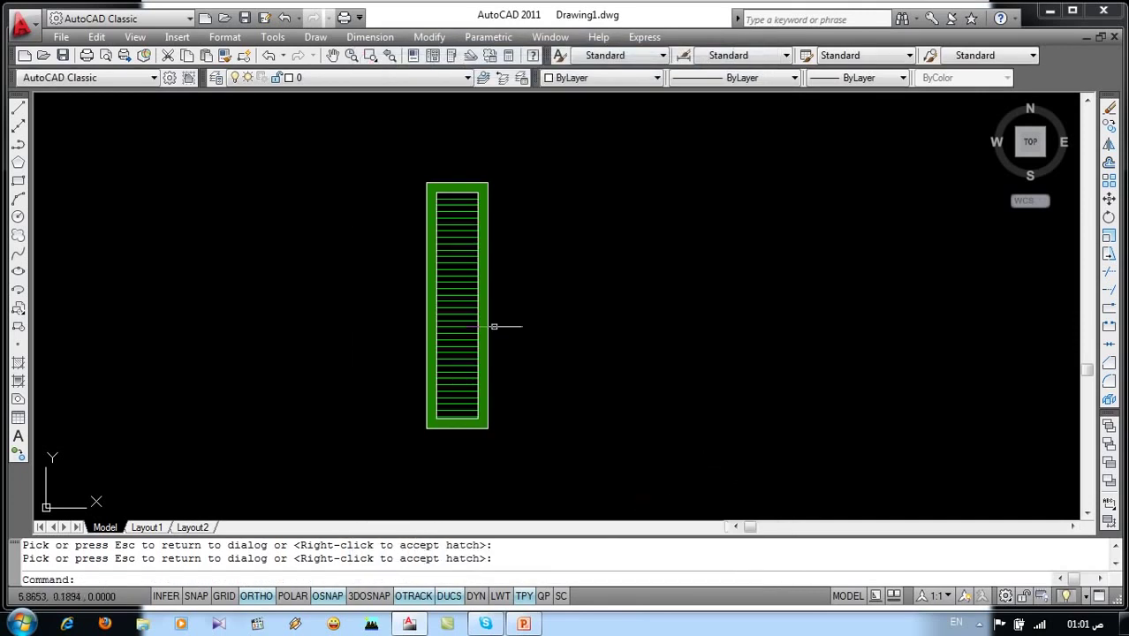
pyautogui.moveTo(467, 328); pyautogui.dragTo(614, 307, button='middle')
# - Copy the hatched panel three times side by side from its lower-left corner
pyautogui.click(604, 291)
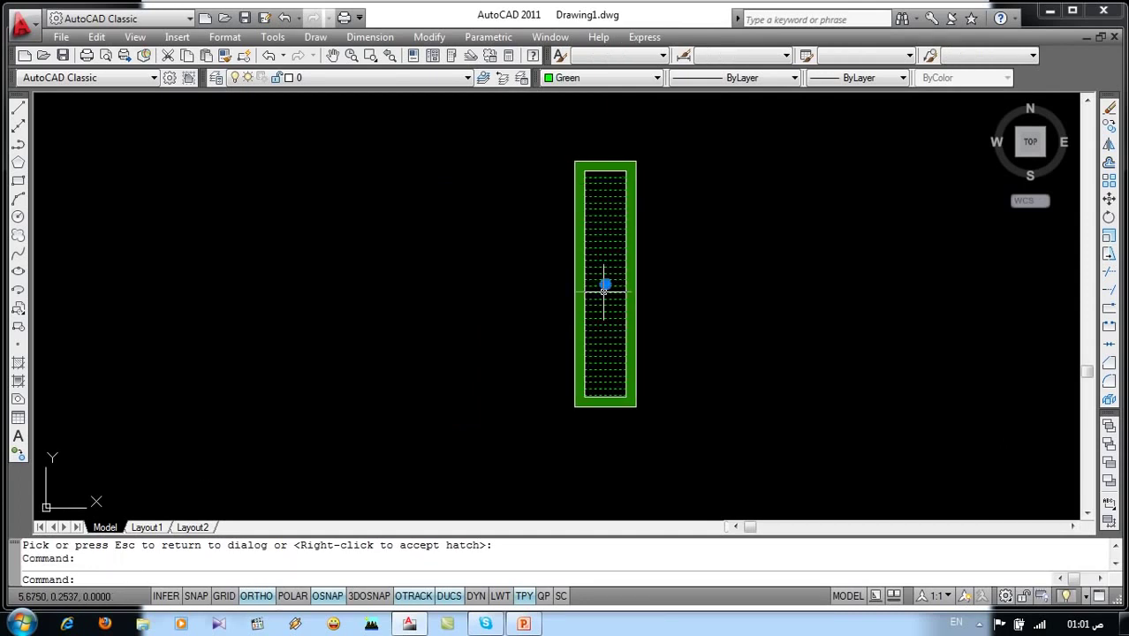
pyautogui.press('Escape')
pyautogui.press('Escape')
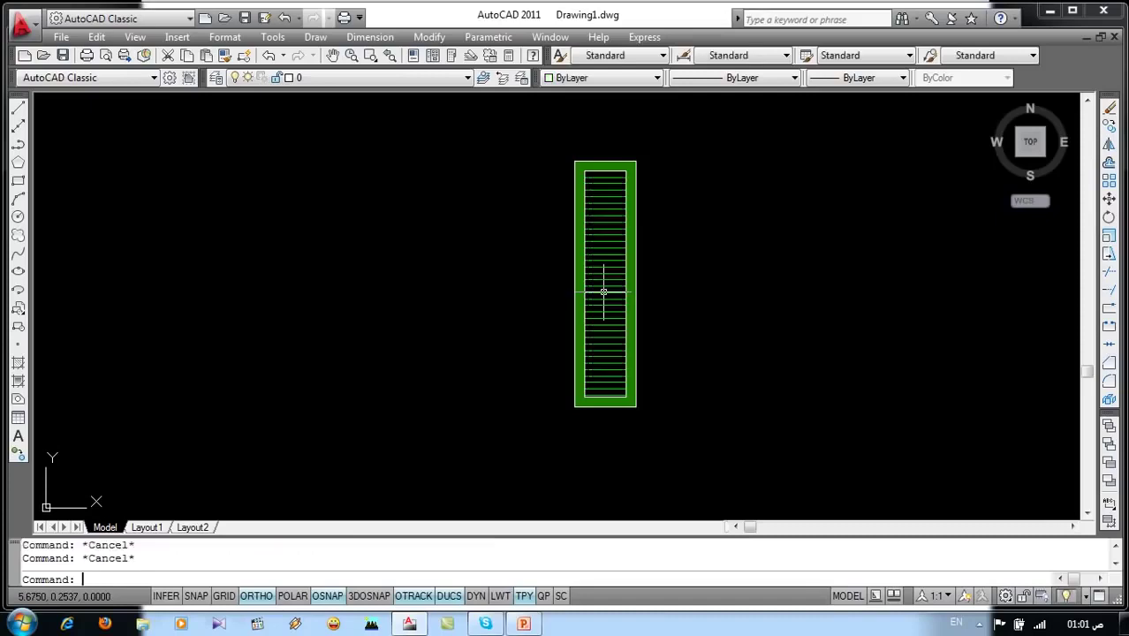
pyautogui.write('co')
pyautogui.press('Return')
pyautogui.click(677, 134)
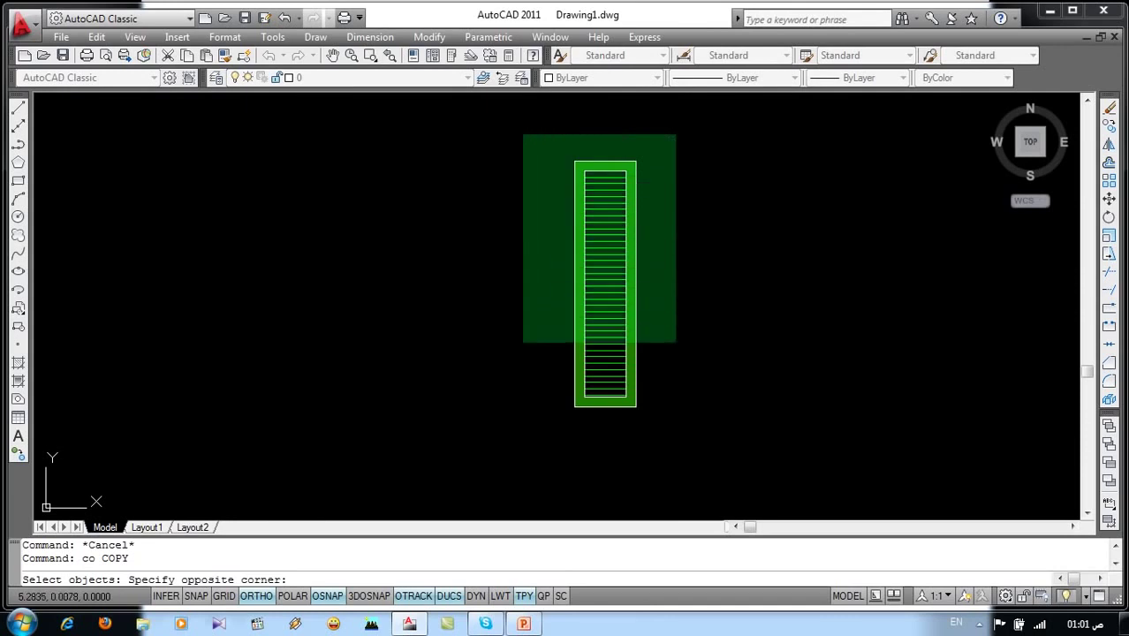
pyautogui.click(528, 454)
pyautogui.press('Return')
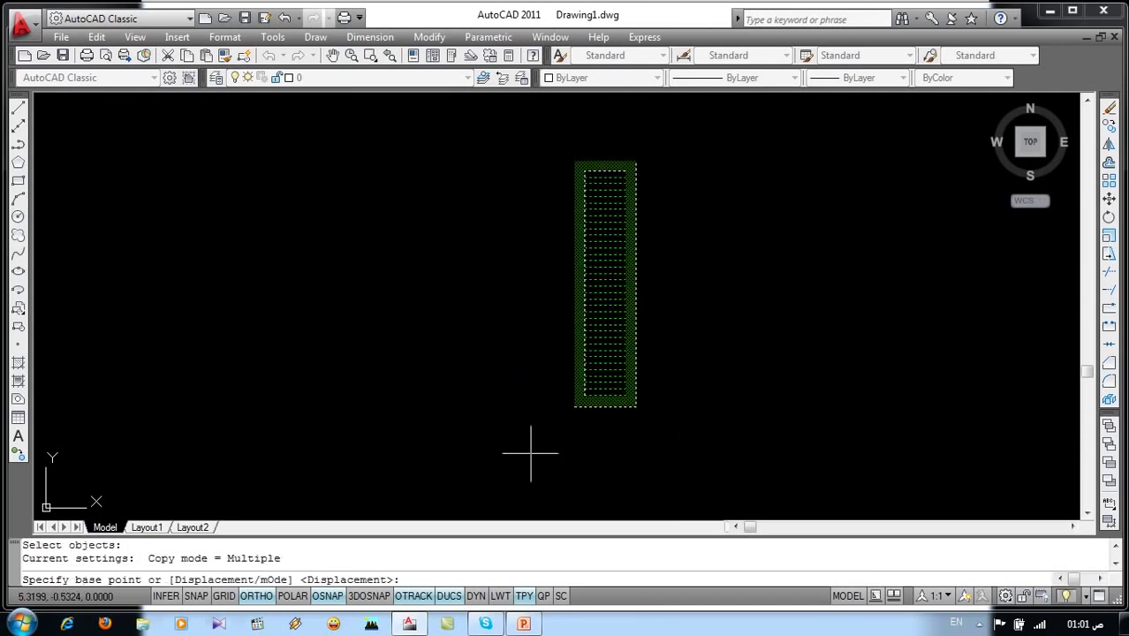
pyautogui.click(575, 408)
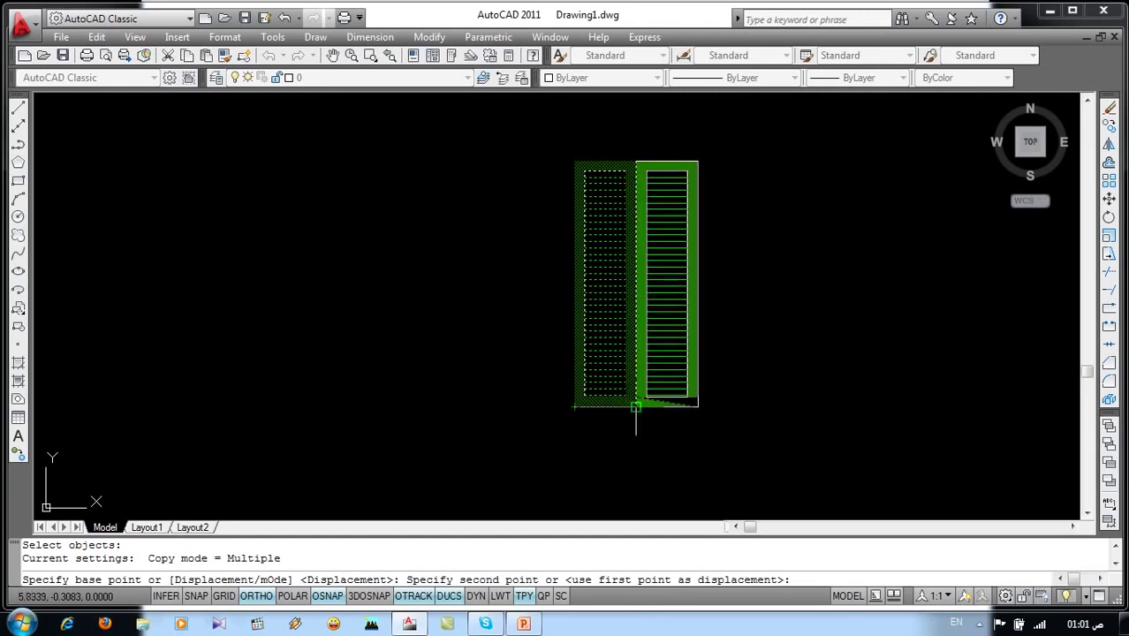
pyautogui.click(636, 408)
pyautogui.click(698, 407)
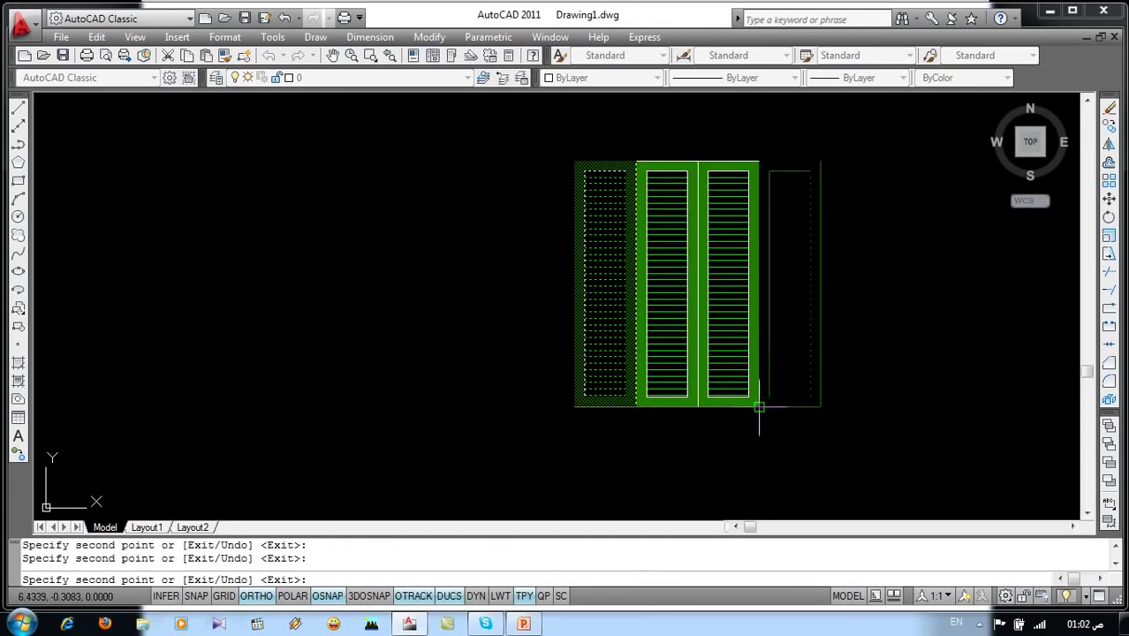
pyautogui.click(758, 407)
pyautogui.press('Escape')
# - Centre the four panels in view and bring up the reference window drawings slide
pyautogui.moveTo(734, 404); pyautogui.dragTo(509, 404, button='middle')
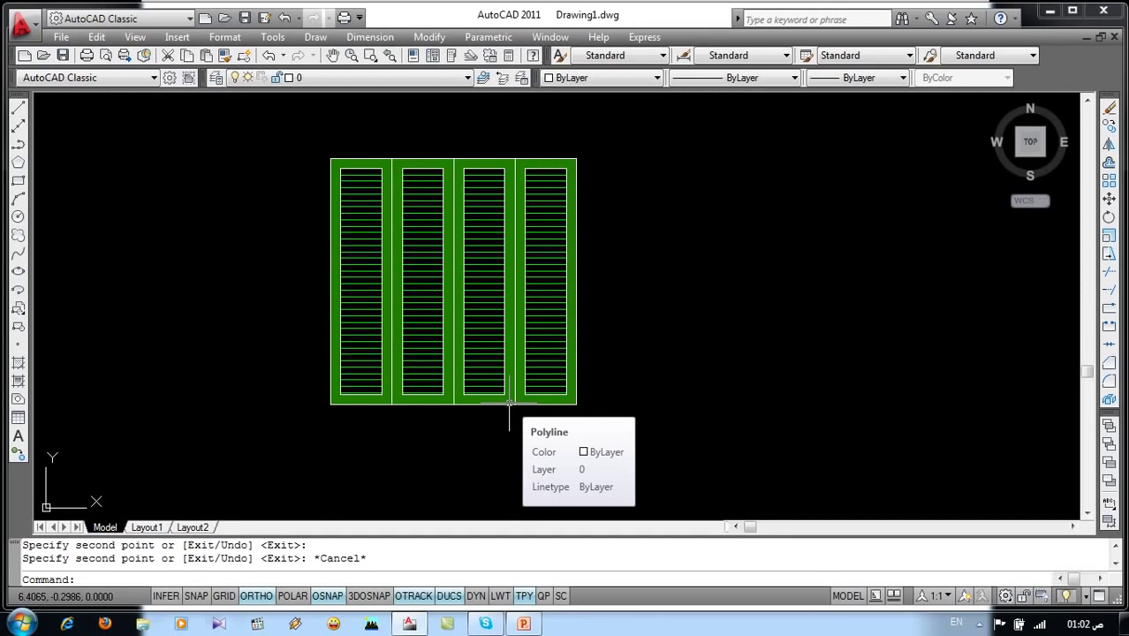
pyautogui.moveTo(581, 295); pyautogui.dragTo(469, 299, button='middle')
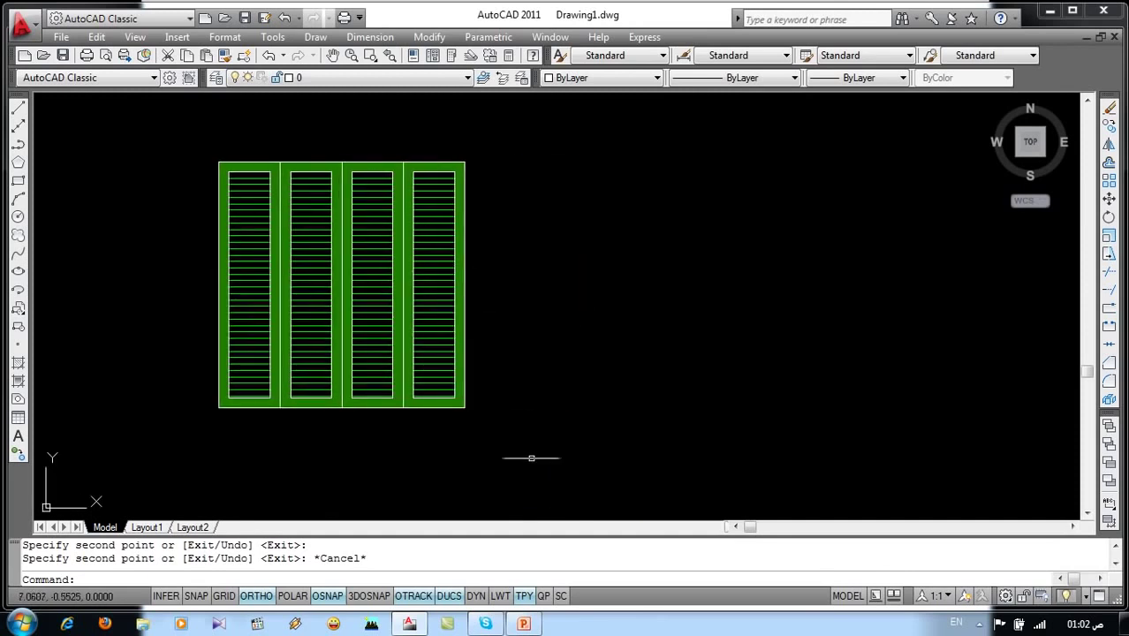
pyautogui.hotkey('alt', 'Tab')
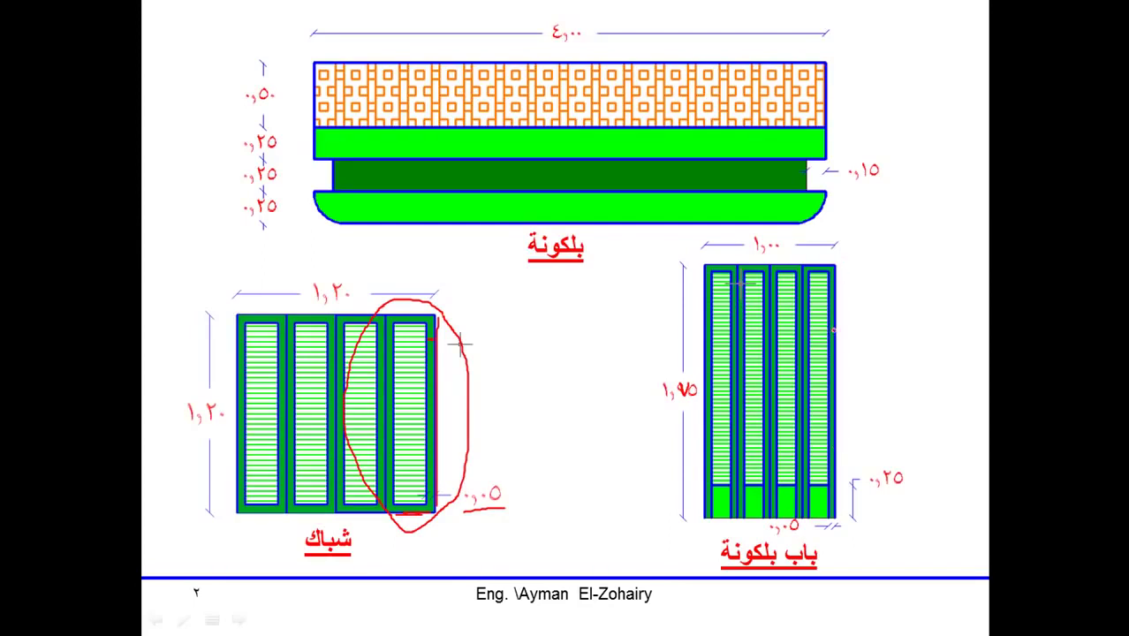
# - Mark the balcony door's 0.25 base dimension with red pen strokes, then return to AutoCAD
pyautogui.moveTo(832, 524)
pyautogui.mouseDown()
pyautogui.moveTo(828, 505)
pyautogui.moveTo(806, 514)
pyautogui.moveTo(826, 525)
pyautogui.mouseUp()
pyautogui.moveTo(897, 491); pyautogui.dragTo(872, 494)
pyautogui.hotkey('ctrl', 'a')
pyautogui.hotkey('alt', 'Tab')
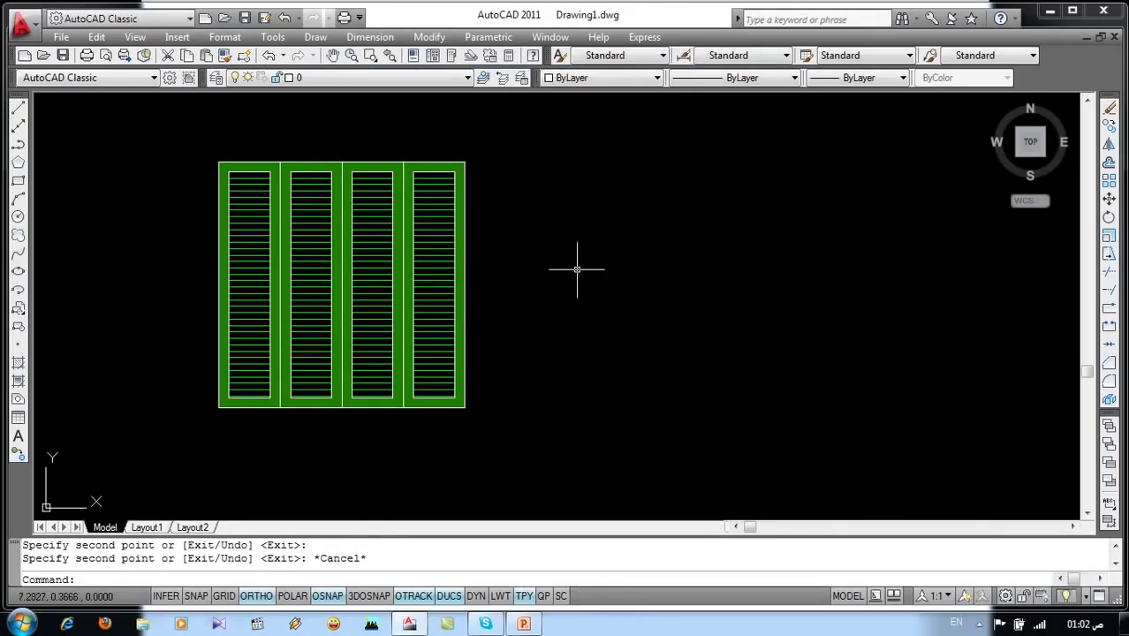
# - Start a line beside the window and draw a 0.25 base and a 1.75 vertical side
pyautogui.moveTo(580, 265); pyautogui.dragTo(475, 286, button='middle')
pyautogui.write('re')
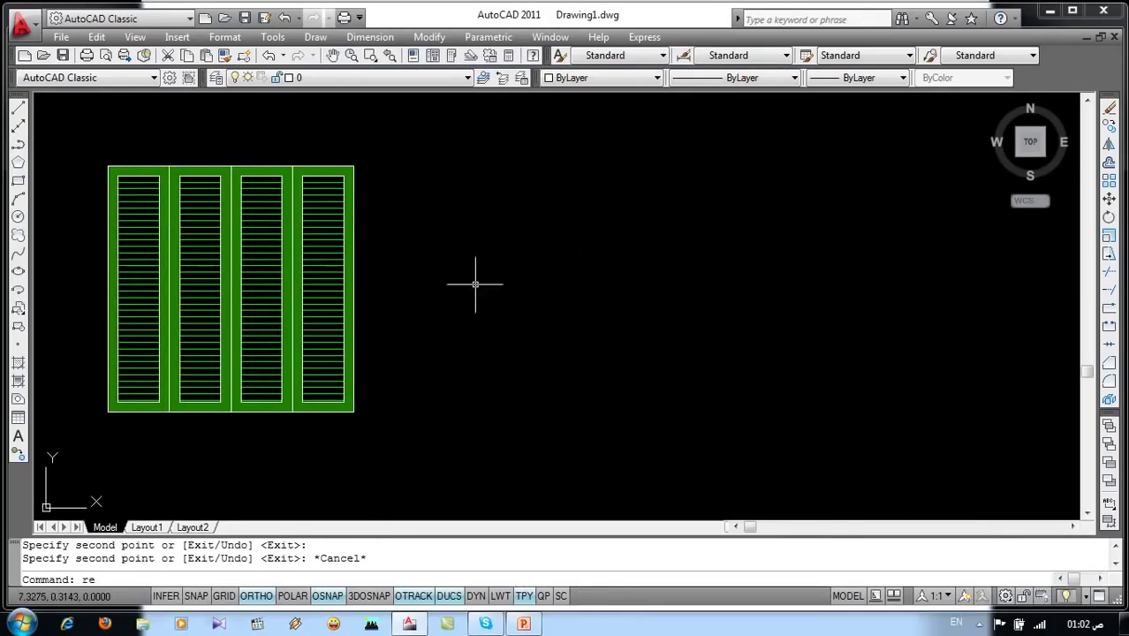
pyautogui.press('Escape')
pyautogui.press('Escape')
pyautogui.press('Escape')
pyautogui.write('l')
pyautogui.press('Return')
pyautogui.click(592, 440)
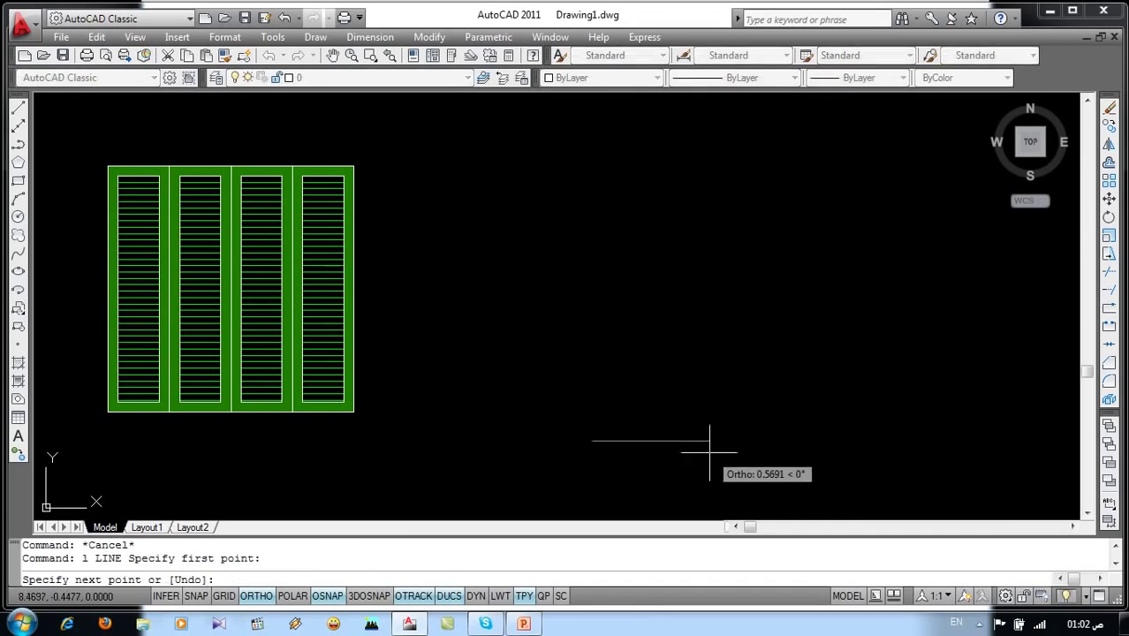
pyautogui.write('.25')
pyautogui.press('Return')
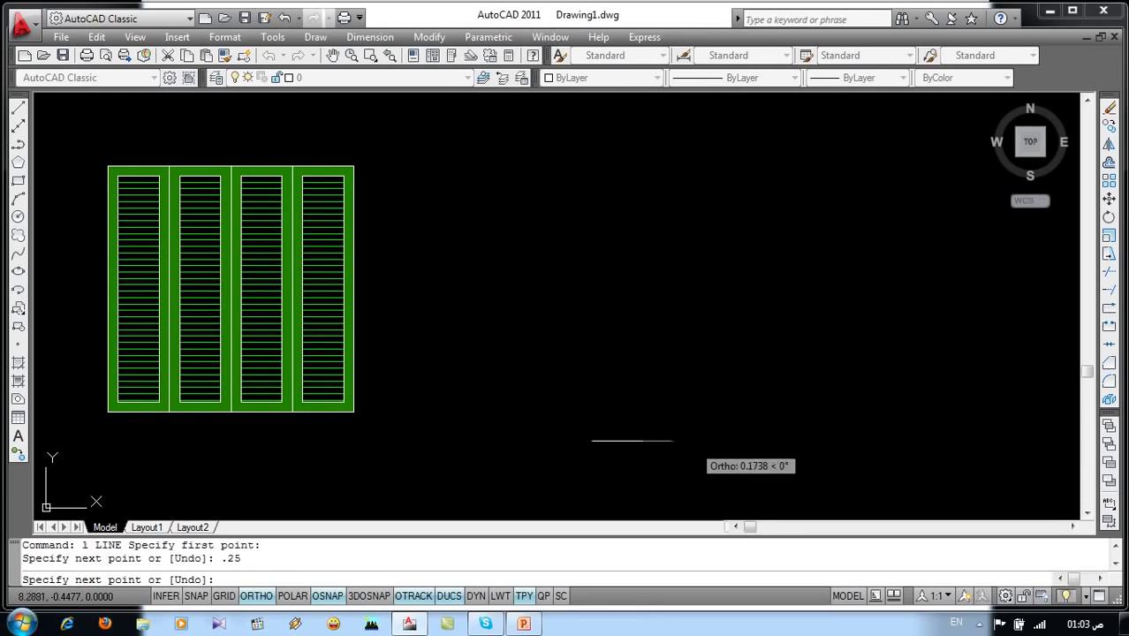
pyautogui.write('1.')
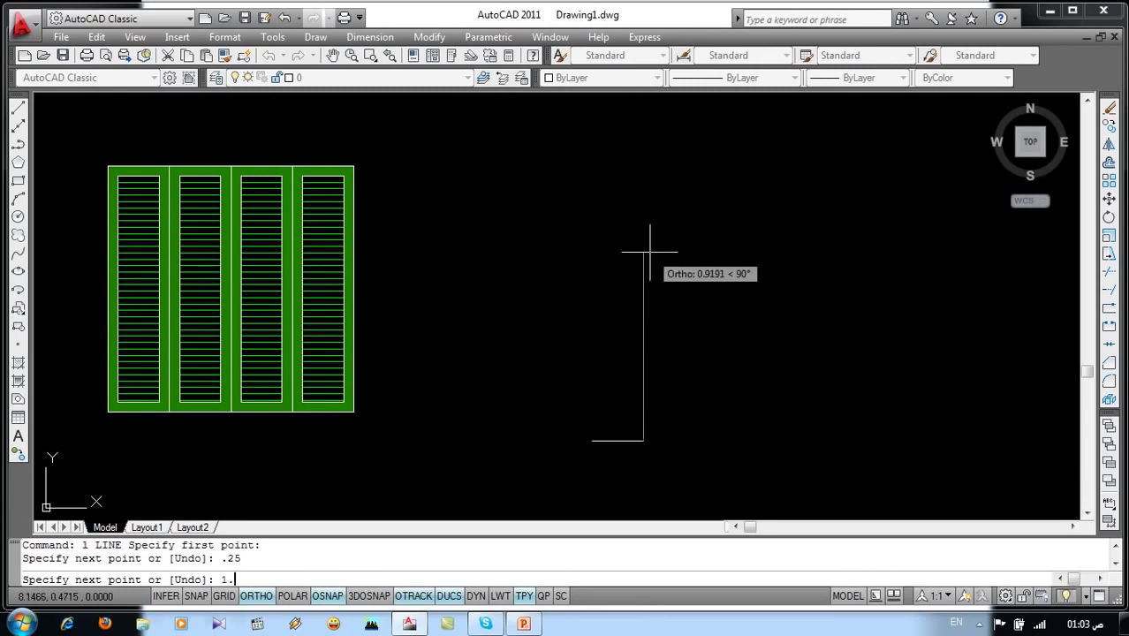
pyautogui.write('75')
pyautogui.press('Return')
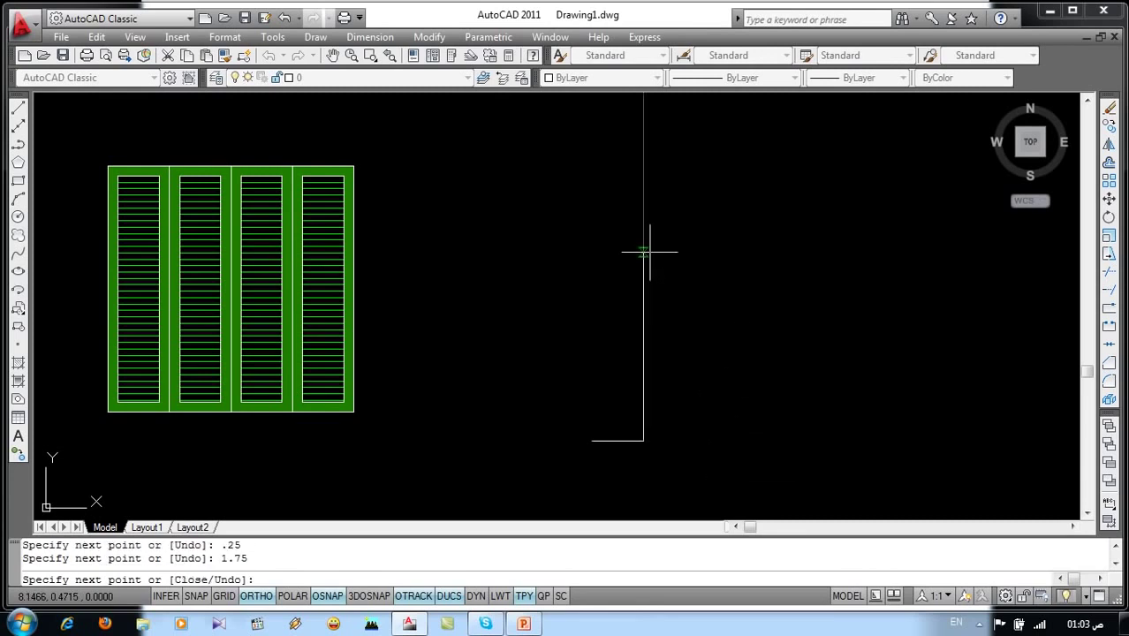
# - Close the outline with a 0.25 top segment and a 1.75 side back down
pyautogui.moveTo(605, 189); pyautogui.dragTo(599, 253, button='middle')
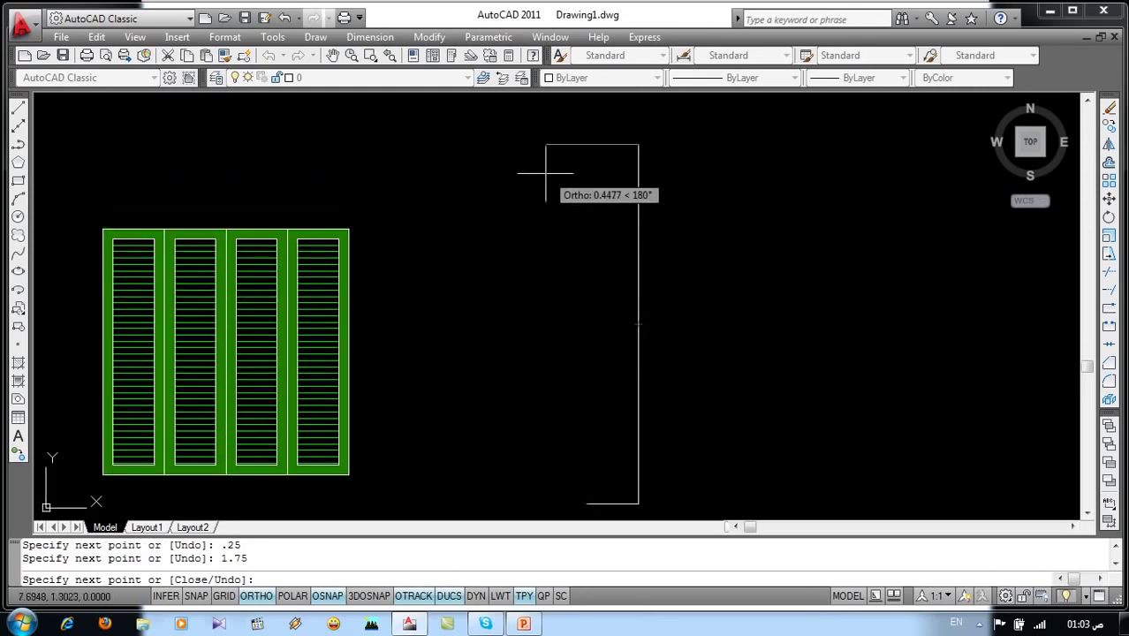
pyautogui.write('.25')
pyautogui.press('Return')
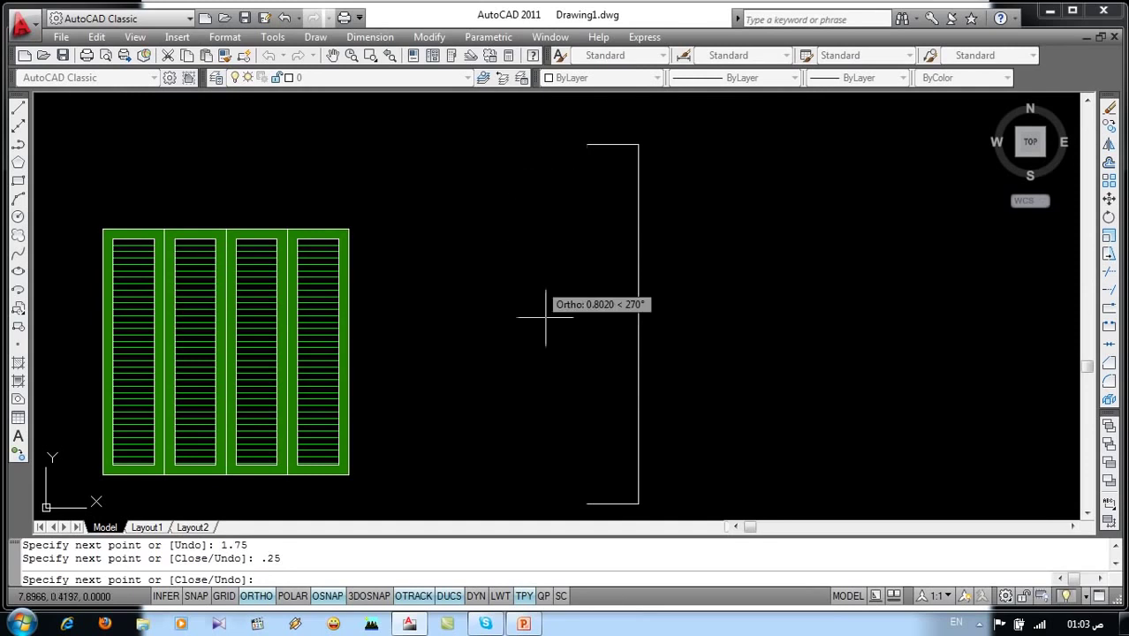
pyautogui.write('1.')
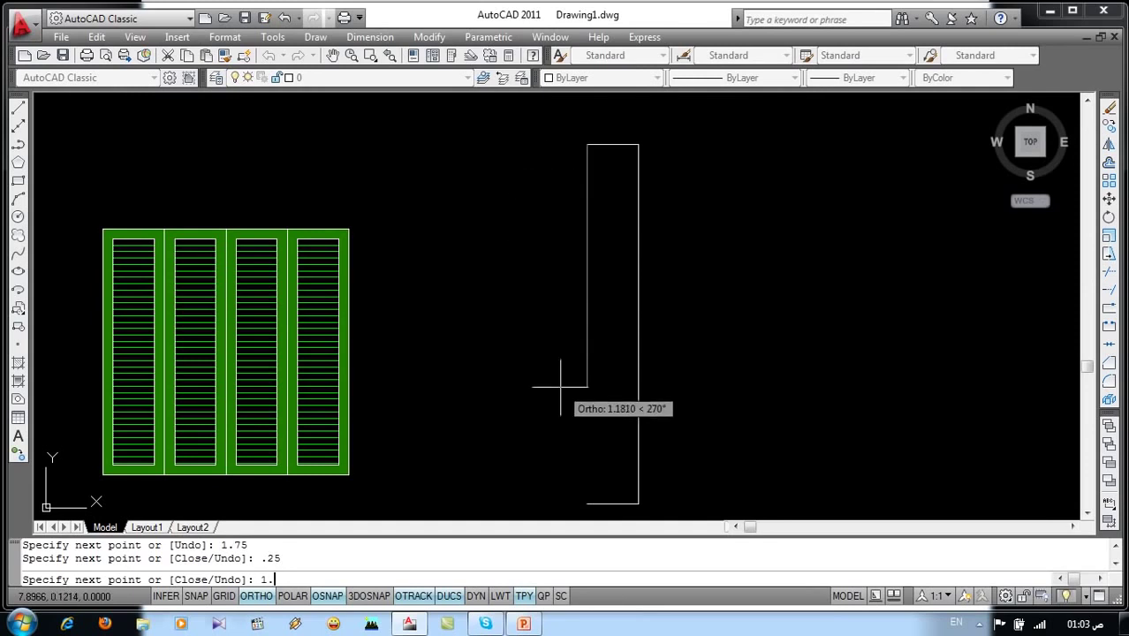
pyautogui.write('75')
pyautogui.press('Return')
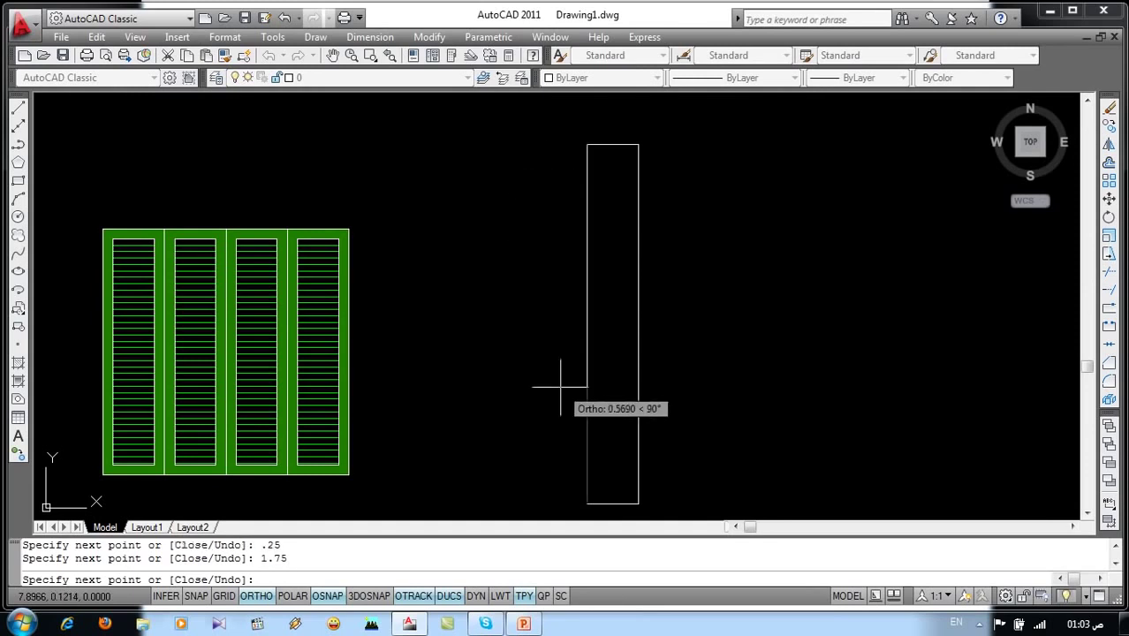
pyautogui.press('Return')
pyautogui.moveTo(560, 387); pyautogui.dragTo(553, 366, button='middle')
pyautogui.click(581, 348)
pyautogui.press('Escape')
pyautogui.moveTo(622, 403)
pyautogui.mouseDown(button='middle')
pyautogui.moveTo(524, 410)
pyautogui.moveTo(440, 440)
pyautogui.mouseUp(button='middle')
pyautogui.write('rec')
pyautogui.press('Return')
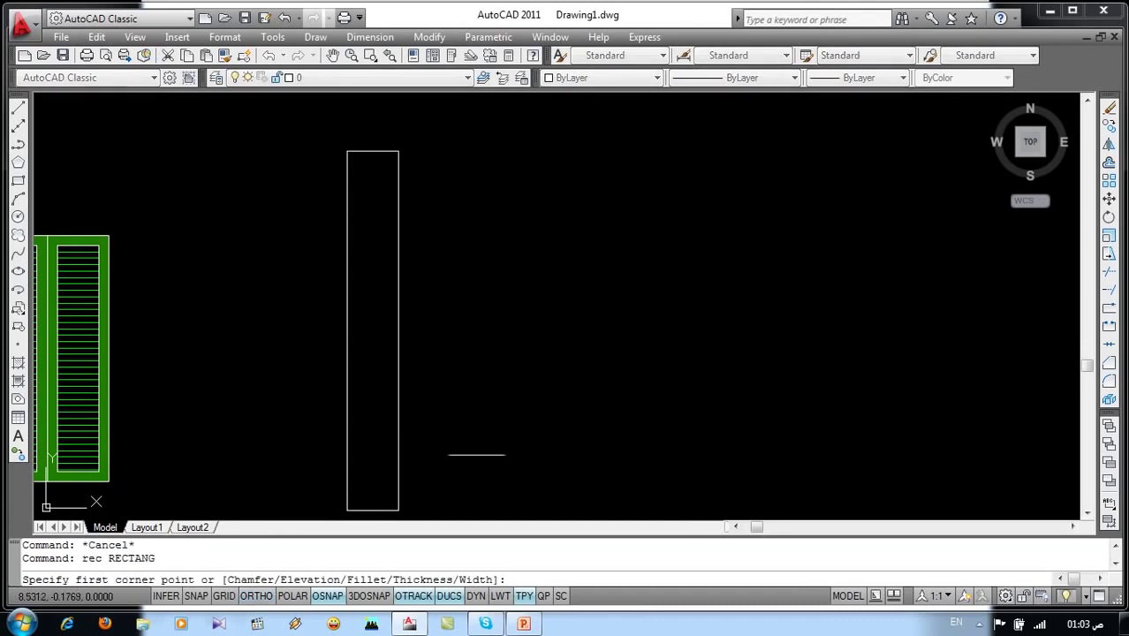
pyautogui.click(546, 501)
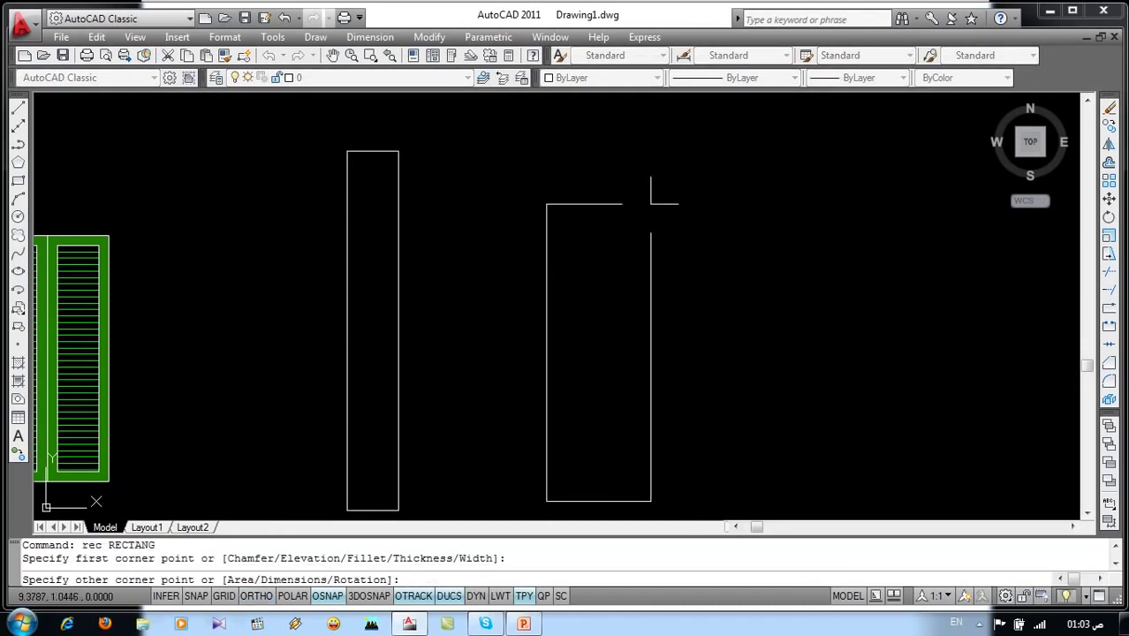
pyautogui.write('@.25,1.')
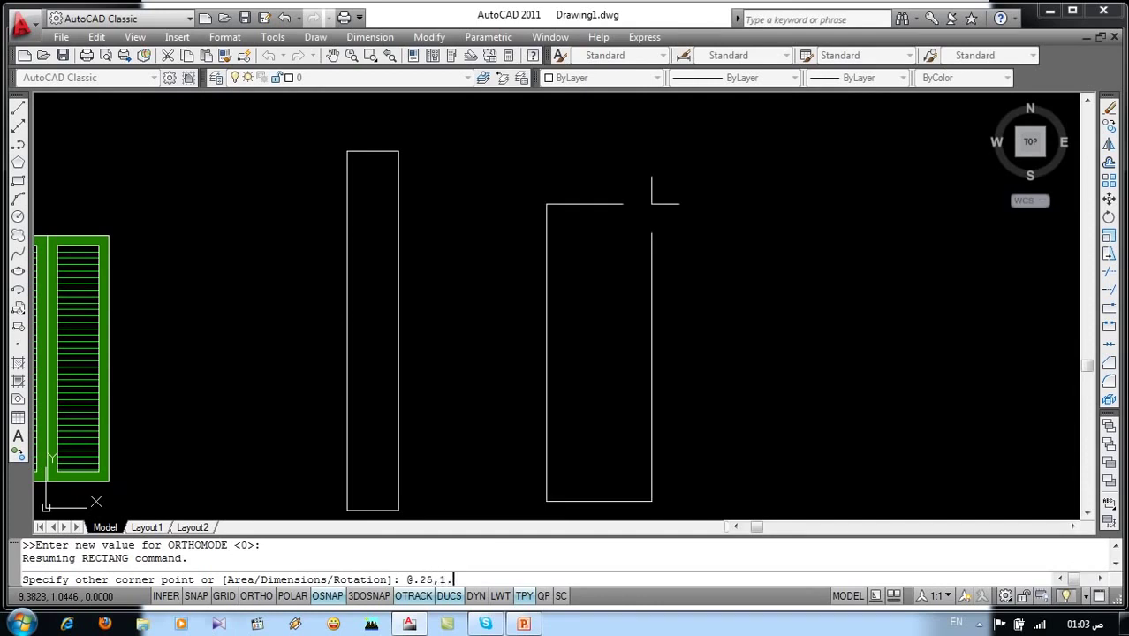
pyautogui.write('75')
pyautogui.press('Return')
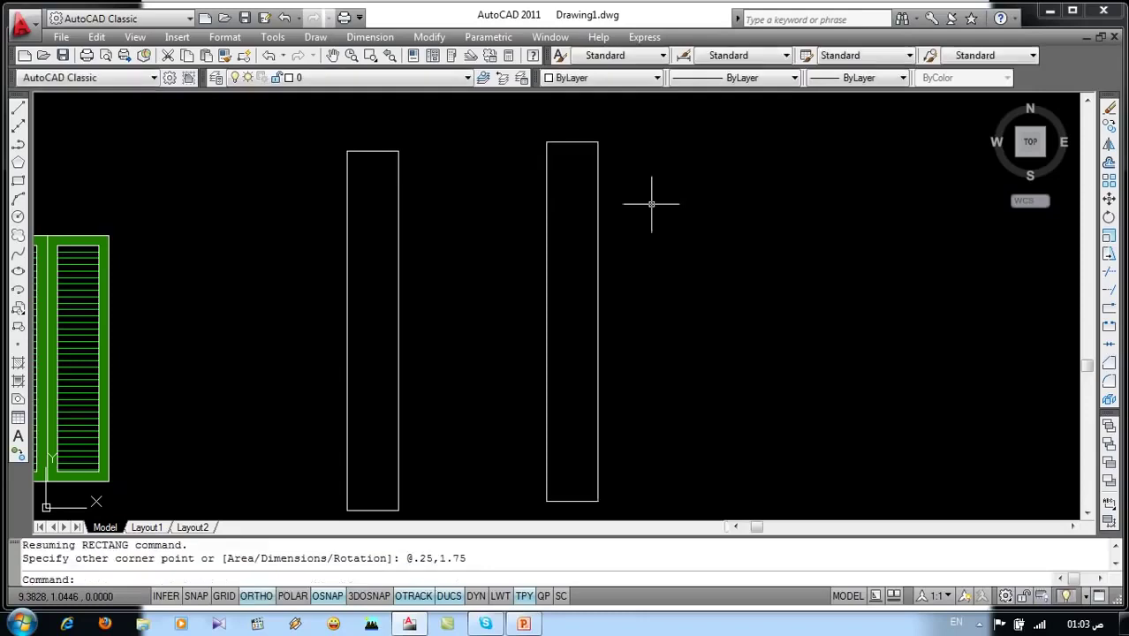
pyautogui.click(598, 244)
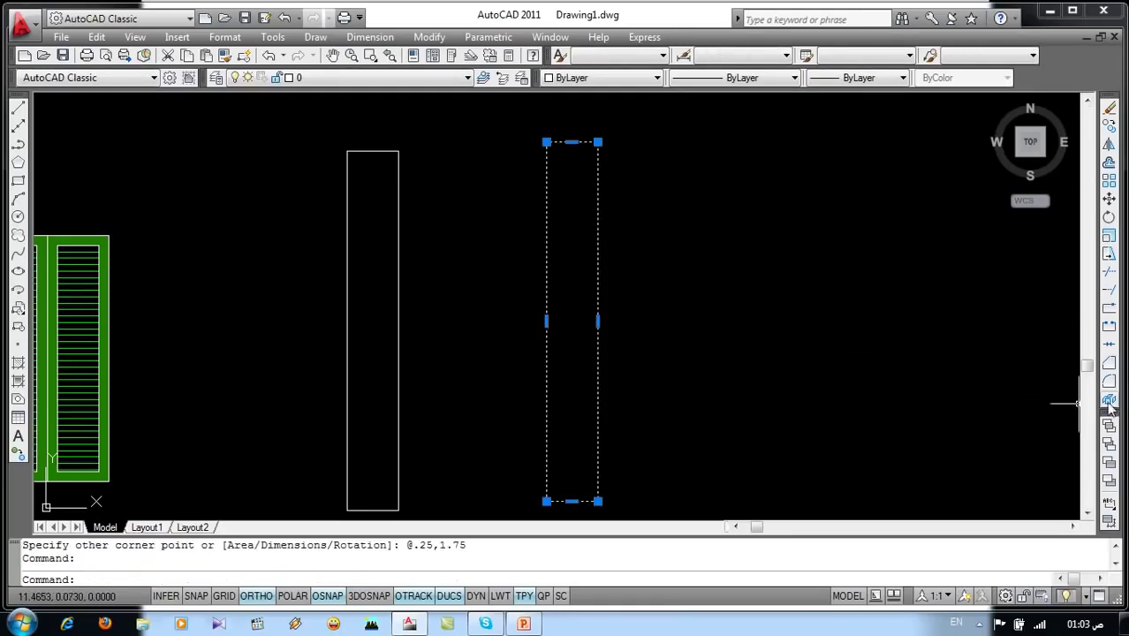
pyautogui.click(1109, 406)
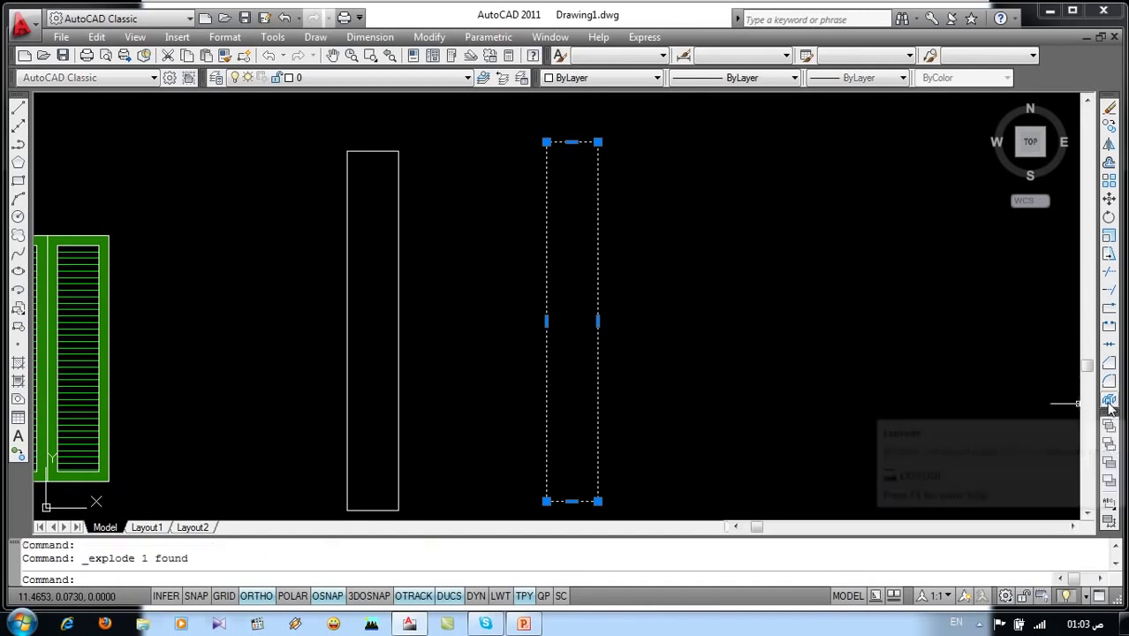
pyautogui.click(598, 310)
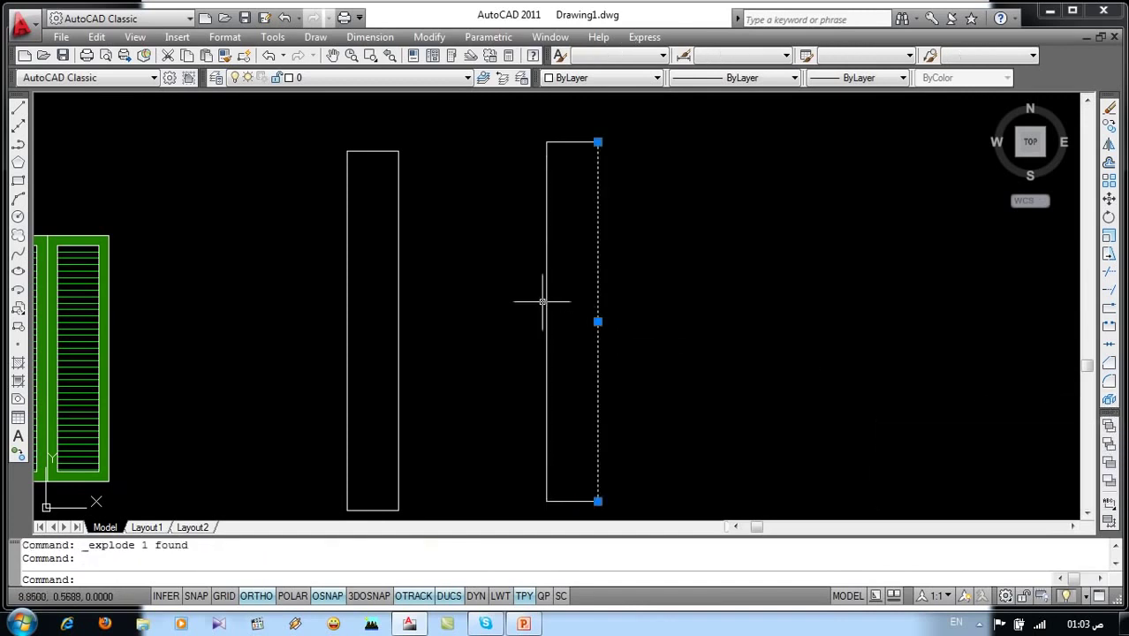
pyautogui.click(546, 299)
pyautogui.click(578, 142)
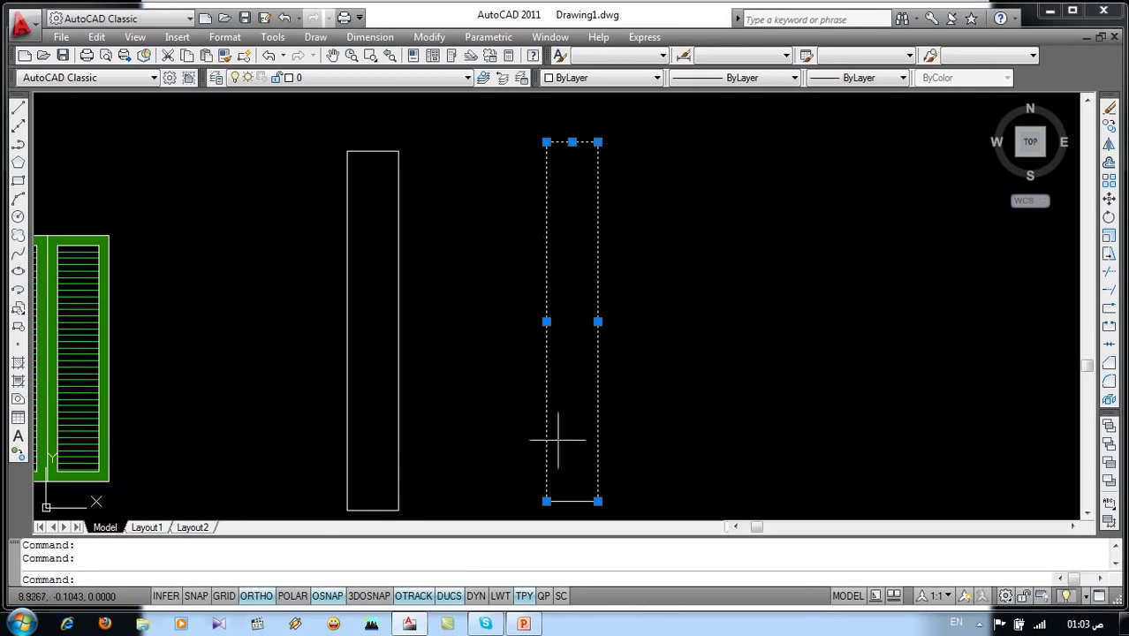
pyautogui.click(572, 501)
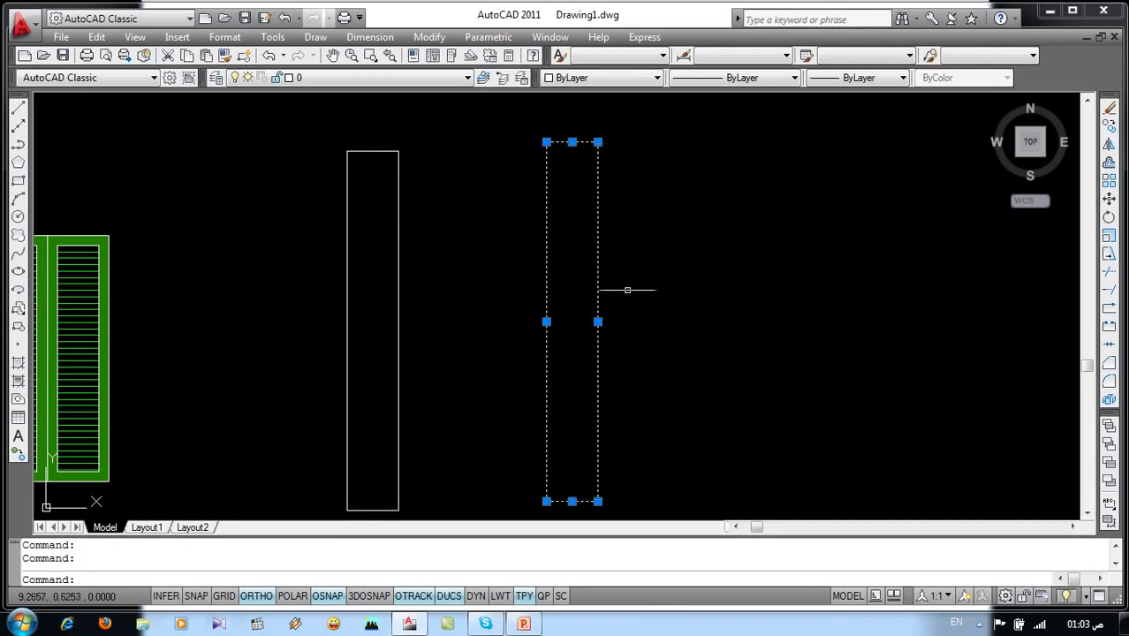
pyautogui.press('Escape')
pyautogui.press('Escape')
pyautogui.click(633, 120)
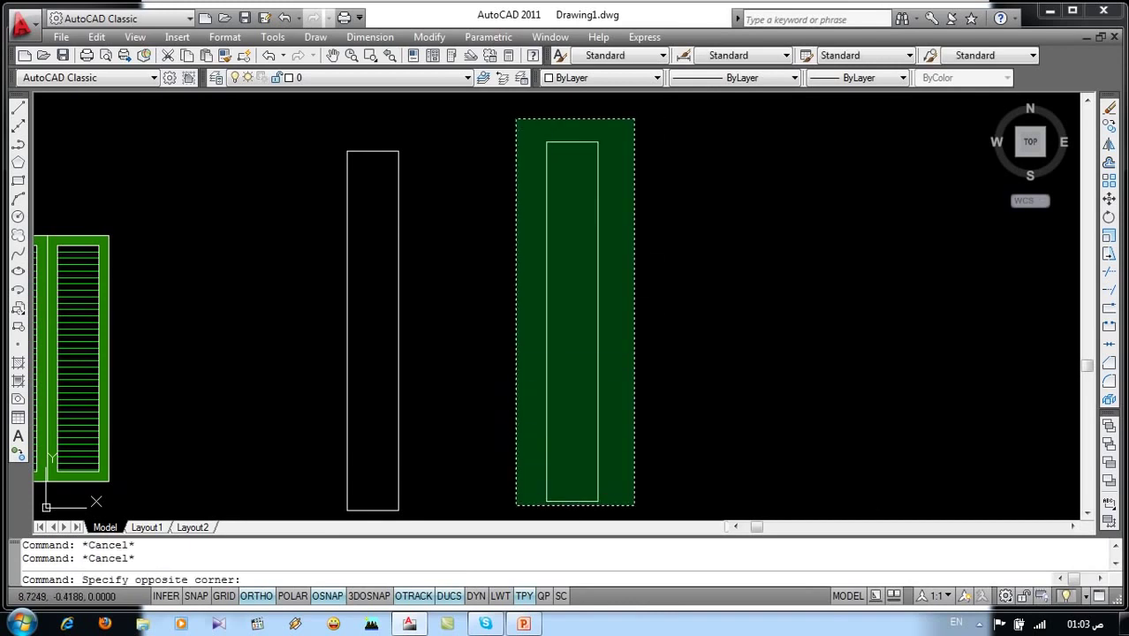
pyautogui.click(517, 504)
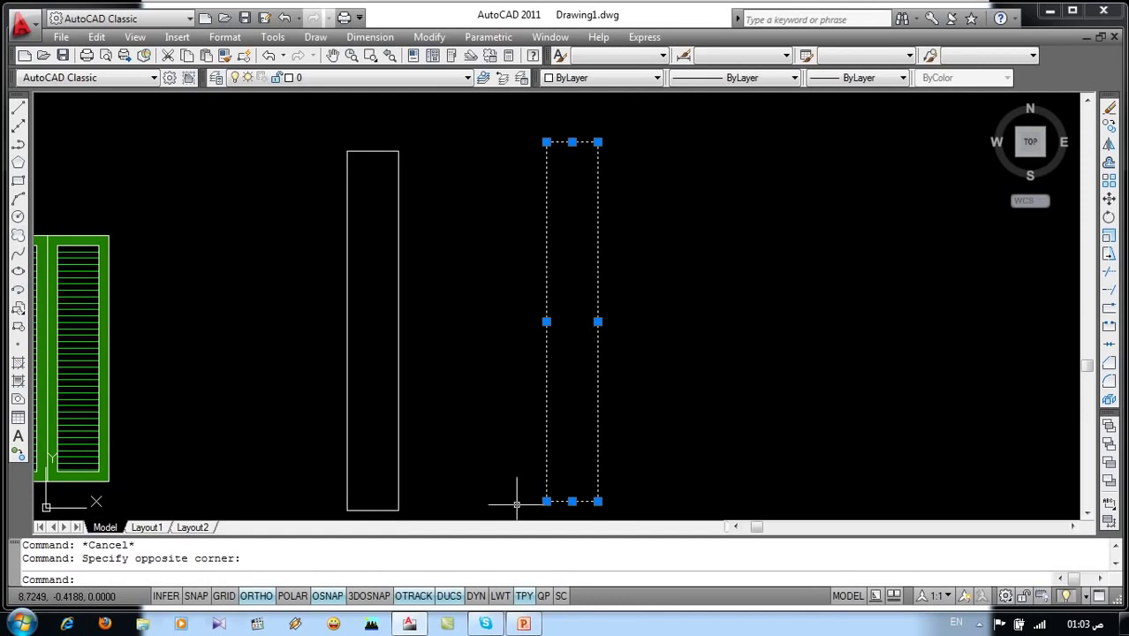
pyautogui.press('Delete')
# - Offset the tall outline's right, left and top edges 0.05 inward
pyautogui.moveTo(393, 442); pyautogui.dragTo(512, 412, button='middle')
pyautogui.write('o')
pyautogui.press('Return')
pyautogui.write('.05')
pyautogui.press('Return')
pyautogui.click(513, 413)
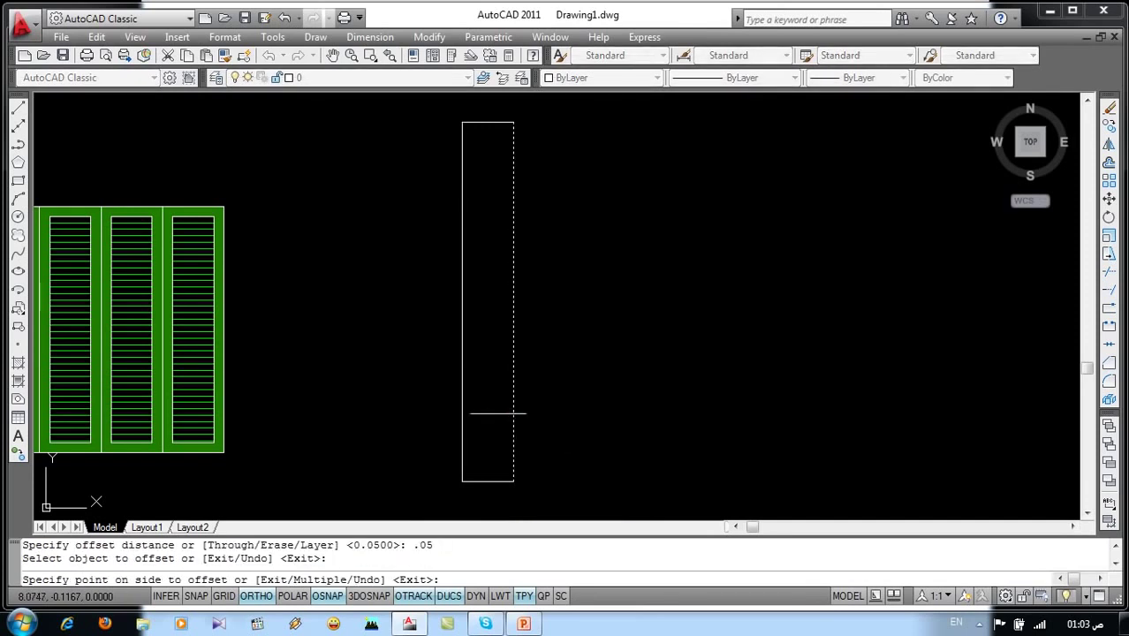
pyautogui.click(491, 411)
pyautogui.click(460, 406)
pyautogui.click(478, 400)
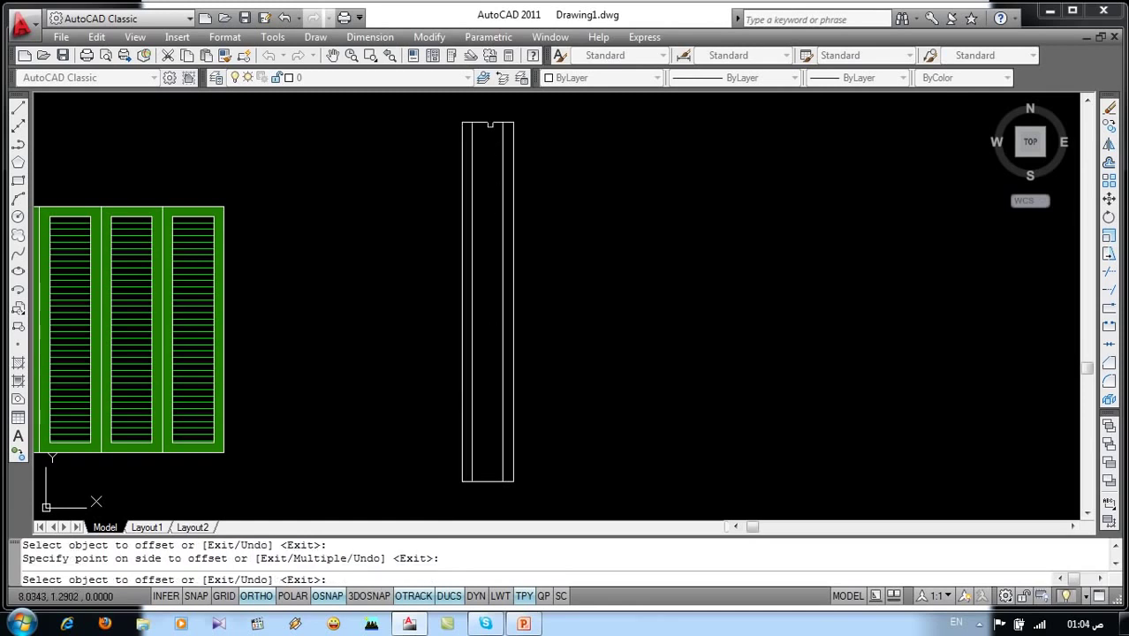
pyautogui.click(489, 125)
pyautogui.click(486, 142)
pyautogui.press('Escape')
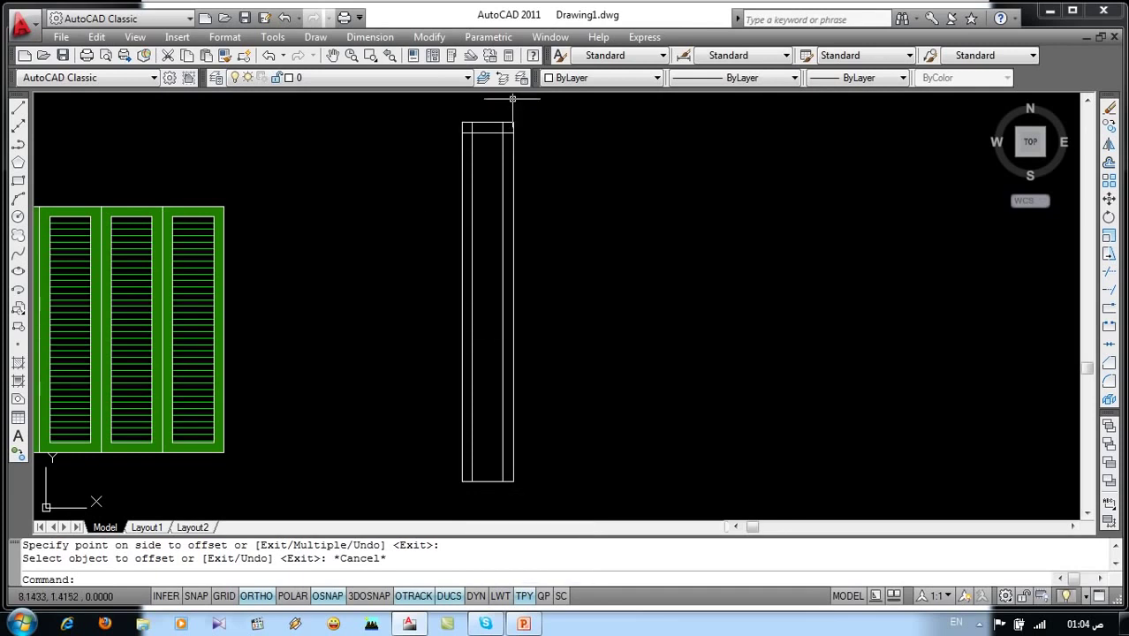
pyautogui.scroll(5, 517, 100)
# - Chamfer the inner top line with the inner right and left lines into clean corners
pyautogui.write('cha')
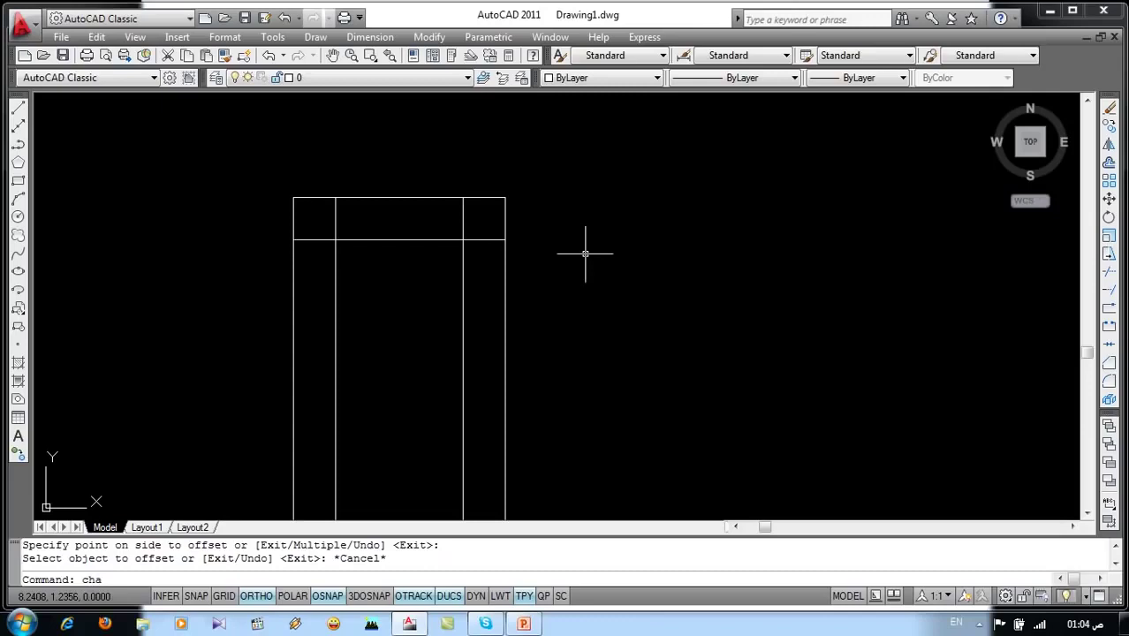
pyautogui.press('Return')
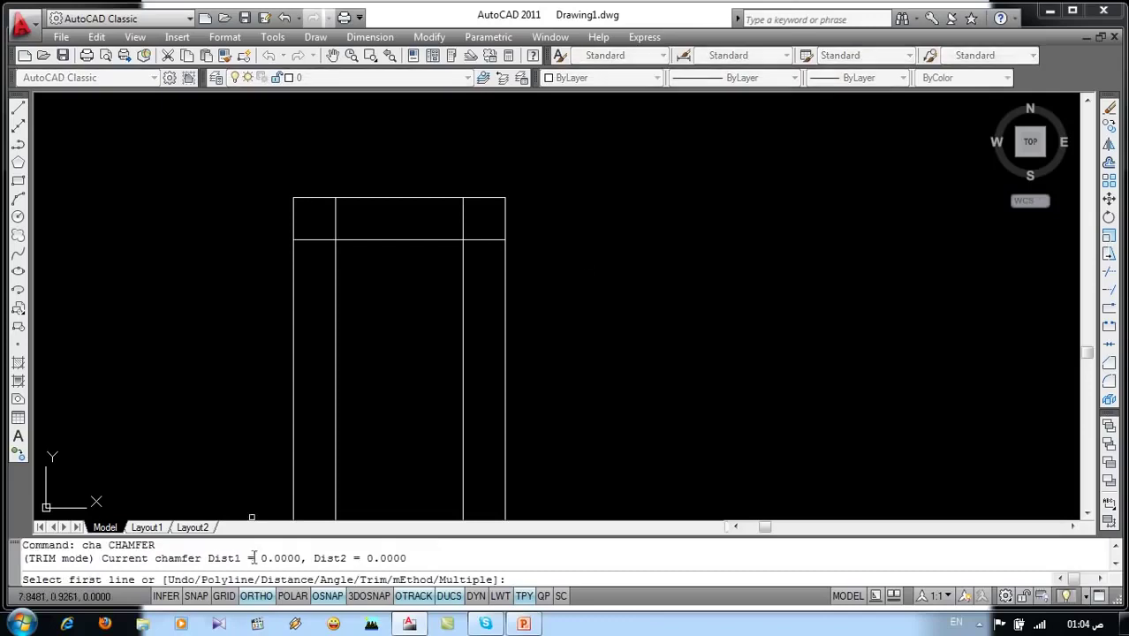
pyautogui.moveTo(254, 558); pyautogui.dragTo(422, 560)
pyautogui.click(463, 322)
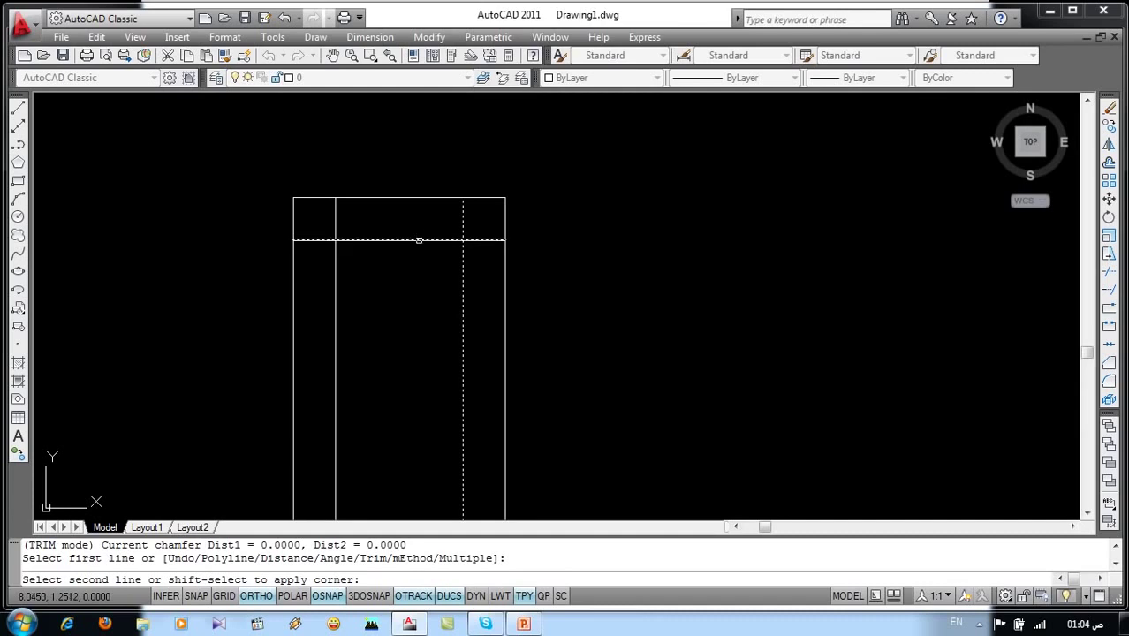
pyautogui.click(419, 236)
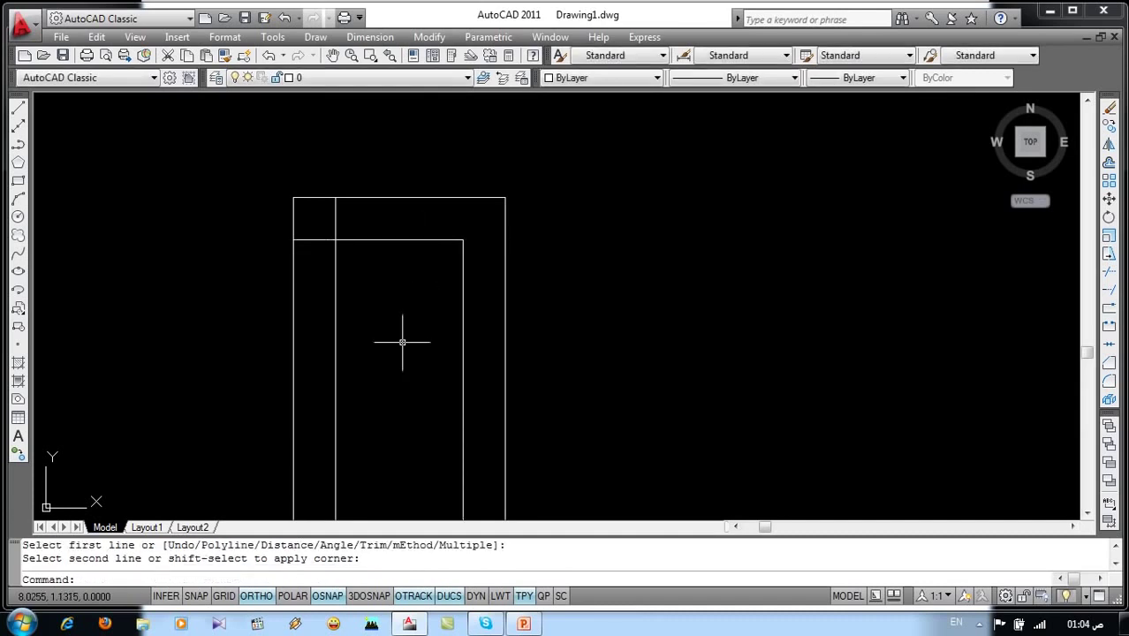
pyautogui.press('Return')
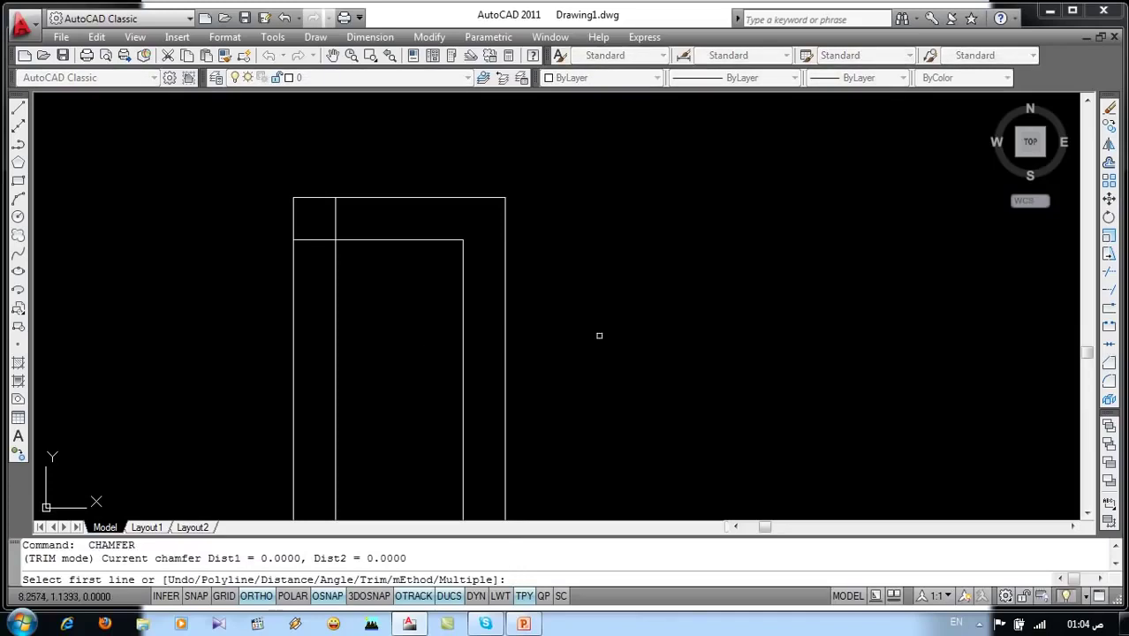
pyautogui.click(361, 240)
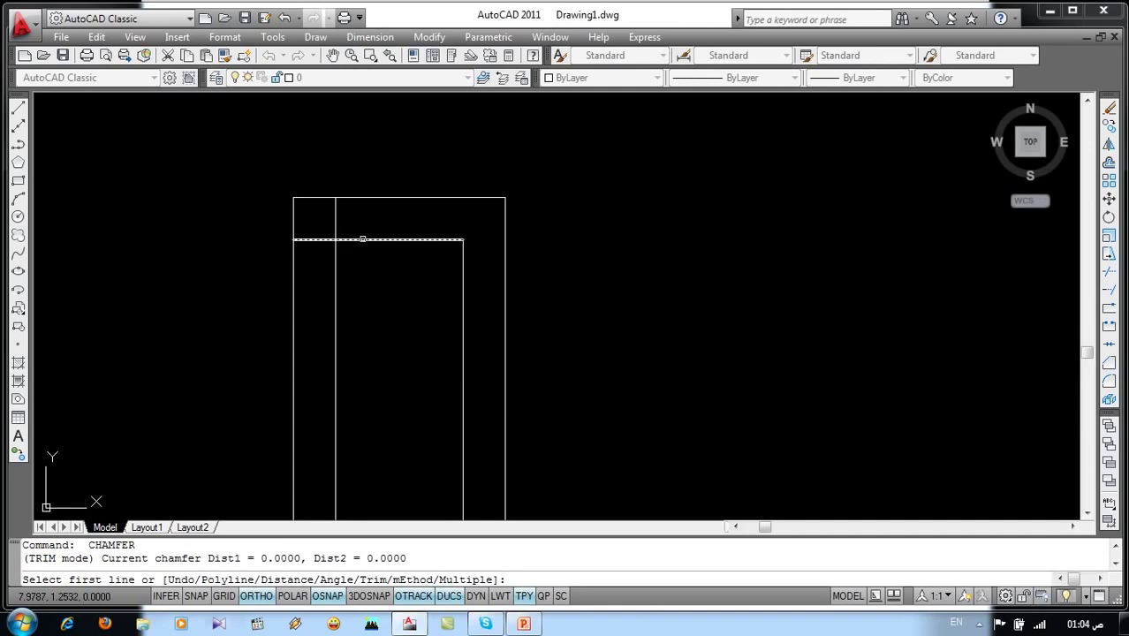
pyautogui.click(336, 265)
pyautogui.scroll(-5, 421, 216)
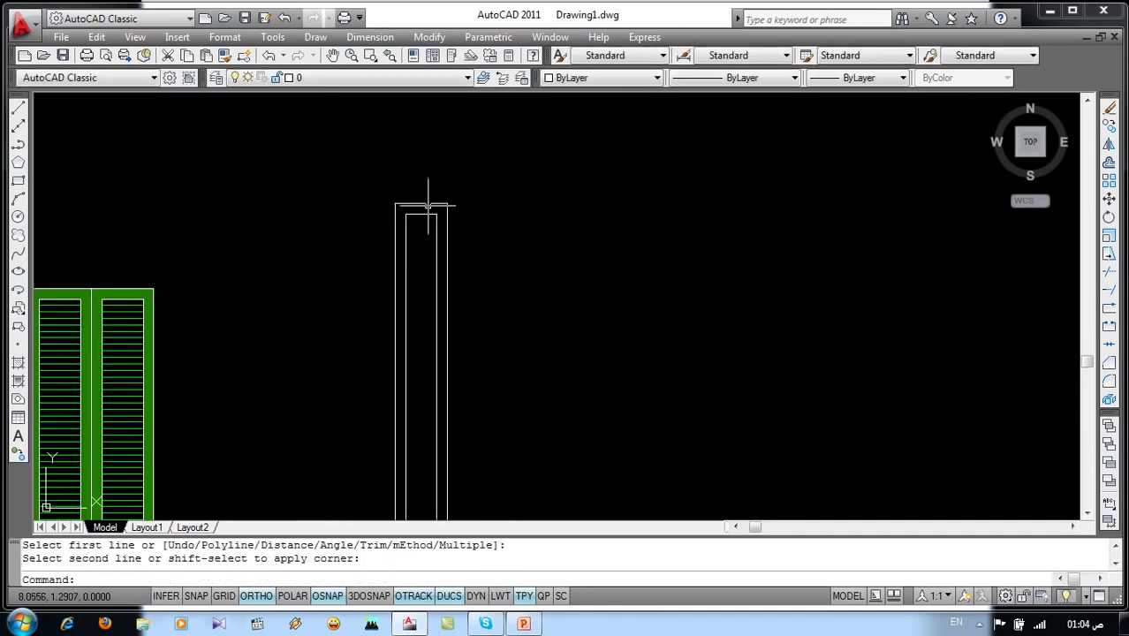
pyautogui.moveTo(476, 352); pyautogui.dragTo(547, 255, button='middle')
pyautogui.moveTo(543, 335); pyautogui.dragTo(568, 349, button='middle')
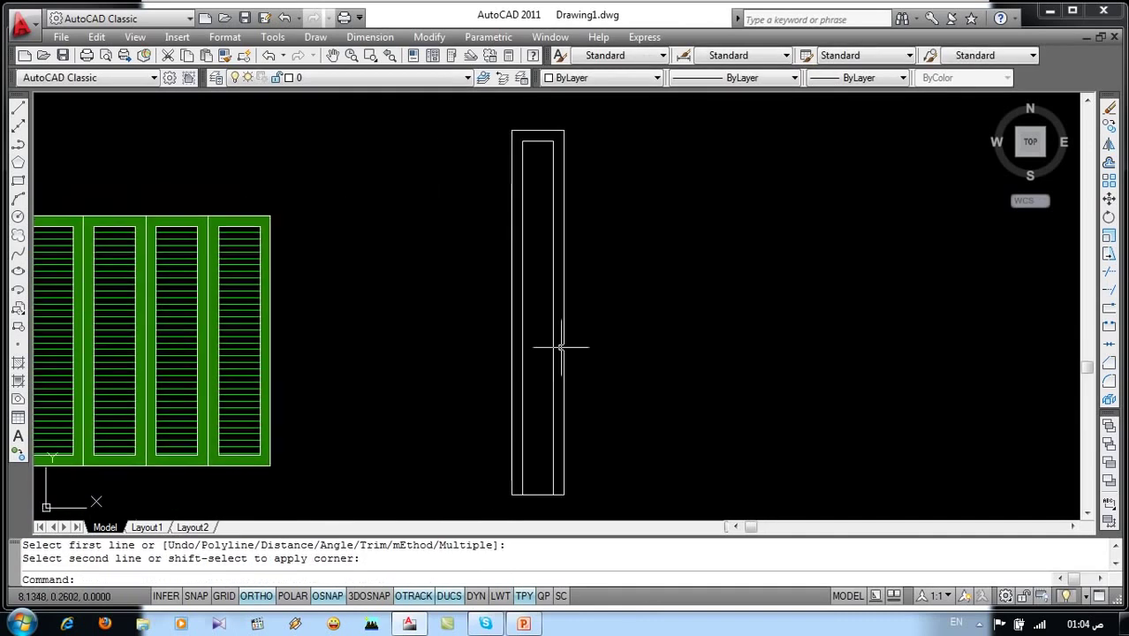
# - Draw a line across the open bottom of the door's inner frame
pyautogui.write('l LINE Specify first point:')
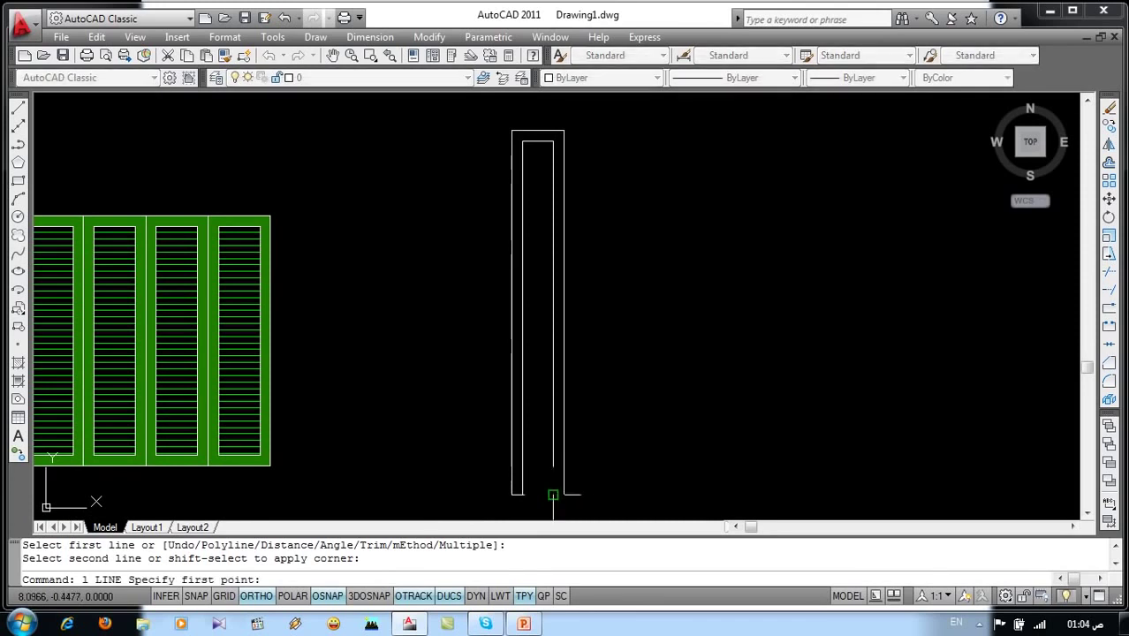
pyautogui.click(552, 495)
pyautogui.click(523, 494)
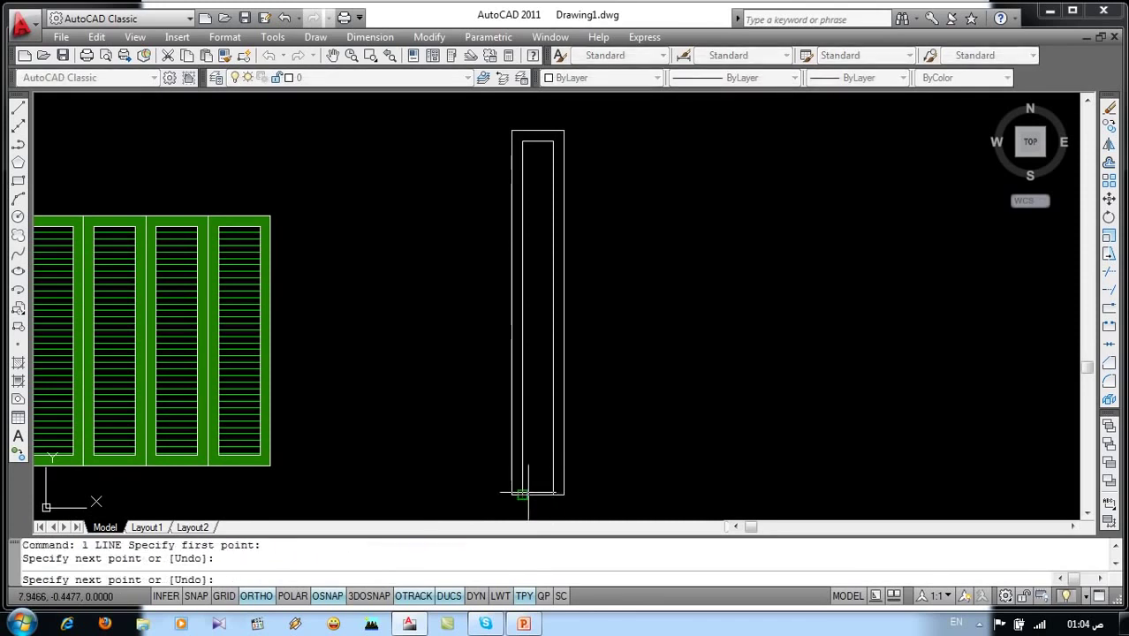
pyautogui.press('Return')
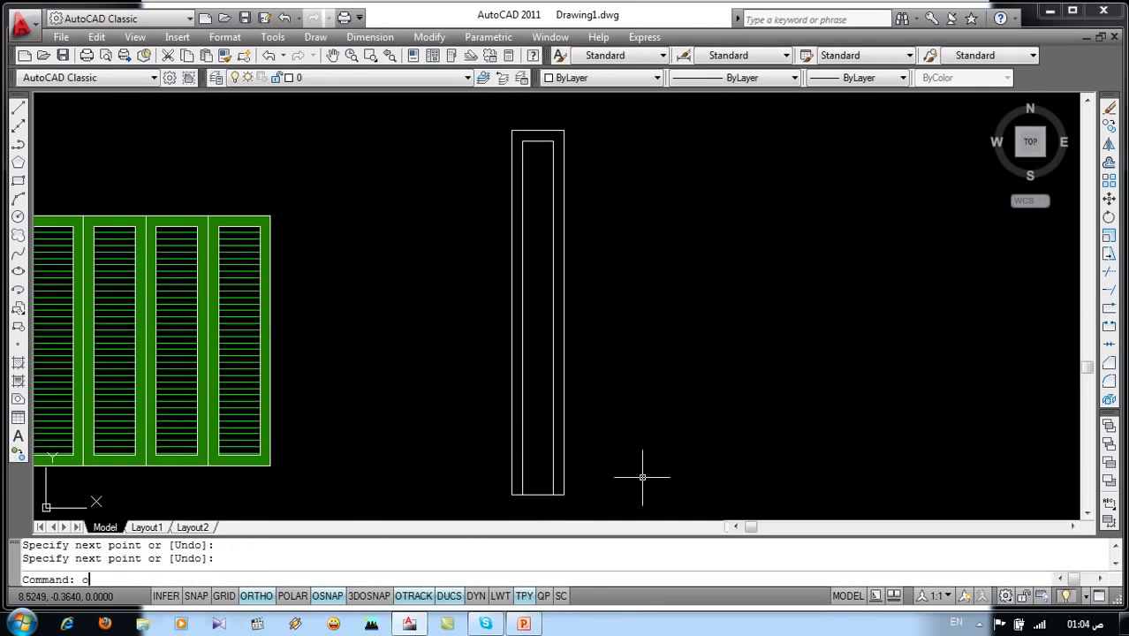
# - Offset that bottom line 0.25 upward to mark off a kick panel
pyautogui.press('Return')
pyautogui.write('.05')
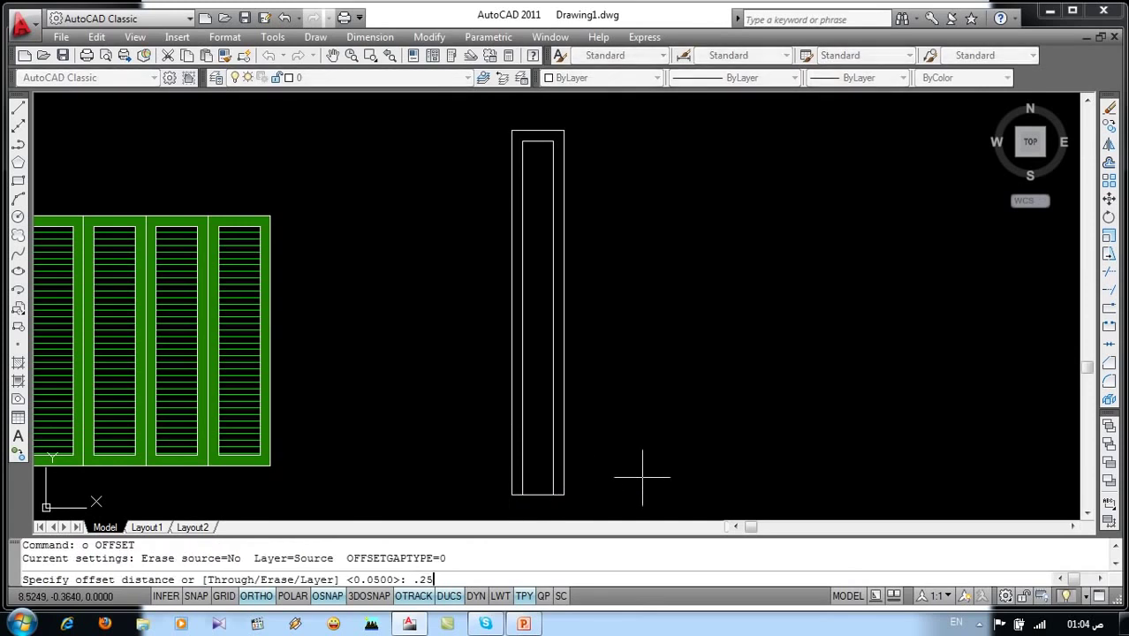
pyautogui.press('Return')
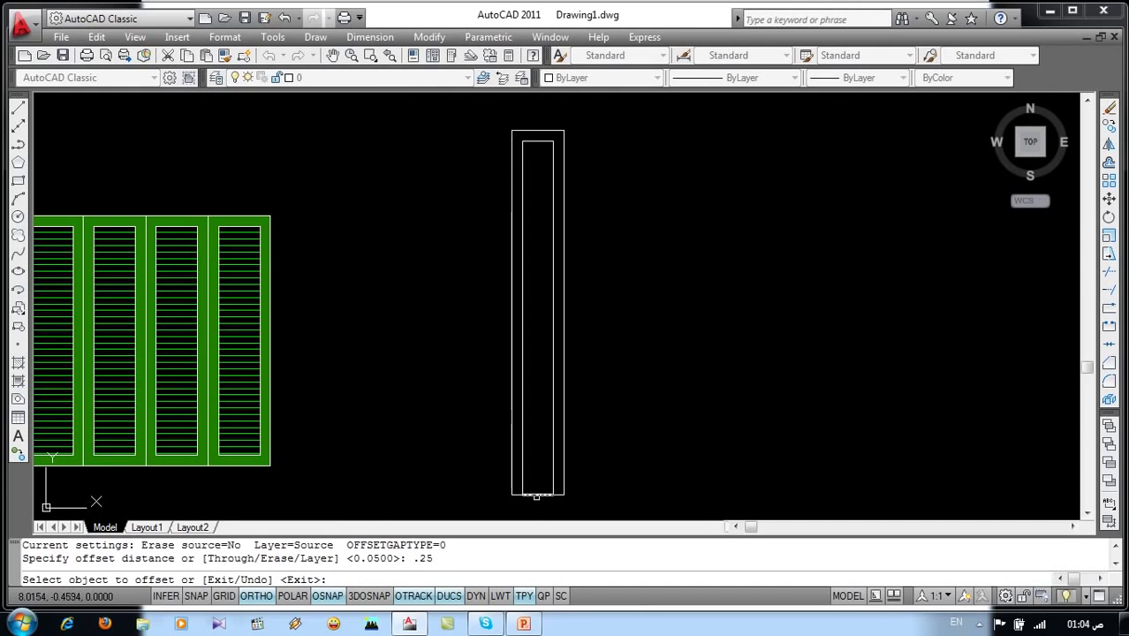
pyautogui.click(536, 496)
pyautogui.click(530, 407)
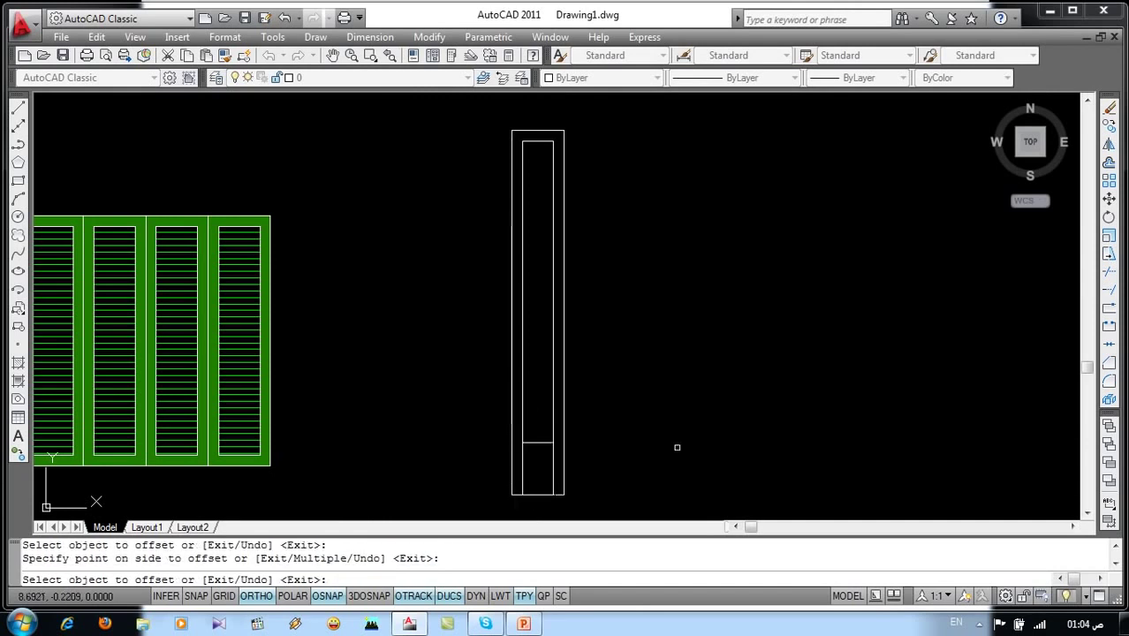
pyautogui.press('Escape')
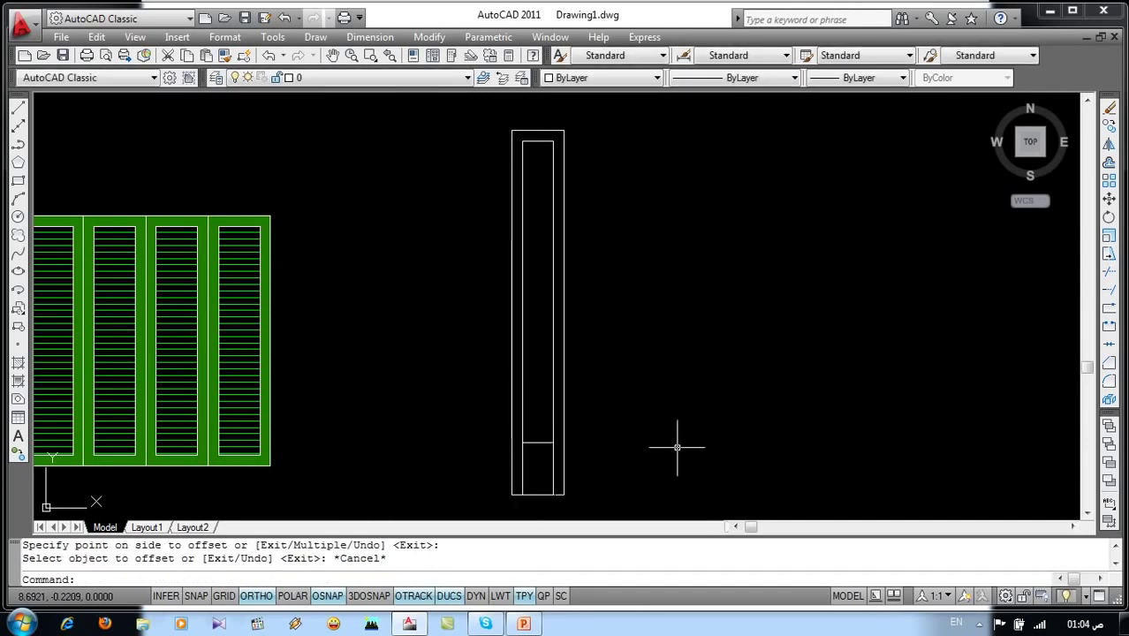
pyautogui.write('h')
# - Hatch the door's upper inner panel with green ANSI31 slats at angle 135, scale 0.25
pyautogui.press('Return')
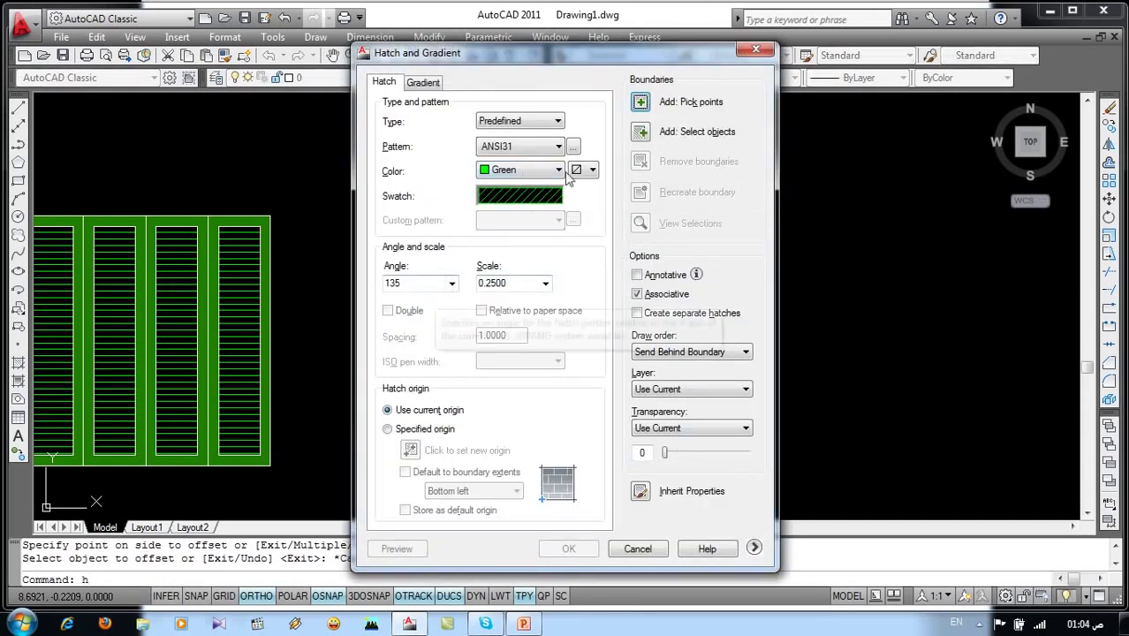
pyautogui.click(640, 102)
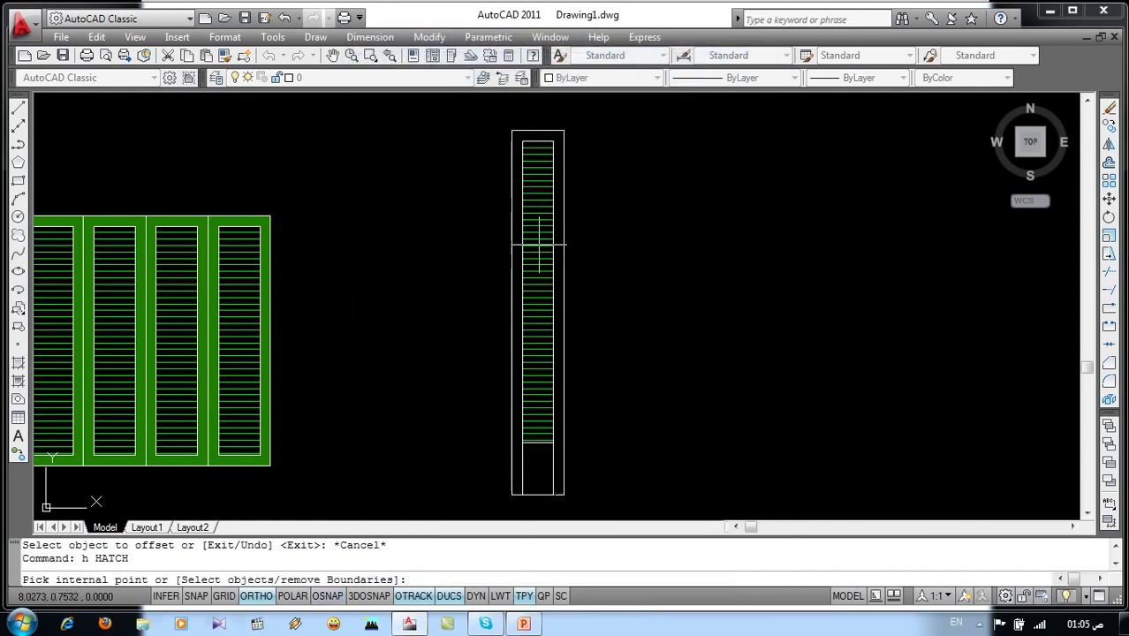
pyautogui.click(538, 243)
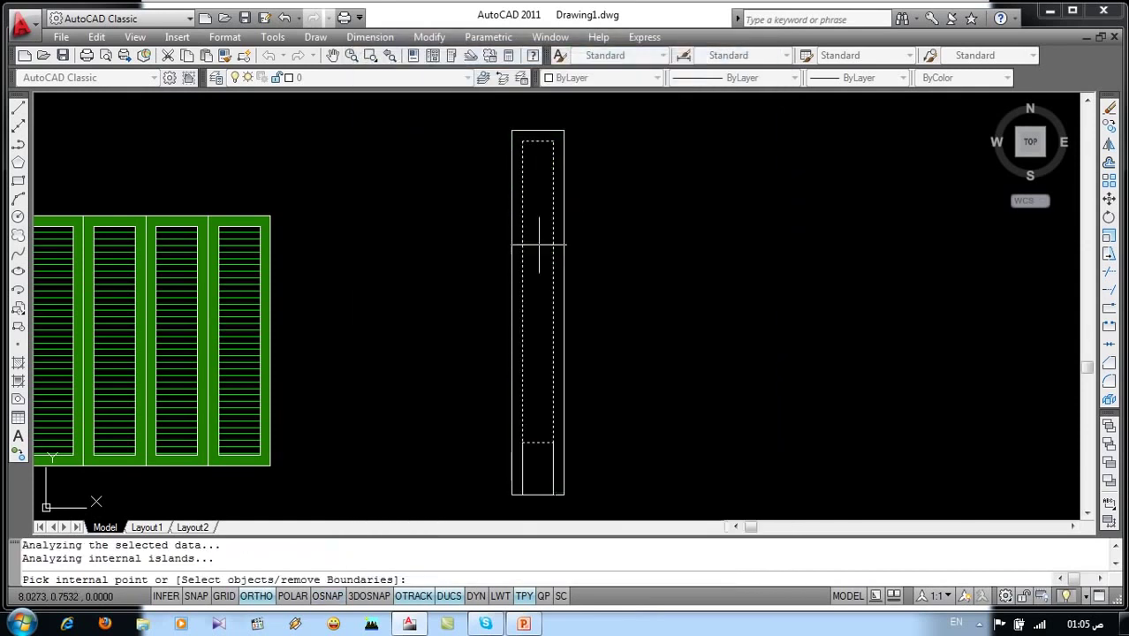
pyautogui.press('Return')
pyautogui.click(569, 551)
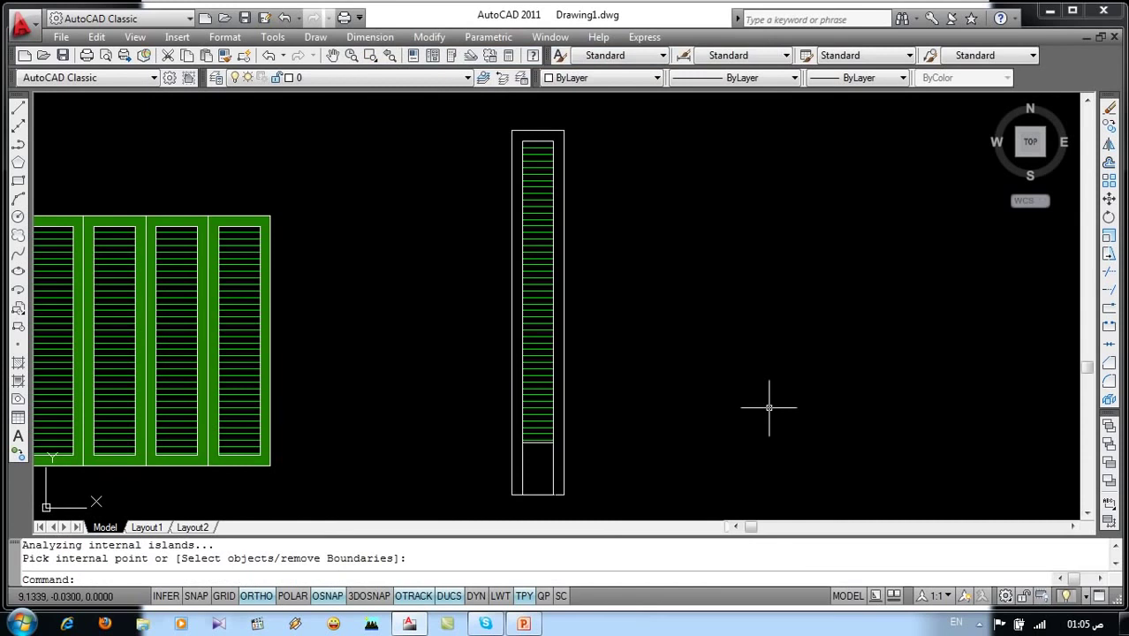
# - Fill the door's bottom kick panel with a solid green hatch
pyautogui.write('h')
pyautogui.press('Return')
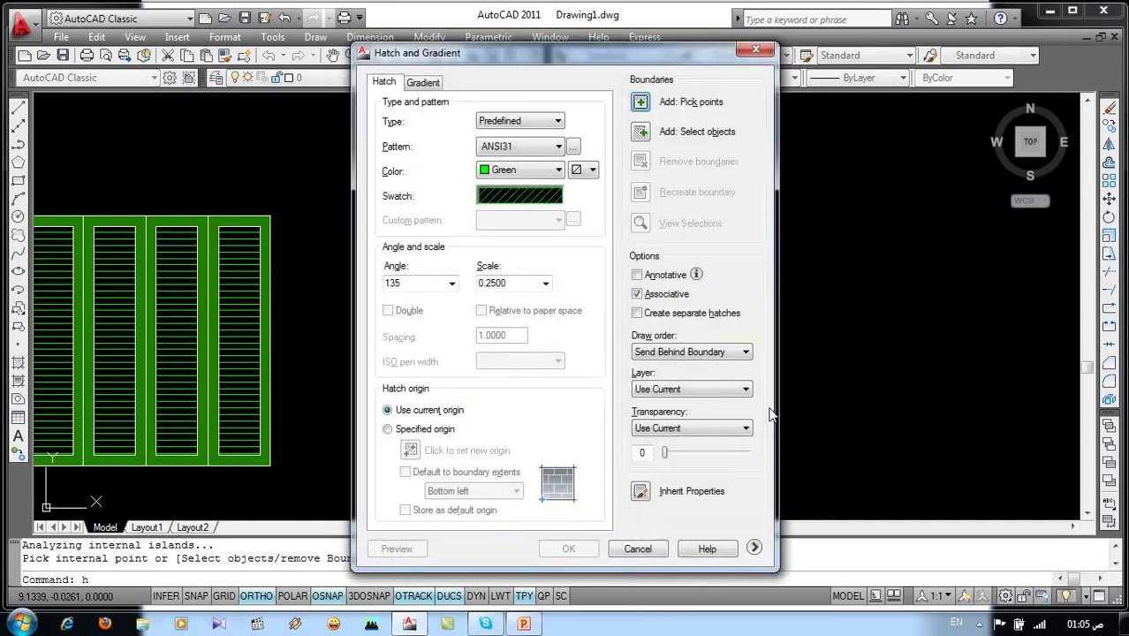
pyautogui.click(543, 199)
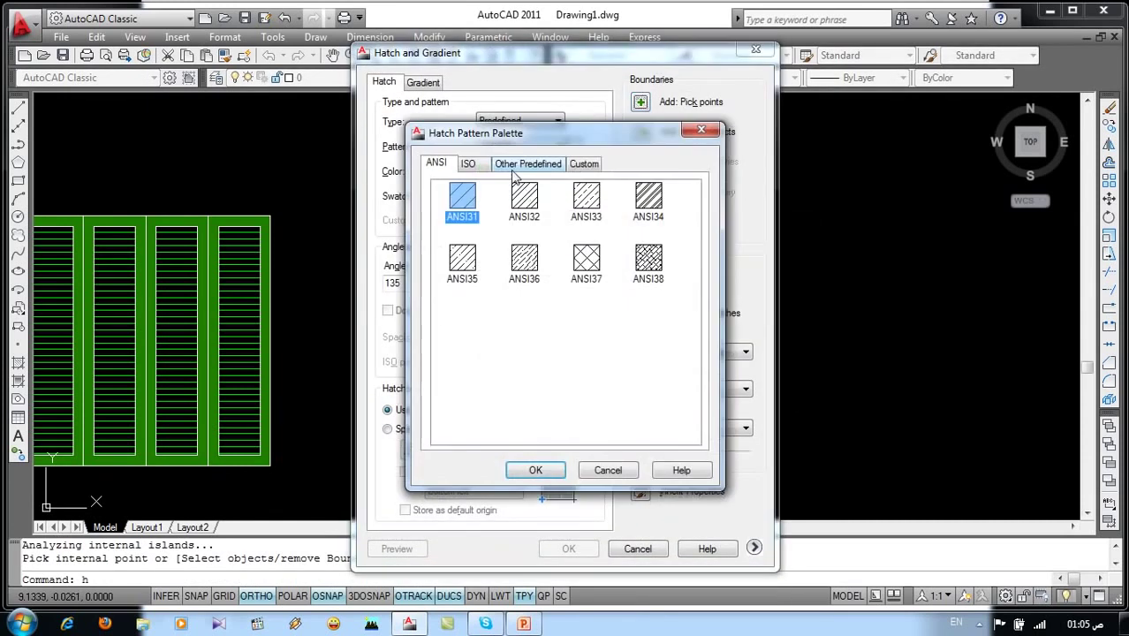
pyautogui.click(515, 166)
pyautogui.click(464, 200)
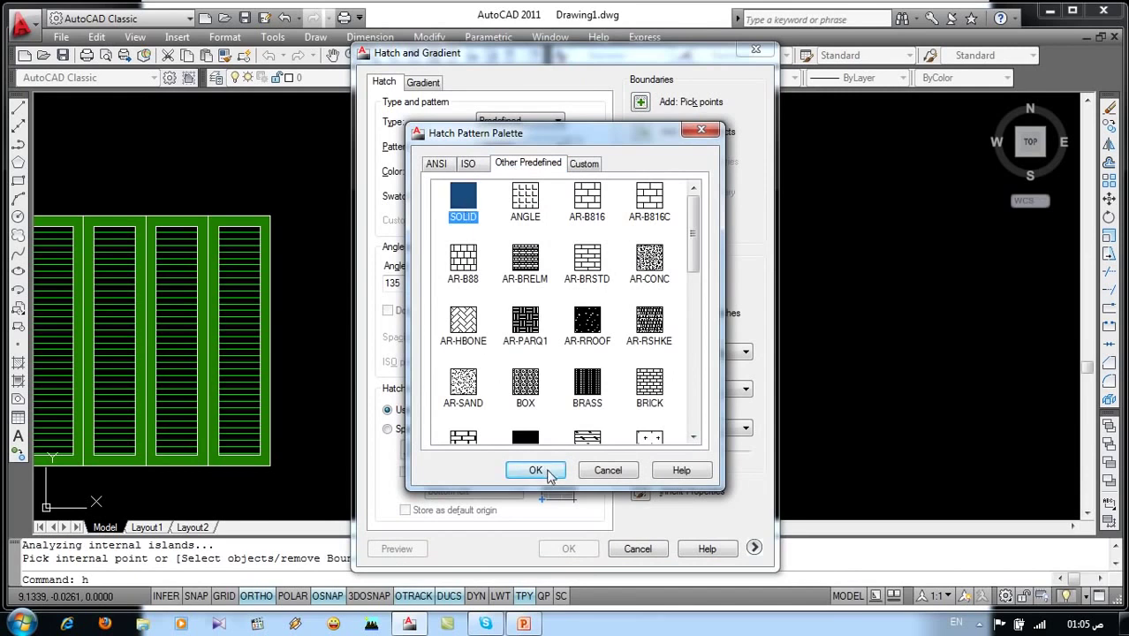
pyautogui.click(535, 470)
pyautogui.click(642, 104)
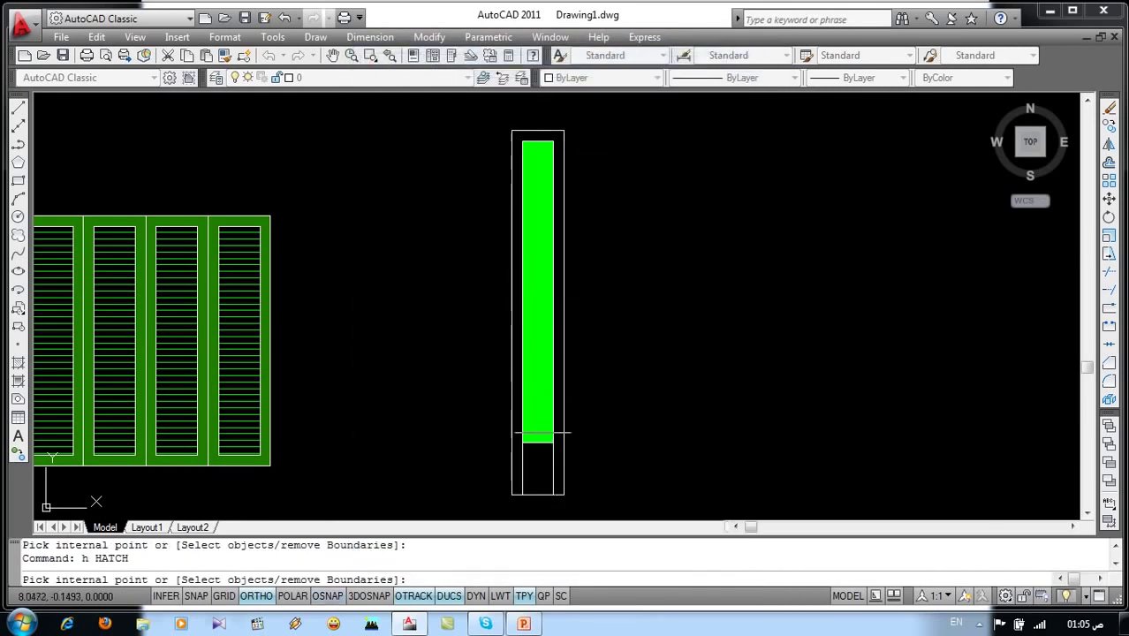
pyautogui.click(536, 480)
pyautogui.press('Return')
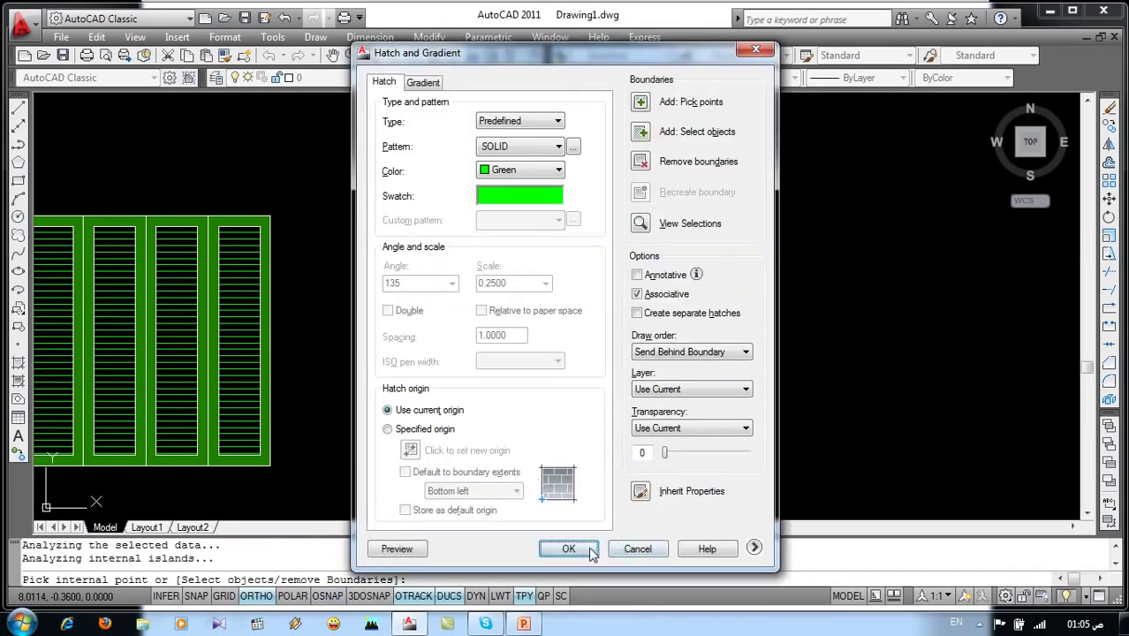
pyautogui.click(574, 545)
# - Fill the door's surrounding frame band with solid dark green, colour 86
pyautogui.press('Return')
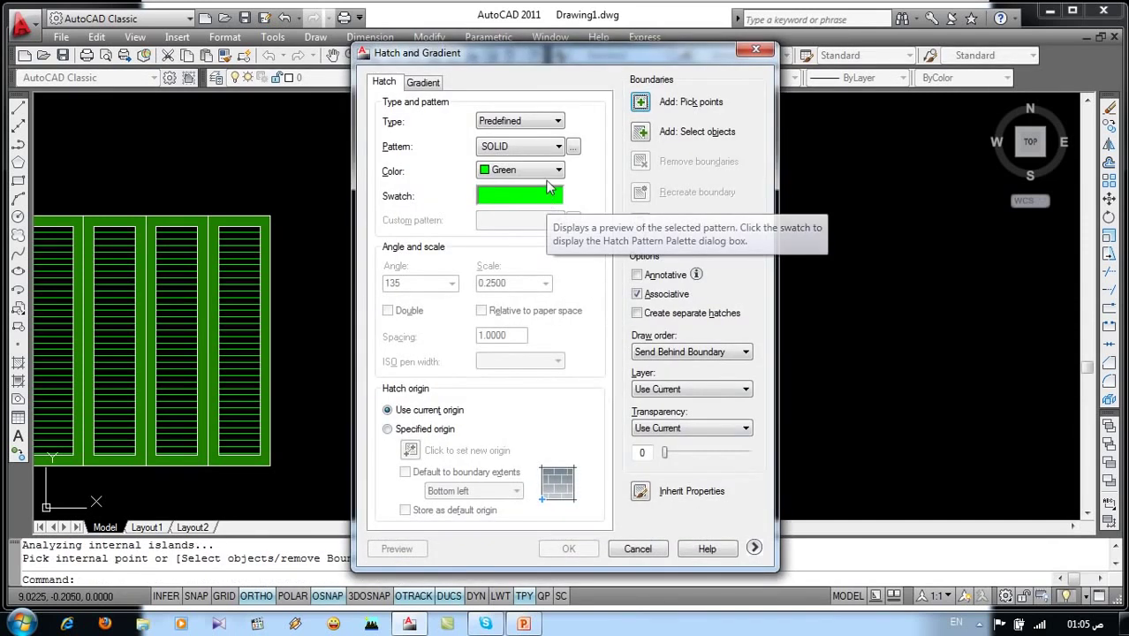
pyautogui.click(539, 170)
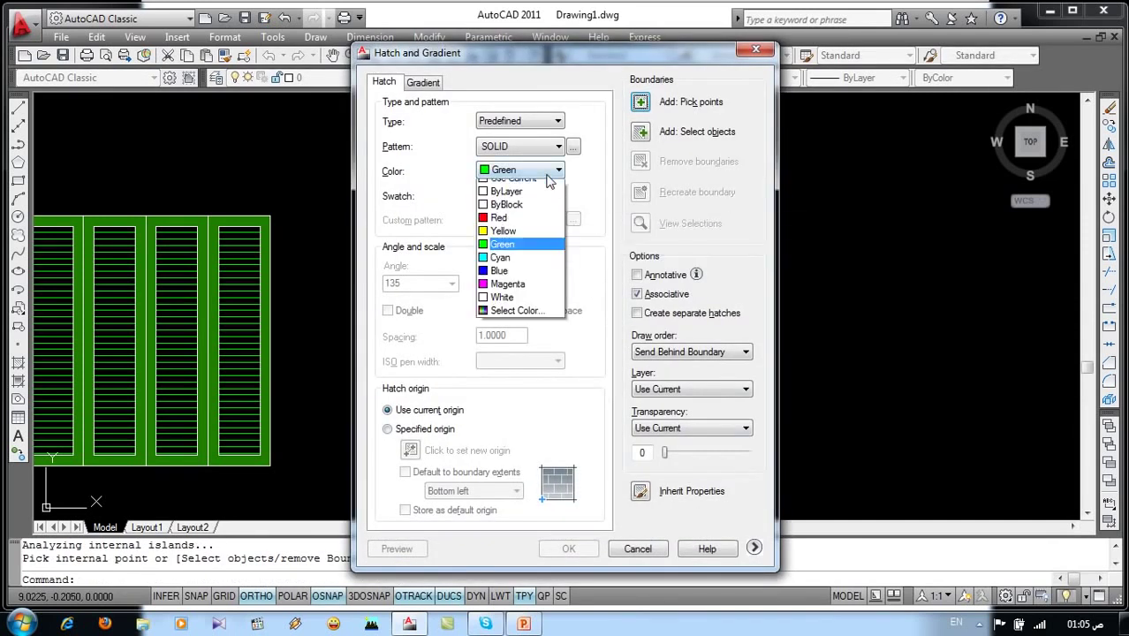
pyautogui.click(515, 317)
pyautogui.click(515, 233)
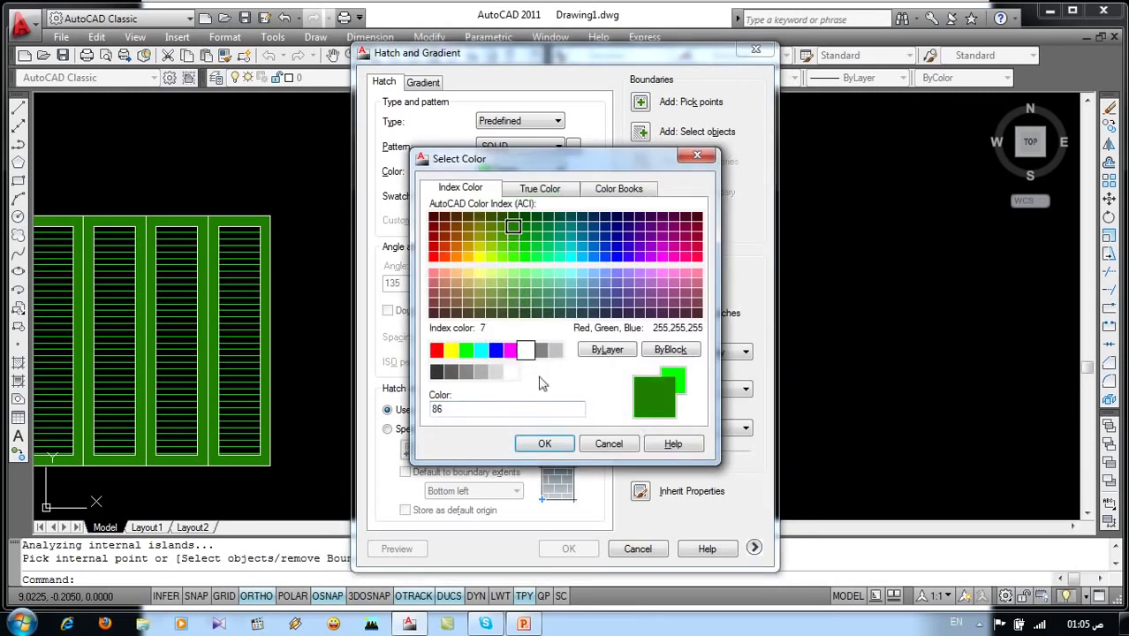
pyautogui.click(545, 444)
pyautogui.click(640, 102)
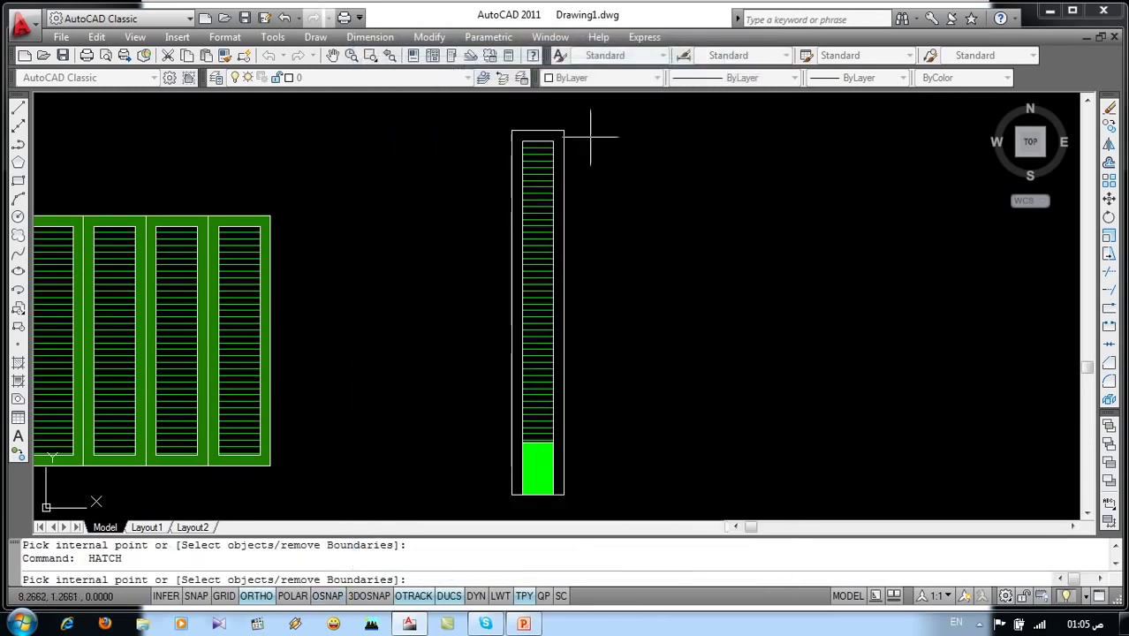
pyautogui.click(561, 135)
pyautogui.click(560, 135)
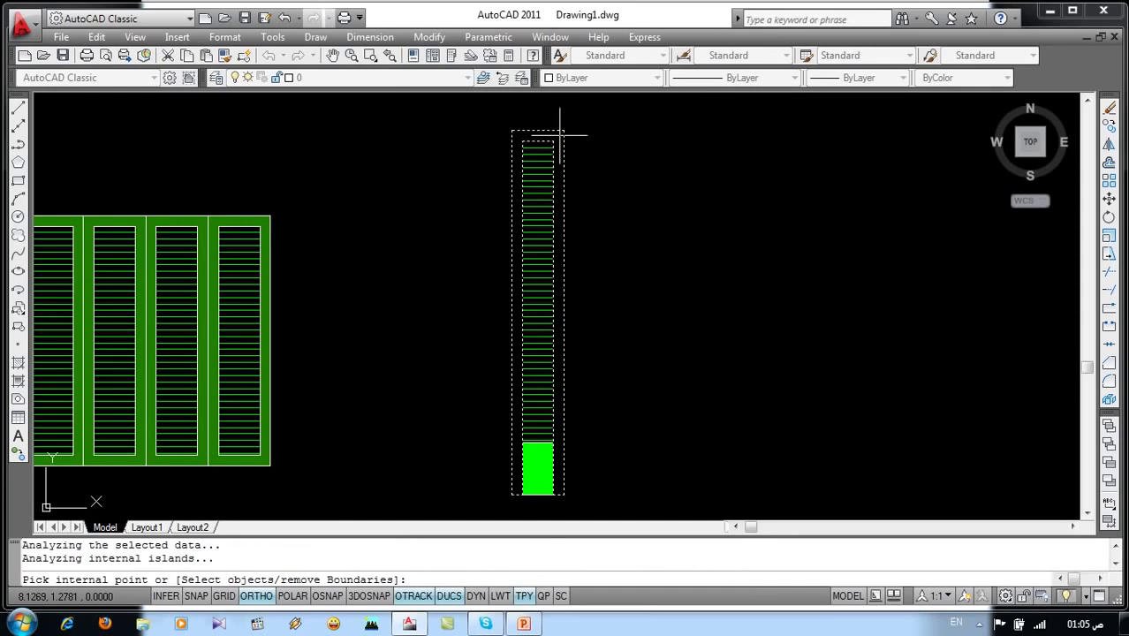
pyautogui.press('Return')
pyautogui.click(572, 545)
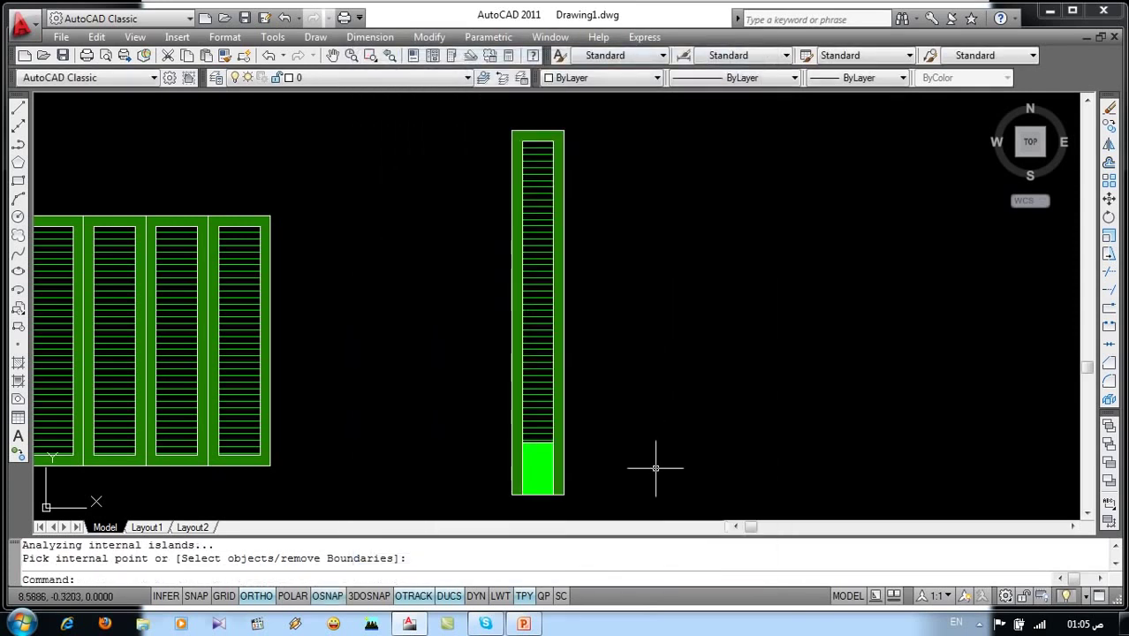
pyautogui.moveTo(655, 468); pyautogui.dragTo(582, 469, button='middle')
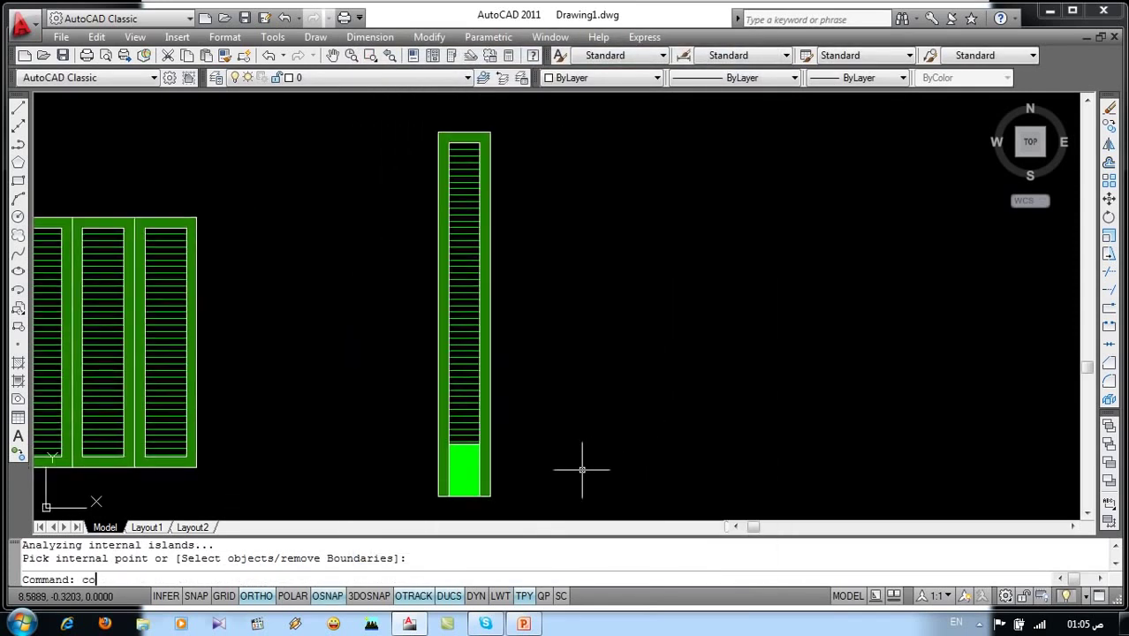
# - Copy the door leaf three times to the right, side by side, making four leaves
pyautogui.press('Return')
pyautogui.click(511, 128)
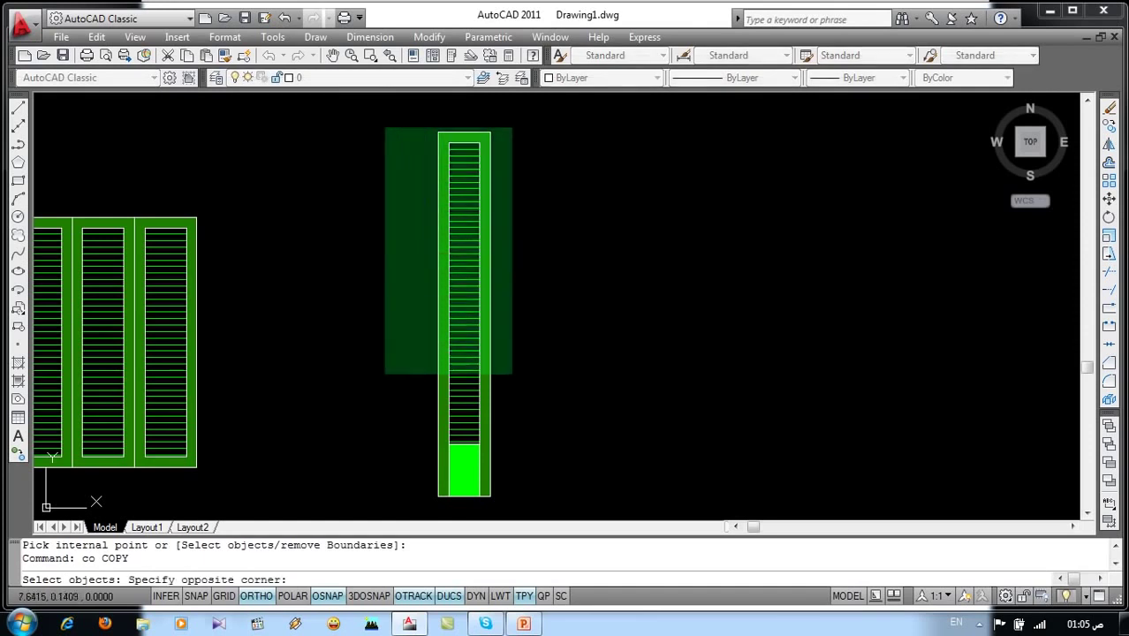
pyautogui.click(403, 509)
pyautogui.press('Return')
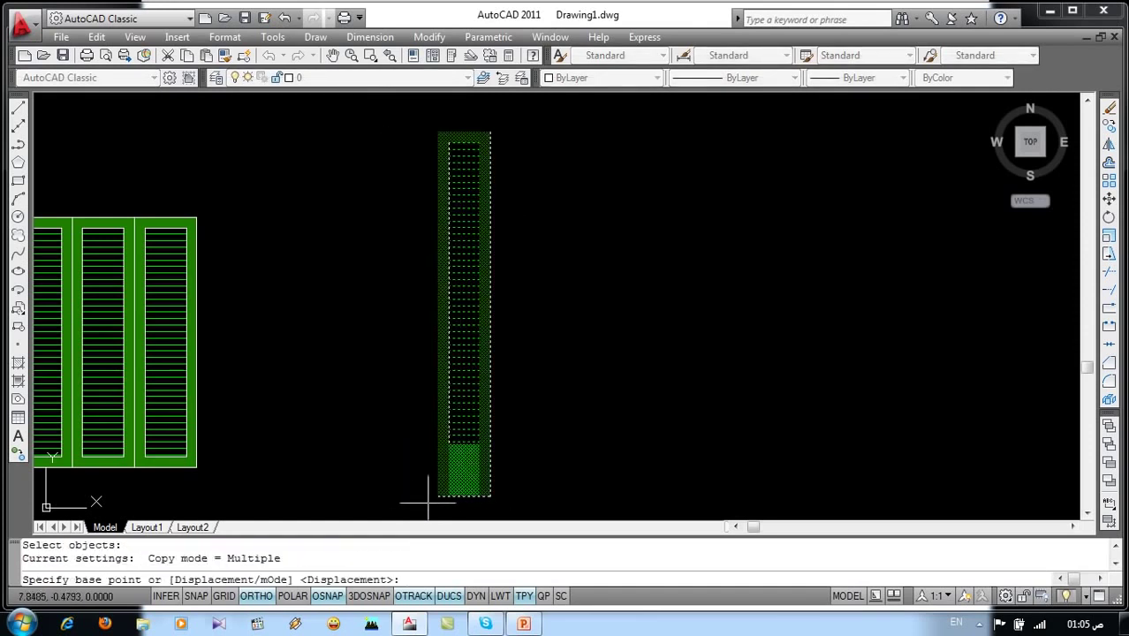
pyautogui.click(438, 496)
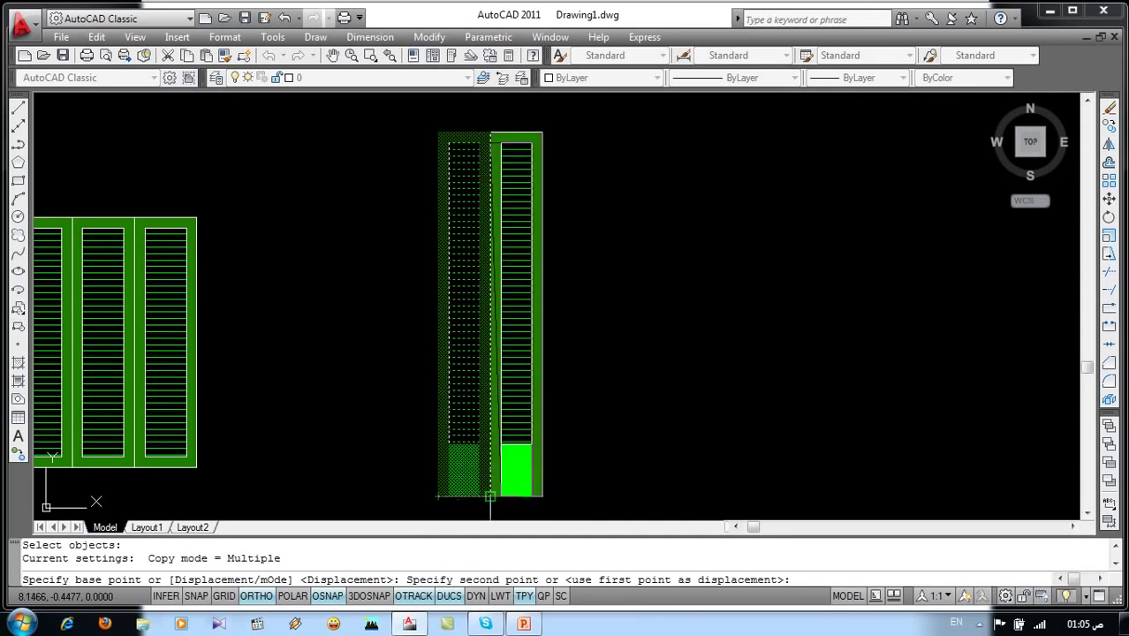
pyautogui.click(490, 497)
pyautogui.click(542, 497)
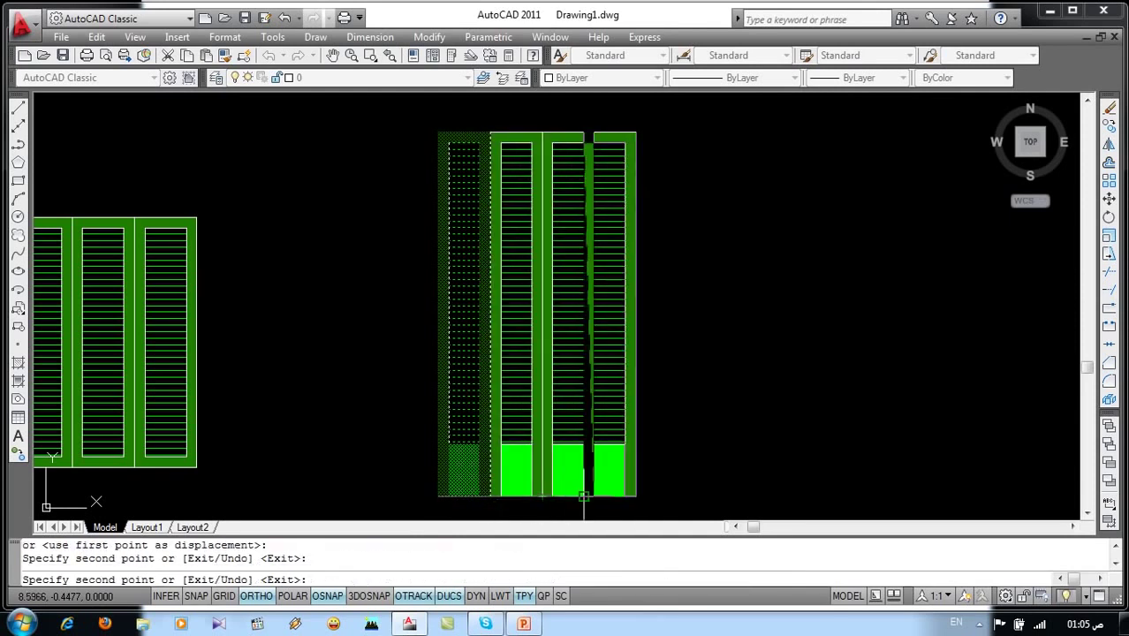
pyautogui.click(594, 496)
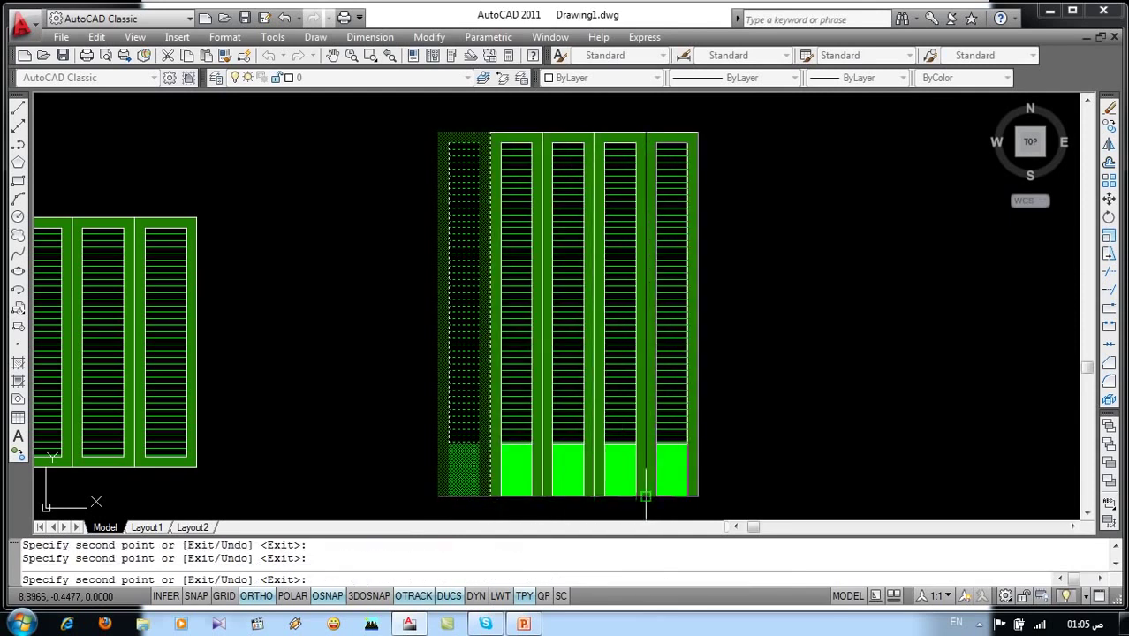
pyautogui.press('Escape')
pyautogui.scroll(-4, 577, 346)
pyautogui.moveTo(577, 346)
pyautogui.mouseDown(button='middle')
pyautogui.moveTo(574, 360)
pyautogui.moveTo(486, 324)
pyautogui.mouseUp(button='middle')
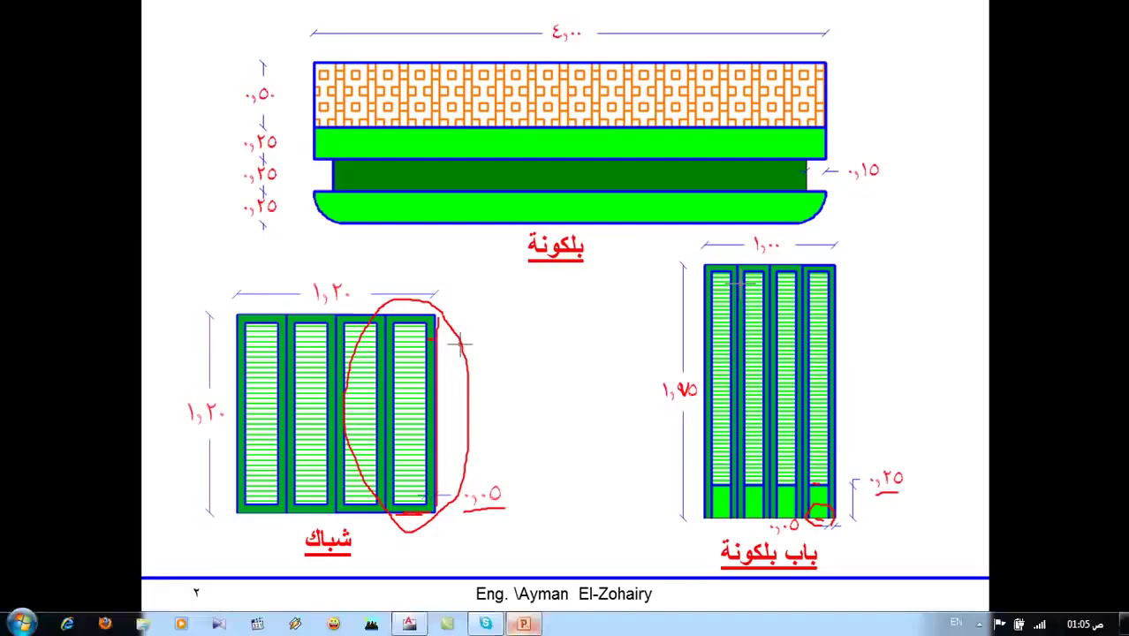
pyautogui.click(523, 623)
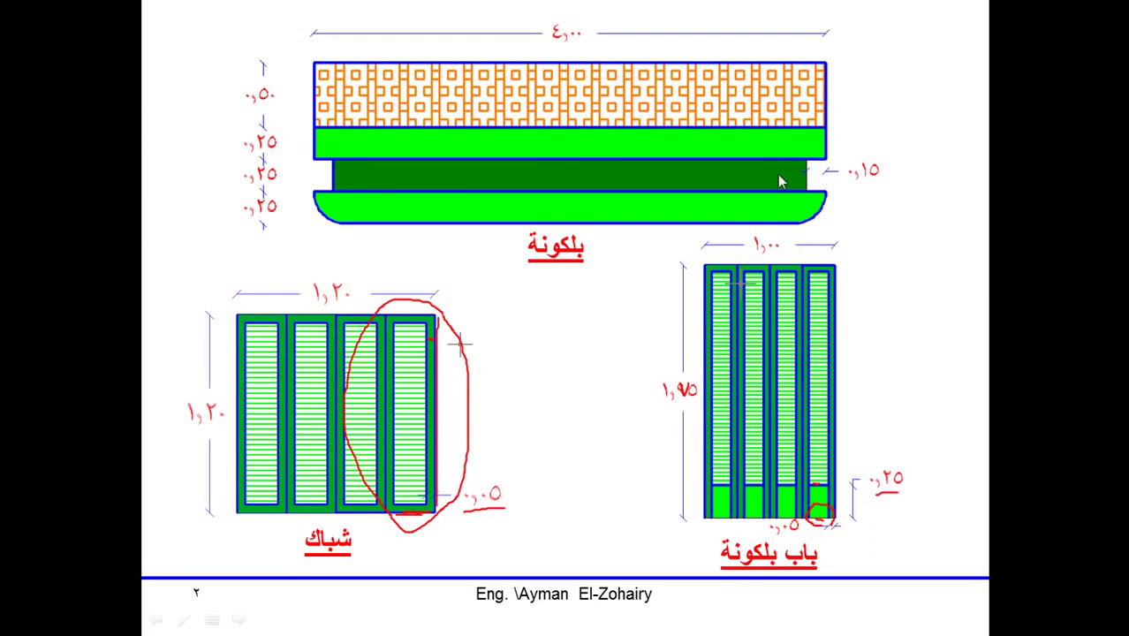
pyautogui.hotkey('alt', 'Tab')
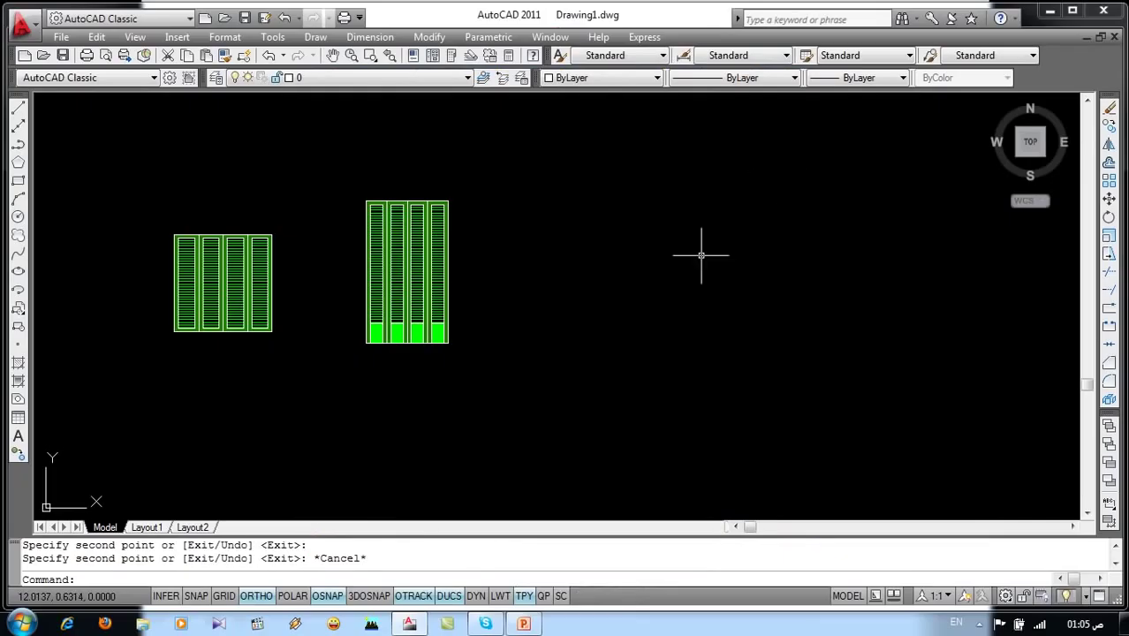
# - Draw a 4-unit horizontal line beside the door
pyautogui.press('Return')
pyautogui.click(508, 321)
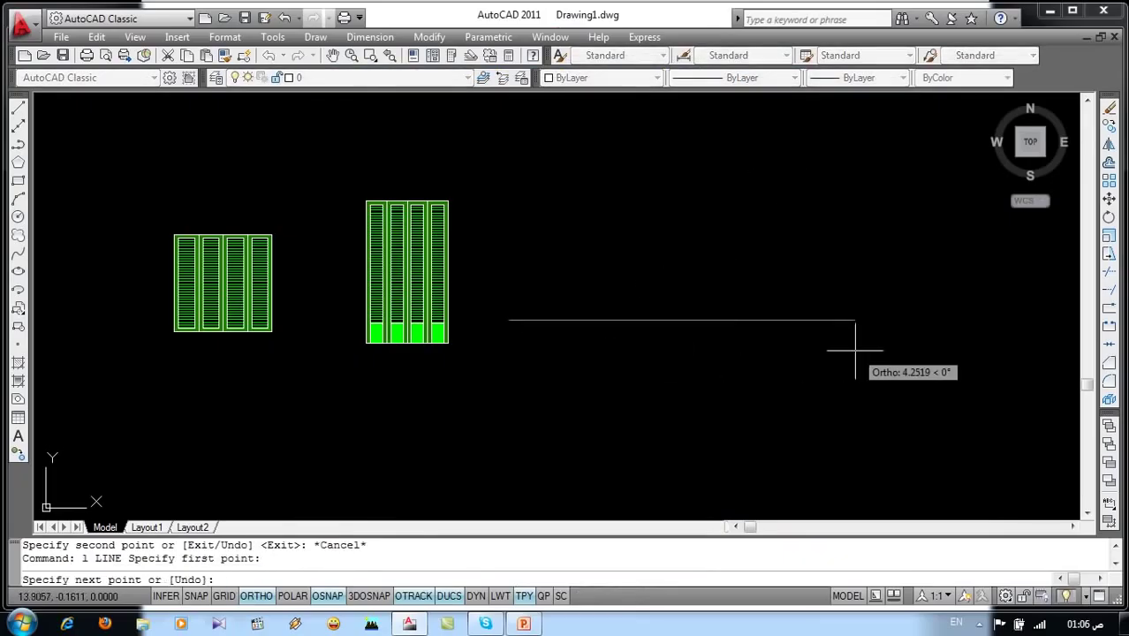
pyautogui.write('4')
pyautogui.press('Return')
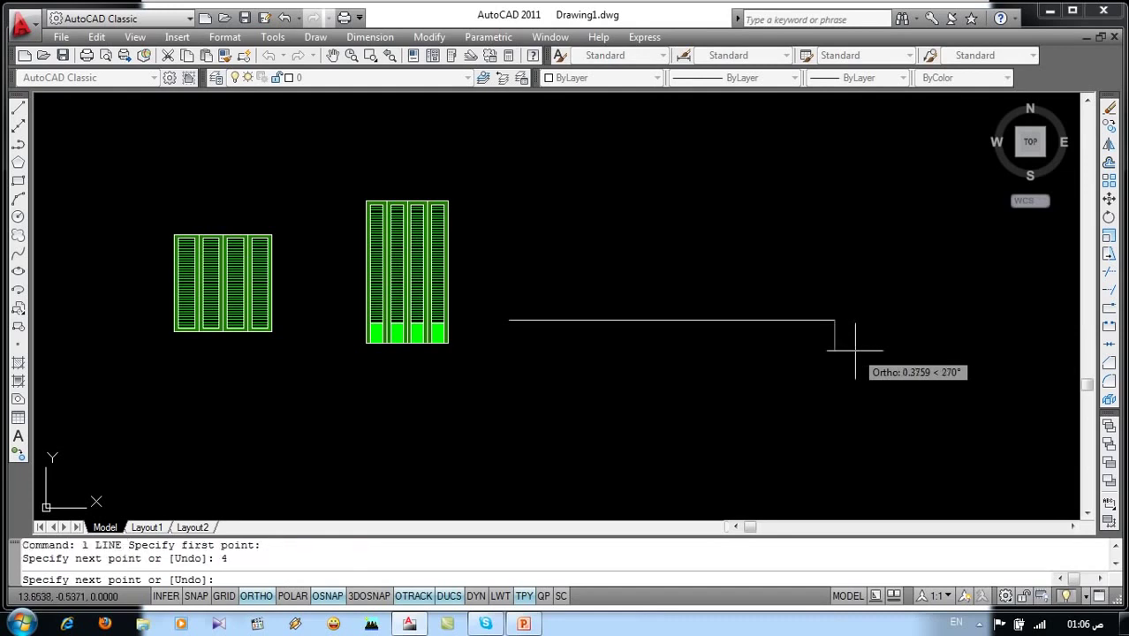
pyautogui.press('Escape')
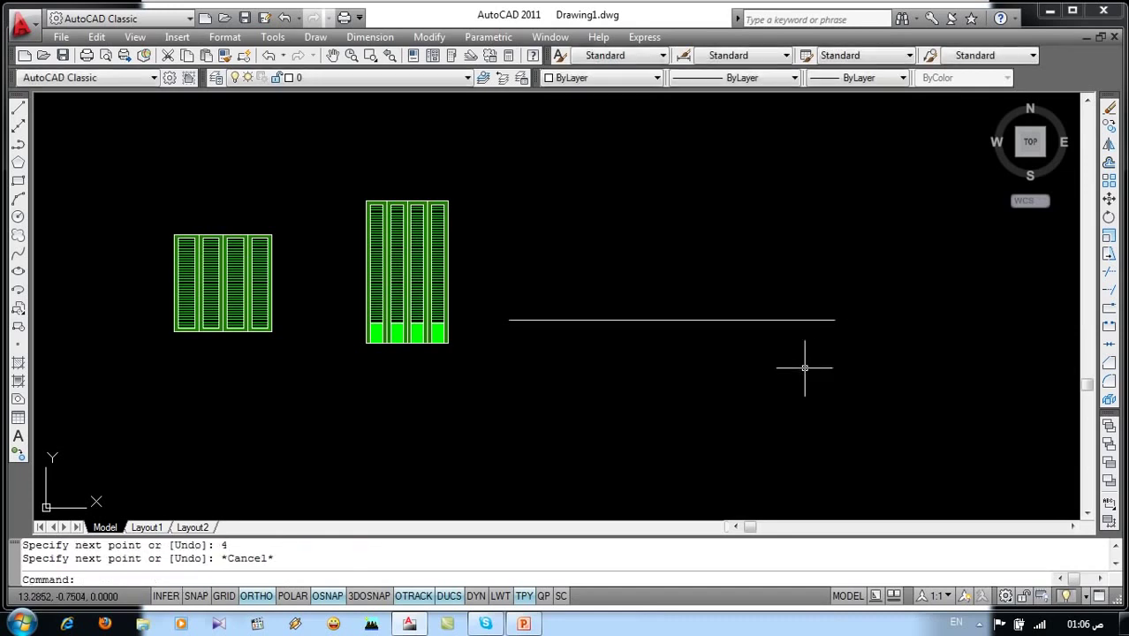
pyautogui.write('c')
# - Offset the line 0.5 downward
pyautogui.press('Return')
pyautogui.write('.')
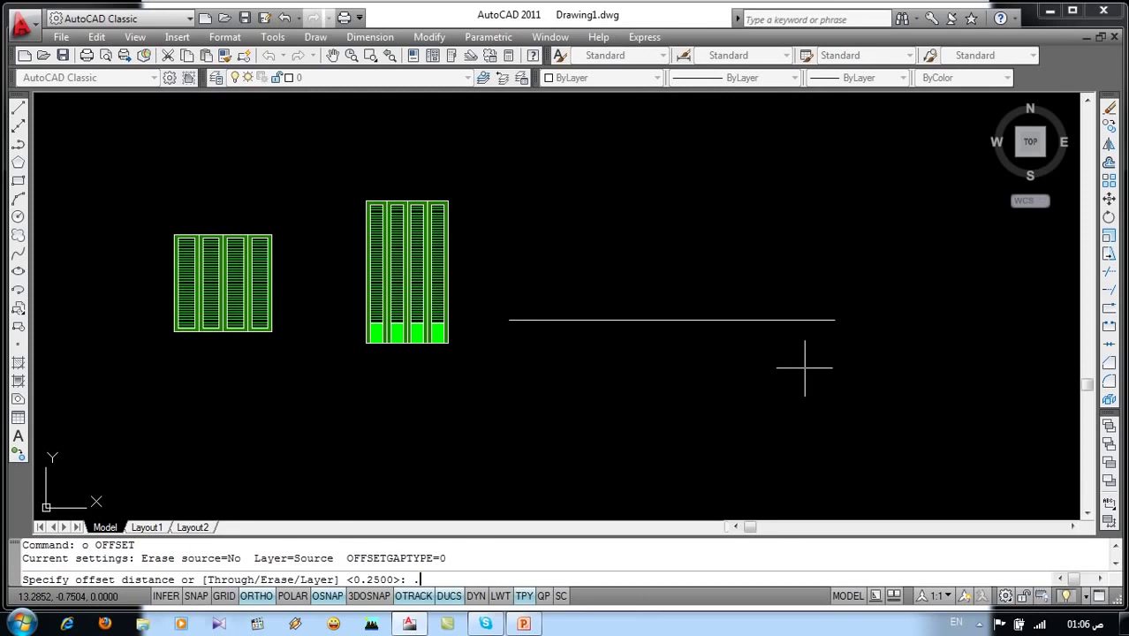
pyautogui.write('5')
pyautogui.press('Return')
pyautogui.click(795, 320)
pyautogui.click(782, 383)
pyautogui.press('Return')
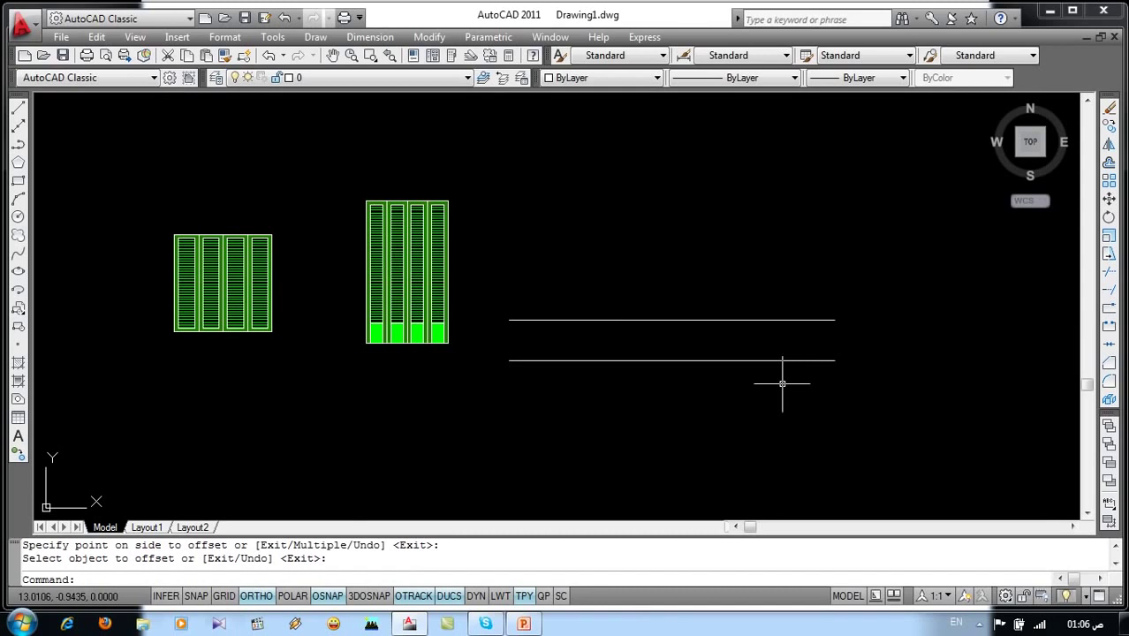
# - Add three more parallel lines below, each 0.25 apart
pyautogui.press('Return')
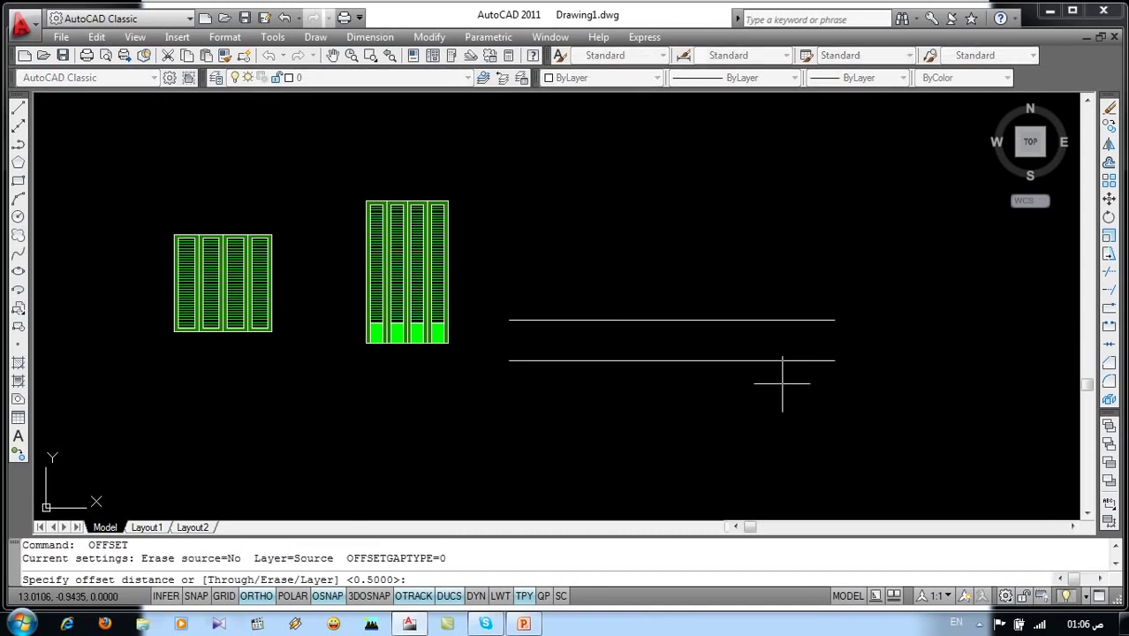
pyautogui.write('.25')
pyautogui.press('Return')
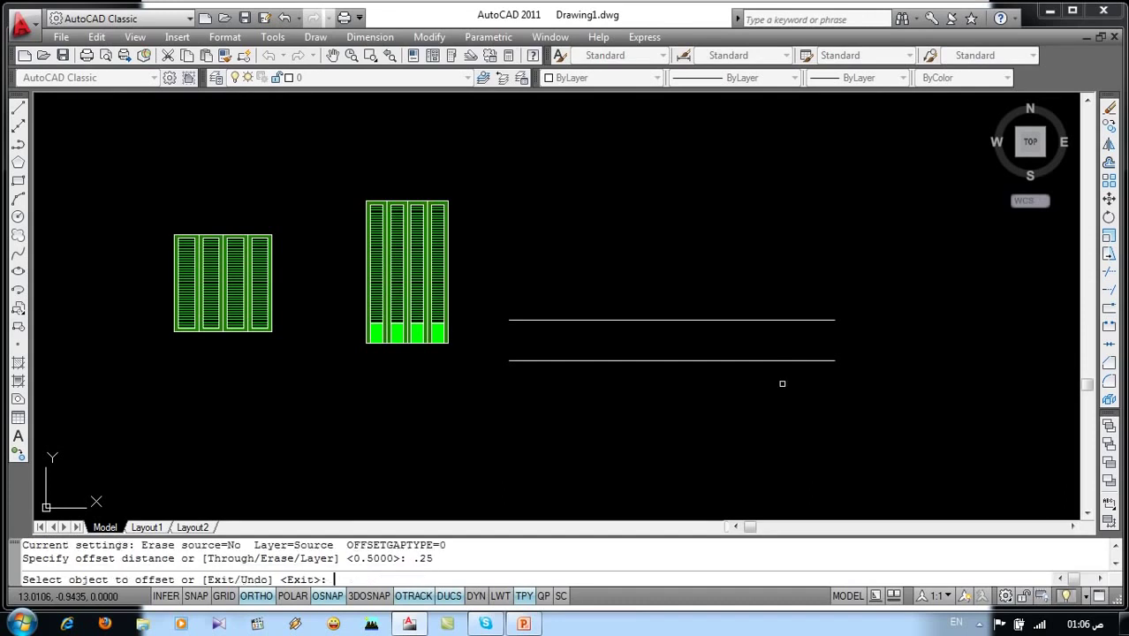
pyautogui.click(775, 359)
pyautogui.click(760, 391)
pyautogui.click(764, 381)
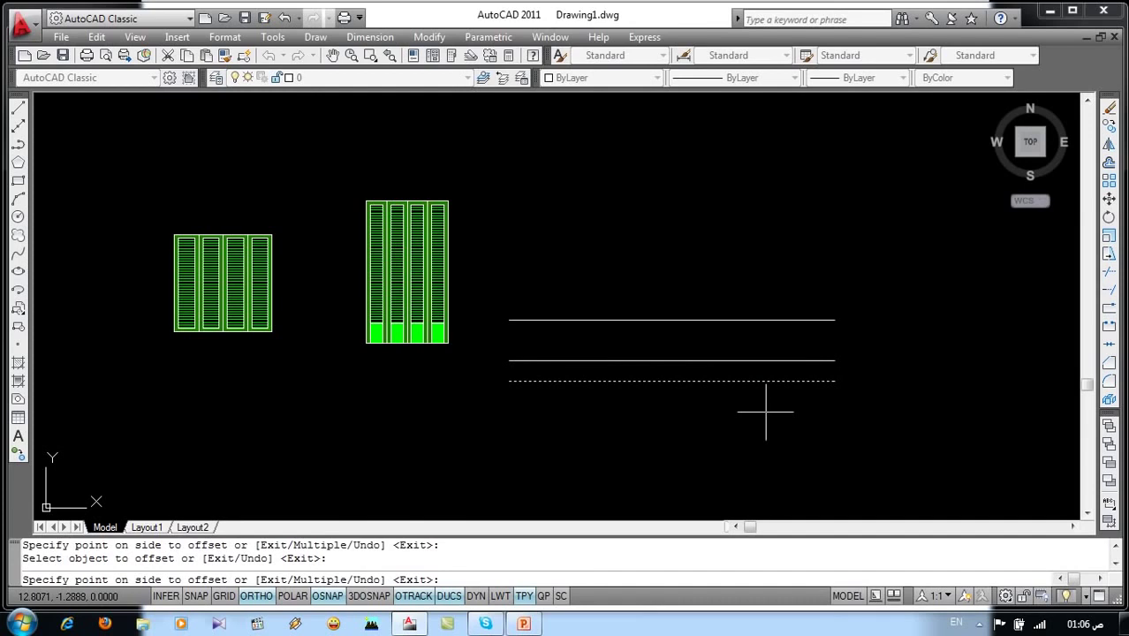
pyautogui.click(765, 411)
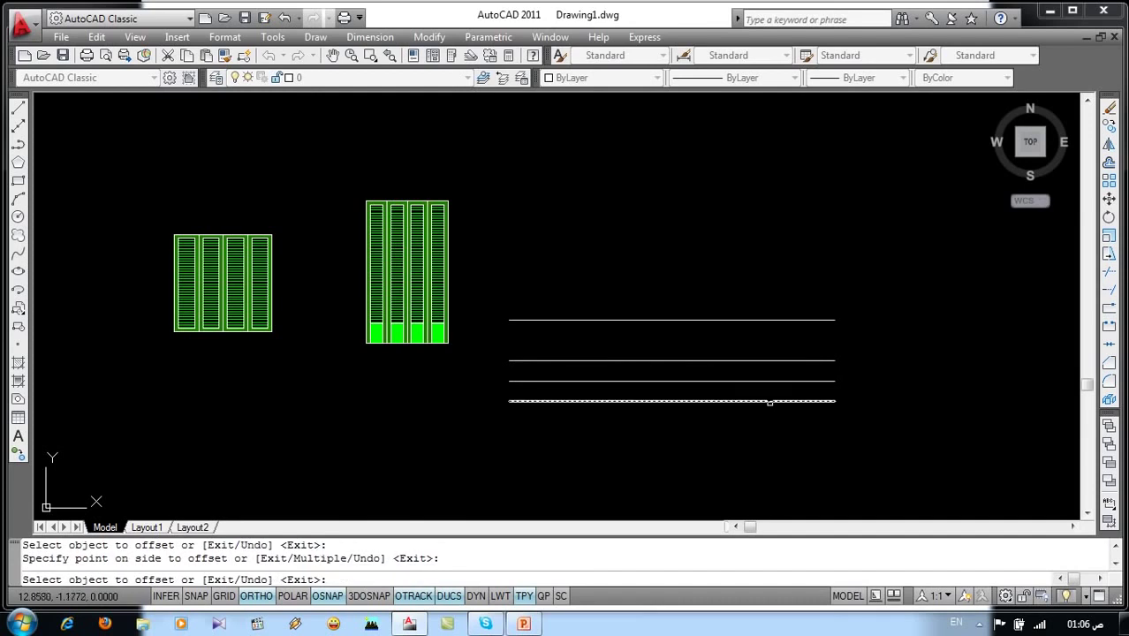
pyautogui.click(769, 402)
pyautogui.click(782, 450)
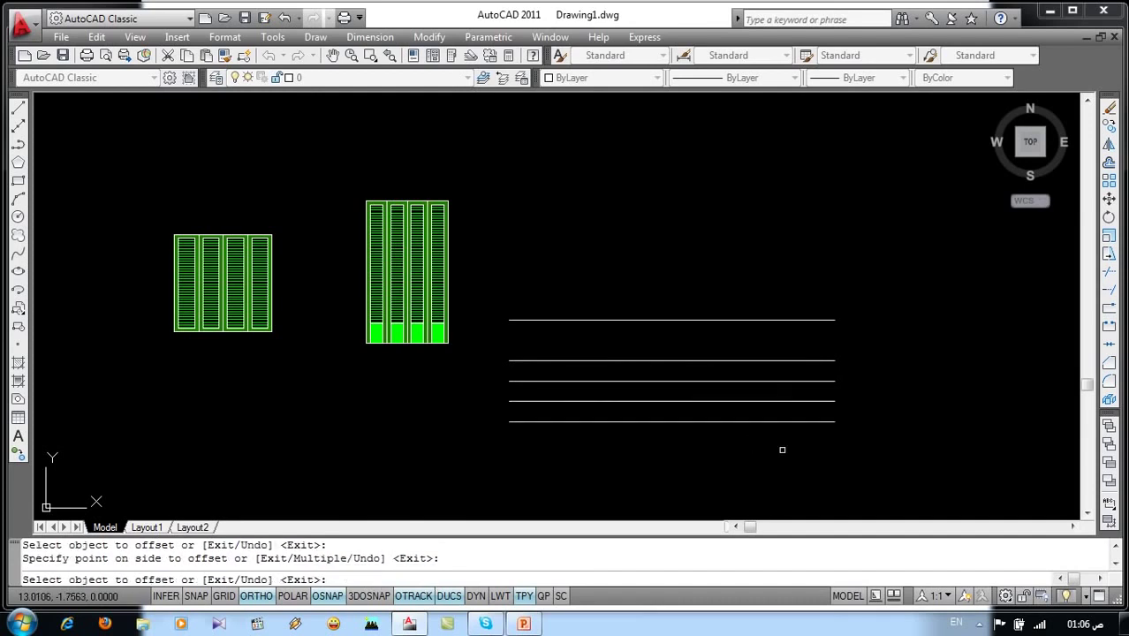
pyautogui.press('Escape')
pyautogui.scroll(1, 726, 378)
pyautogui.scroll(2, 719, 364)
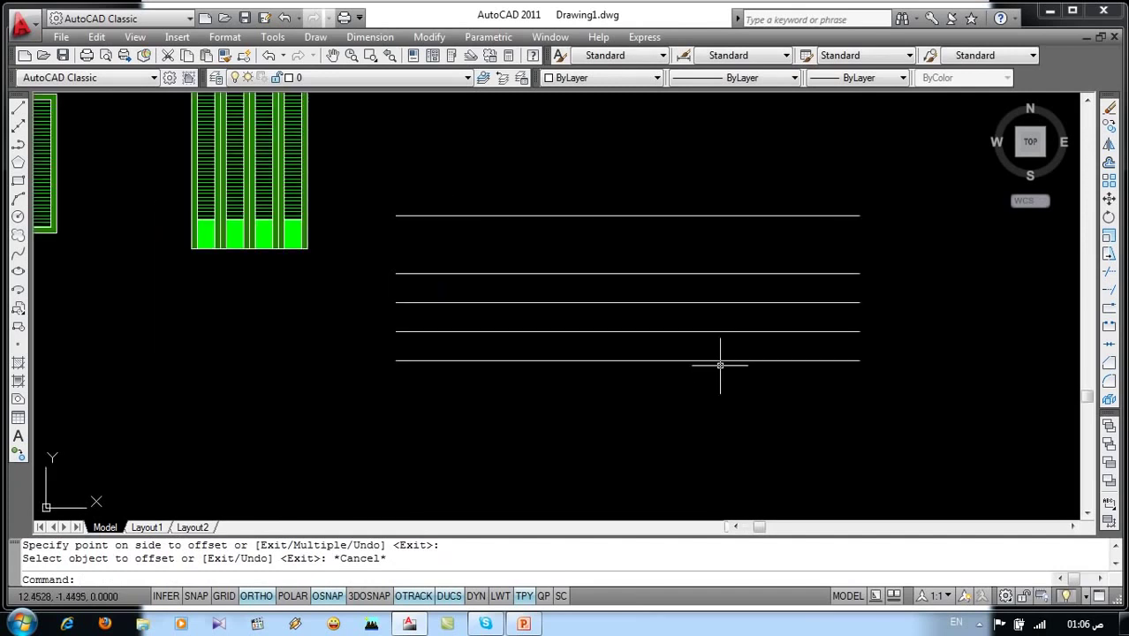
pyautogui.moveTo(719, 365); pyautogui.dragTo(710, 397, button='middle')
pyautogui.write('l')
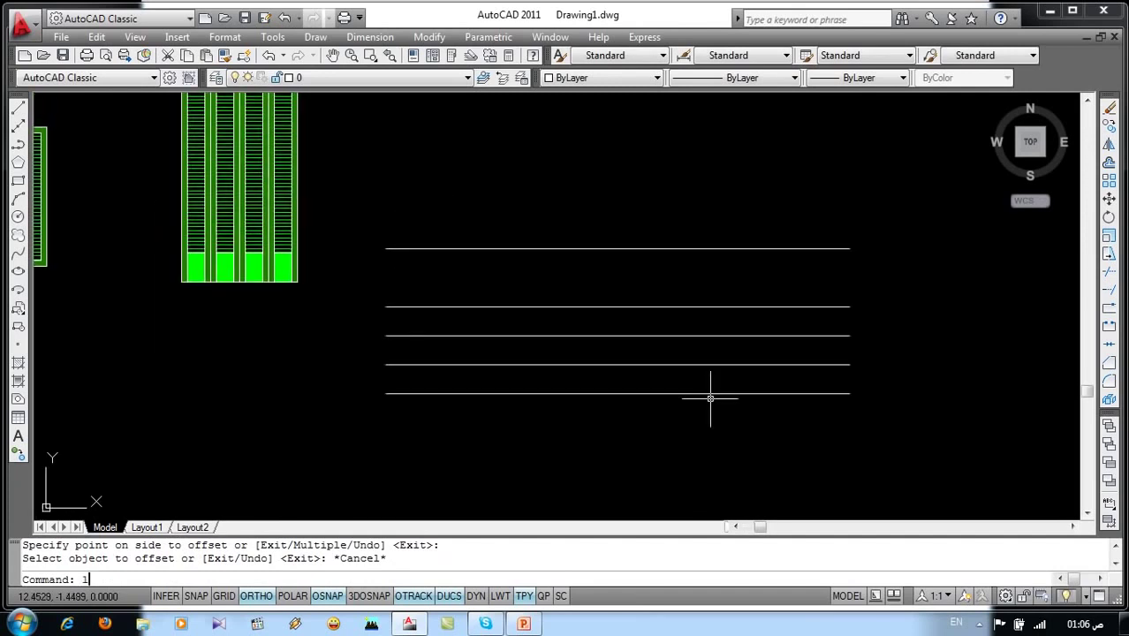
pyautogui.press('Return')
# - Draw a vertical edge down the right ends of the horizontal lines
pyautogui.click(850, 248)
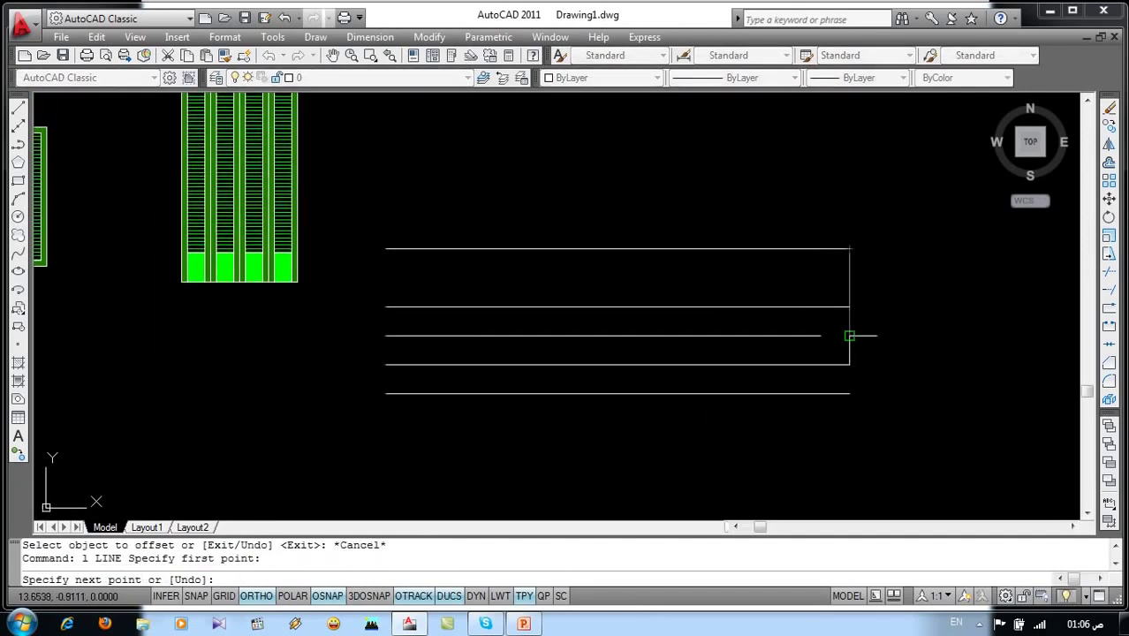
pyautogui.click(848, 335)
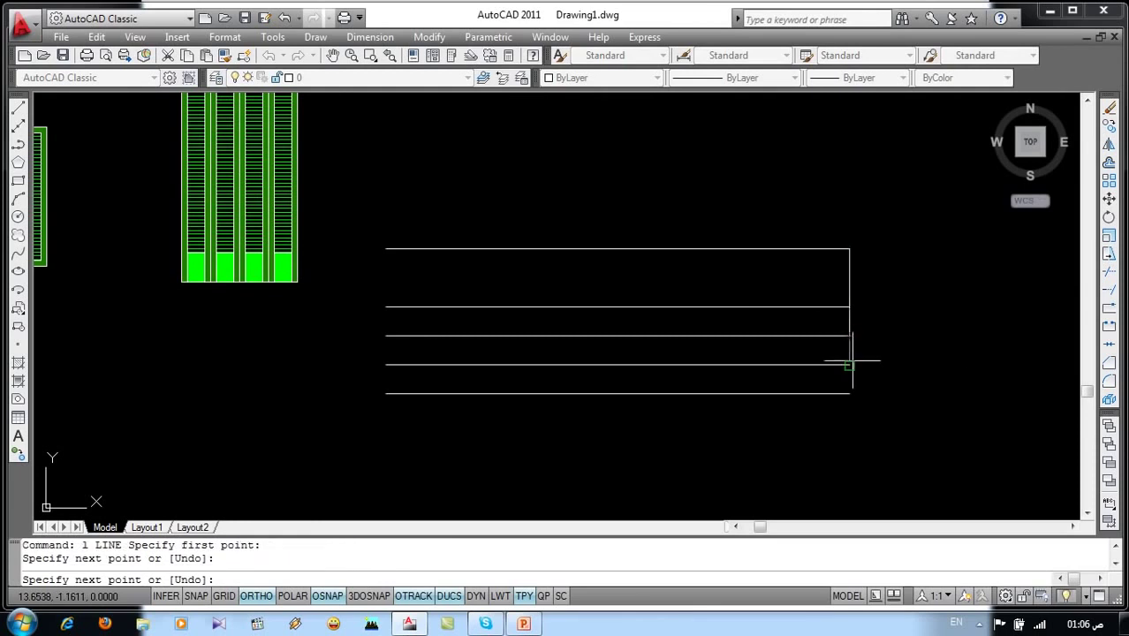
pyautogui.click(849, 364)
pyautogui.click(849, 393)
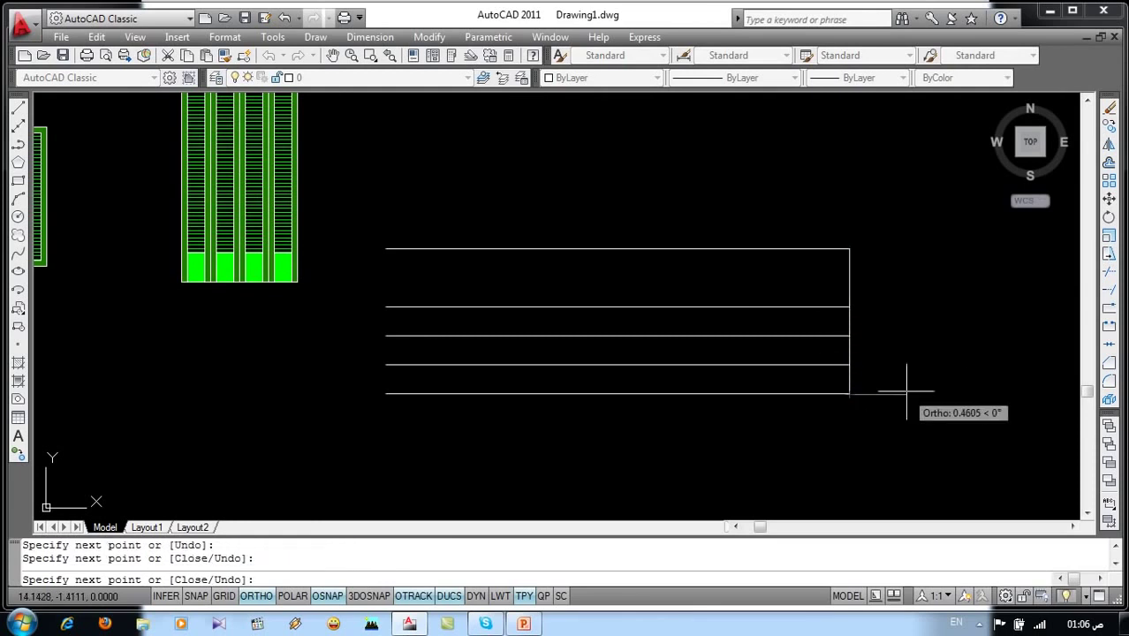
pyautogui.press('Escape')
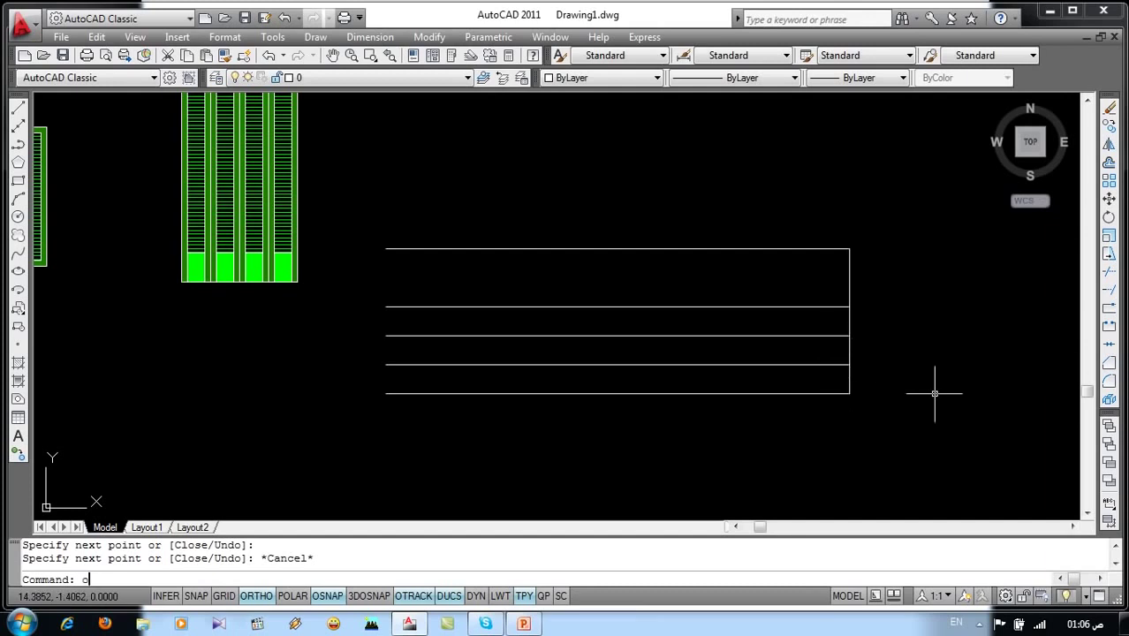
# - Recess the edge piece between the third and fourth lines 0.15 inward, deleting the original
pyautogui.press('Return')
pyautogui.write('.15')
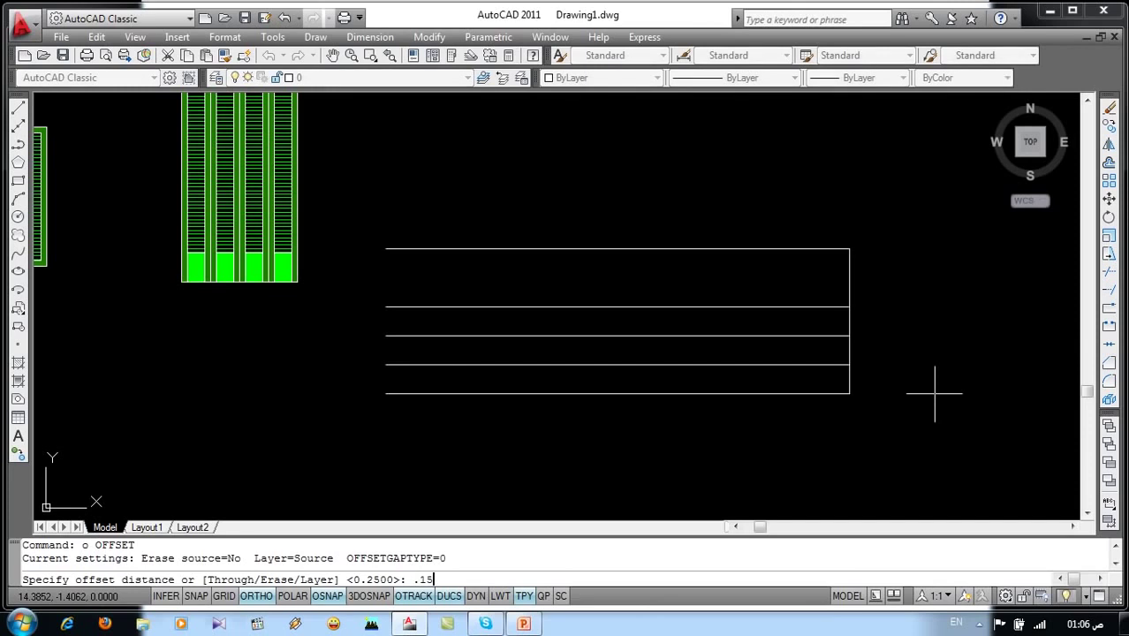
pyautogui.press('Return')
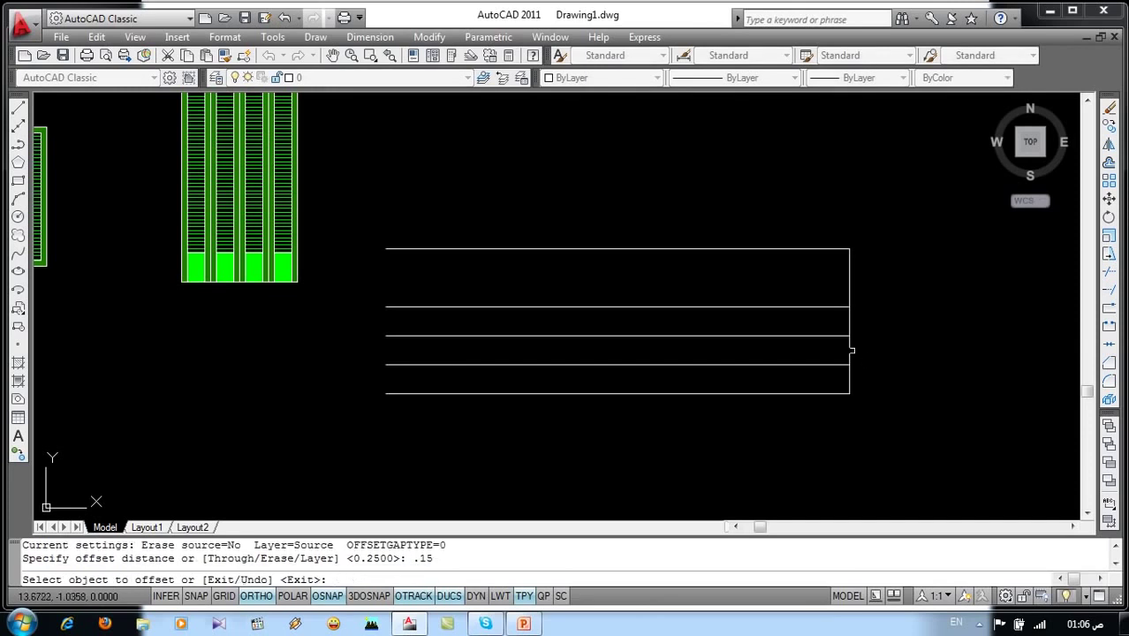
pyautogui.click(850, 351)
pyautogui.click(799, 353)
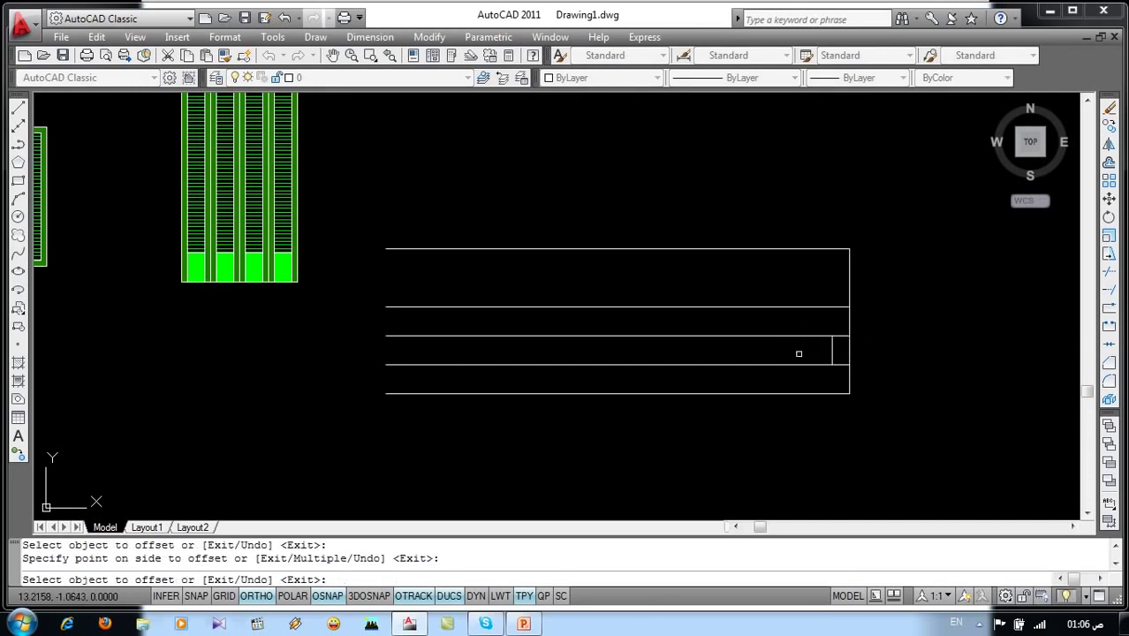
pyautogui.press('Escape')
pyautogui.click(848, 346)
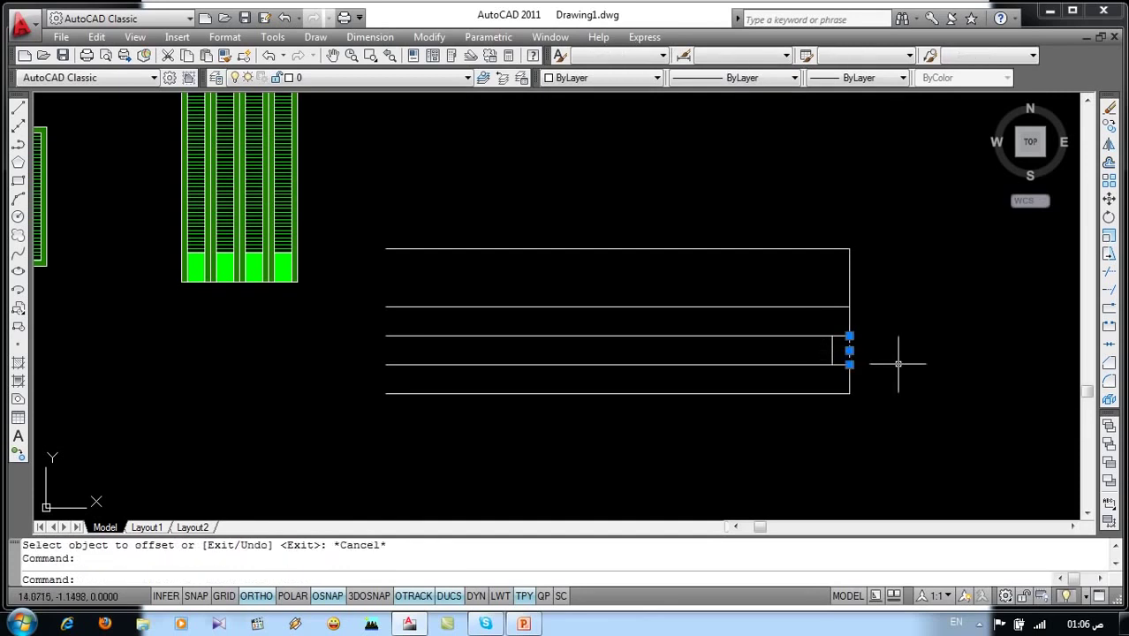
pyautogui.press('Delete')
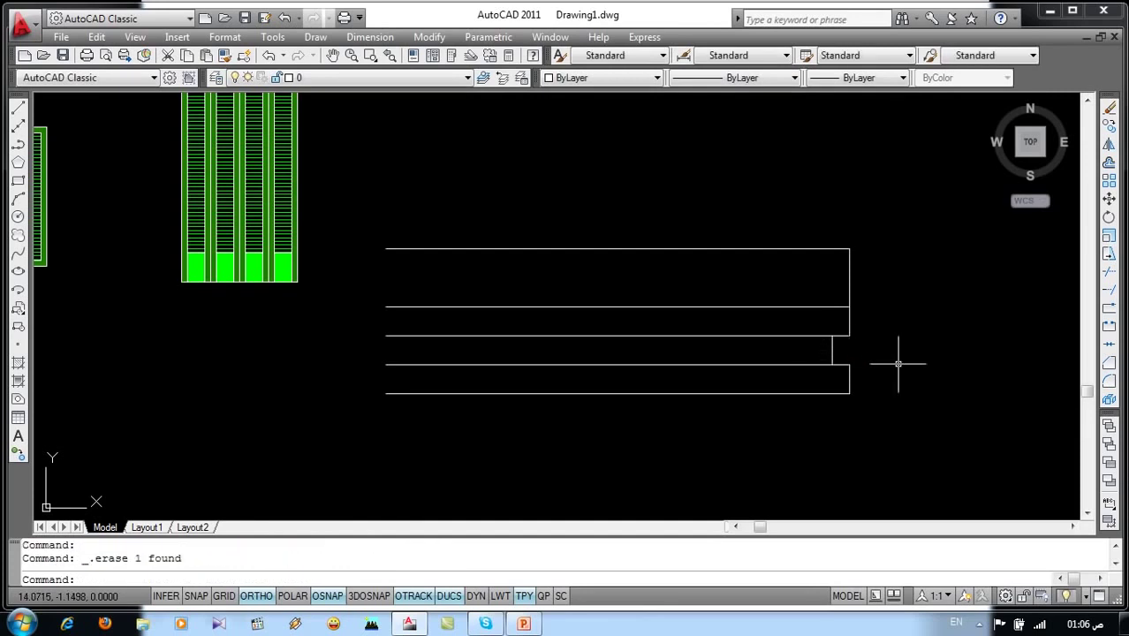
pyautogui.write('f')
# - Fillet the bottom strip's right edge and bottom line with a 0.25 radius
pyautogui.press('Return')
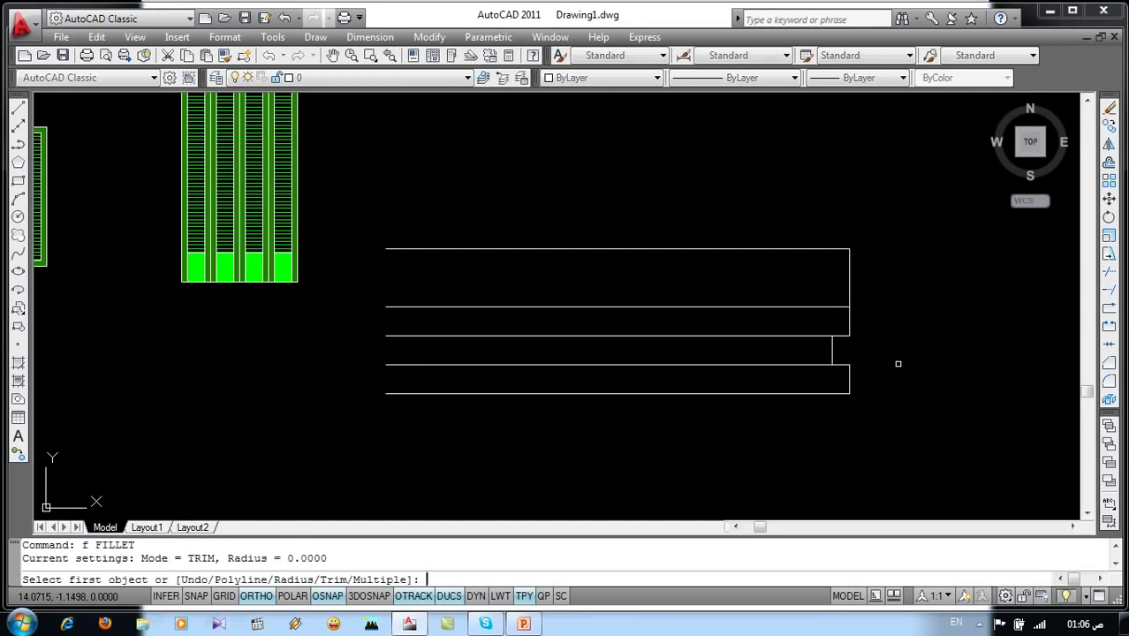
pyautogui.write('r')
pyautogui.press('Return')
pyautogui.write('.25')
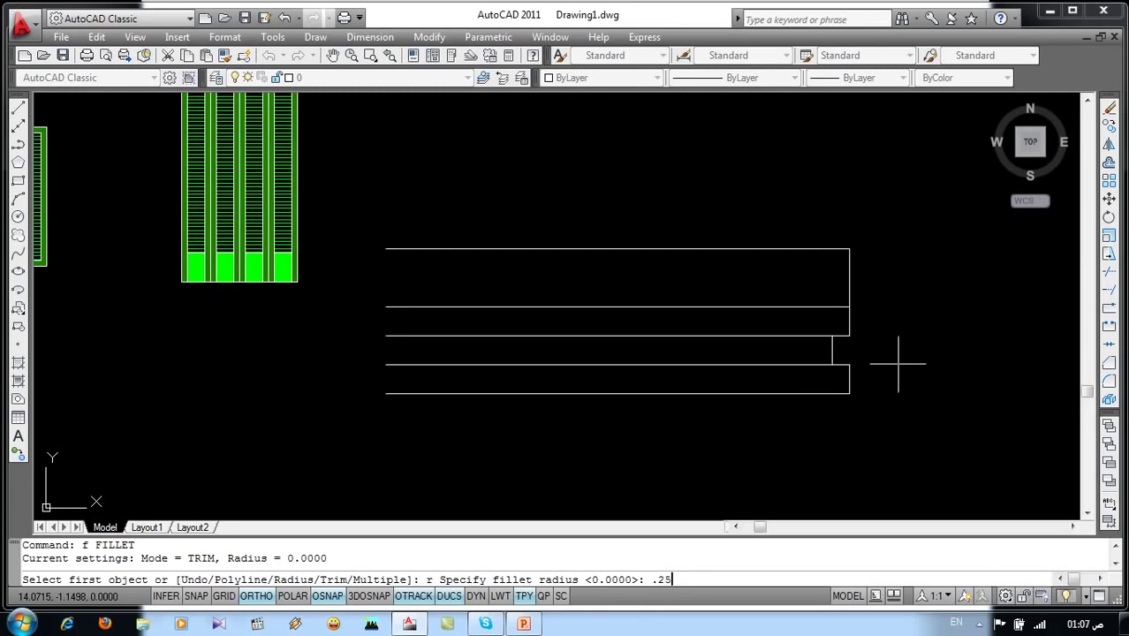
pyautogui.press('Return')
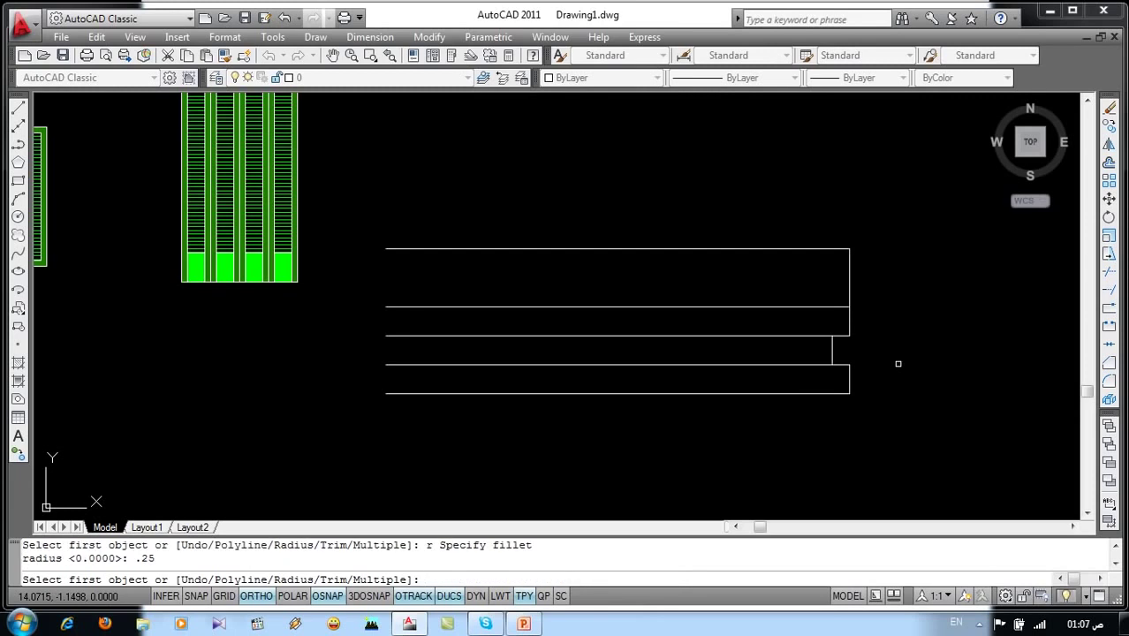
pyautogui.click(847, 381)
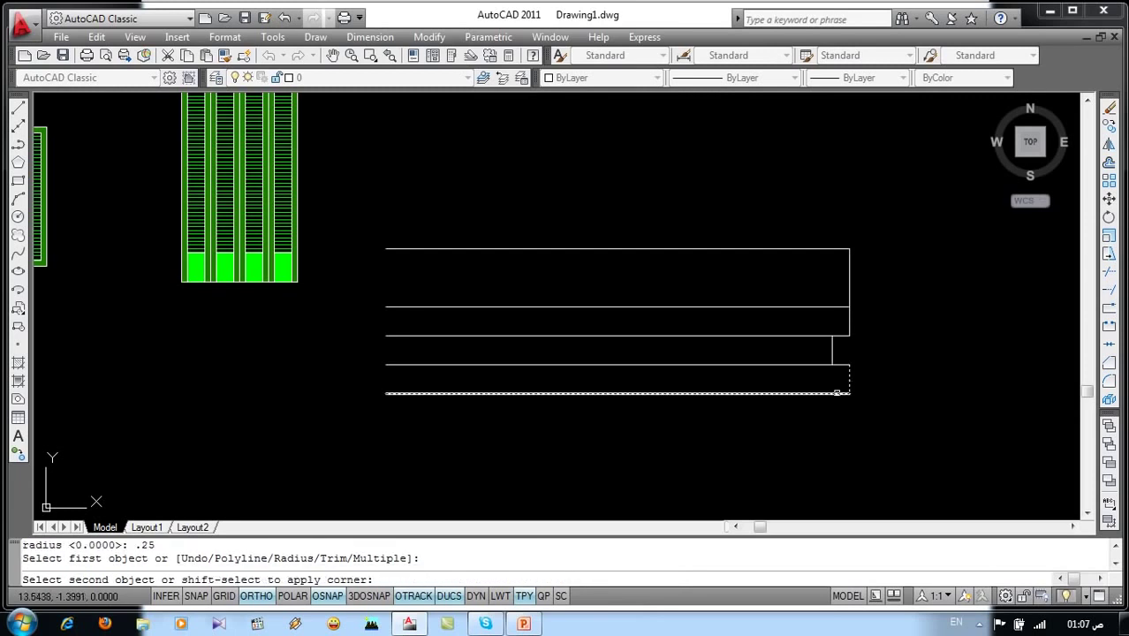
pyautogui.click(835, 393)
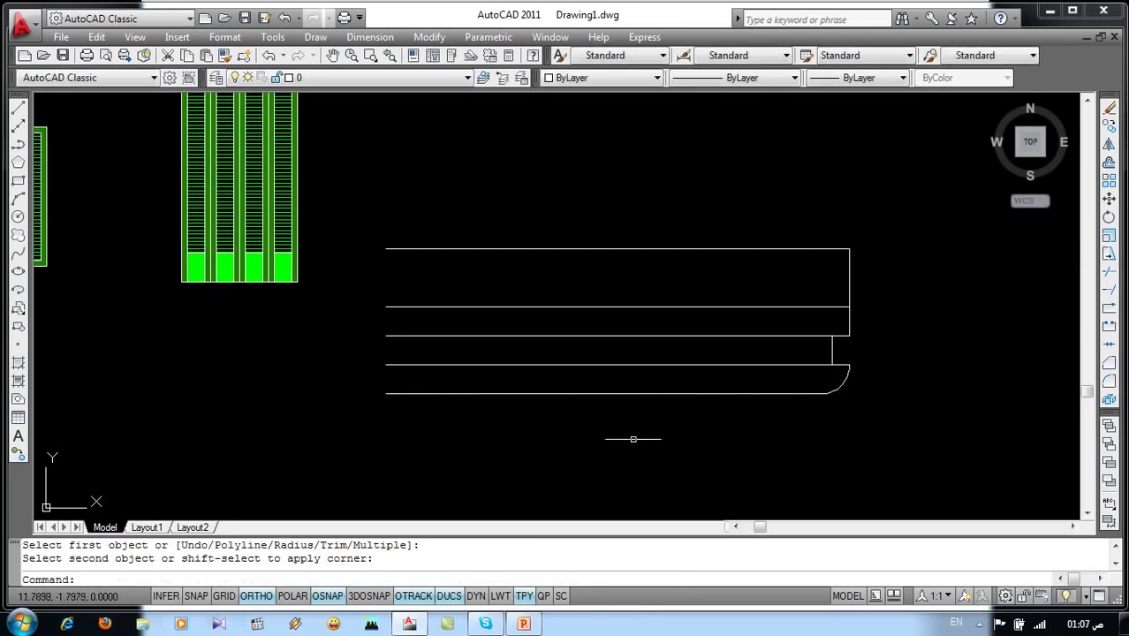
pyautogui.moveTo(637, 436); pyautogui.dragTo(660, 435, button='middle')
# - Draw the balcony's left edge line from the top-left to the bottom-left corner
pyautogui.press('Return')
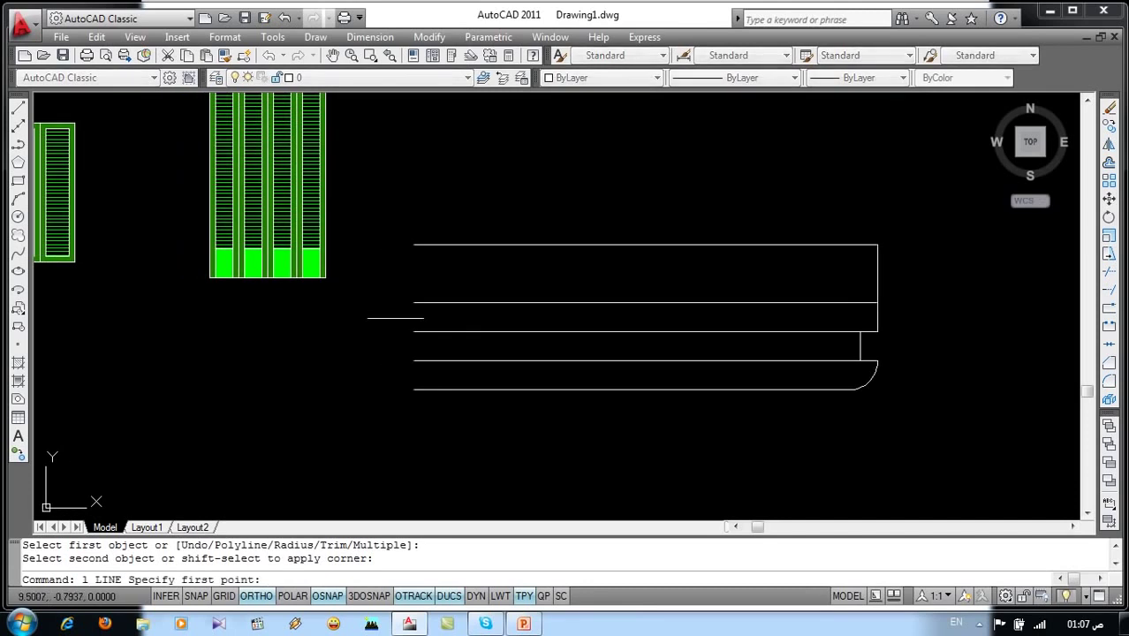
pyautogui.click(413, 245)
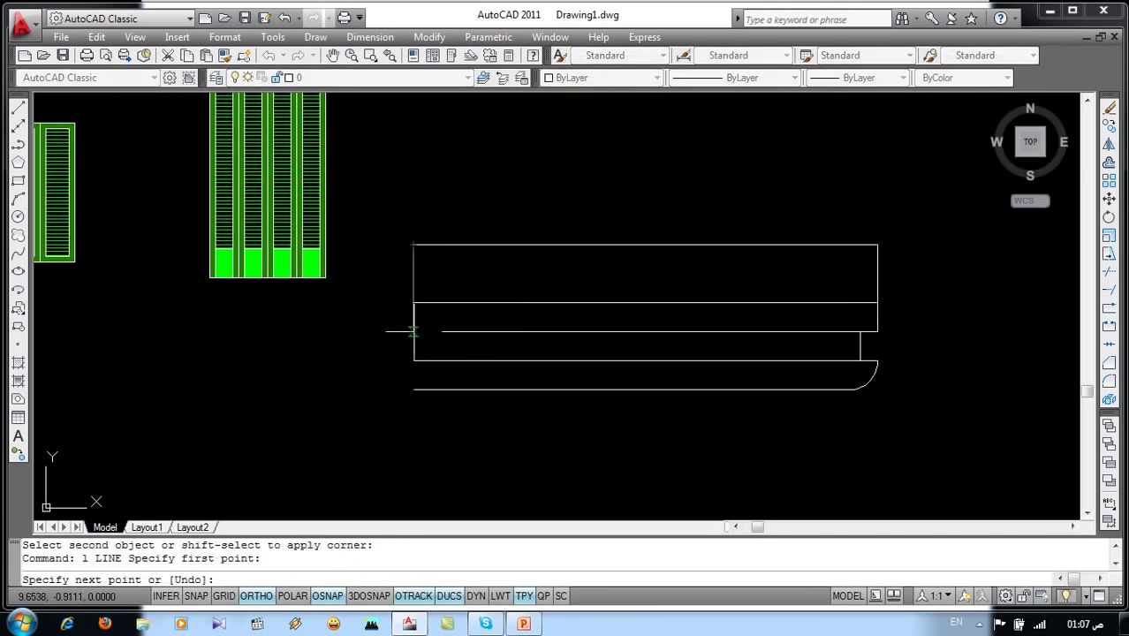
pyautogui.click(413, 330)
pyautogui.click(413, 389)
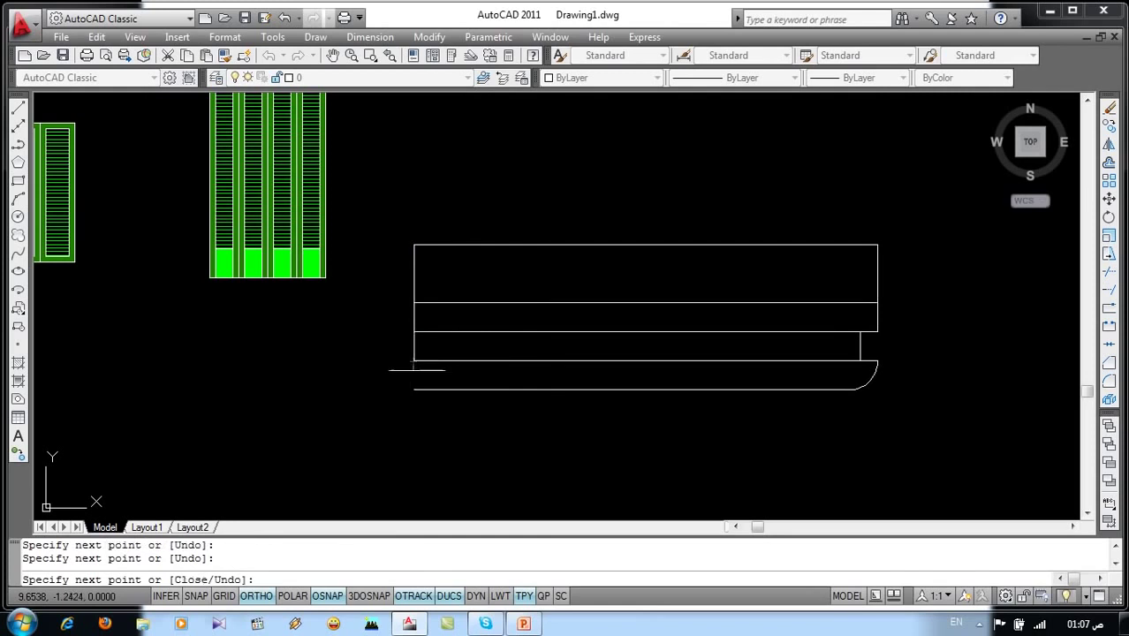
pyautogui.press('Return')
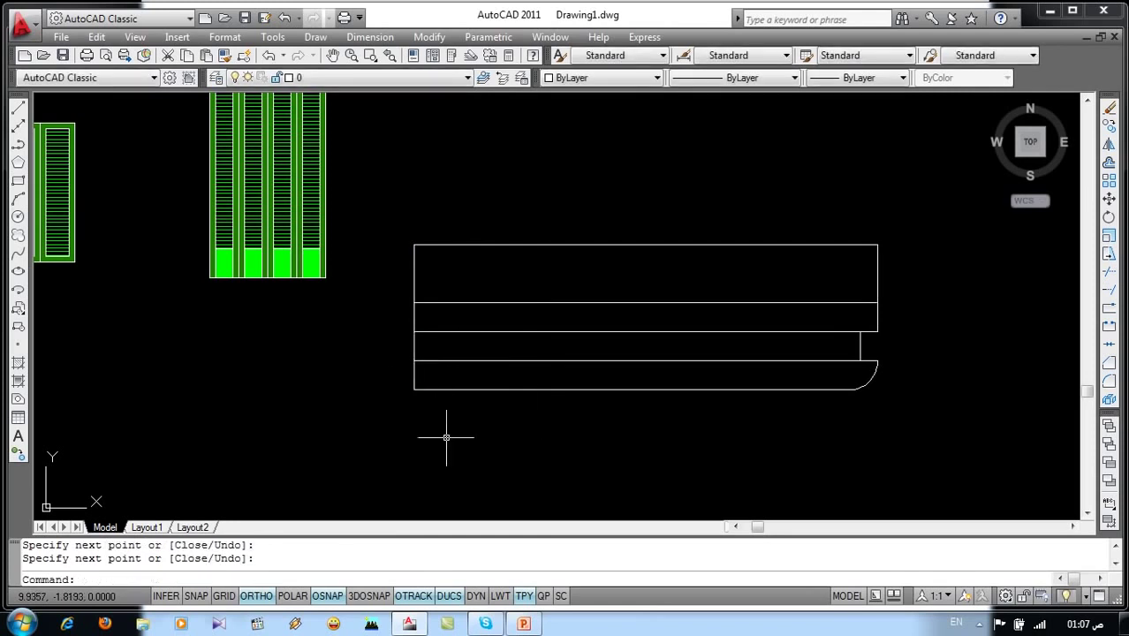
pyautogui.write('c')
# - Offset the left line 0.15 inward and erase the old left end segment
pyautogui.press('Return')
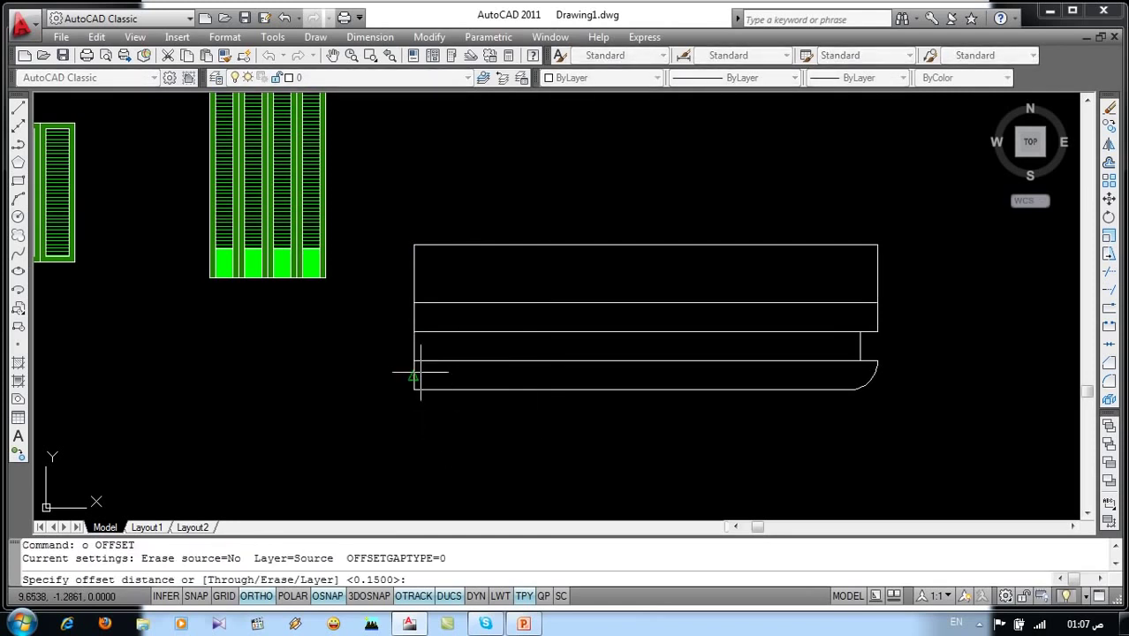
pyautogui.press('Escape')
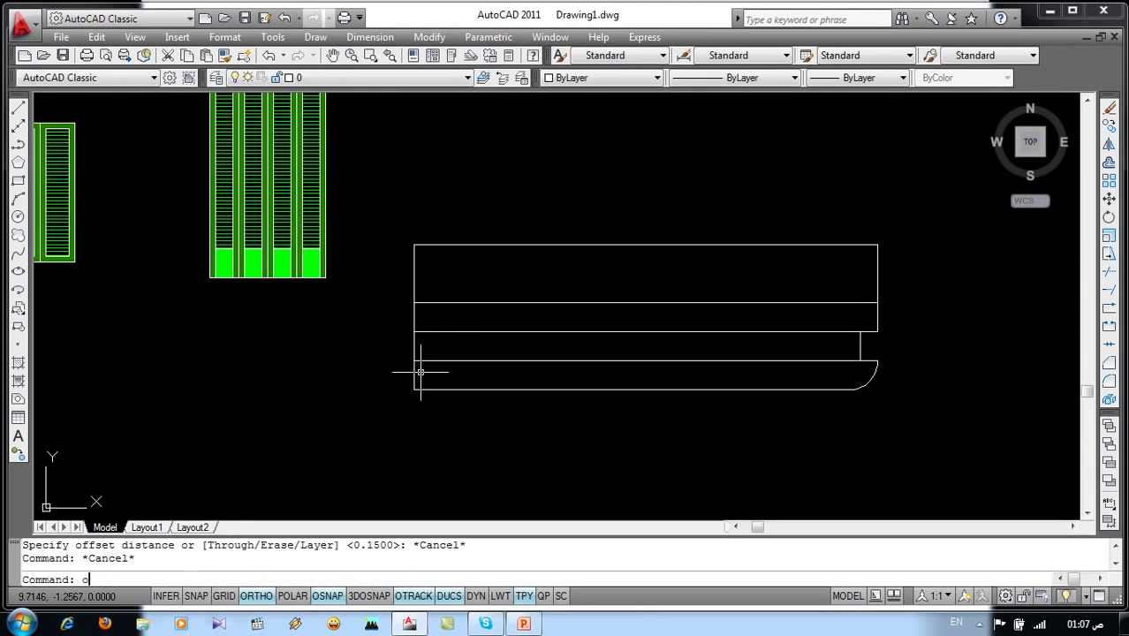
pyautogui.press('Return')
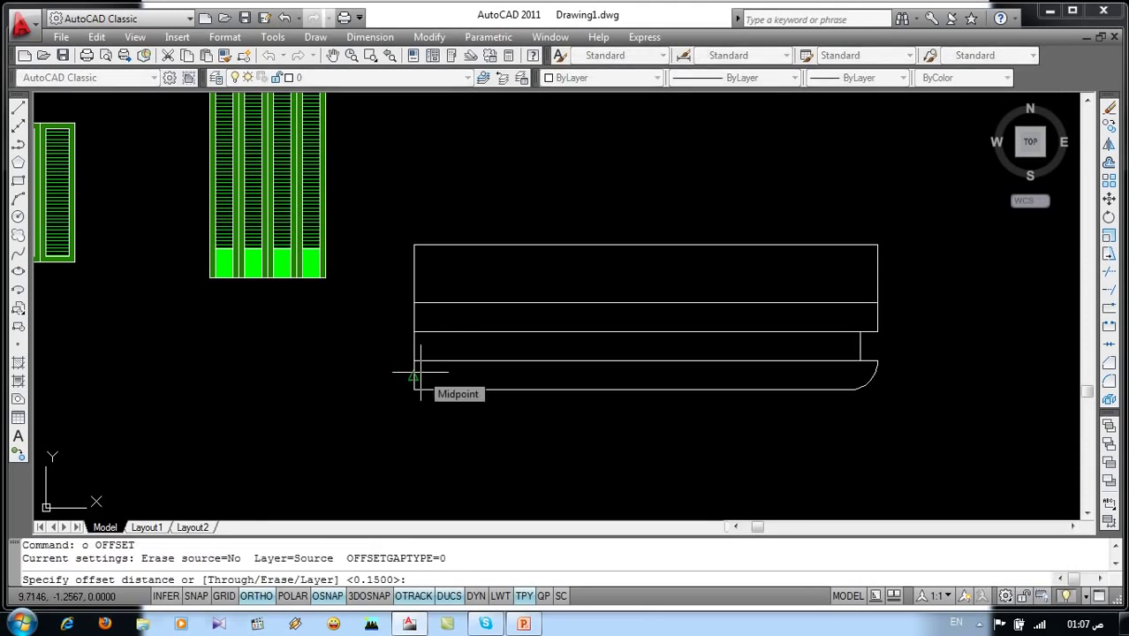
pyautogui.press('Return')
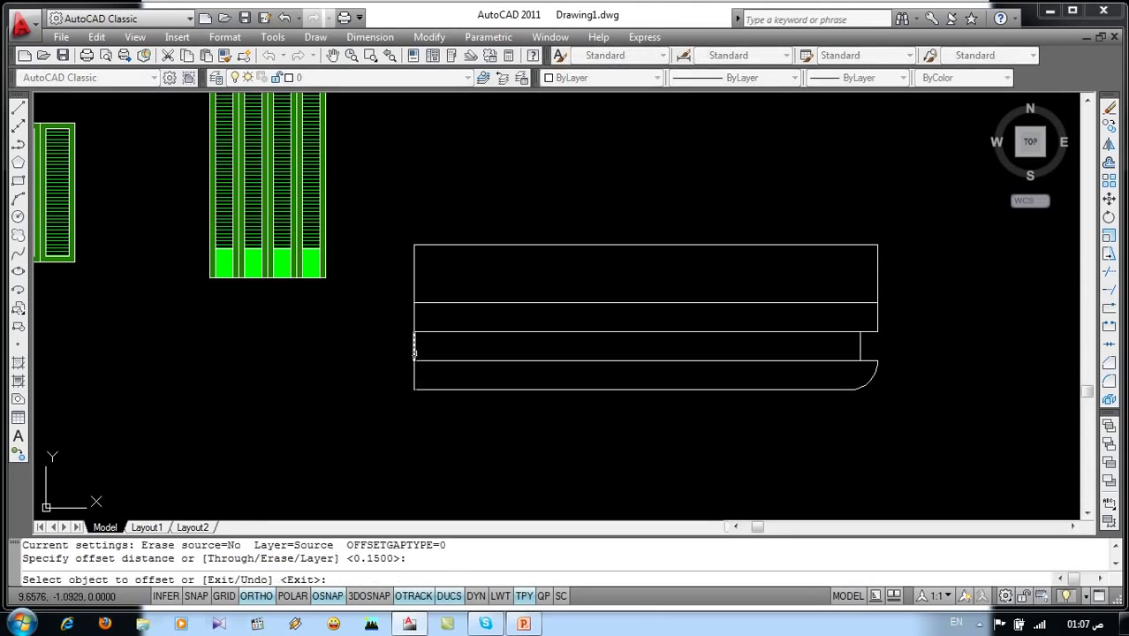
pyautogui.click(415, 351)
pyautogui.click(460, 349)
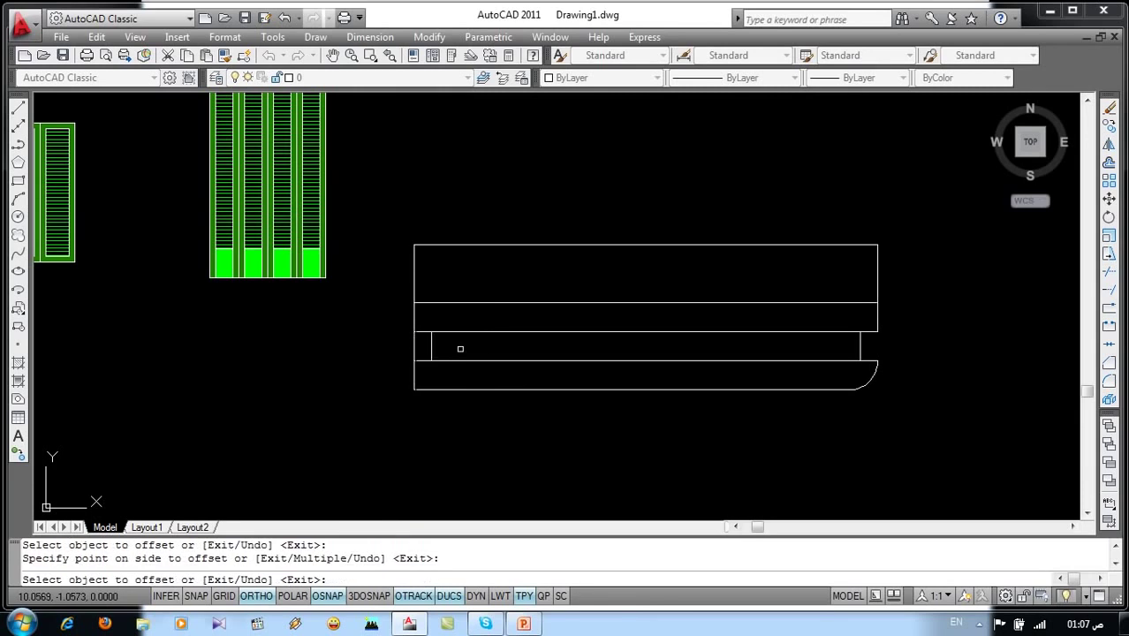
pyautogui.press('Escape')
pyautogui.click(414, 337)
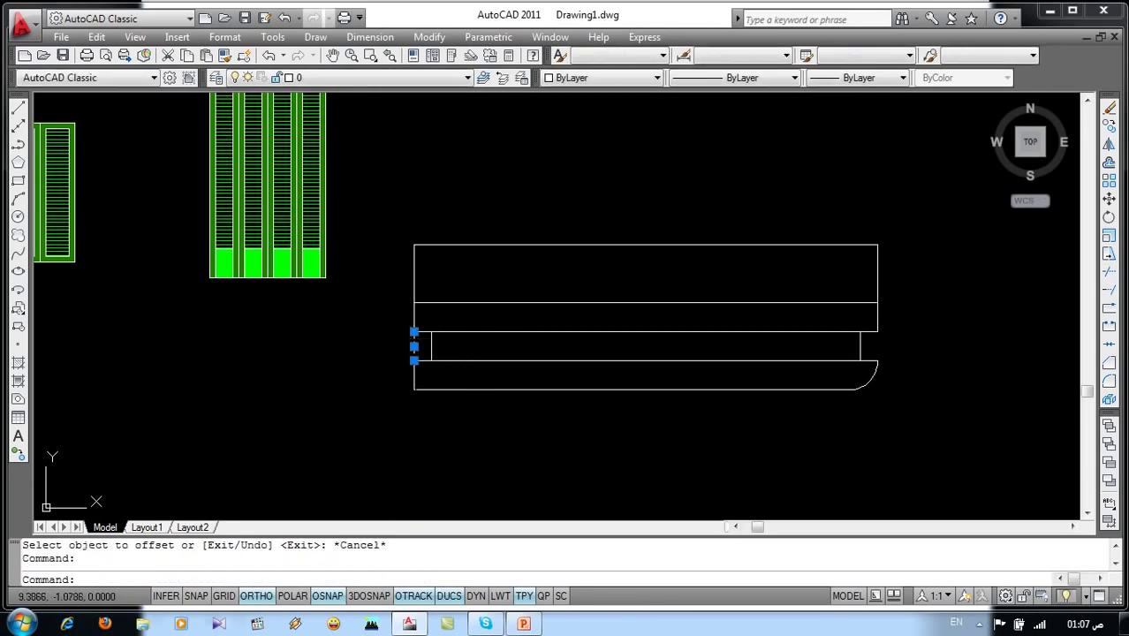
pyautogui.press('Delete')
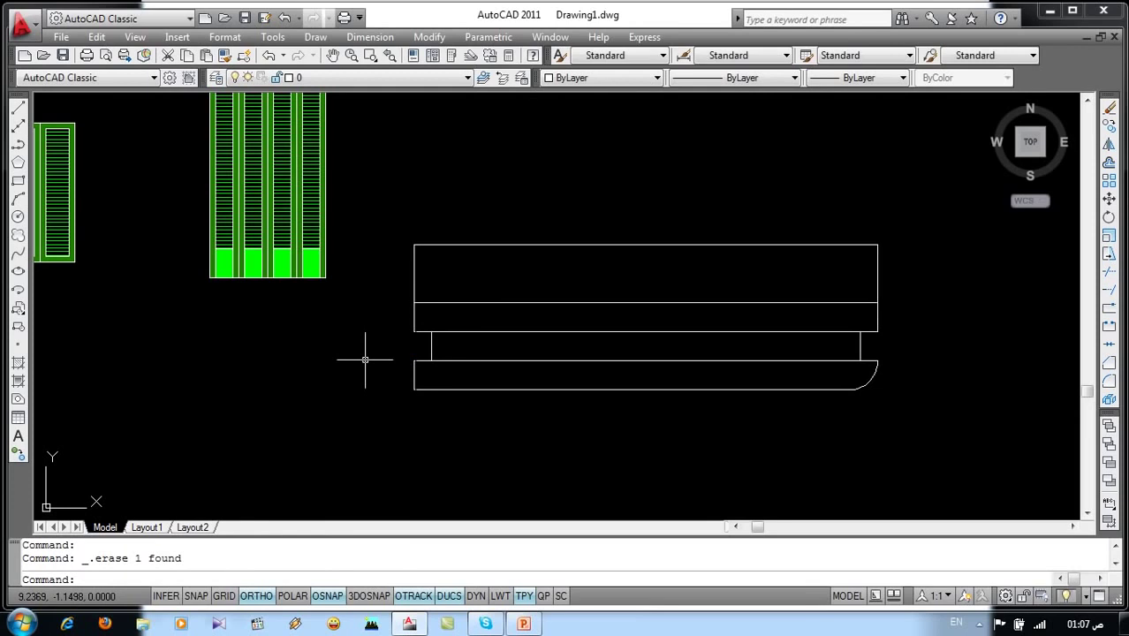
# - Fillet the base's bottom-left corner, then bring up the Hatch and Gradient settings
pyautogui.write('f')
pyautogui.press('Return')
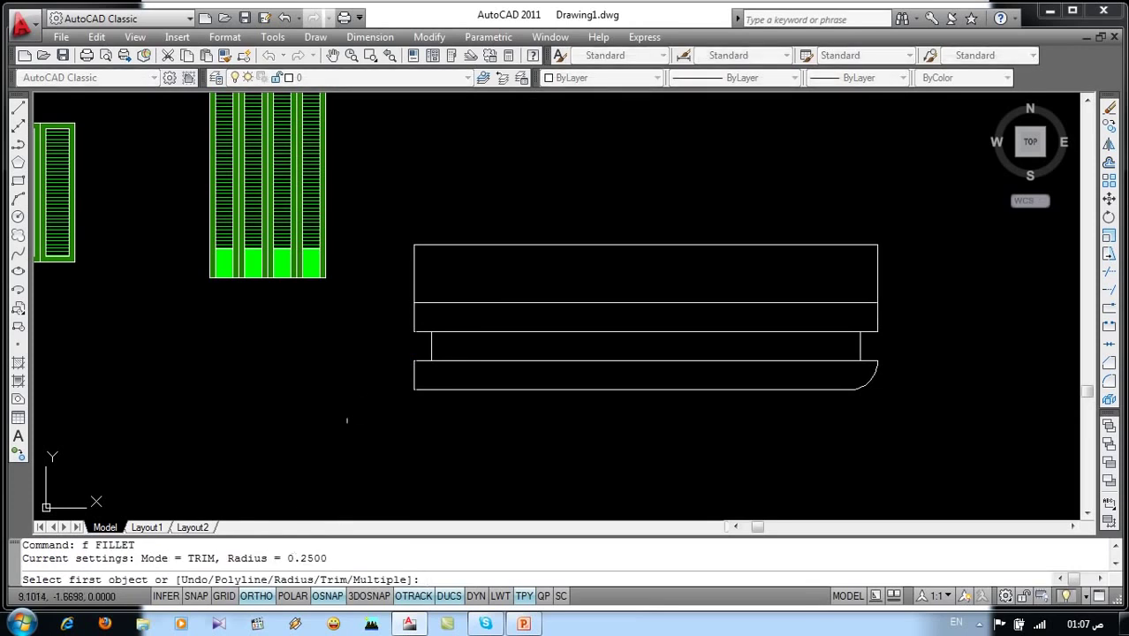
pyautogui.click(413, 375)
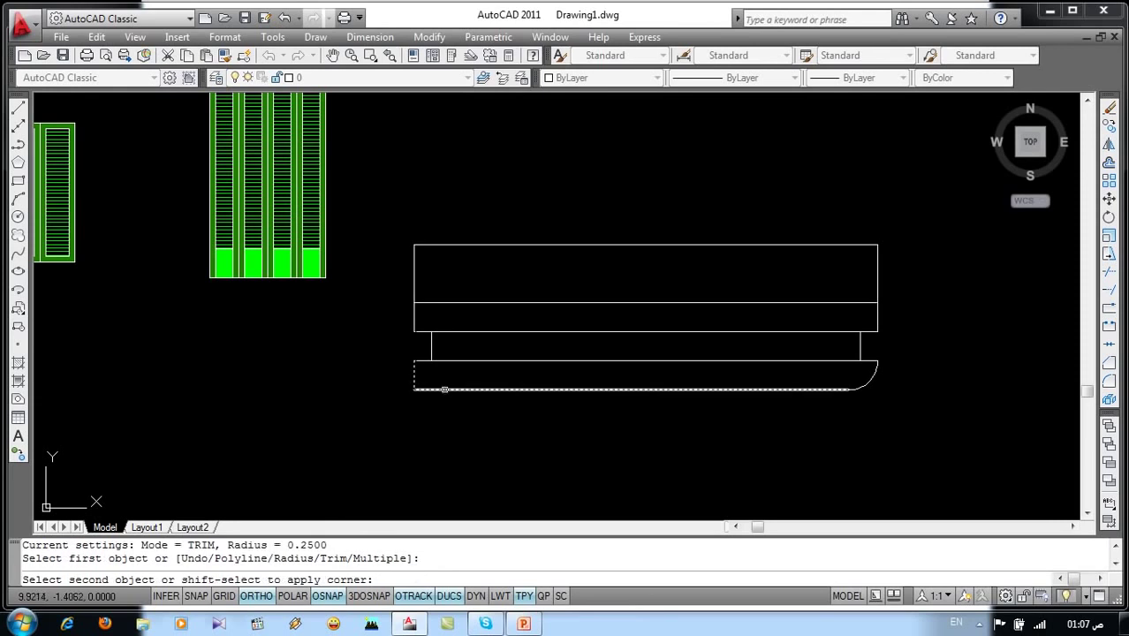
pyautogui.click(429, 388)
pyautogui.moveTo(649, 419); pyautogui.dragTo(618, 431, button='middle')
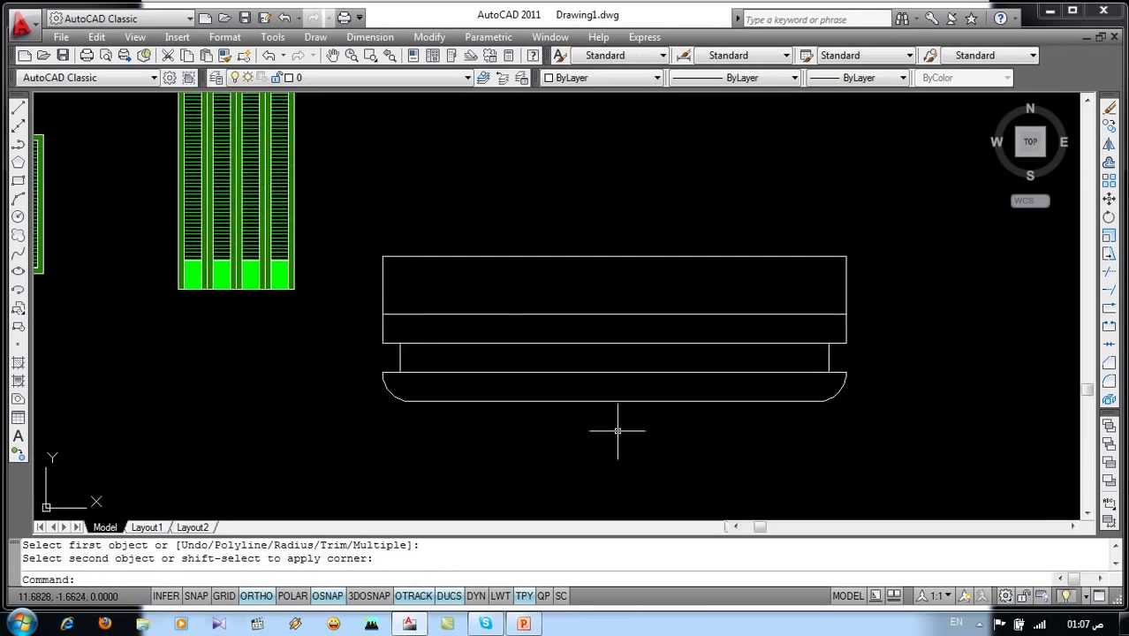
pyautogui.write('h')
pyautogui.press('Return')
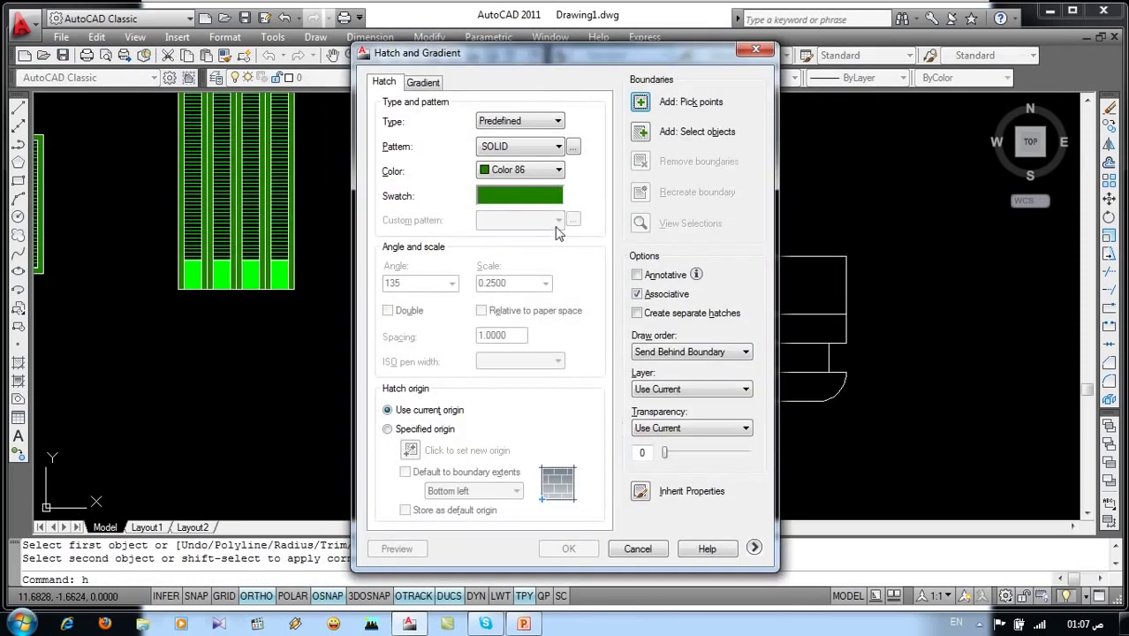
# - Fill the middle balcony band with solid colour 86 dark green
pyautogui.click(523, 625)
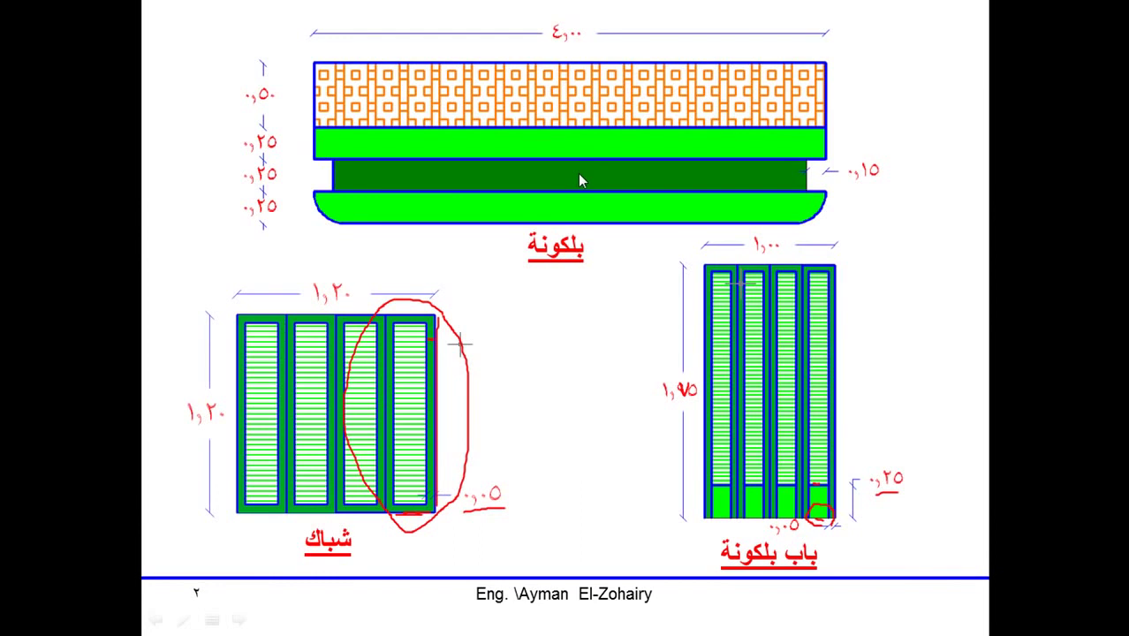
pyautogui.hotkey('alt', 'Tab')
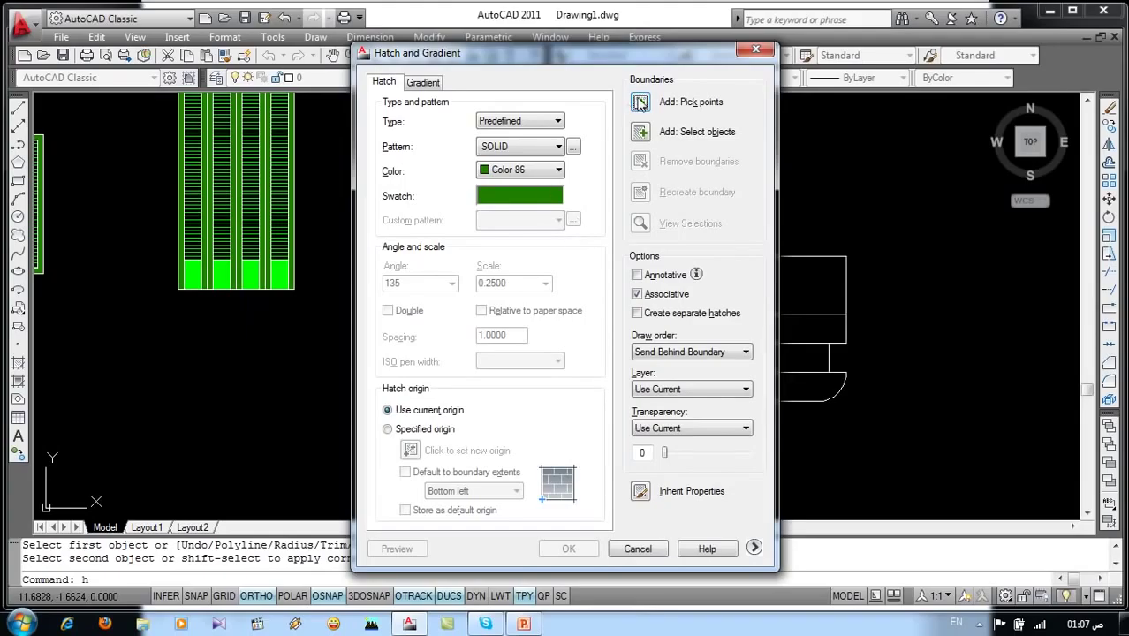
pyautogui.click(639, 102)
pyautogui.click(654, 357)
pyautogui.press('Return')
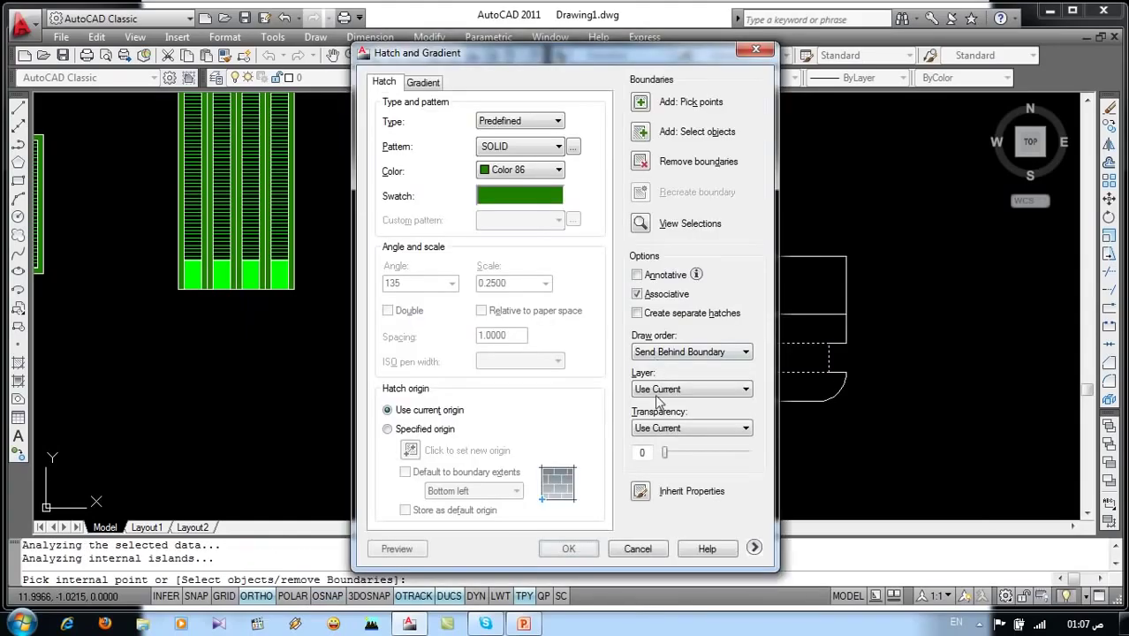
pyautogui.click(590, 558)
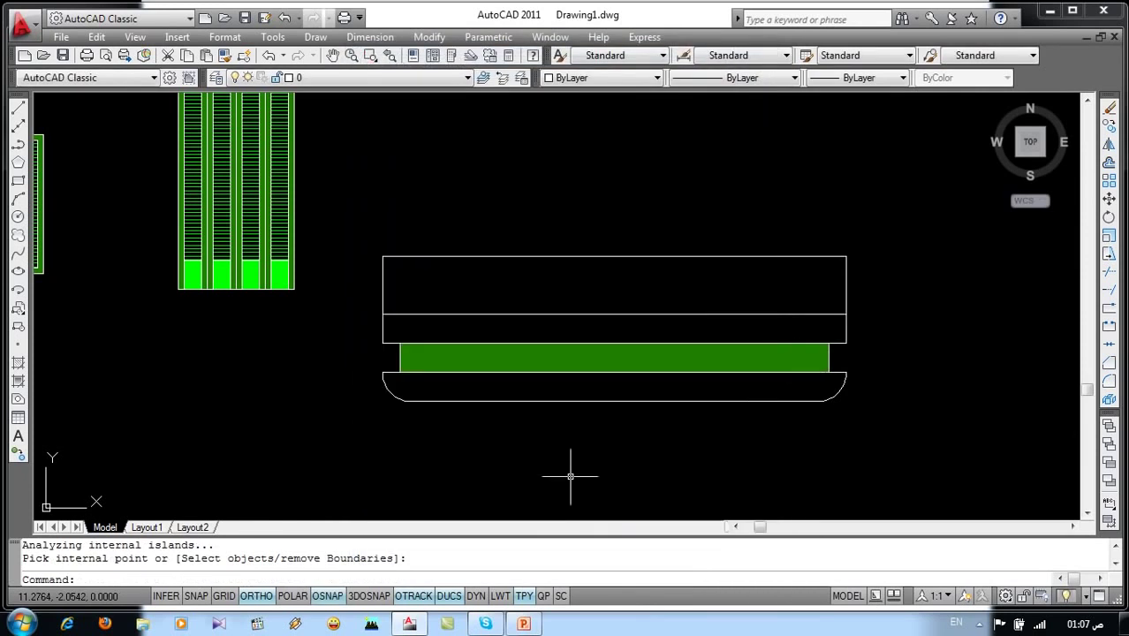
# - Fill the upper band and rounded base with solid Green
pyautogui.press('Return')
pyautogui.click(533, 170)
pyautogui.click(502, 253)
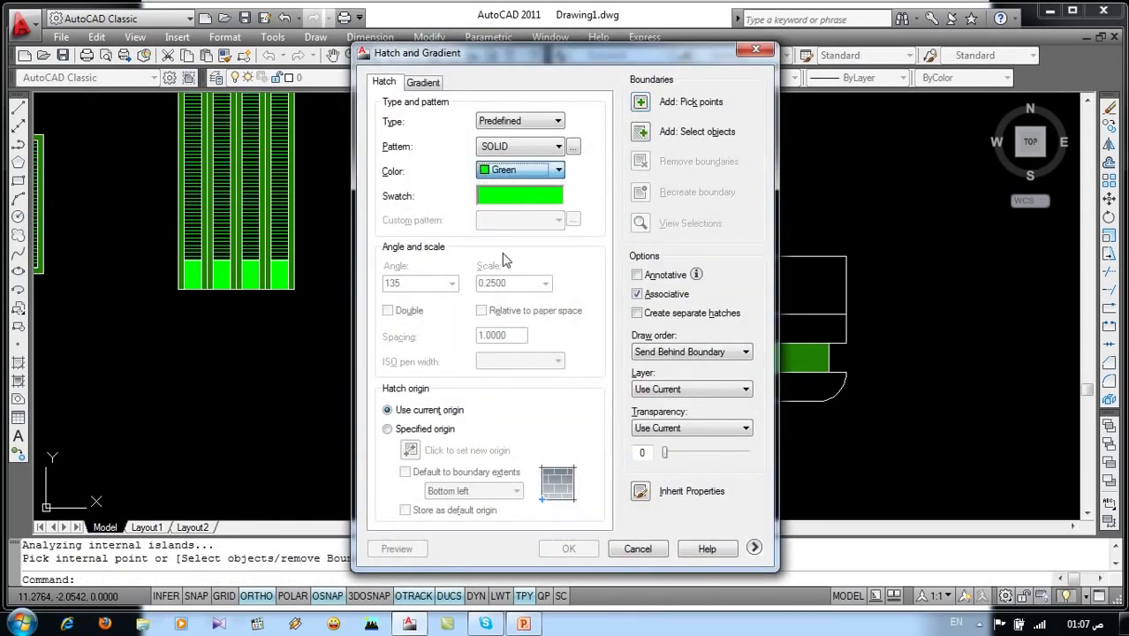
pyautogui.click(659, 100)
pyautogui.click(630, 325)
pyautogui.press('Return')
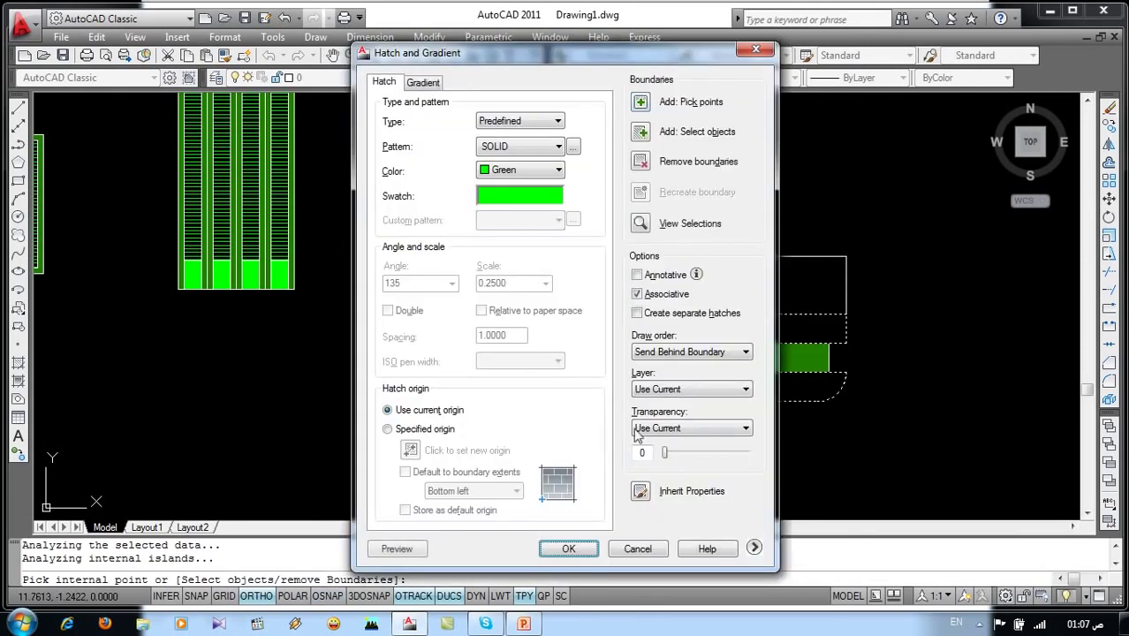
pyautogui.click(573, 545)
# - Set the hatch to the BOX pattern in orange colour 32 at angle 0
pyautogui.write('h')
pyautogui.press('Return')
pyautogui.click(548, 170)
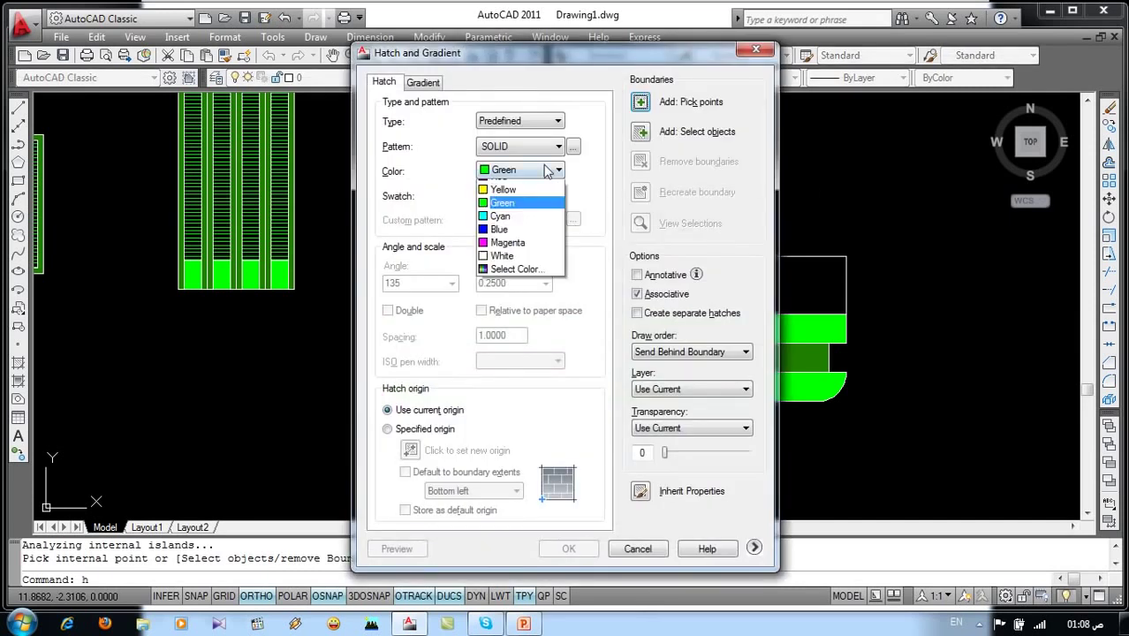
pyautogui.click(517, 318)
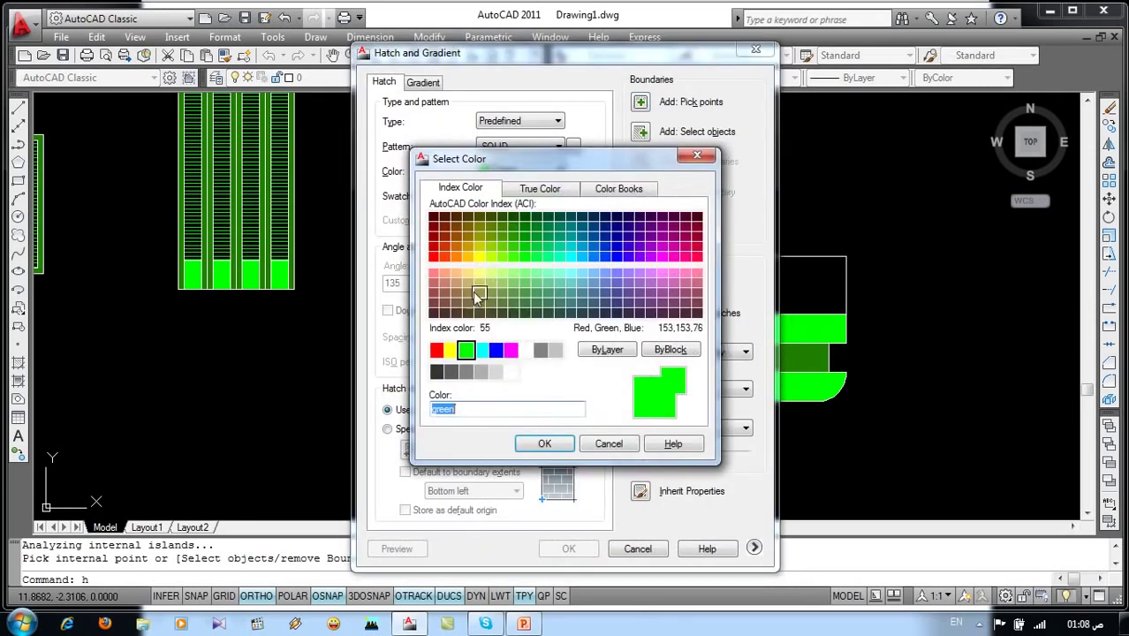
pyautogui.click(456, 245)
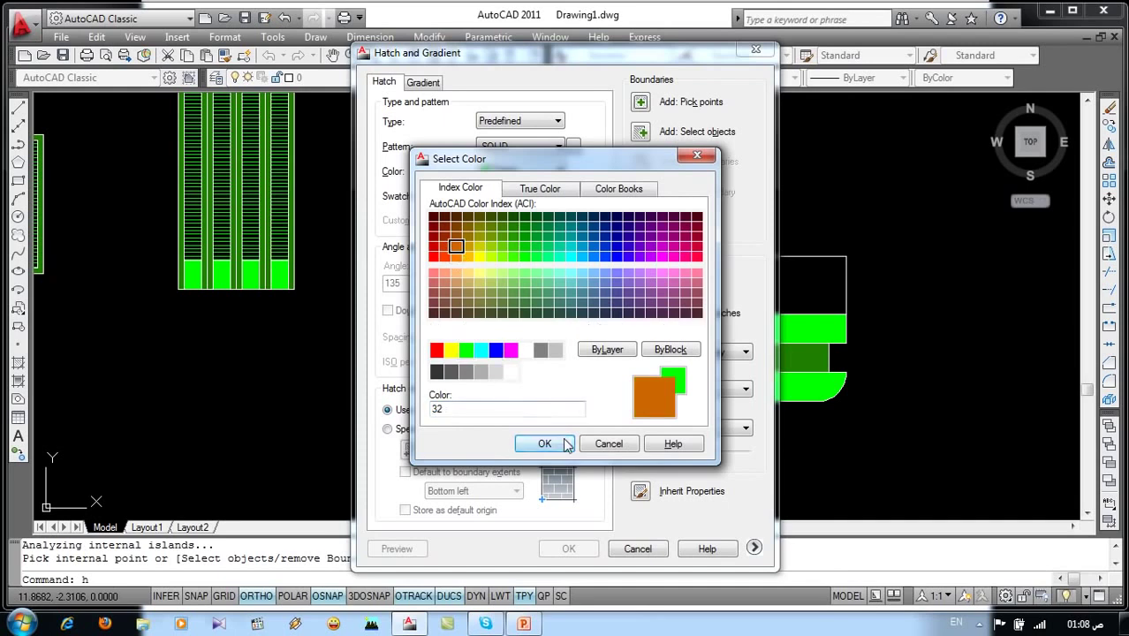
pyautogui.click(567, 445)
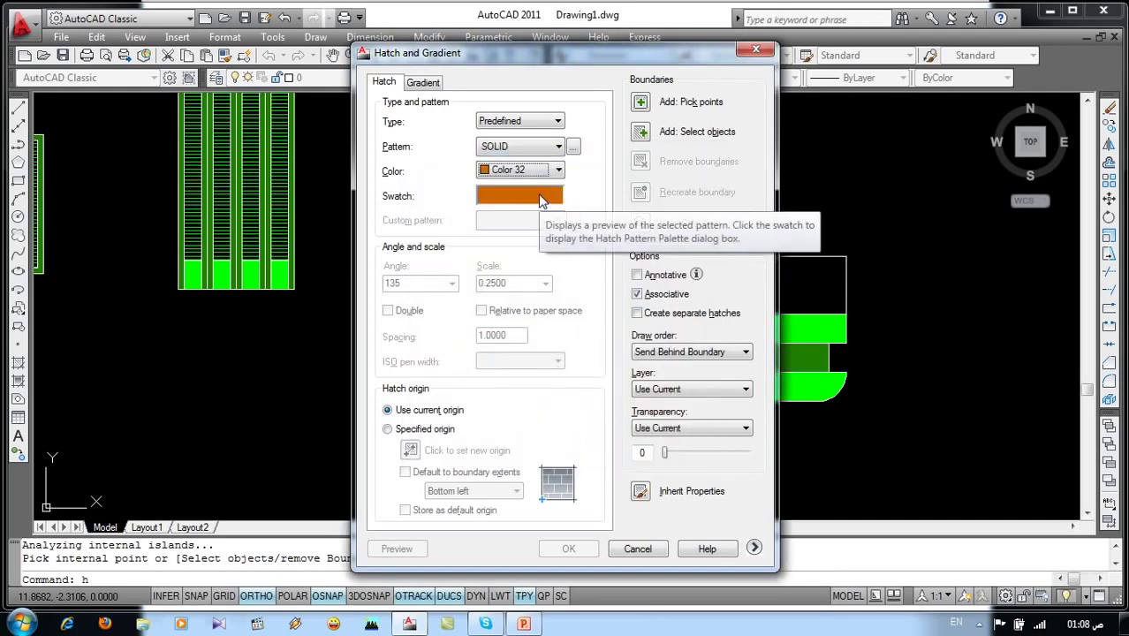
pyautogui.click(541, 199)
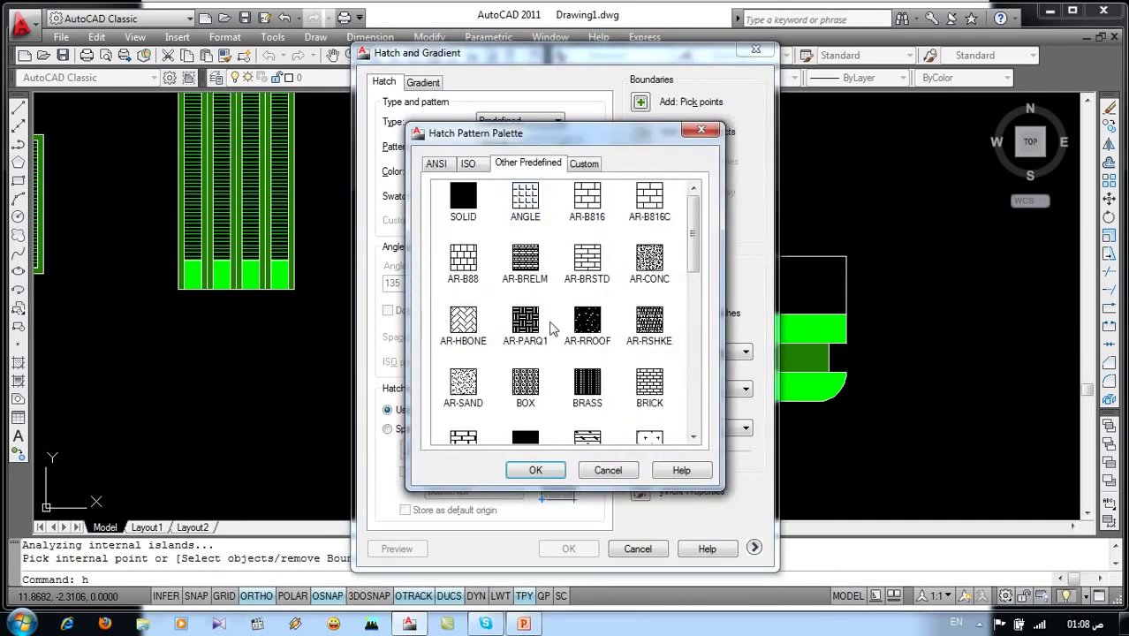
pyautogui.click(530, 382)
pyautogui.click(556, 470)
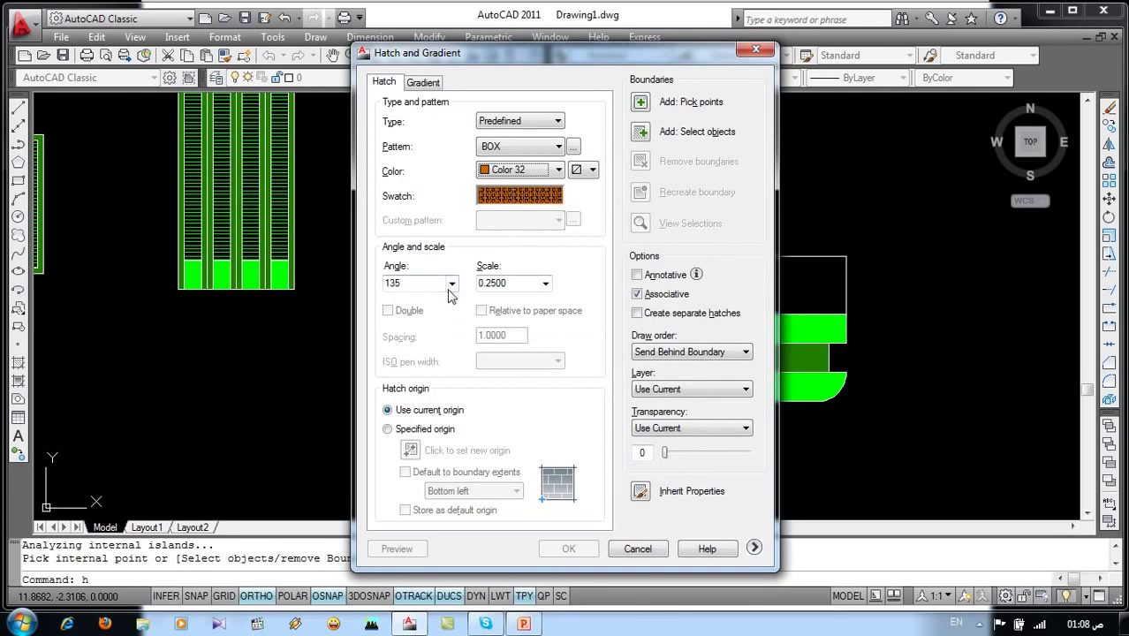
pyautogui.click(451, 282)
pyautogui.click(405, 305)
# - Preview and apply the orange BOX hatch inside the top parapet rectangle
pyautogui.click(641, 101)
pyautogui.click(597, 278)
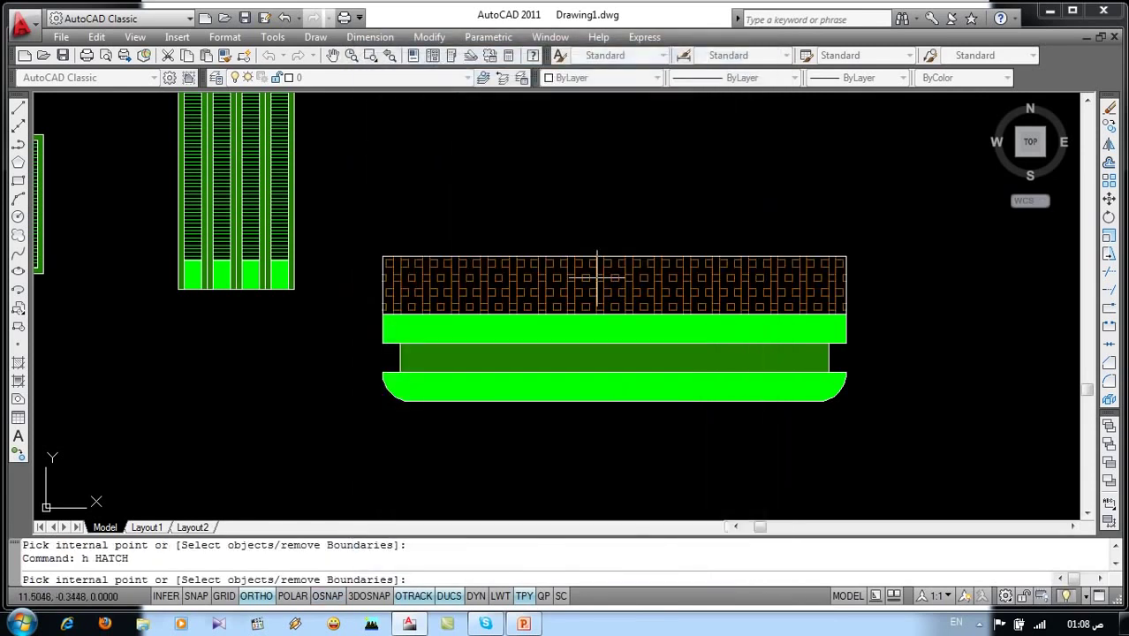
pyautogui.click(596, 276)
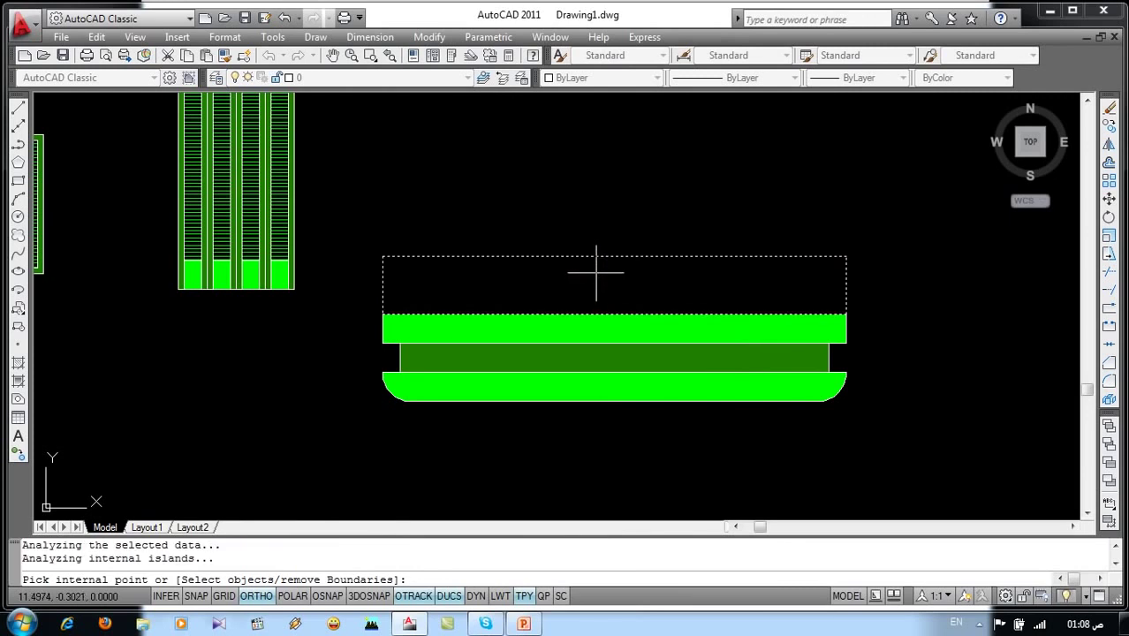
pyautogui.press('Return')
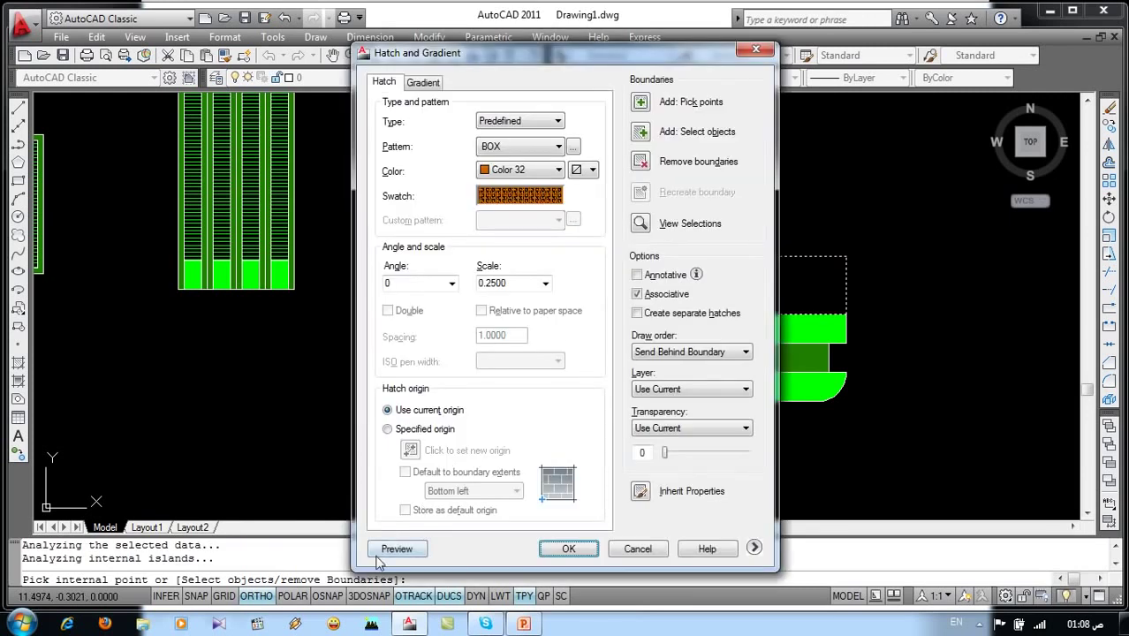
pyautogui.click(391, 563)
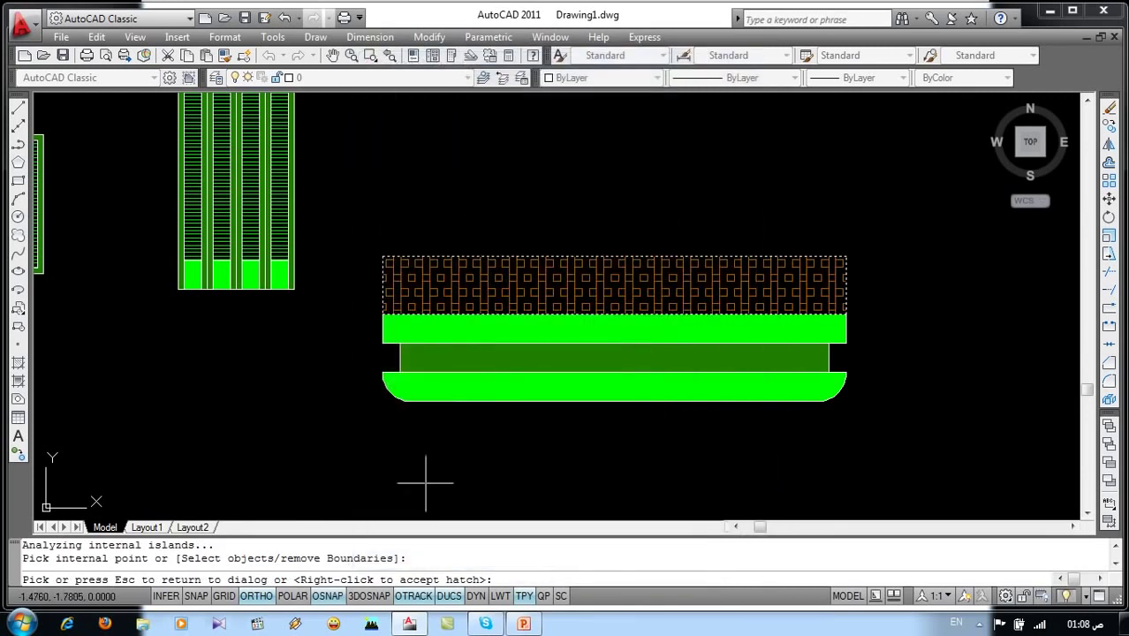
pyautogui.click(426, 483)
pyautogui.click(568, 549)
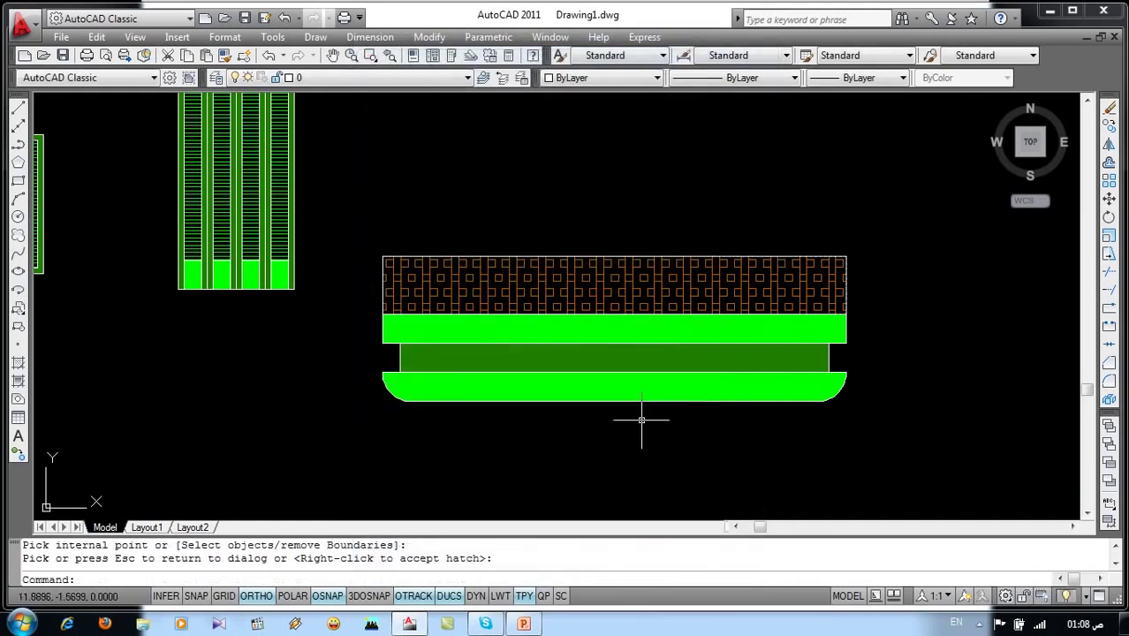
pyautogui.scroll(-2, 643, 415)
# - Pan to show the window, door and balcony elevations together, then minimize AutoCAD
pyautogui.moveTo(594, 405); pyautogui.dragTo(741, 450, button='middle')
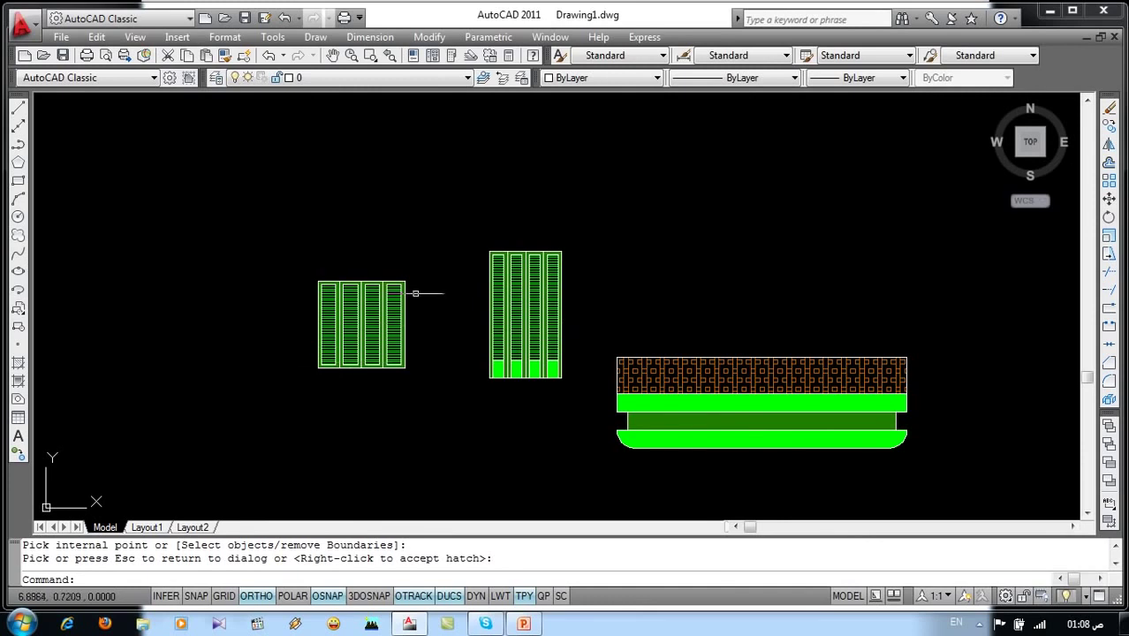
pyautogui.click(1048, 17)
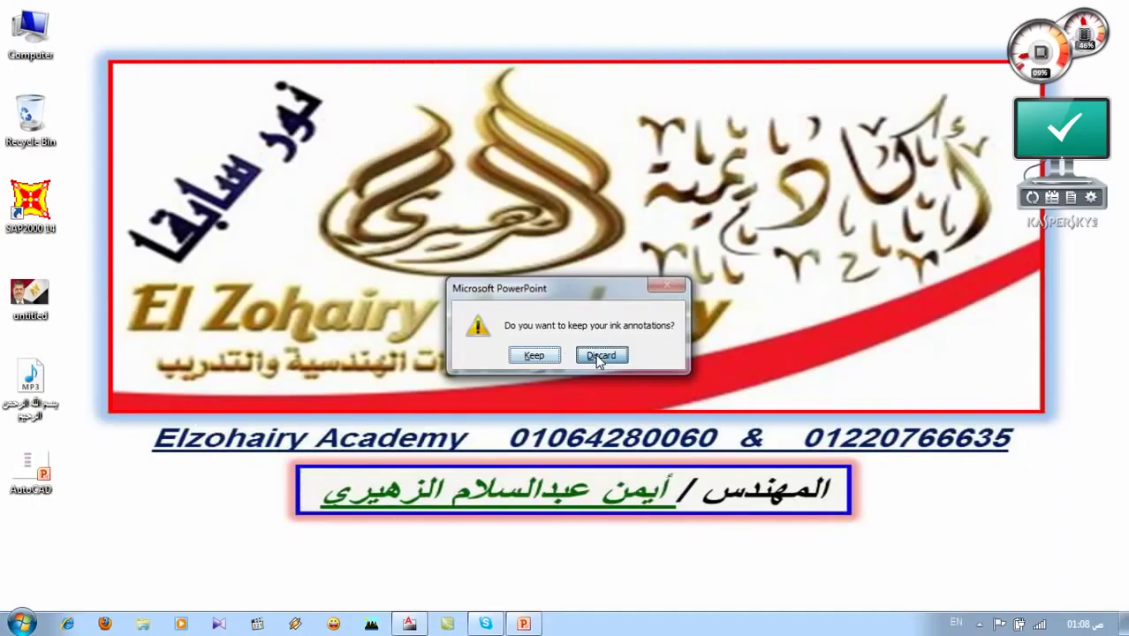
# - Discard the slideshow's ink annotations
pyautogui.click(600, 355)
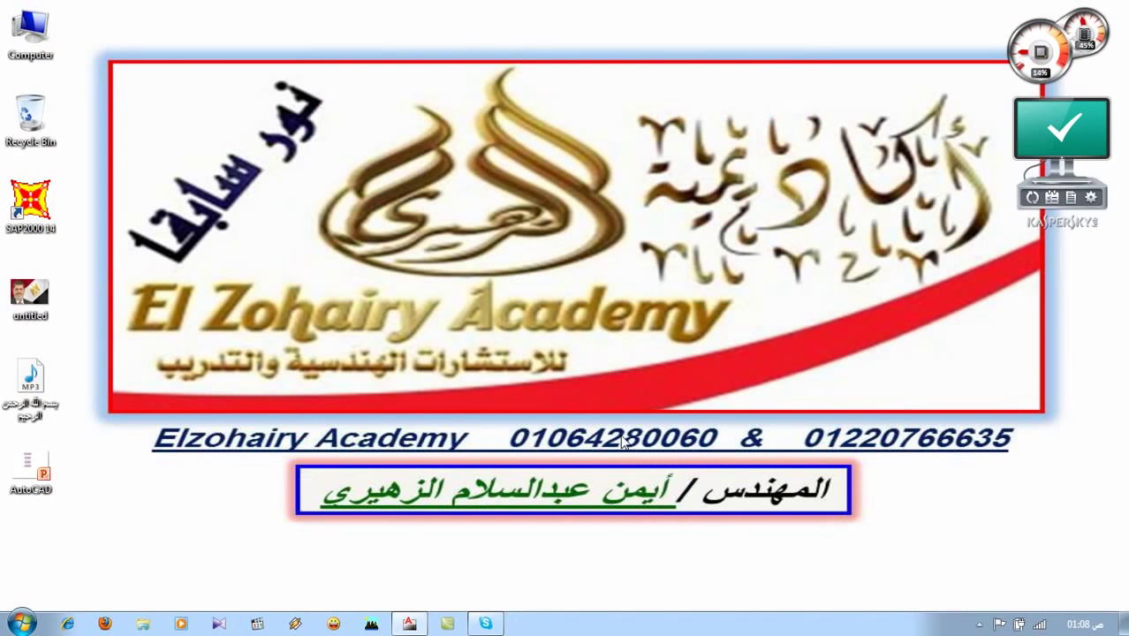